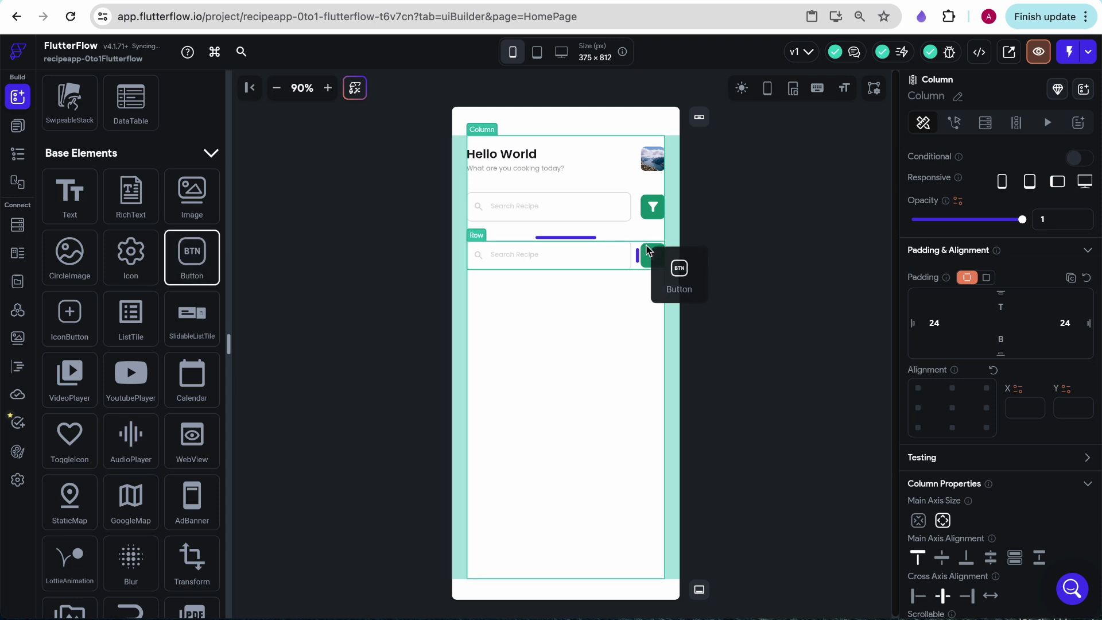
- Delete the duplicated search field and filter icon button from the row that holds the new button
left_click(521, 265)
key("BackSpace")
left_click(606, 253)
key("BackSpace")
left_click(579, 238)
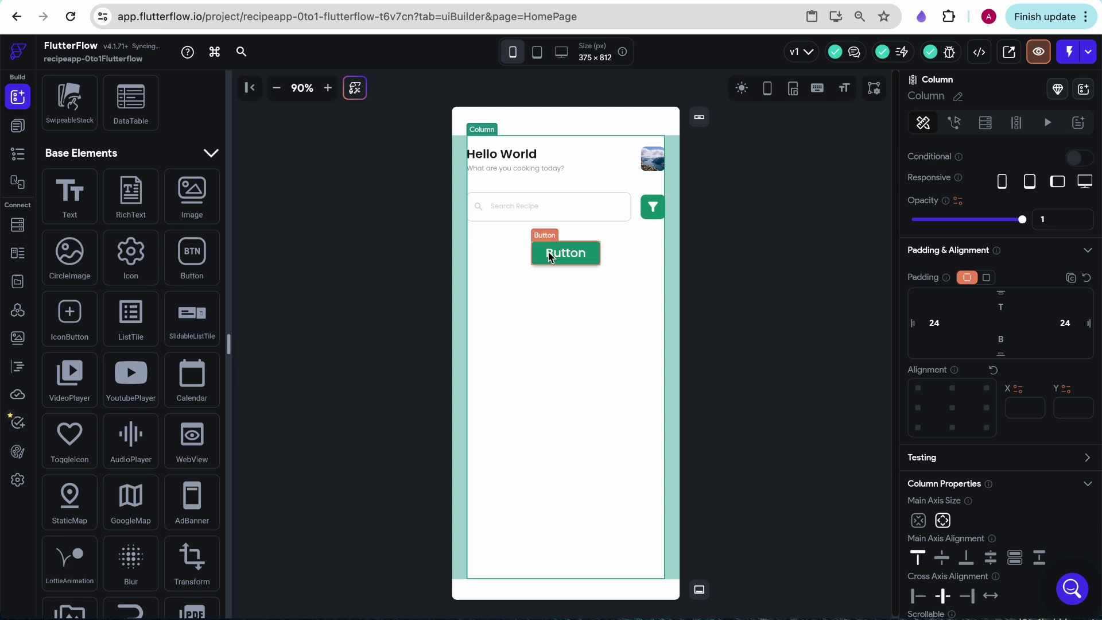
- Set the width of the container around the new button to infinity
left_click(17, 154)
left_click(573, 240)
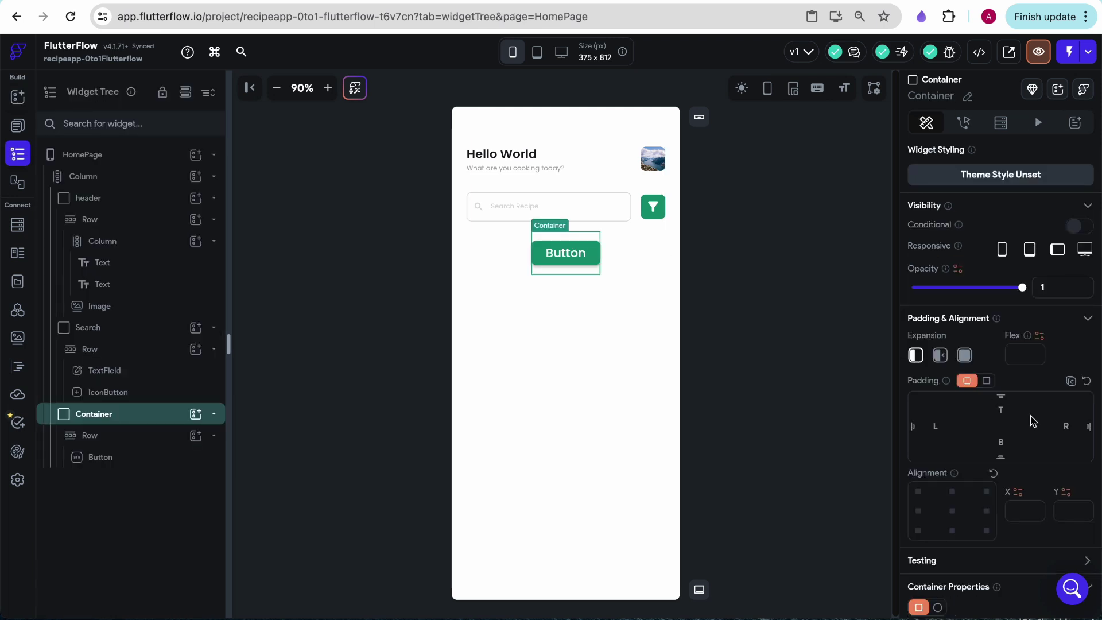
scroll(1032, 417, "down", 1)
scroll(952, 369, "down", 1)
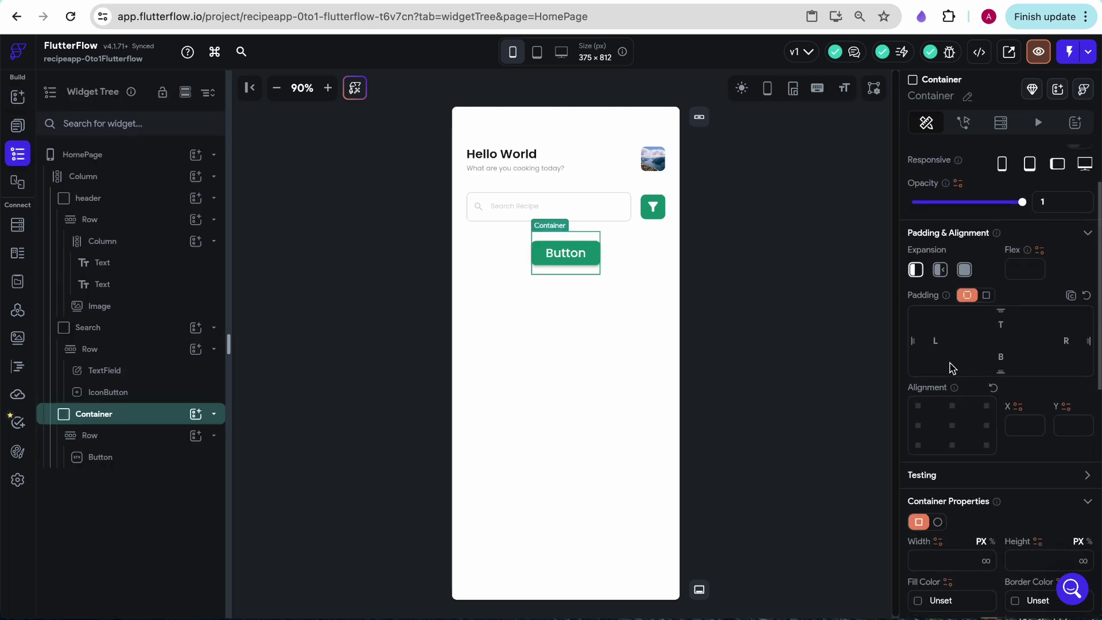
scroll(971, 333, "down", 3)
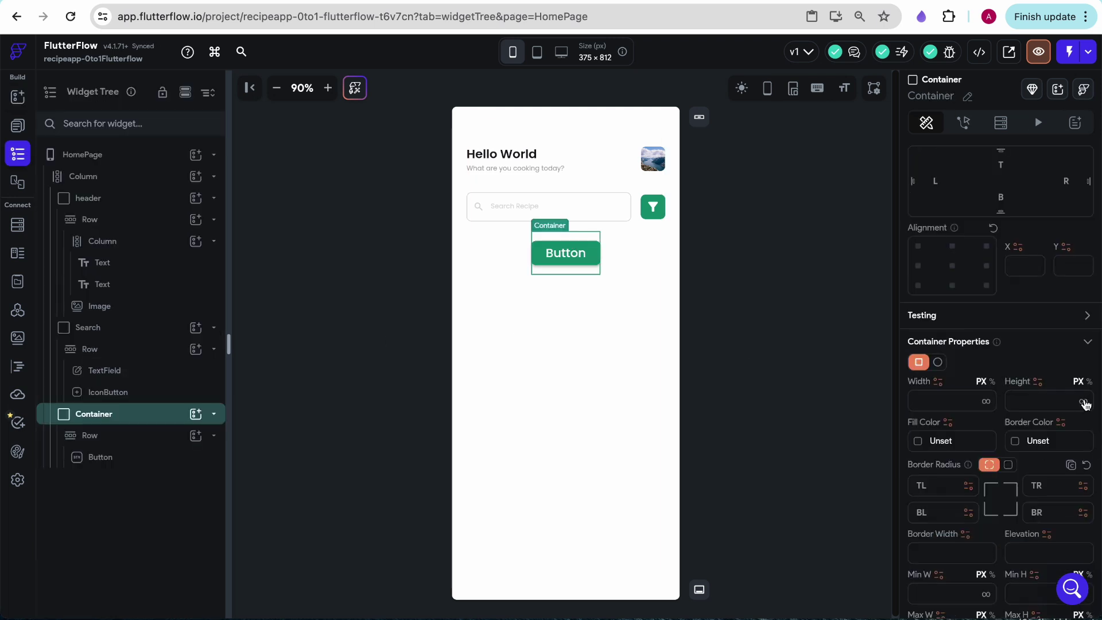
left_click(986, 405)
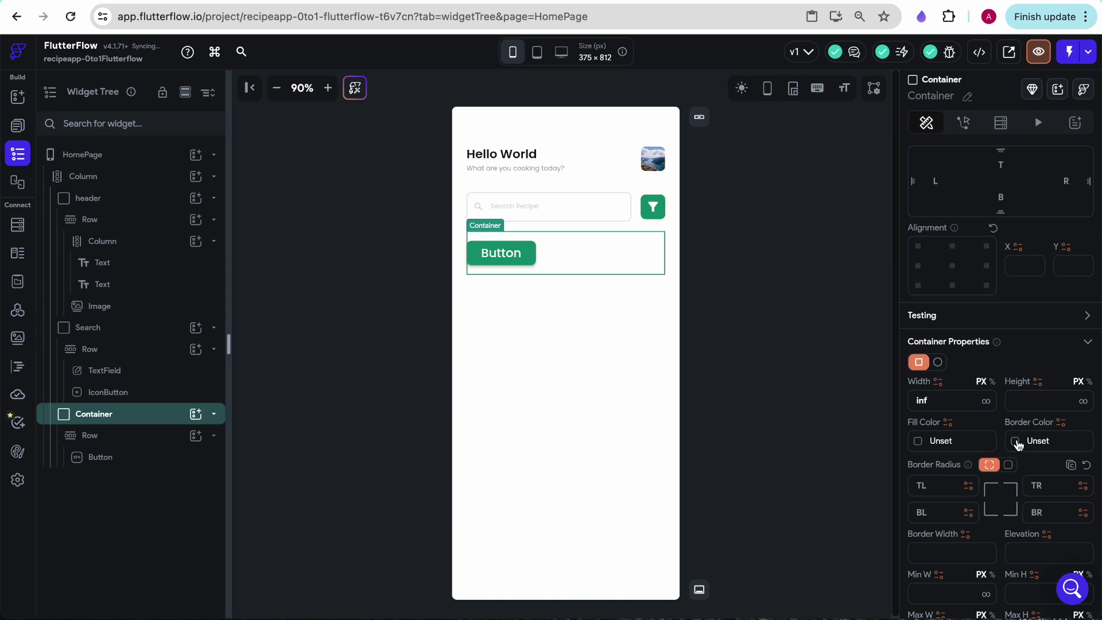
- Set the button's width to 33% and its height to 30 px
scroll(1019, 444, "down", 1)
left_click(515, 250)
scroll(973, 468, "down", 6)
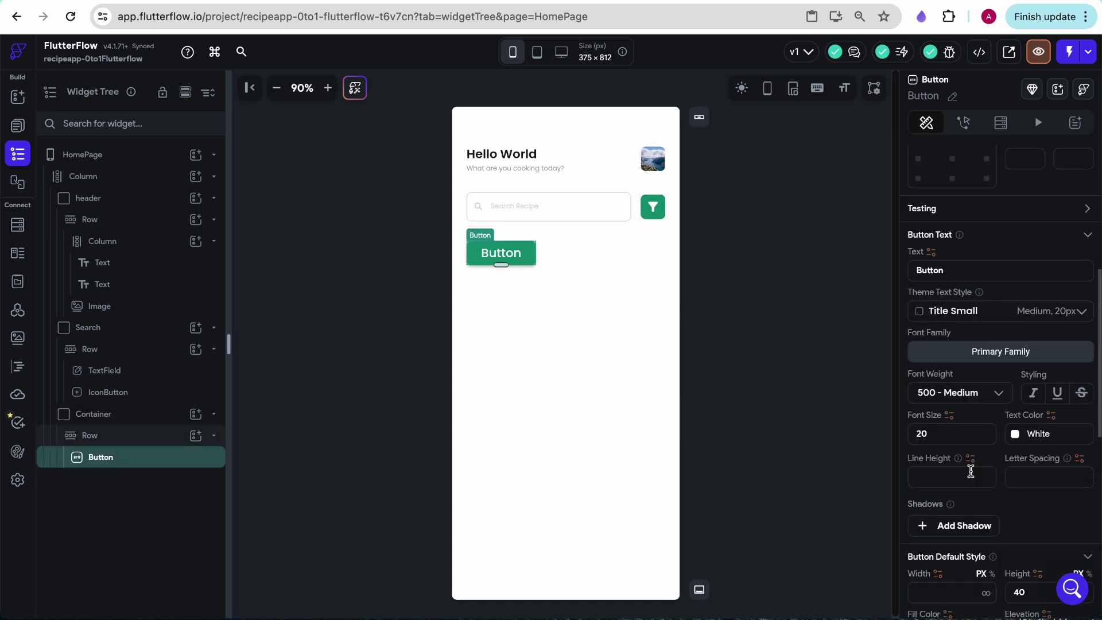
left_click(940, 410)
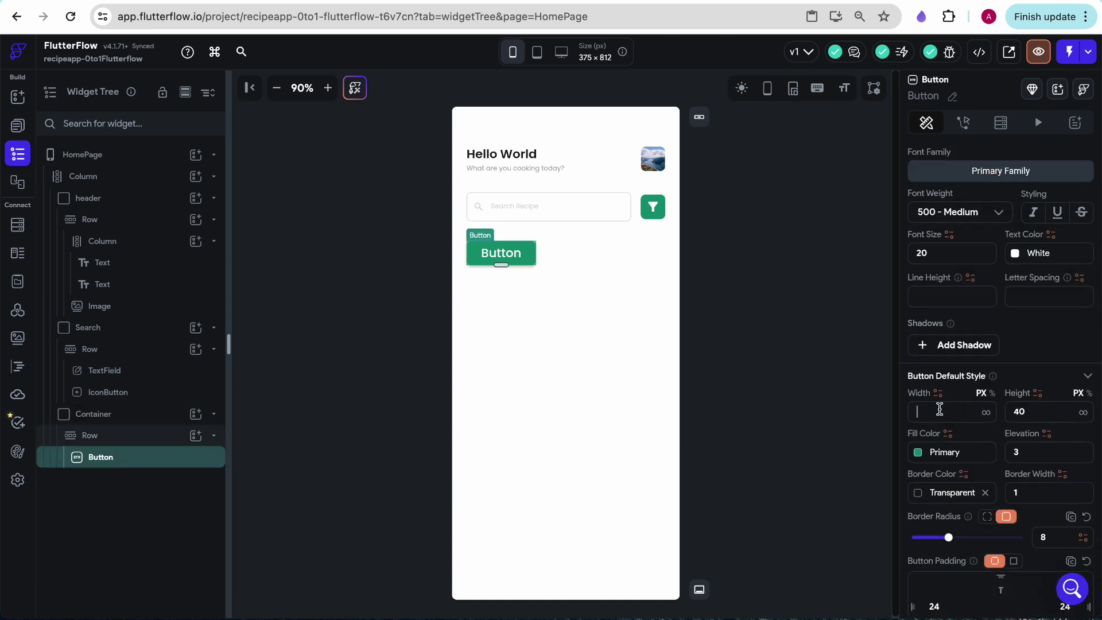
left_click(992, 393)
left_click(945, 407)
type("33")
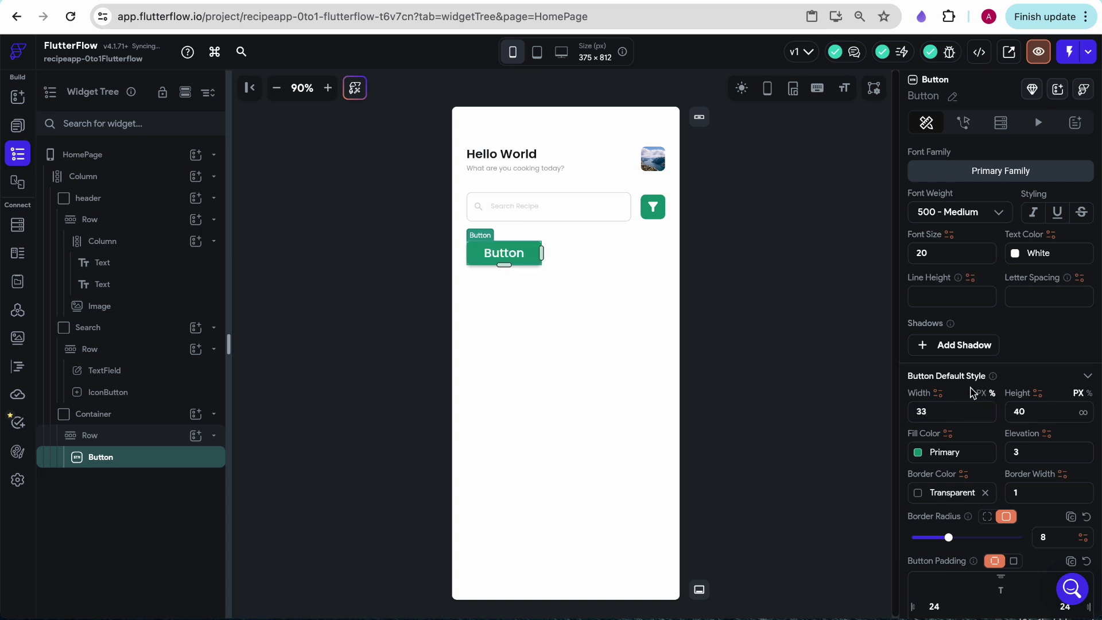
key("Tab")
type("30")
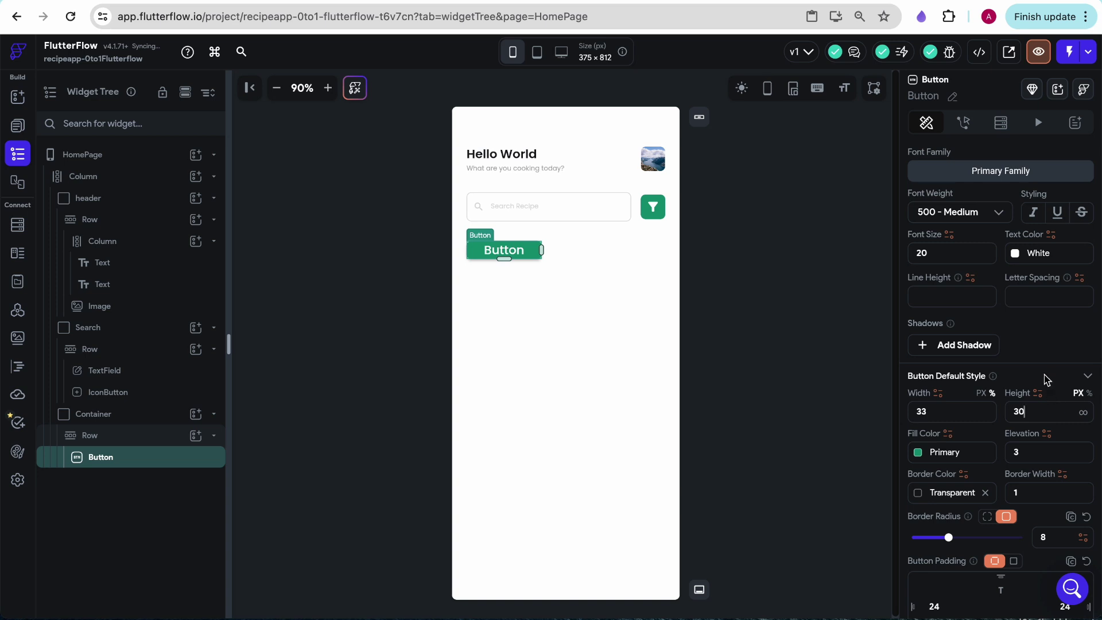
- Apply the Body Medium theme text style to the button
scroll(981, 439, "down", 6)
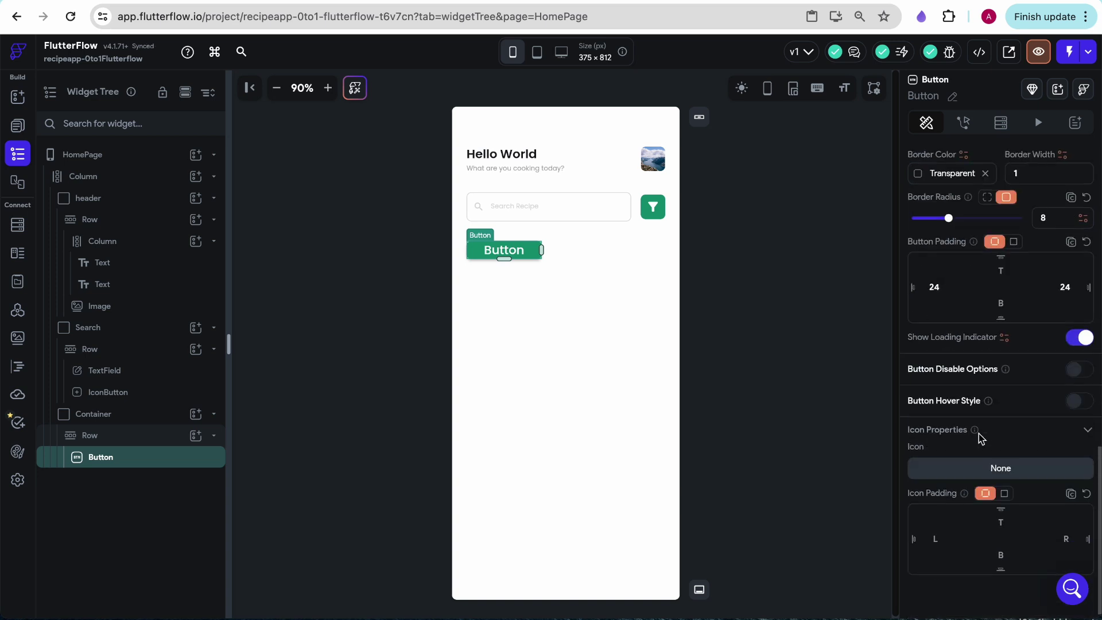
scroll(981, 439, "up", 3)
scroll(980, 447, "up", 4)
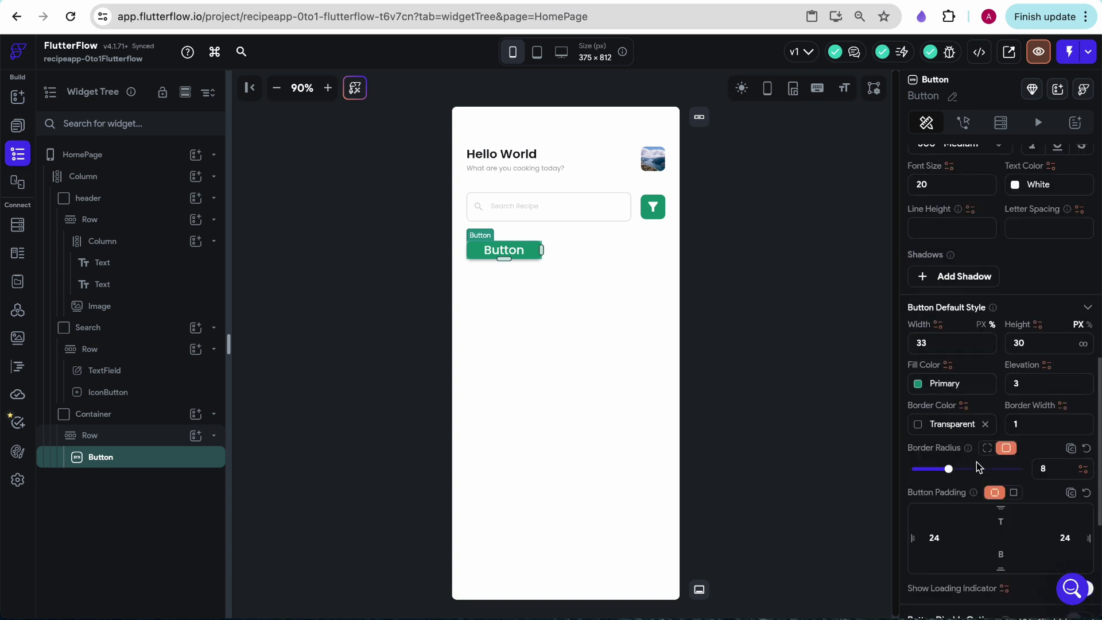
left_click(1047, 217)
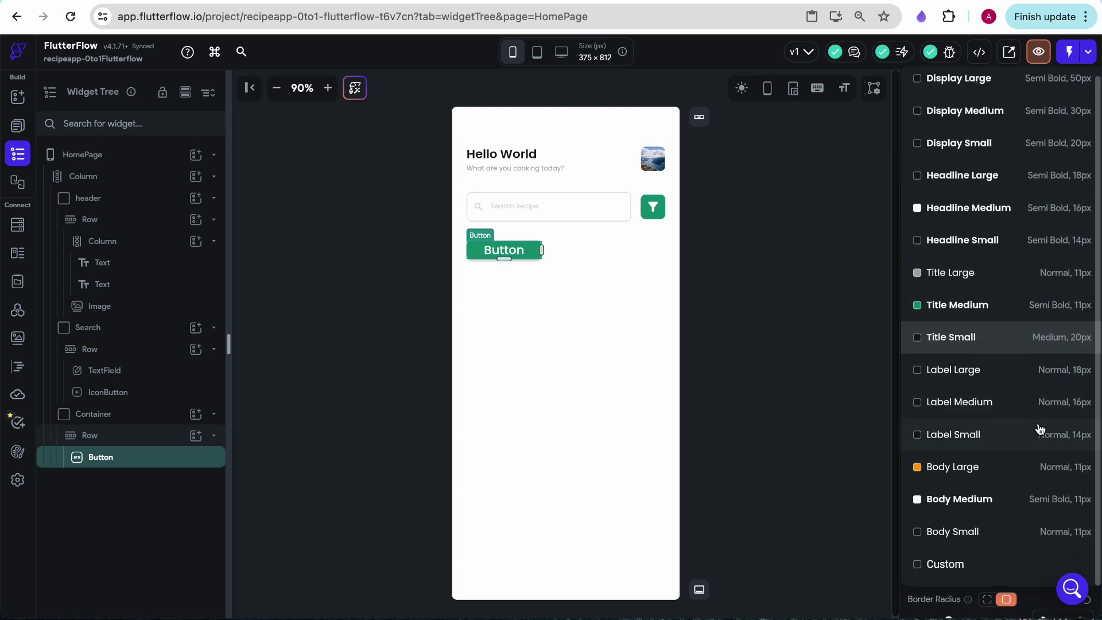
left_click(1057, 503)
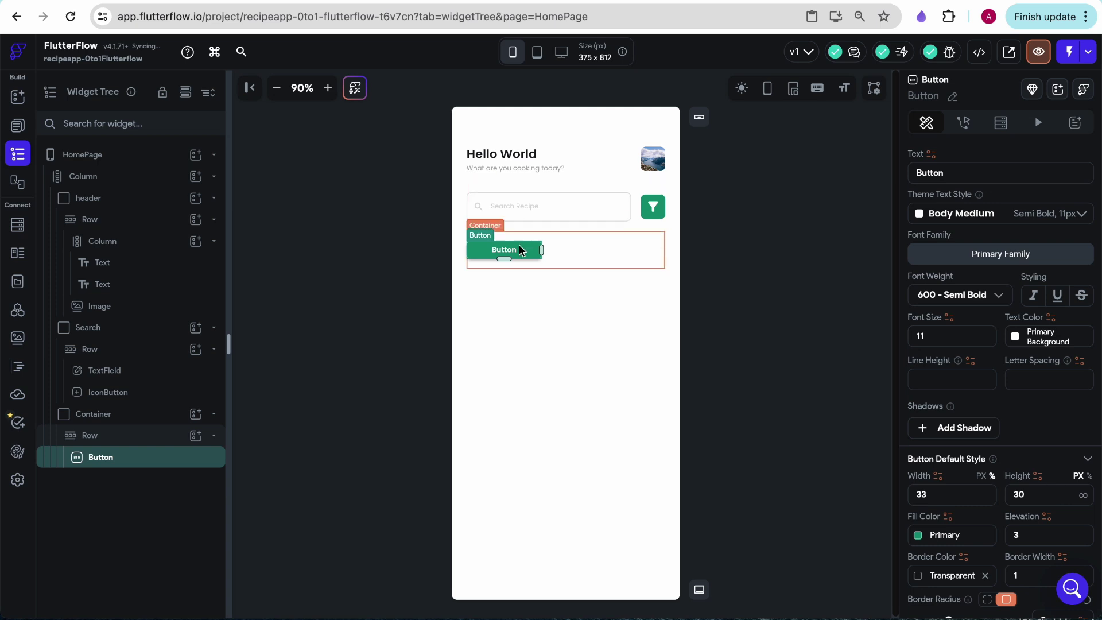
- Clear the button's elevation value
scroll(1028, 298, "down", 5)
left_click(1033, 293)
key("BackSpace")
- Set the top and bottom padding of the button's row to 8
left_click(495, 266)
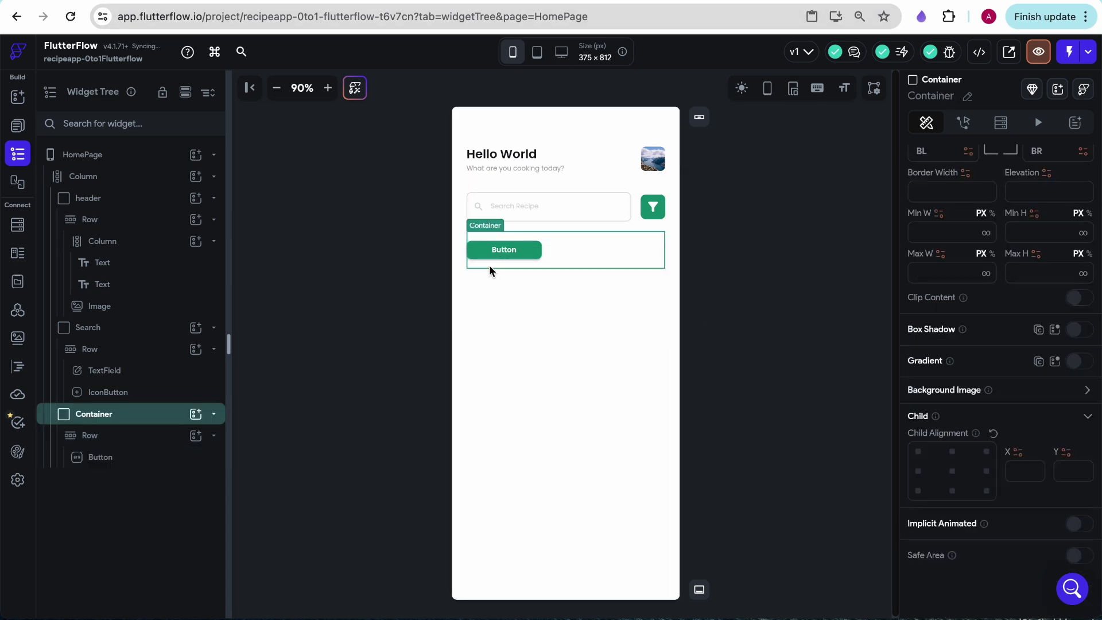
scroll(1028, 486, "up", 5)
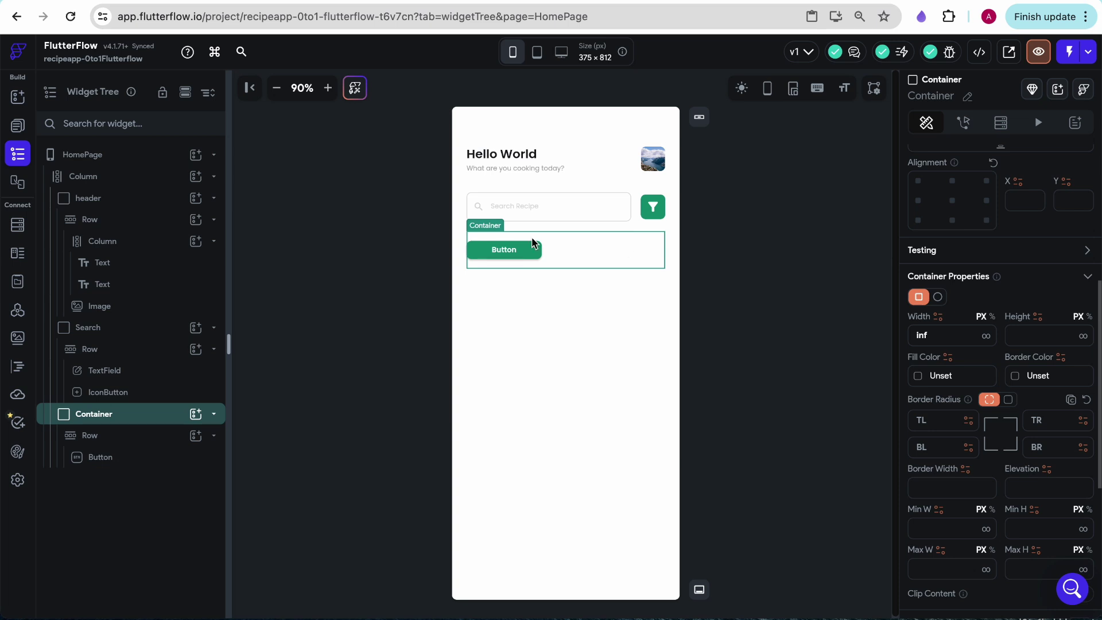
left_click(579, 247)
scroll(955, 382, "up", 3)
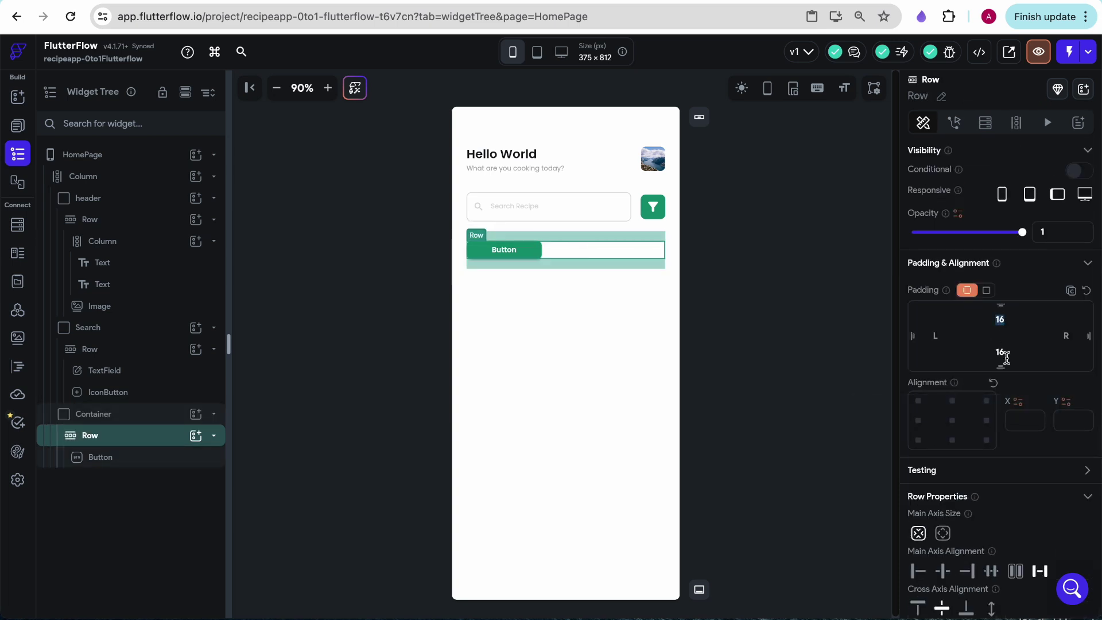
type("88")
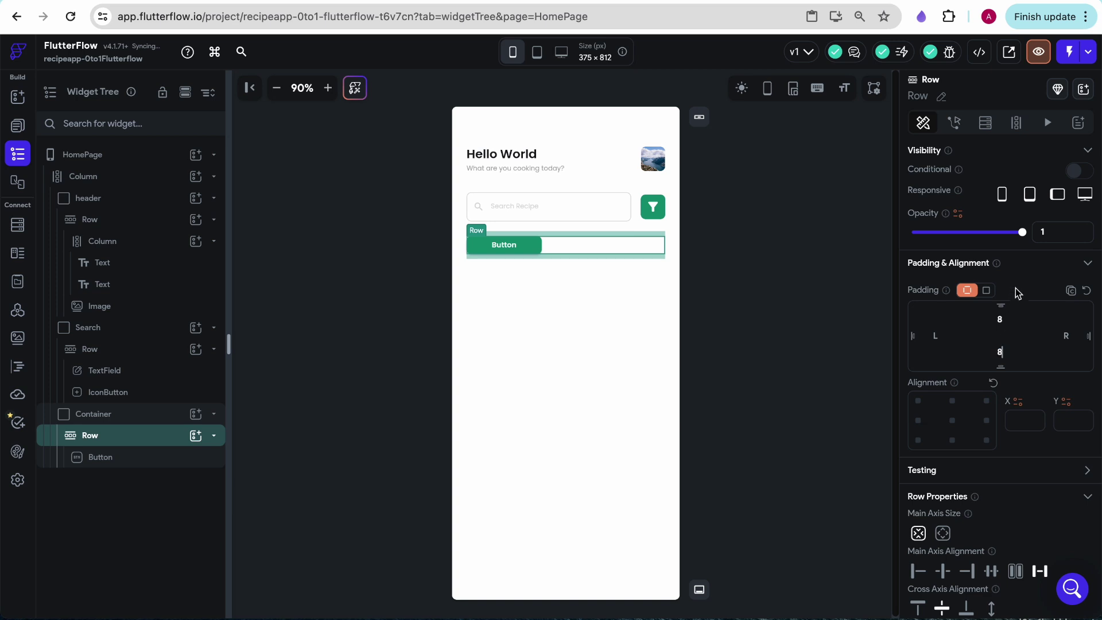
left_click(701, 358)
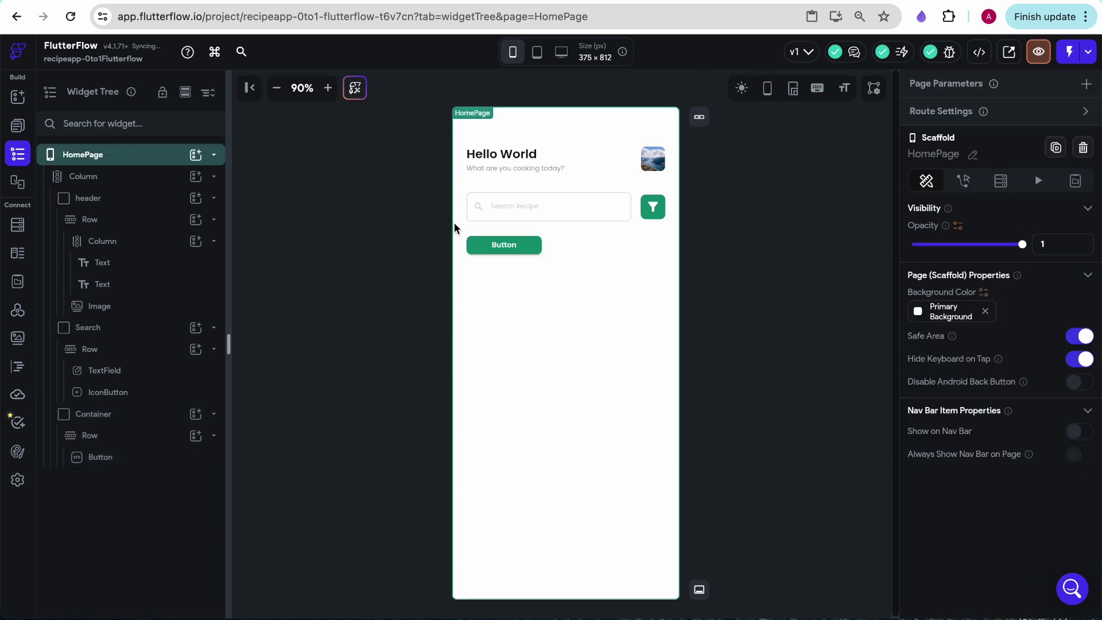
- Change the button's text to "Most Popular"
left_click(499, 246)
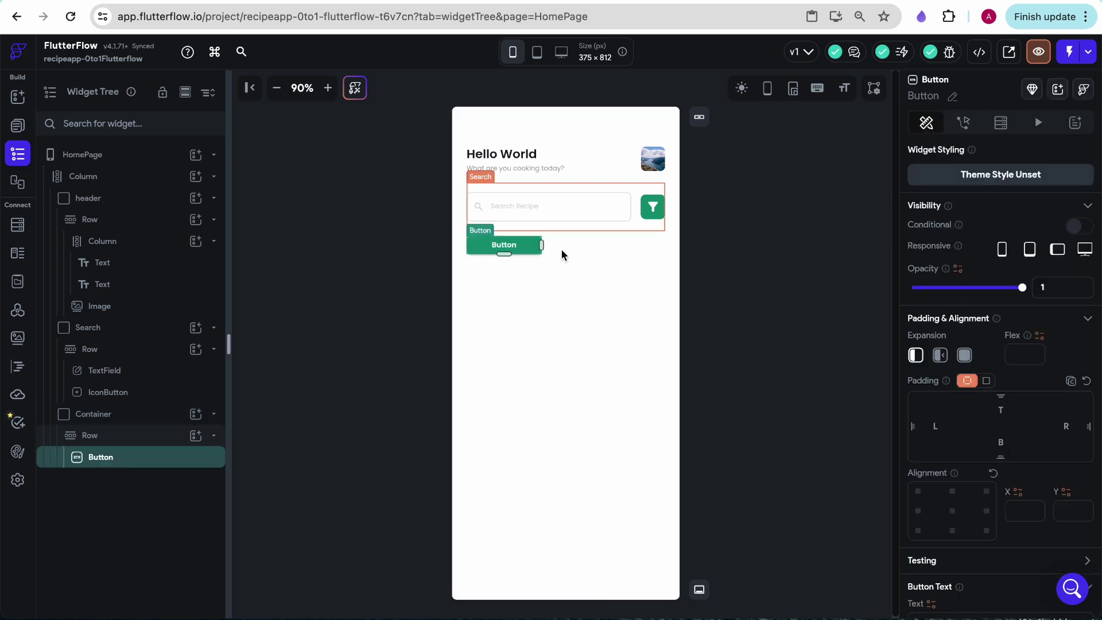
scroll(976, 287, "down", 10)
scroll(976, 287, "up", 5)
double_click(947, 234)
type("Popular")
scroll(930, 190, "down", 1)
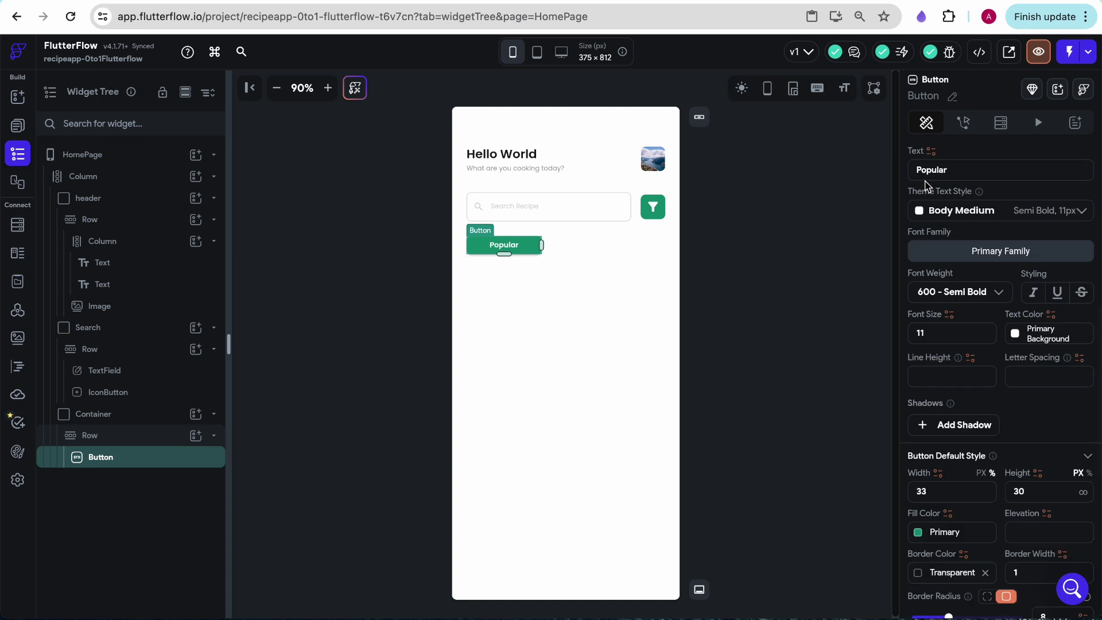
type("Most")
left_click(741, 234)
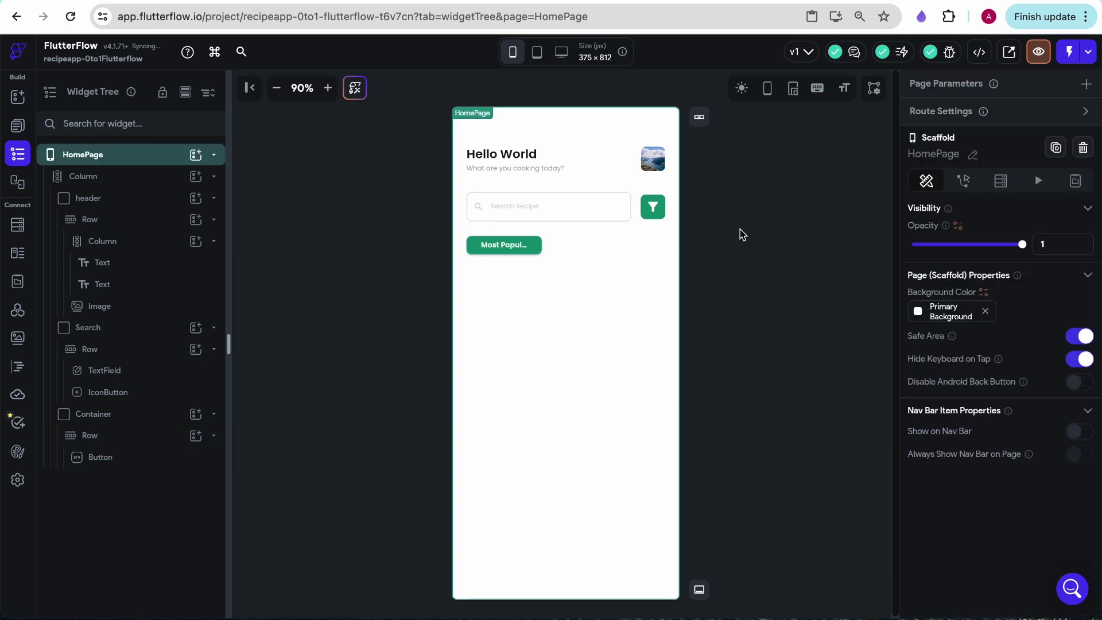
- Widen the Most Popular button on the canvas to about 37% so its whole label fits
left_click(532, 245)
left_click_drag(542, 245, 549, 245)
left_click(710, 304)
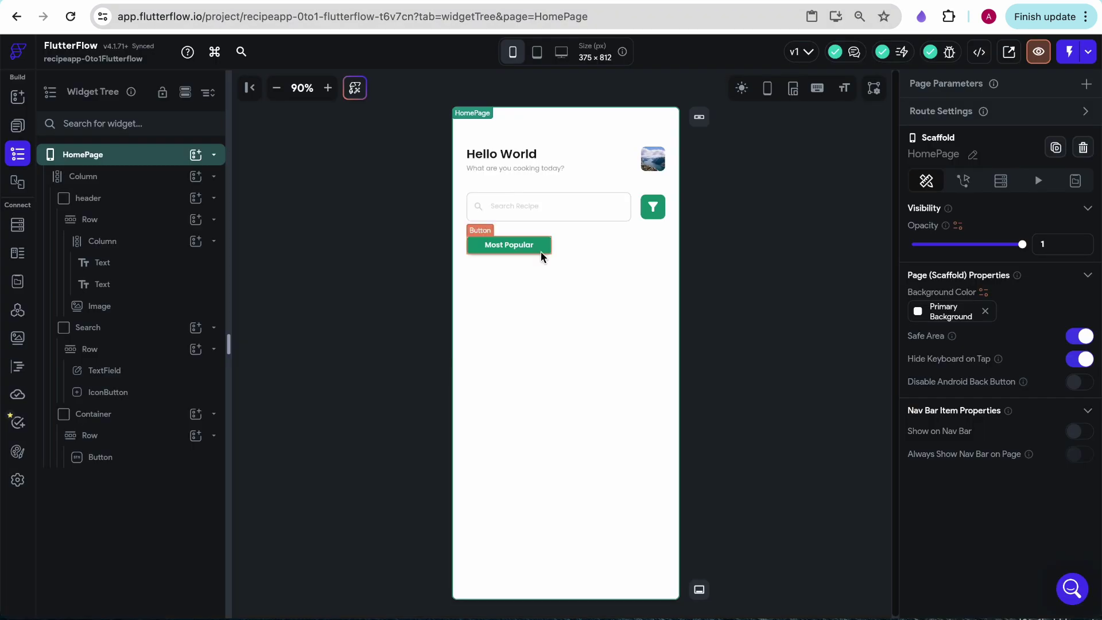
- Set the Most Popular button's height to 31 px
left_click(540, 251)
scroll(962, 487, "down", 8)
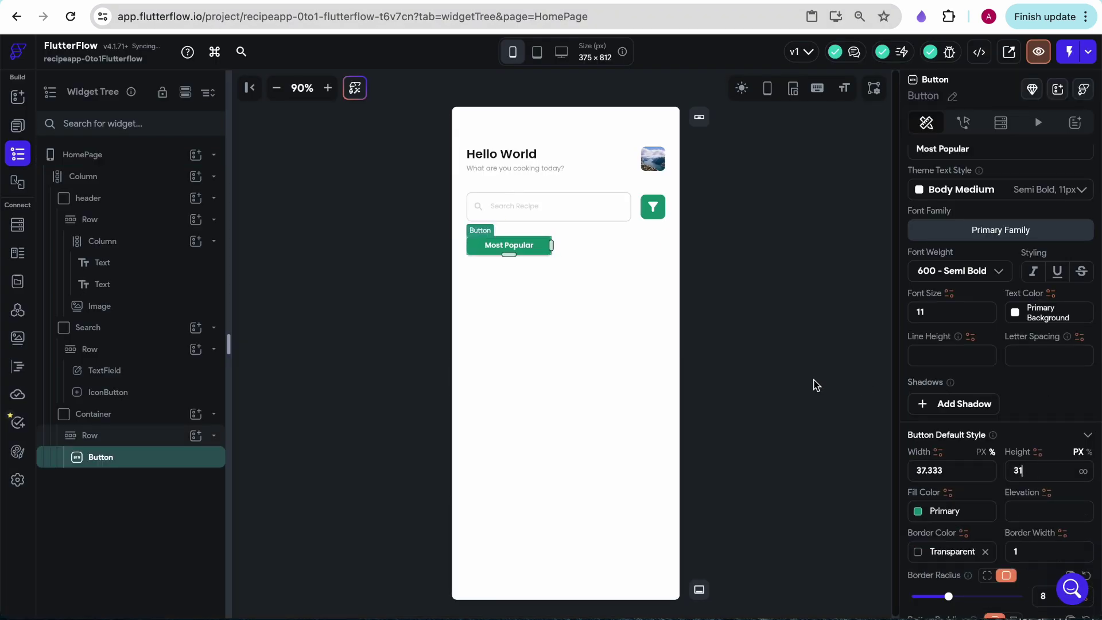
left_click(794, 385)
- Check the Home mockup in Figma and add a container below the Most Popular button in FlutterFlow
left_click(17, 96)
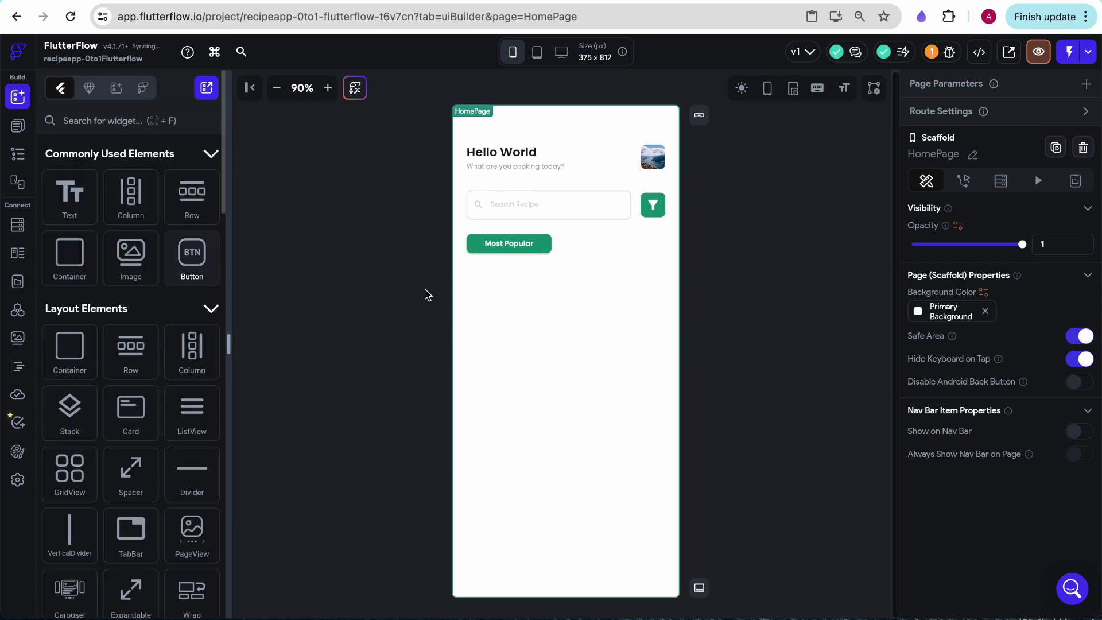
key("ctrl+Tab")
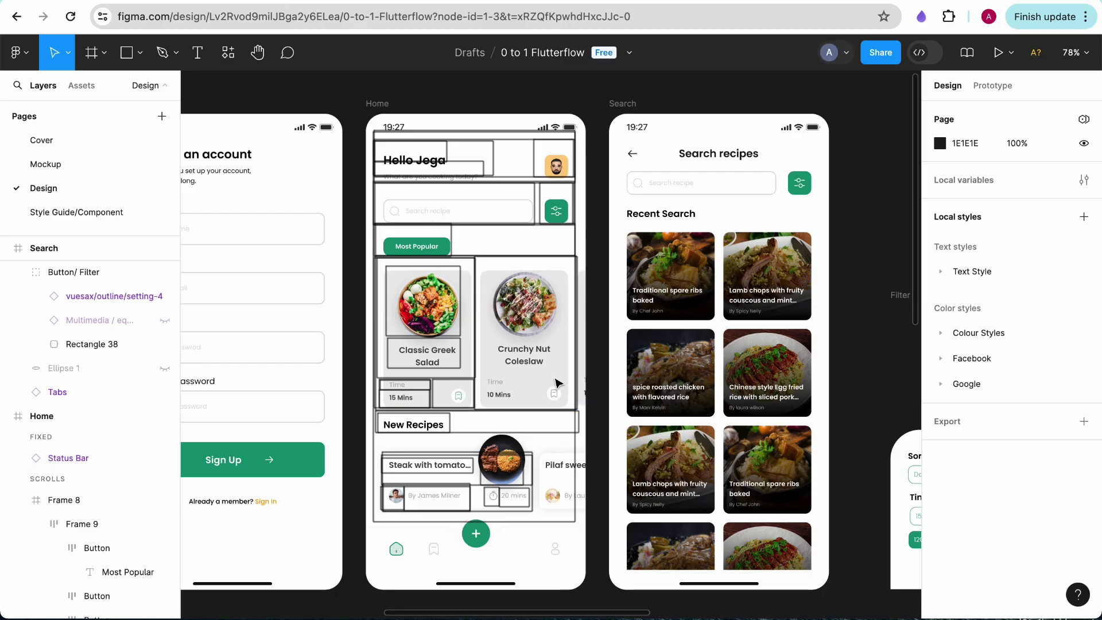
key("ctrl+shift+Tab")
left_click_drag(70, 252, 563, 290)
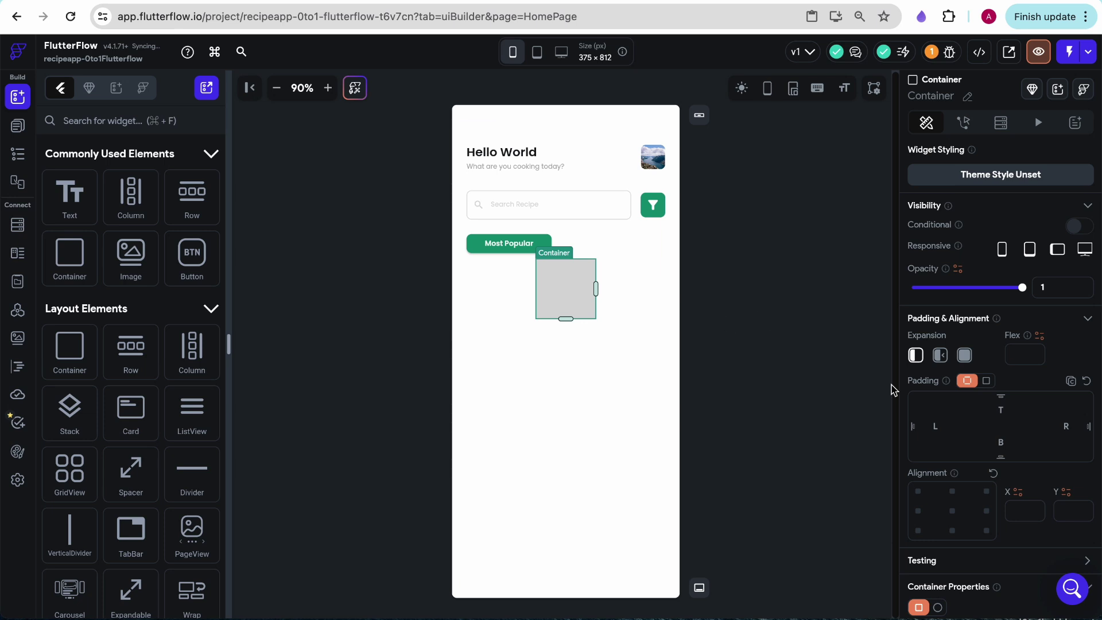
- Give the new container infinite width and a Primary Background fill, and name it PopularRecipes
scroll(976, 402, "down", 4)
left_click(987, 435)
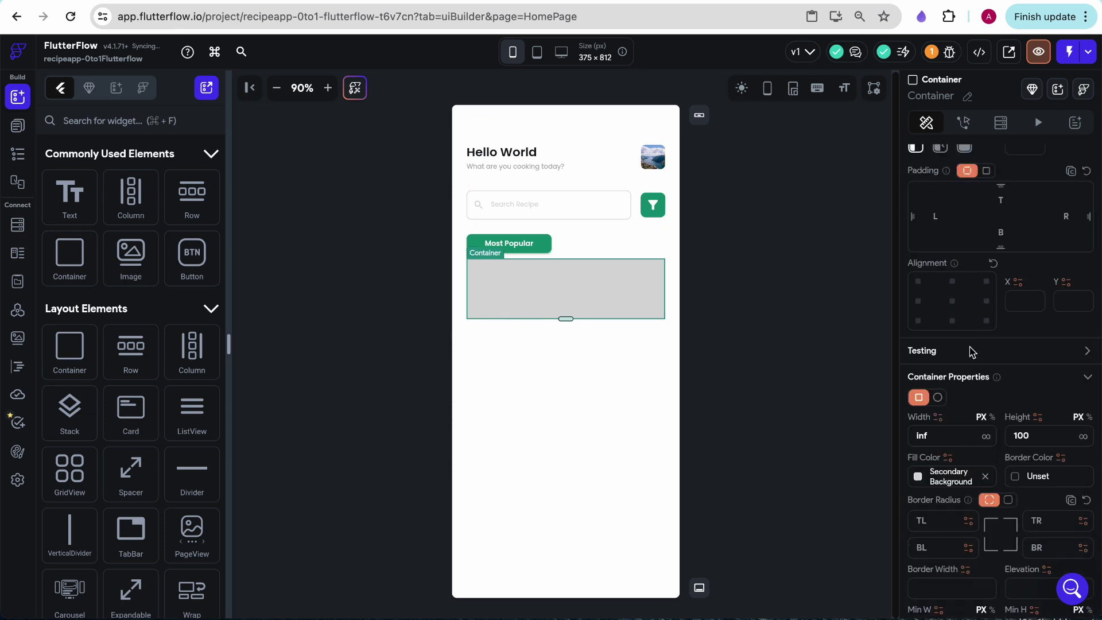
scroll(975, 351, "up", 1)
left_click(924, 486)
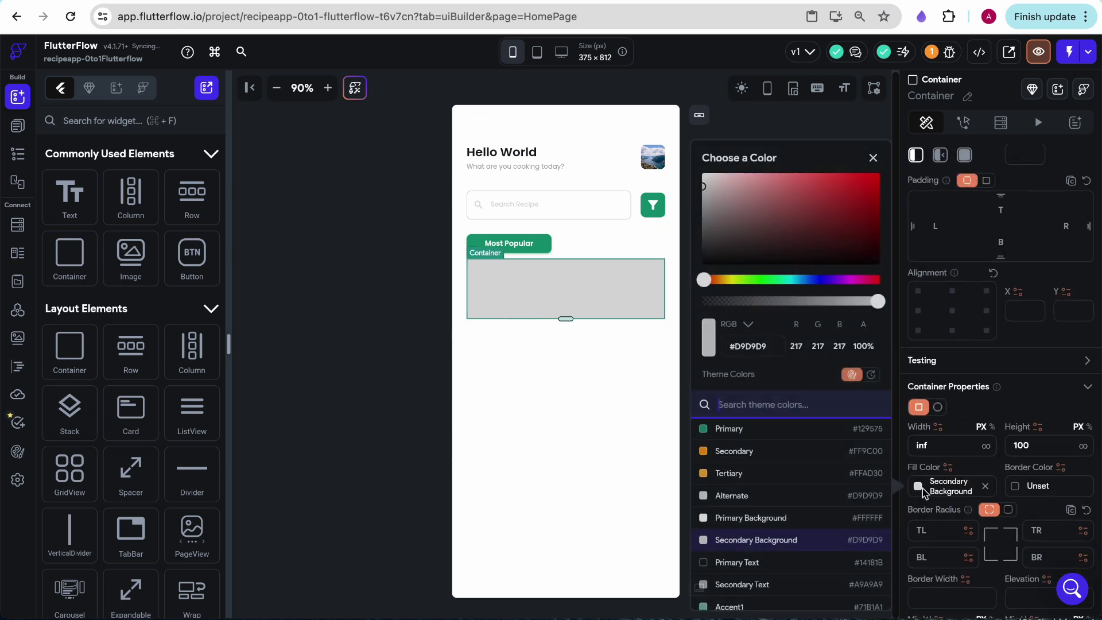
left_click(738, 518)
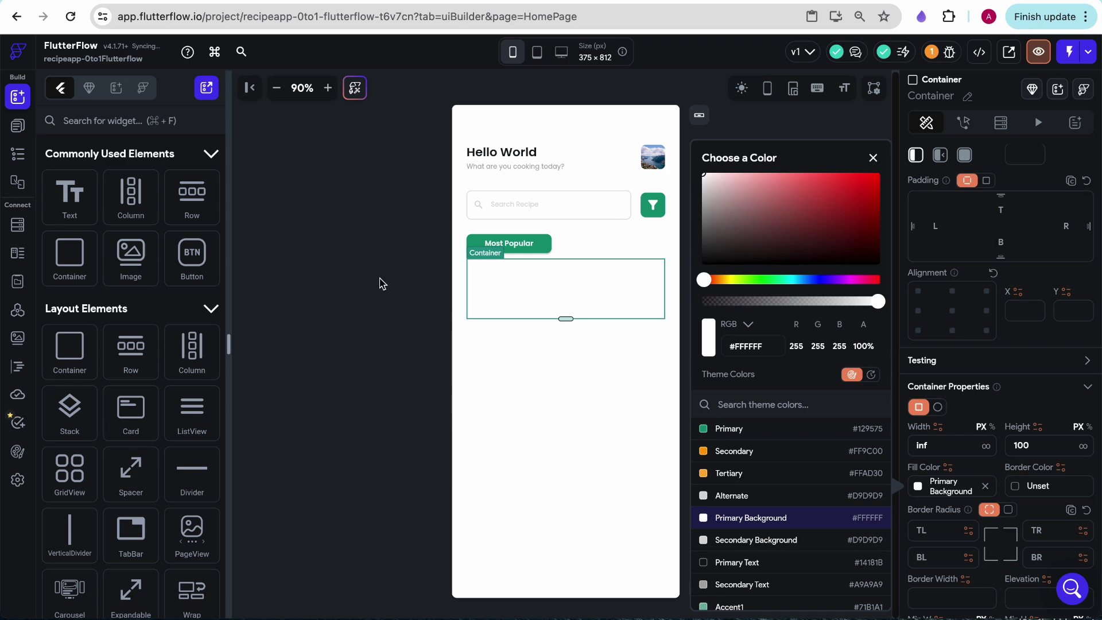
left_click(383, 283)
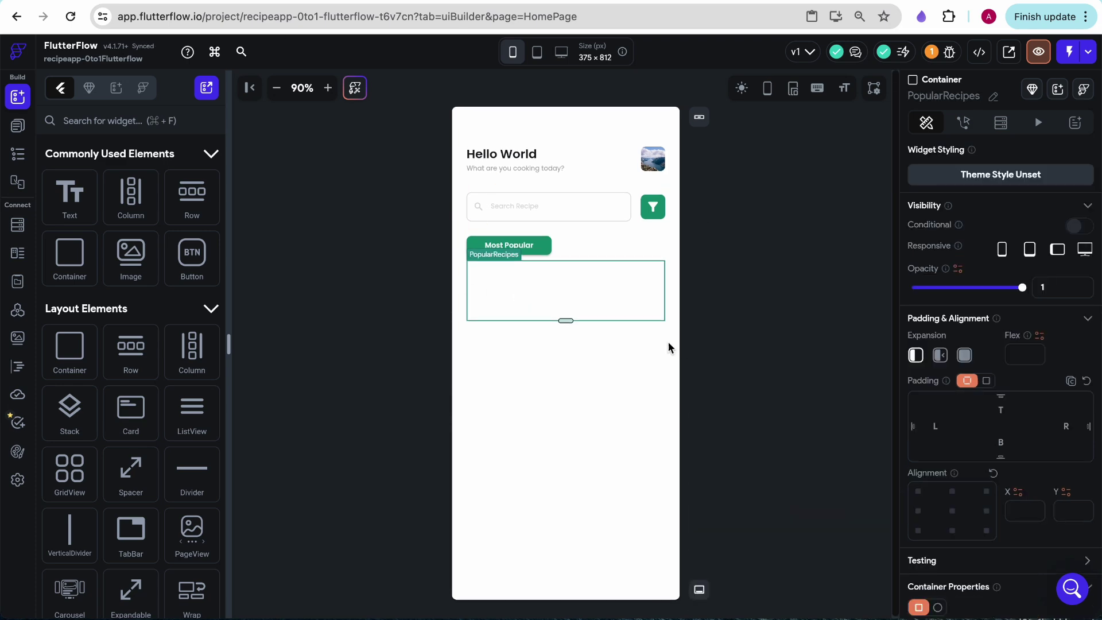
- Check the popular recipe cards in the Figma Home mockup and add a ListView inside the PopularRecipes container in FlutterFlow
left_click(331, 3)
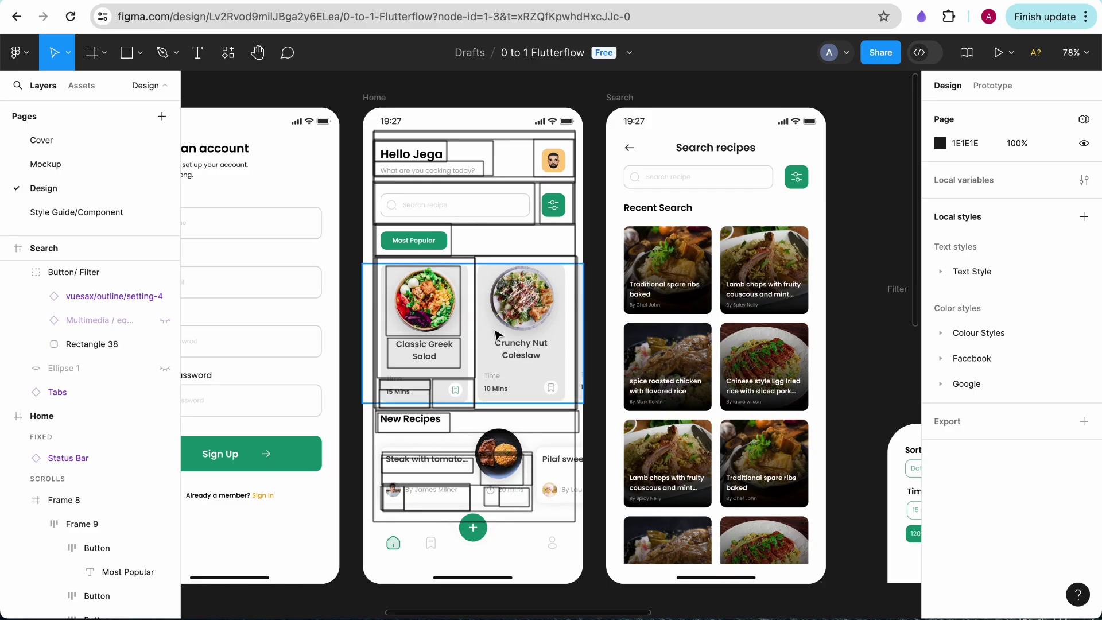
key("ctrl+Tab")
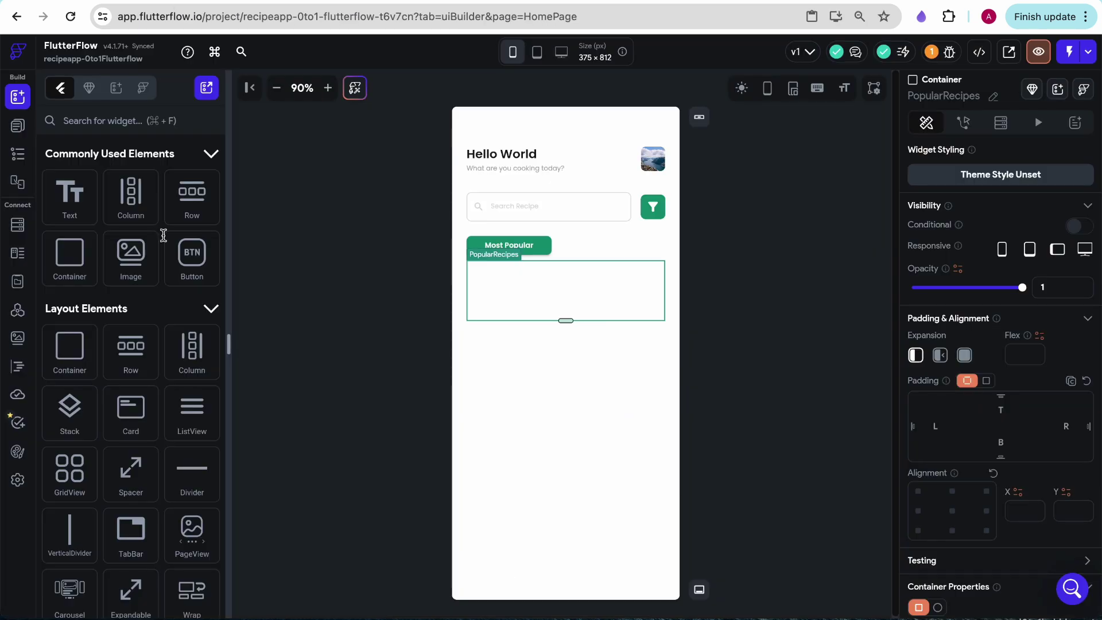
left_click_drag(192, 412, 583, 287)
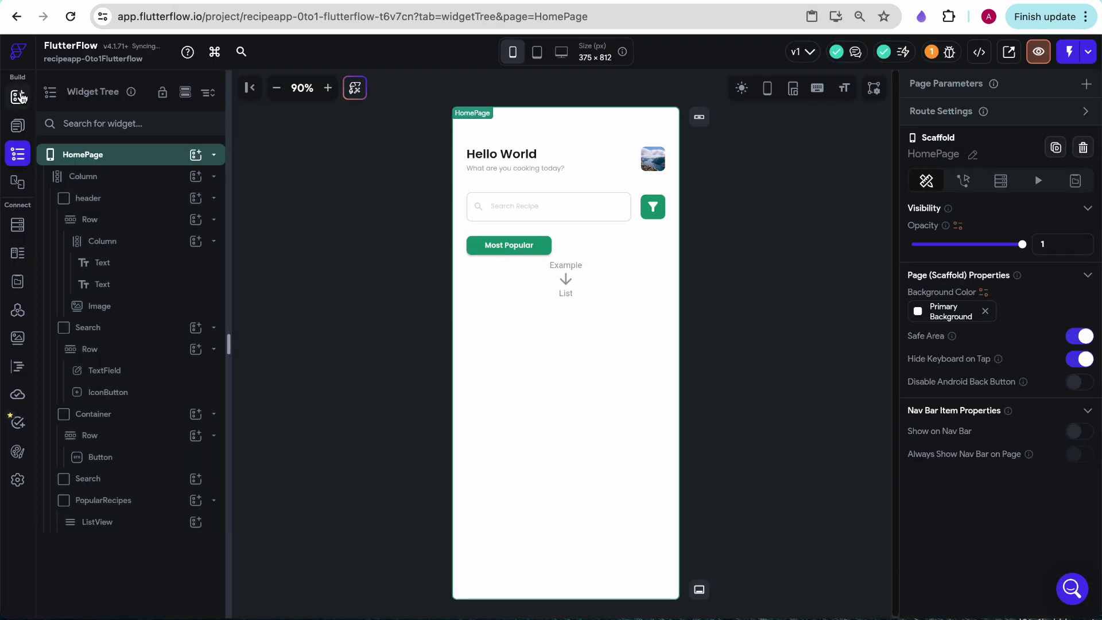
- Set the axis of the ListView in PopularRecipes to horizontal
left_click(562, 281)
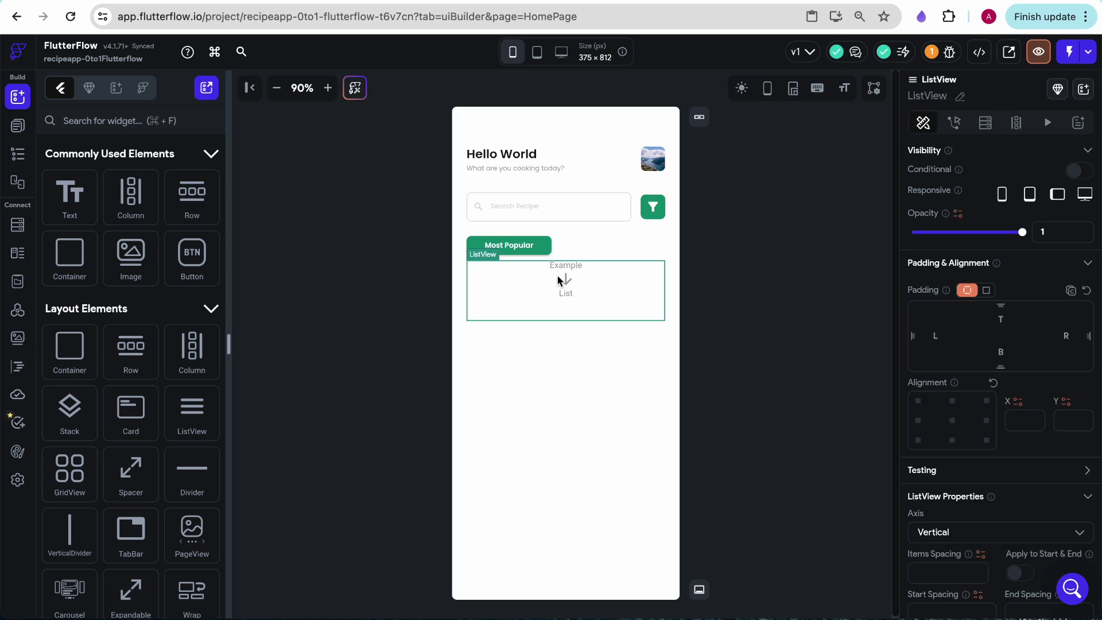
scroll(984, 491, "down", 3)
left_click(935, 382)
left_click(944, 413)
- Add four containers side by side inside the horizontal ListView
left_click_drag(70, 252, 561, 295)
left_click_drag(70, 253, 560, 283)
left_click_drag(69, 253, 620, 282)
left_click_drag(69, 253, 652, 279)
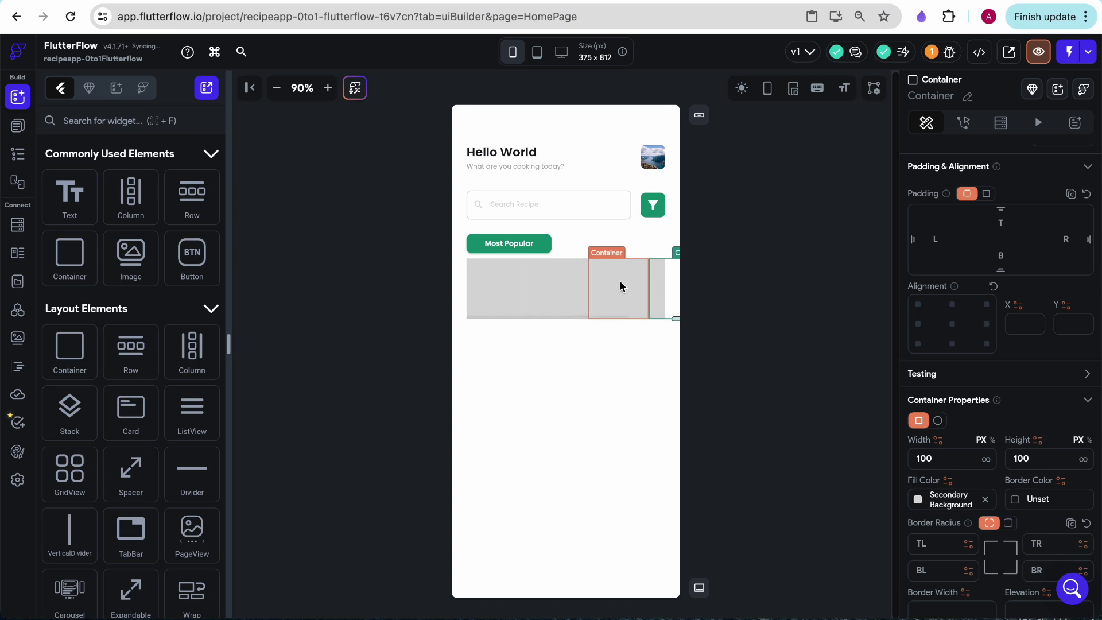
- Delete the containers from the horizontal ListView in PopularRecipes and add a single new container inside it
key("BackSpace")
key("BackSpace")
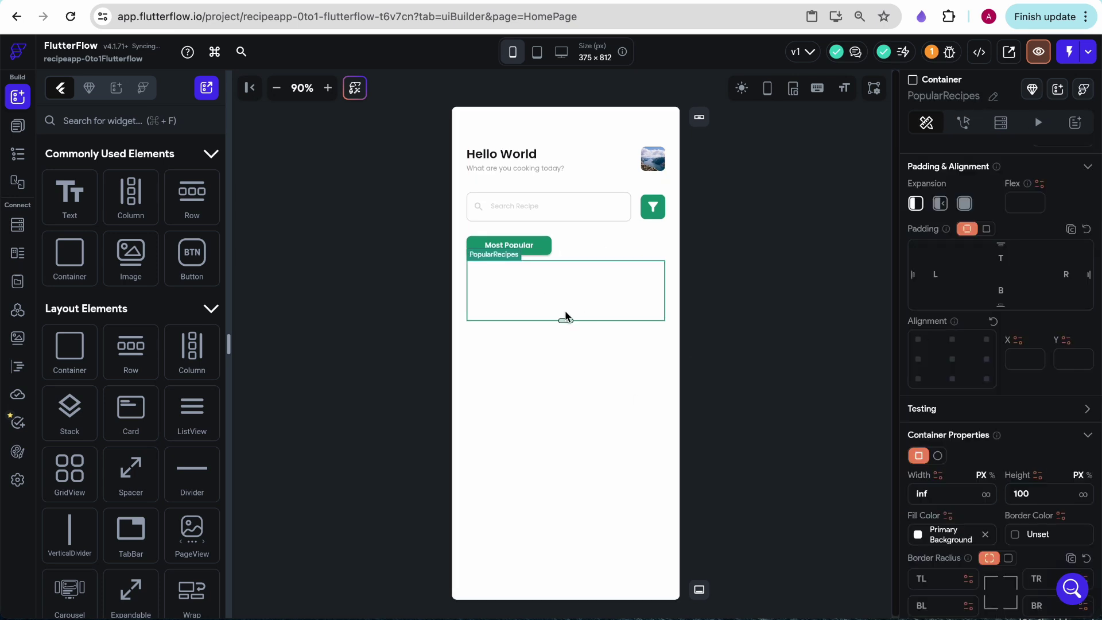
key("ctrl+Tab")
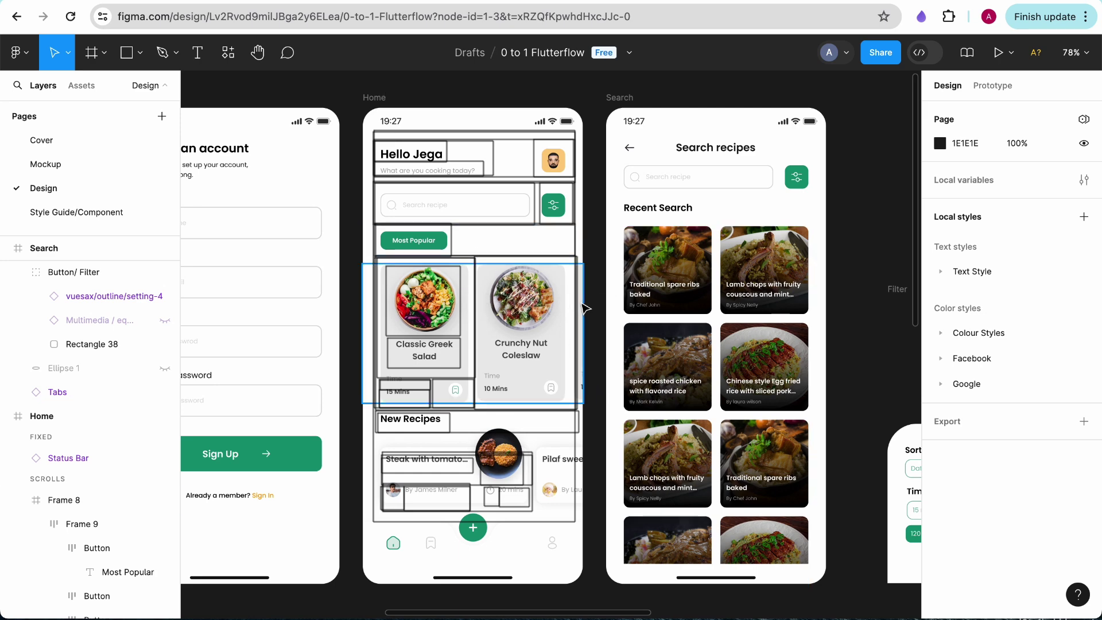
key("ctrl+shift+Tab")
left_click_drag(86, 376, 506, 290)
- Check the recipe card's dimensions in the Figma Home mockup and set the FlutterFlow container's width to 150 px
key("ctrl+Tab")
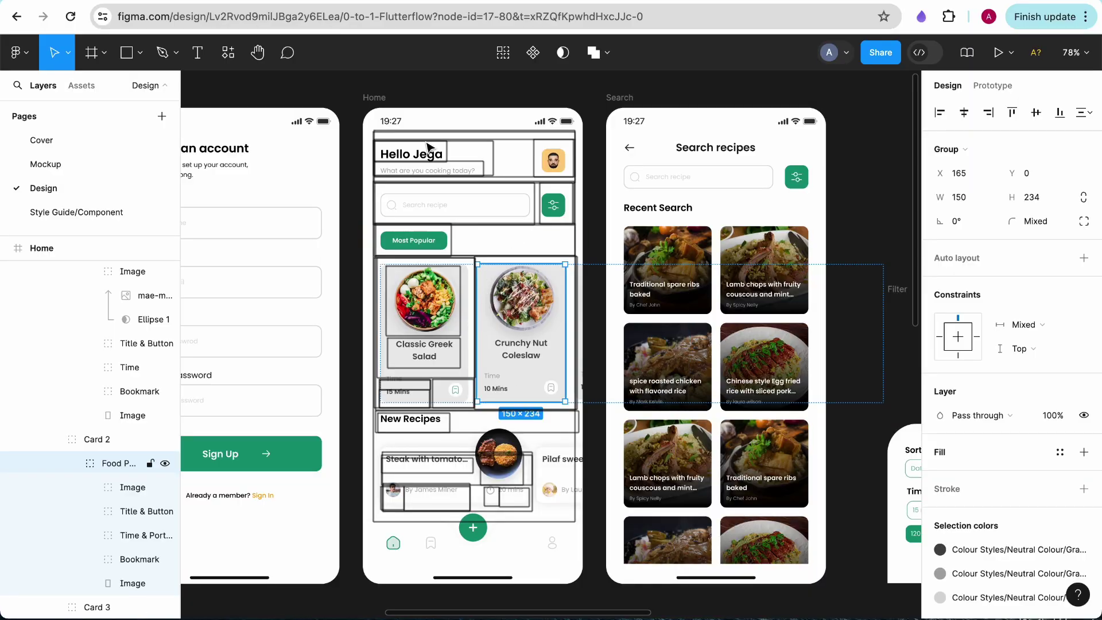
key("ctrl+shift+Tab")
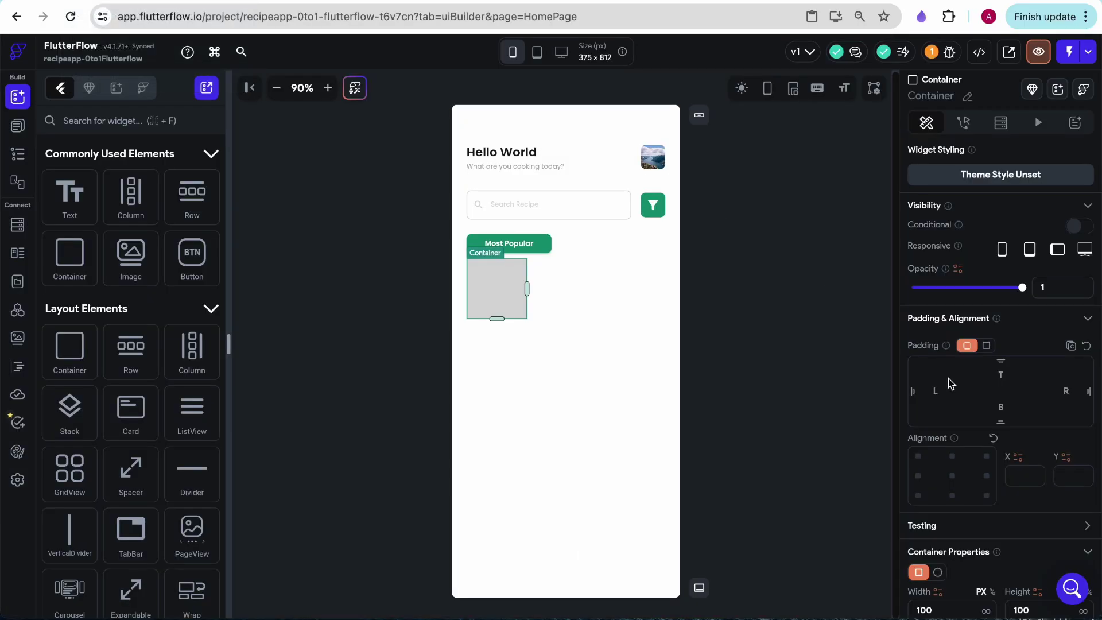
scroll(969, 391, "down", 6)
double_click(927, 416)
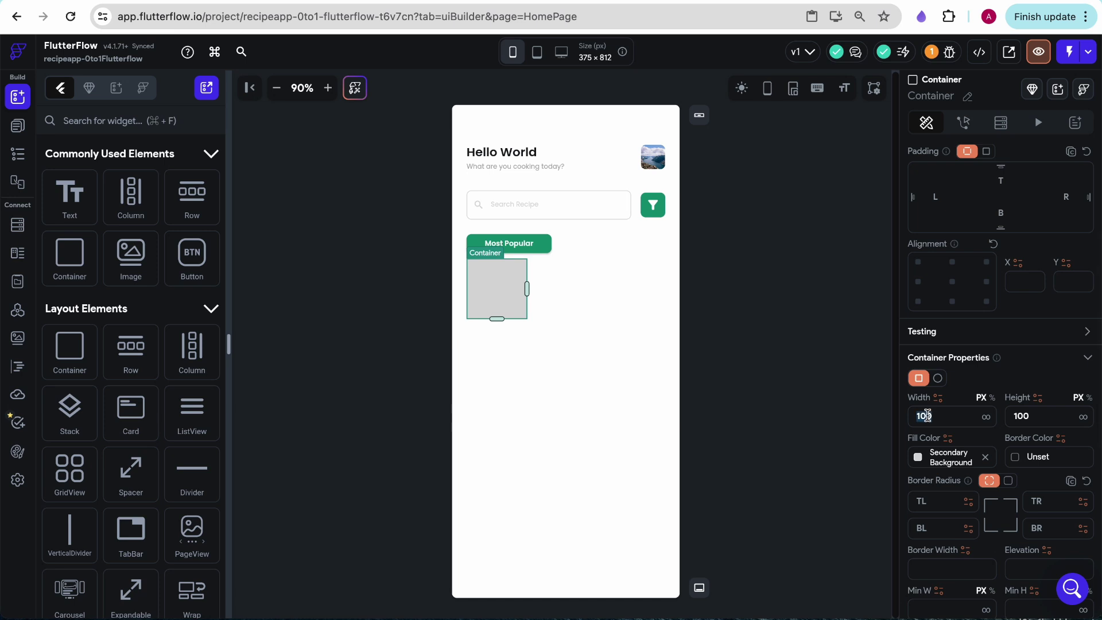
type("150")
double_click(1022, 417)
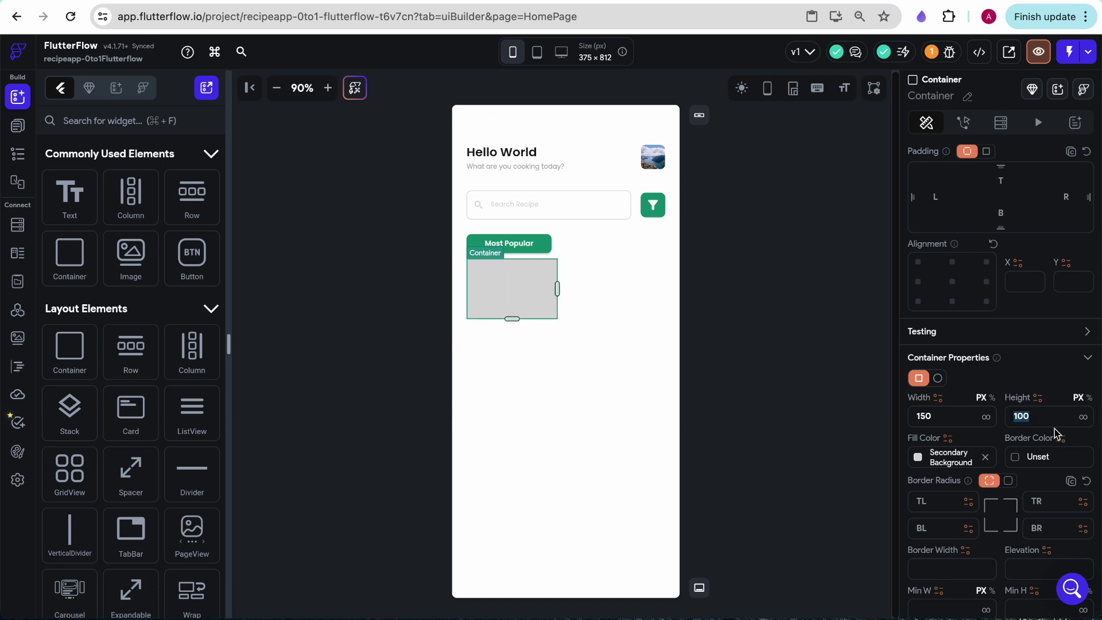
left_click(868, 361)
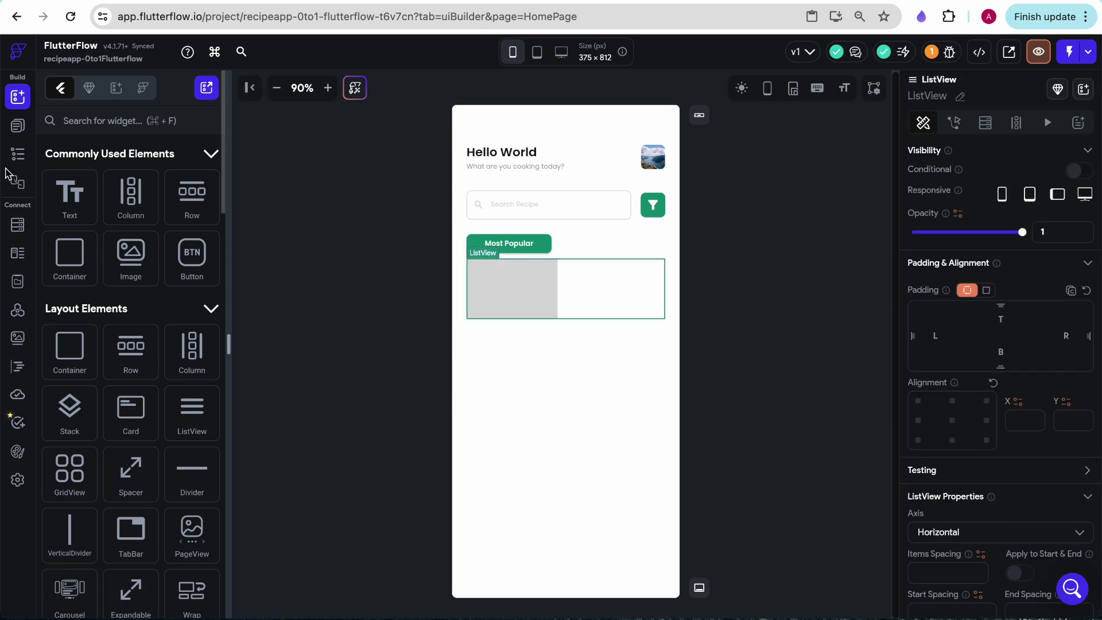
- Set the height of the PopularRecipes container to 235 px
left_click(17, 127)
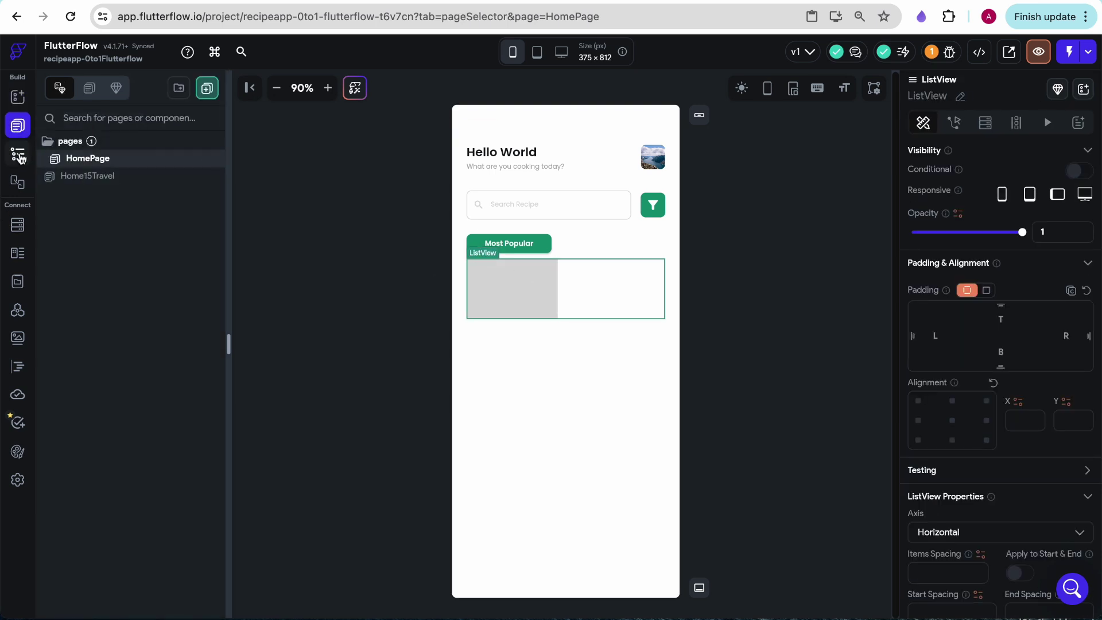
left_click(18, 154)
left_click(136, 499)
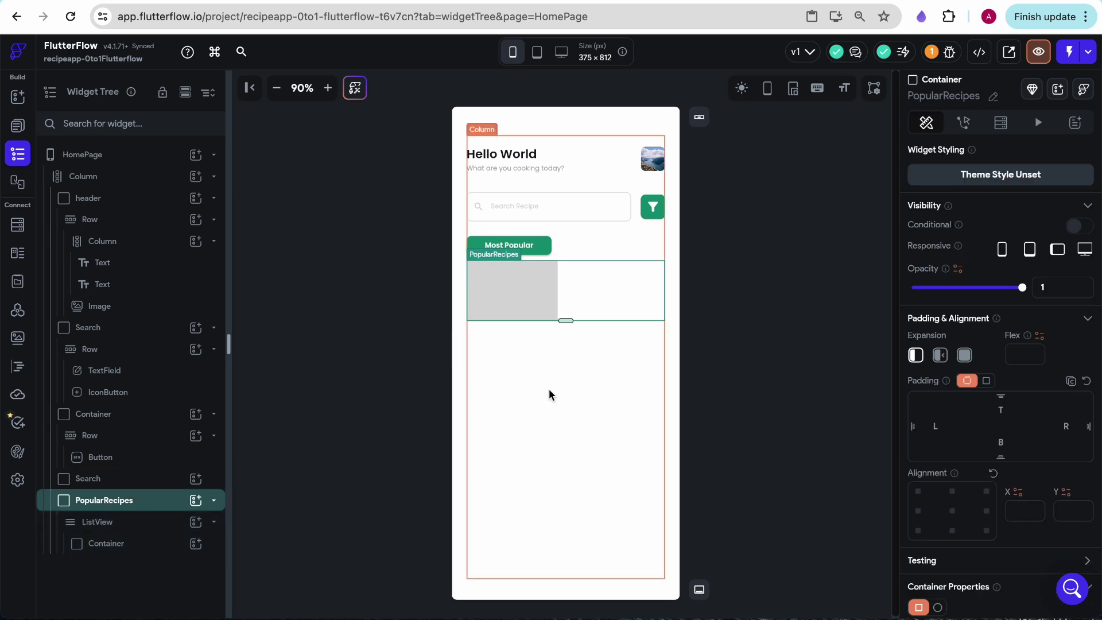
left_click_drag(566, 321, 566, 402)
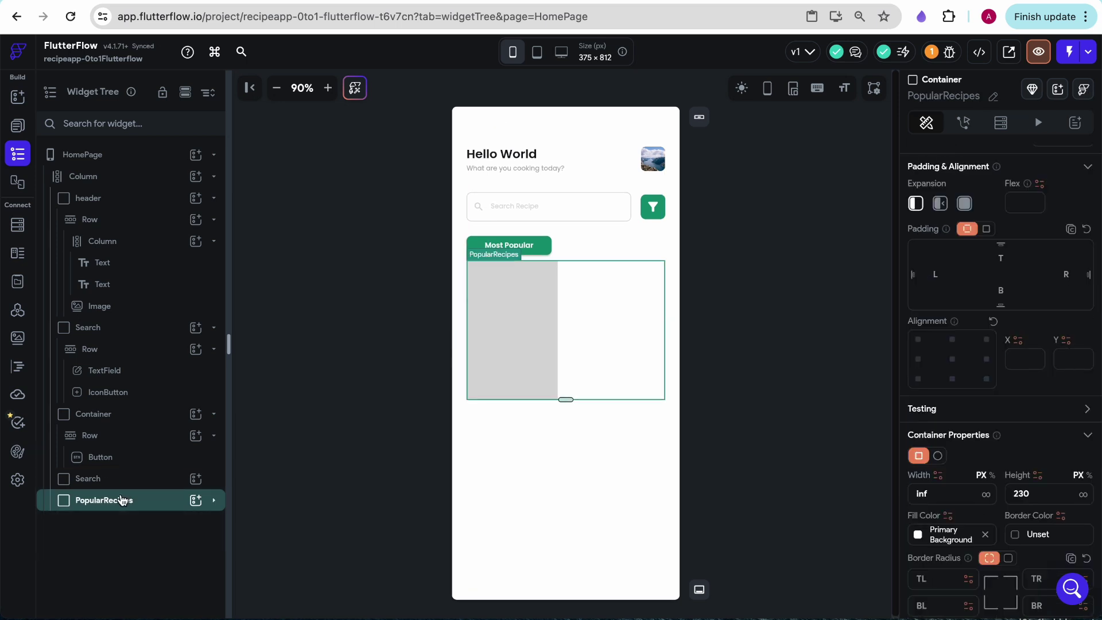
left_click(1034, 494)
key("BackSpace")
type("5")
scroll(958, 508, "down", 4)
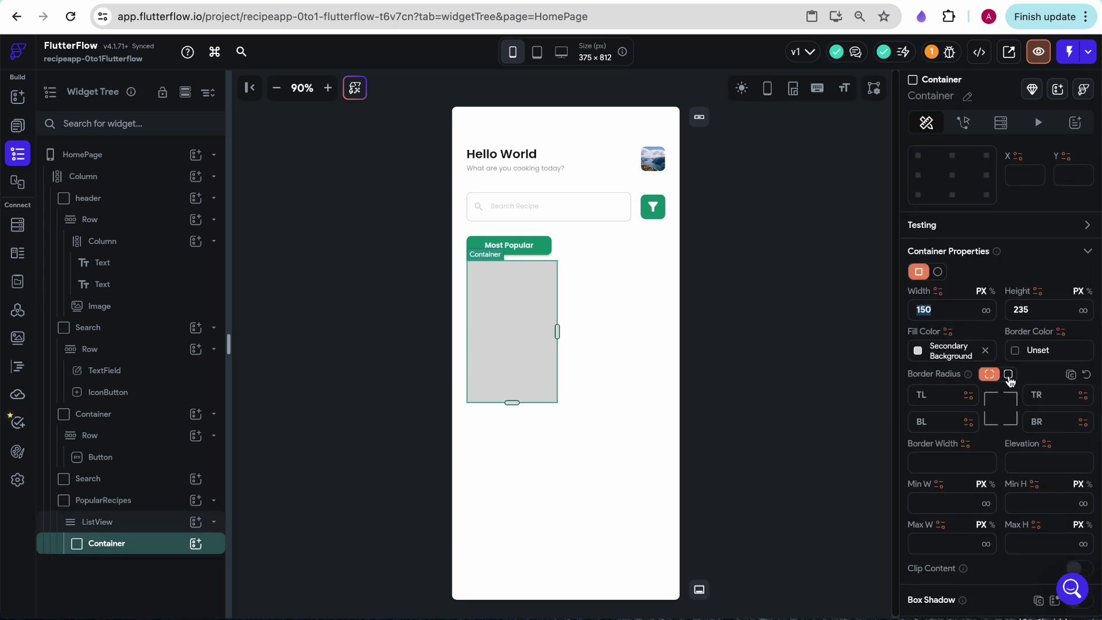
- Round all corners of the card container inside the ListView with one uniform border radius
left_click(1009, 375)
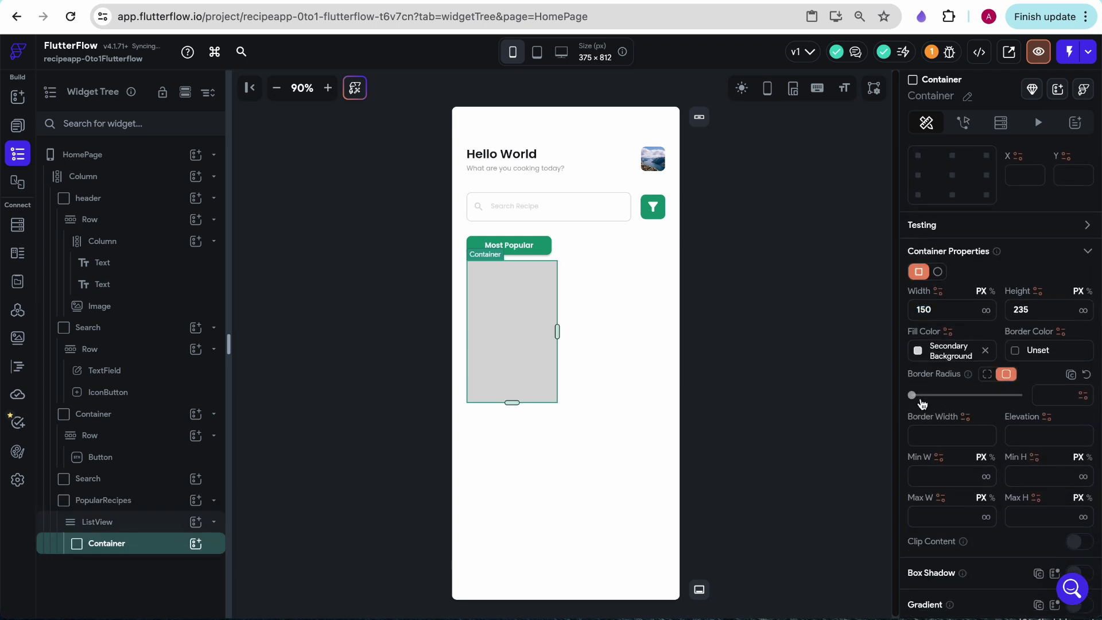
left_click_drag(916, 402, 944, 402)
left_click(861, 368)
left_click(815, 336)
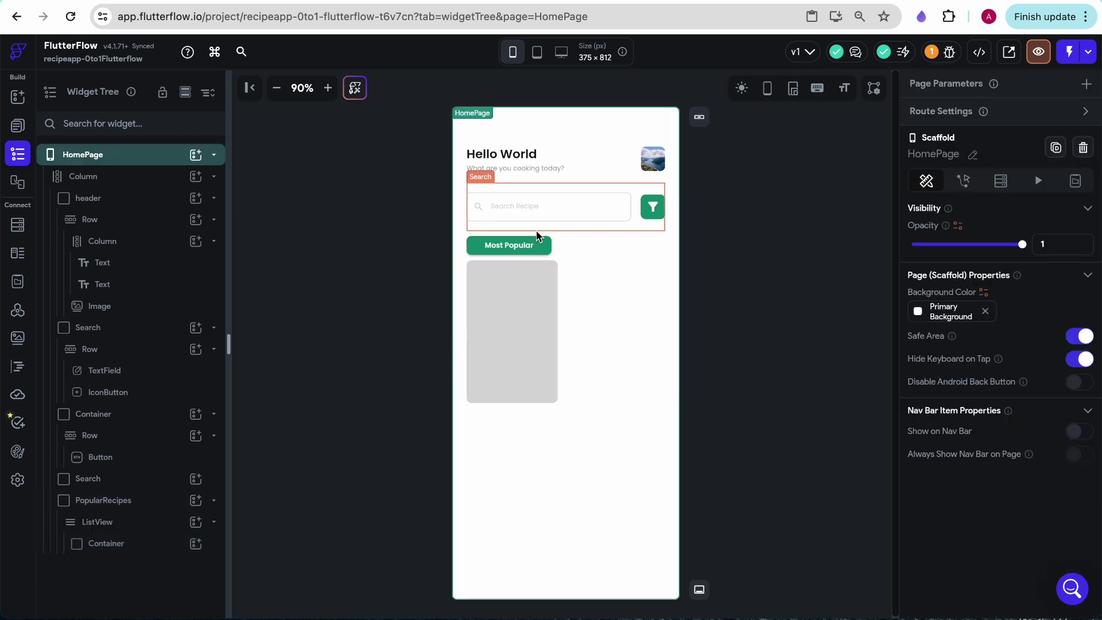
- Give the PopularRecipes container a top and bottom padding of 16
left_click(563, 276)
scroll(991, 481, "down", 3)
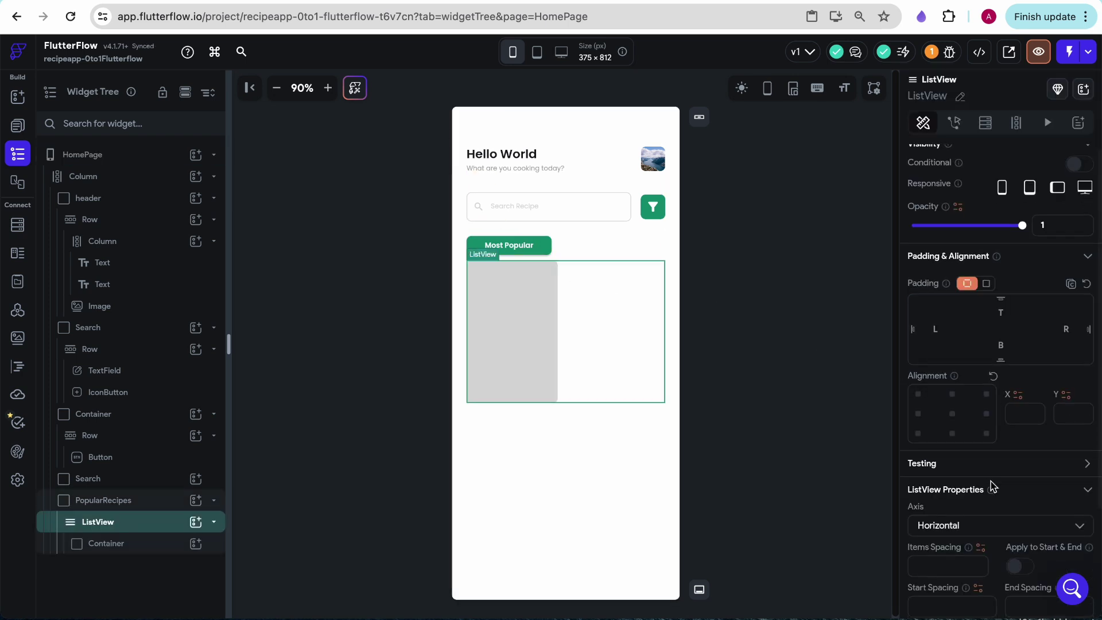
left_click(517, 397)
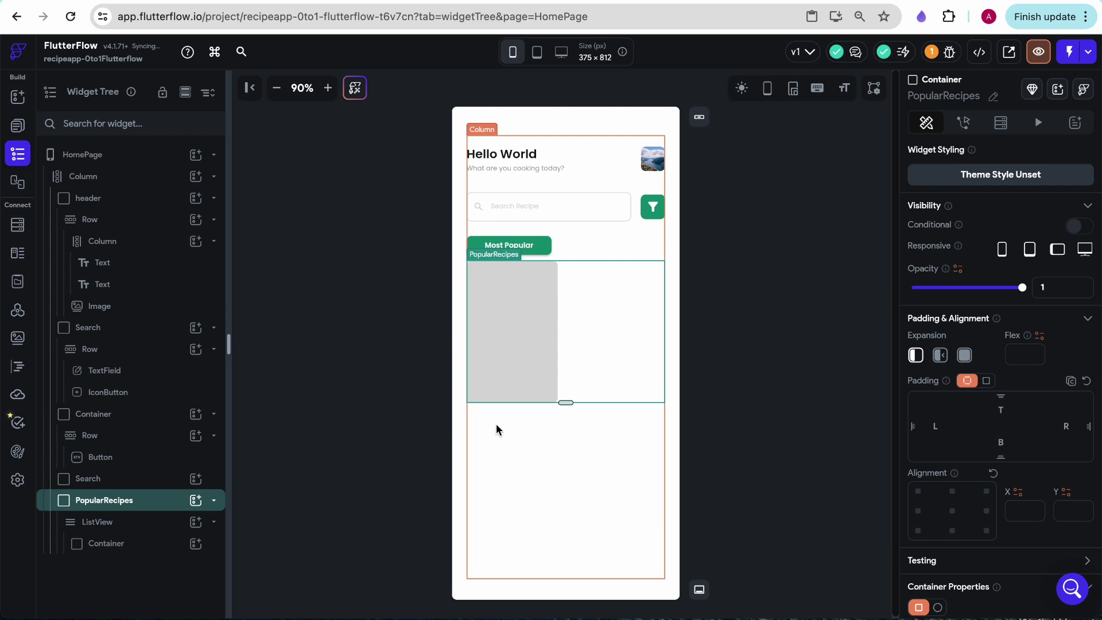
left_click(1000, 405)
type("1")
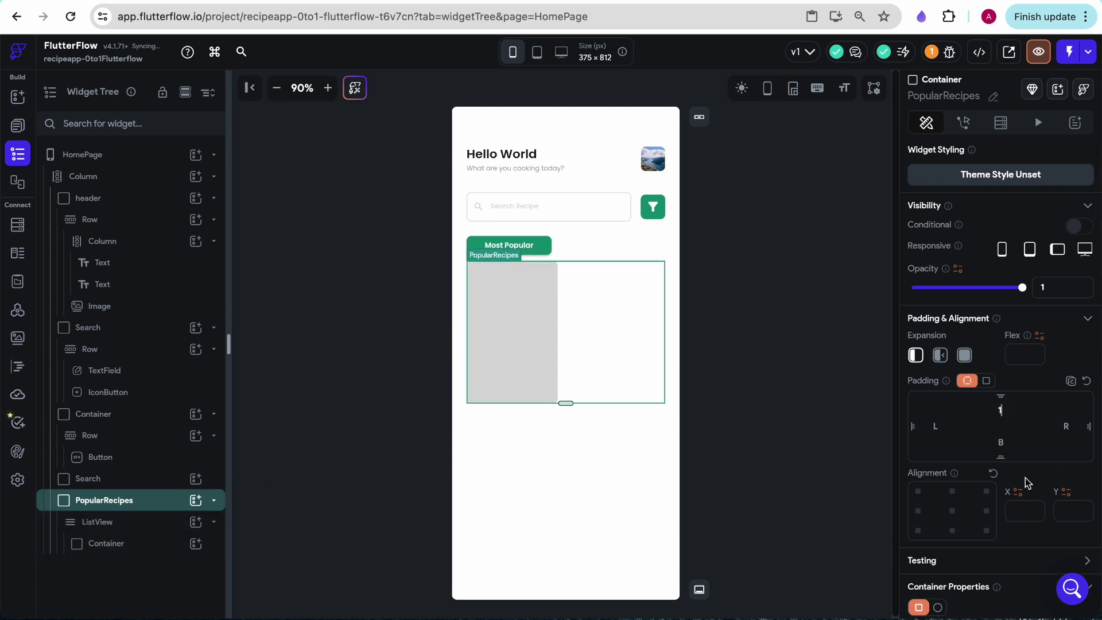
type("6")
left_click(1001, 441)
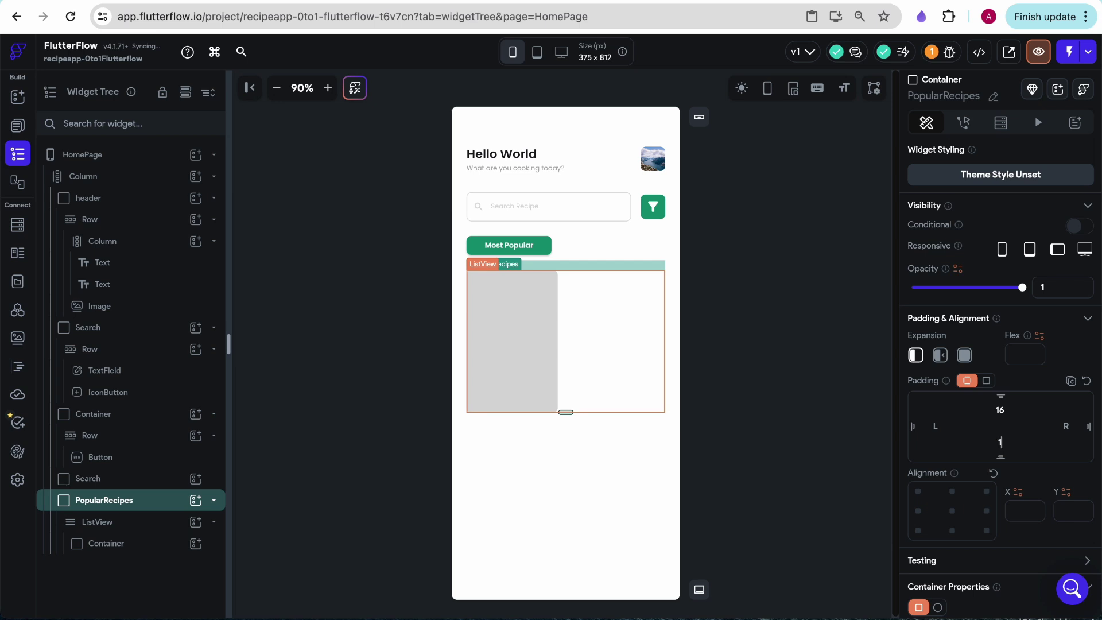
type("16")
left_click(744, 293)
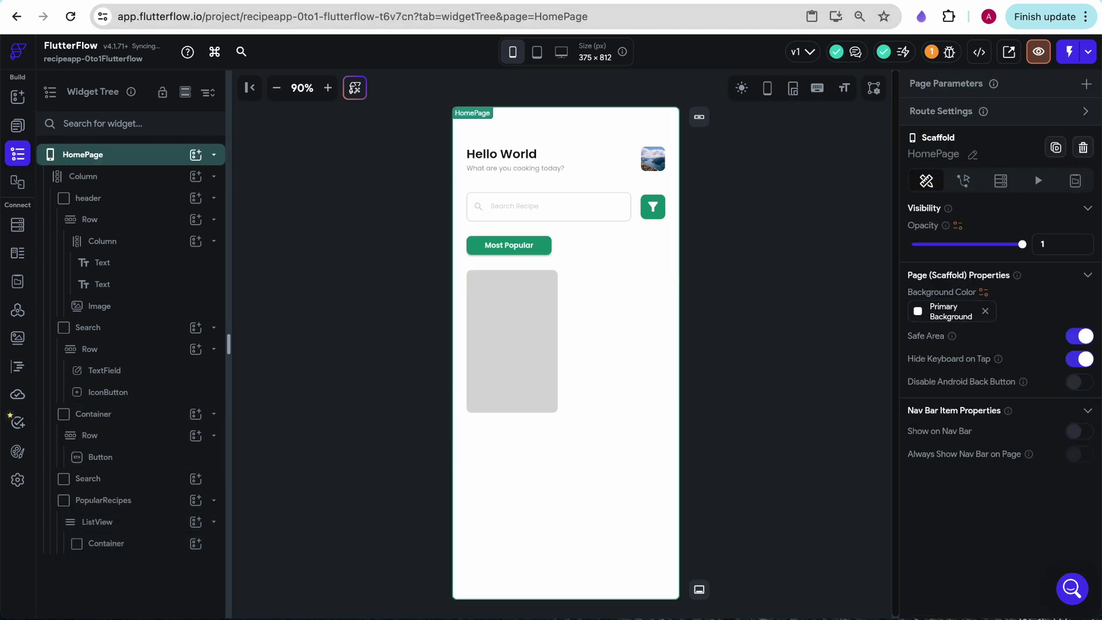
- Check the recipe card in the Figma mockup again and add a Column inside the grey card container in FlutterFlow
key("ctrl+Tab")
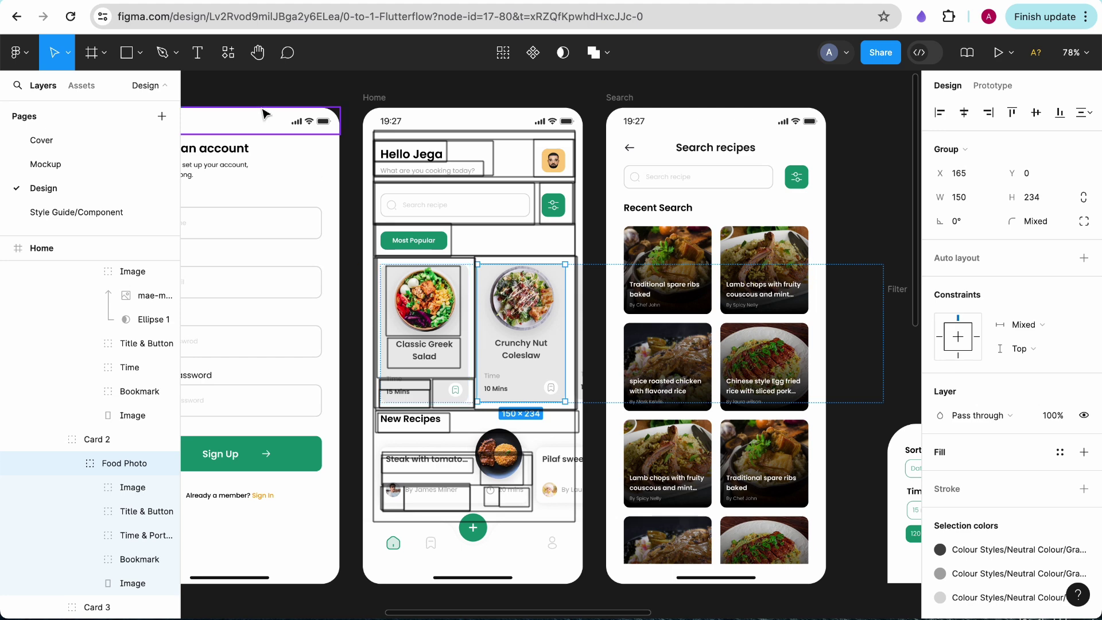
left_click(191, 3)
left_click(513, 327)
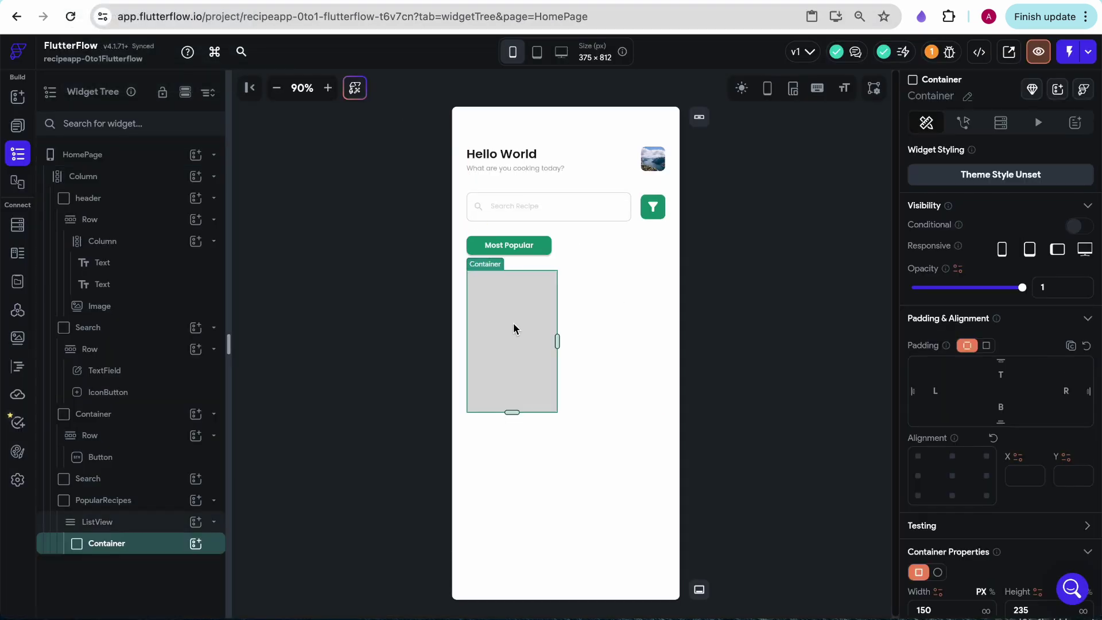
right_click(513, 325)
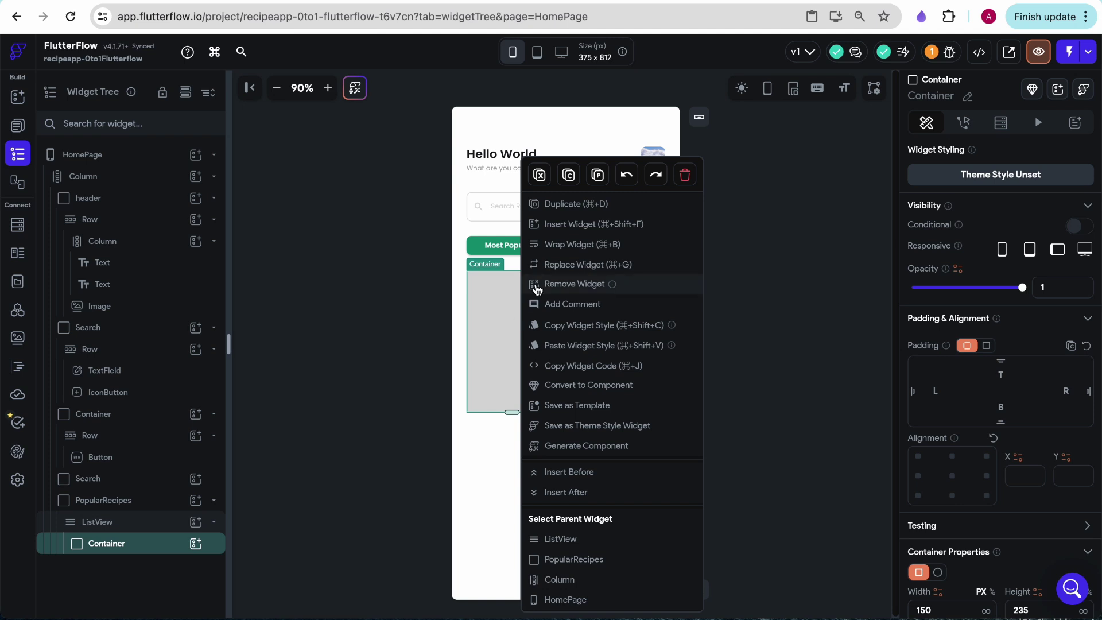
left_click(369, 414)
mouse_move(16, 100)
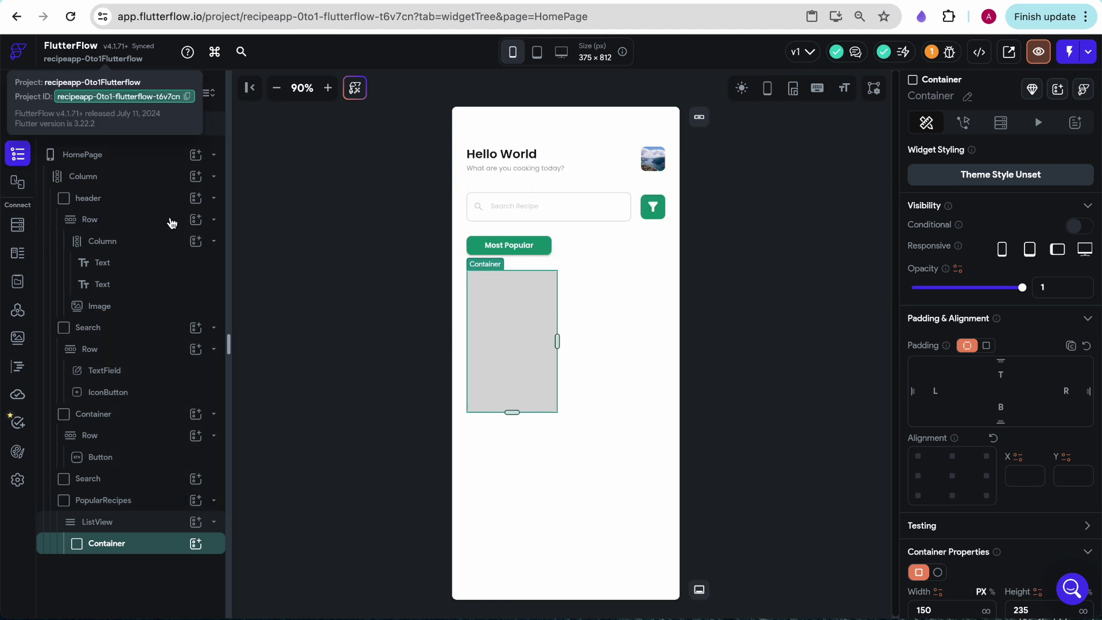
left_click(286, 189)
left_click(17, 96)
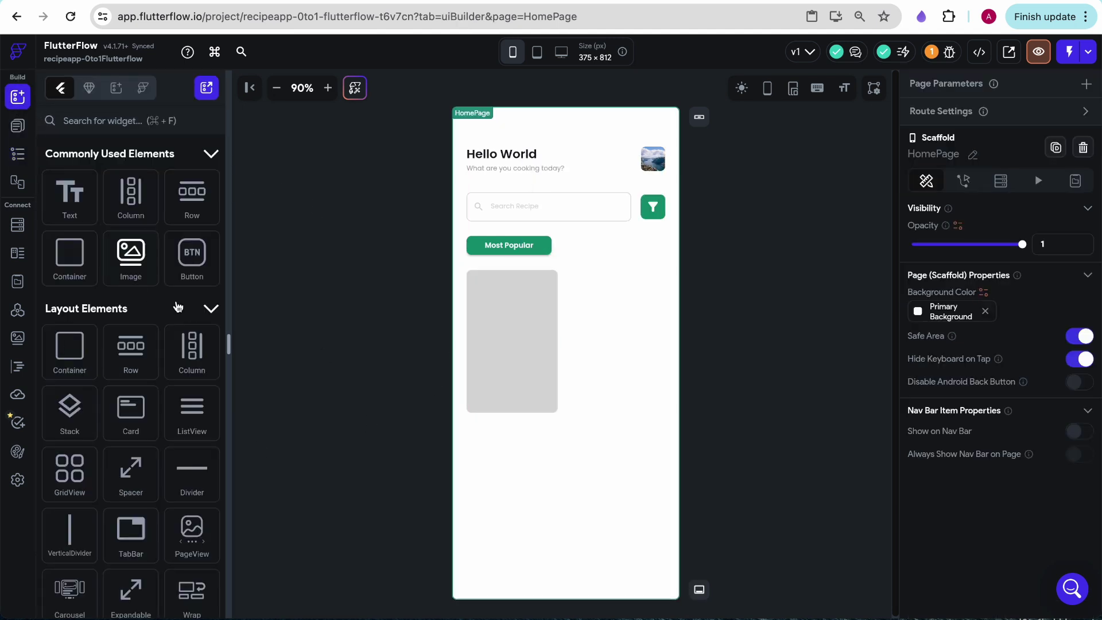
left_click_drag(192, 351, 532, 333)
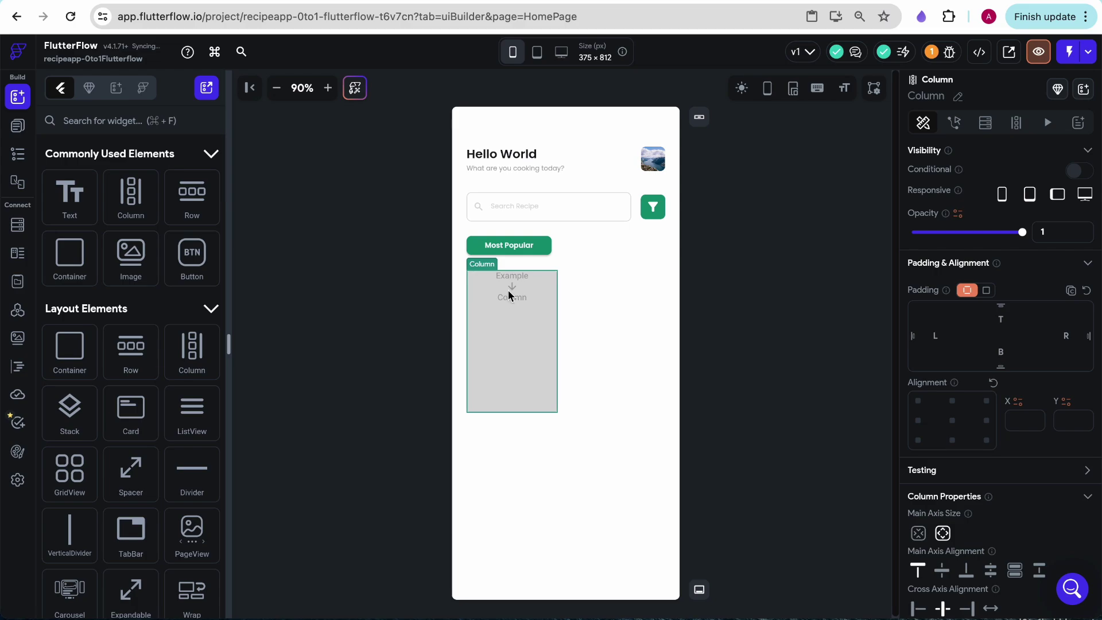
- Review the recipe card's layout in Figma, add a container to the card's Column in FlutterFlow and fill it with Primary Background
left_click(347, 2)
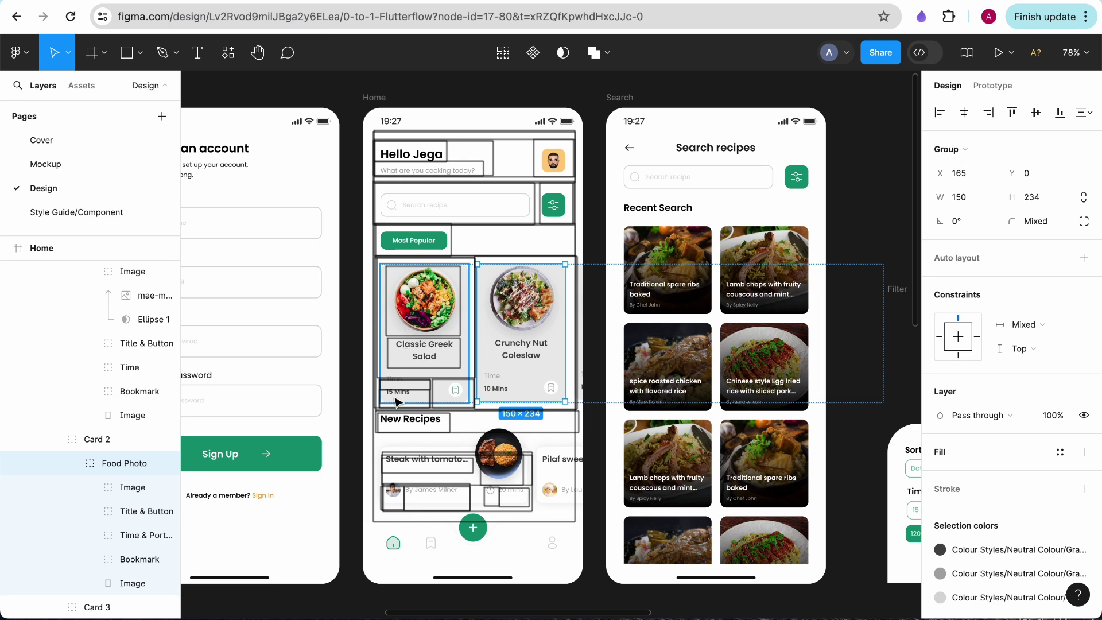
scroll(418, 397, "up", 1)
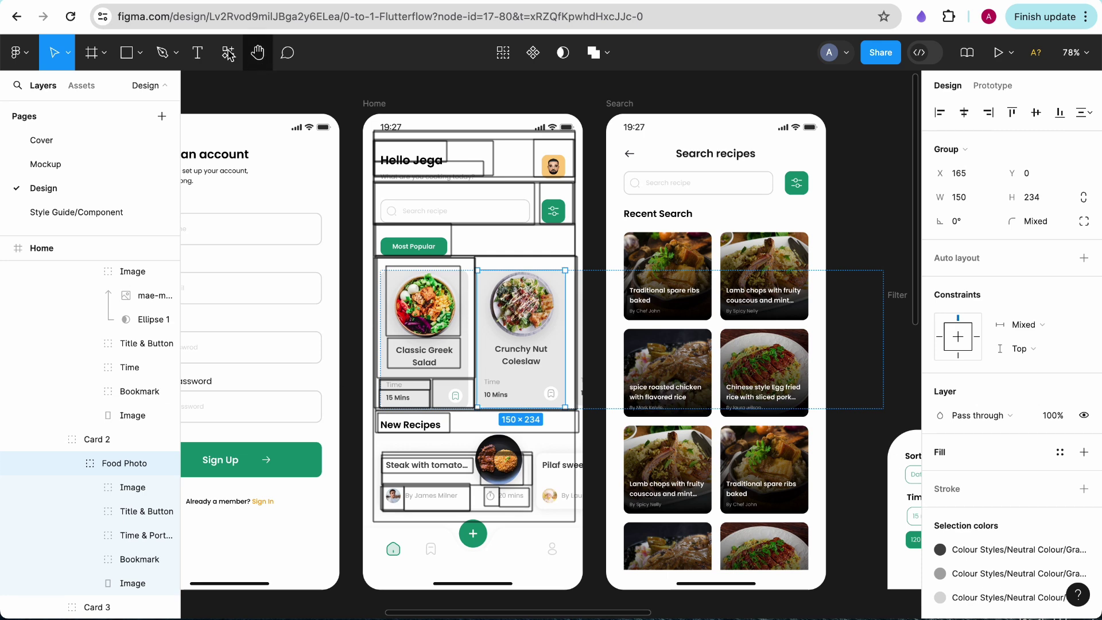
key("ctrl+Tab")
left_click_drag(81, 360, 521, 293)
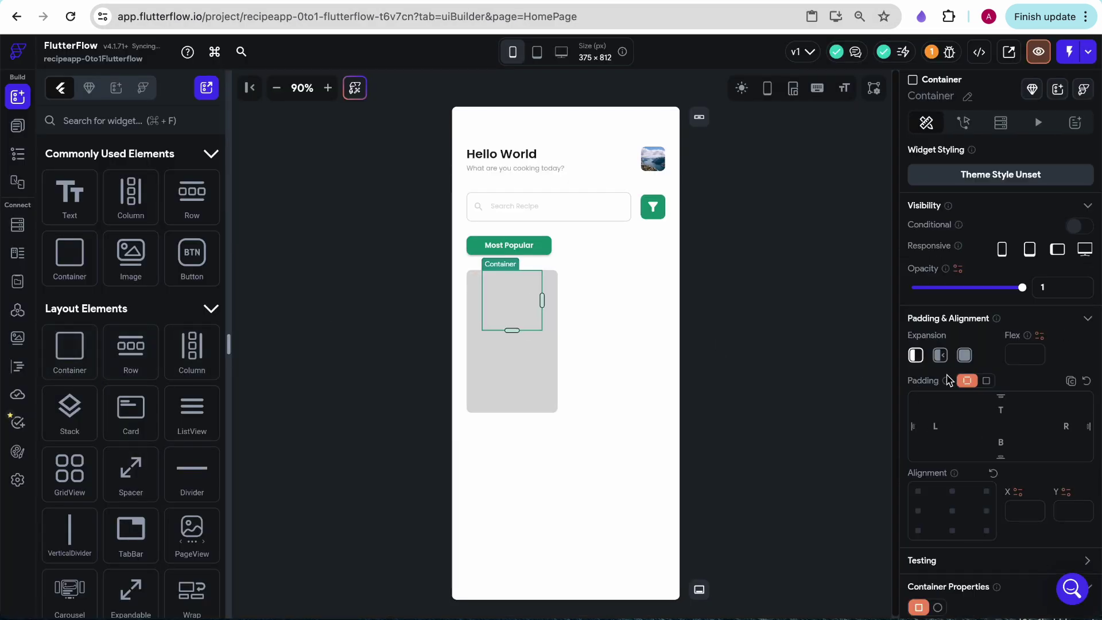
scroll(916, 414, "down", 5)
left_click(922, 432)
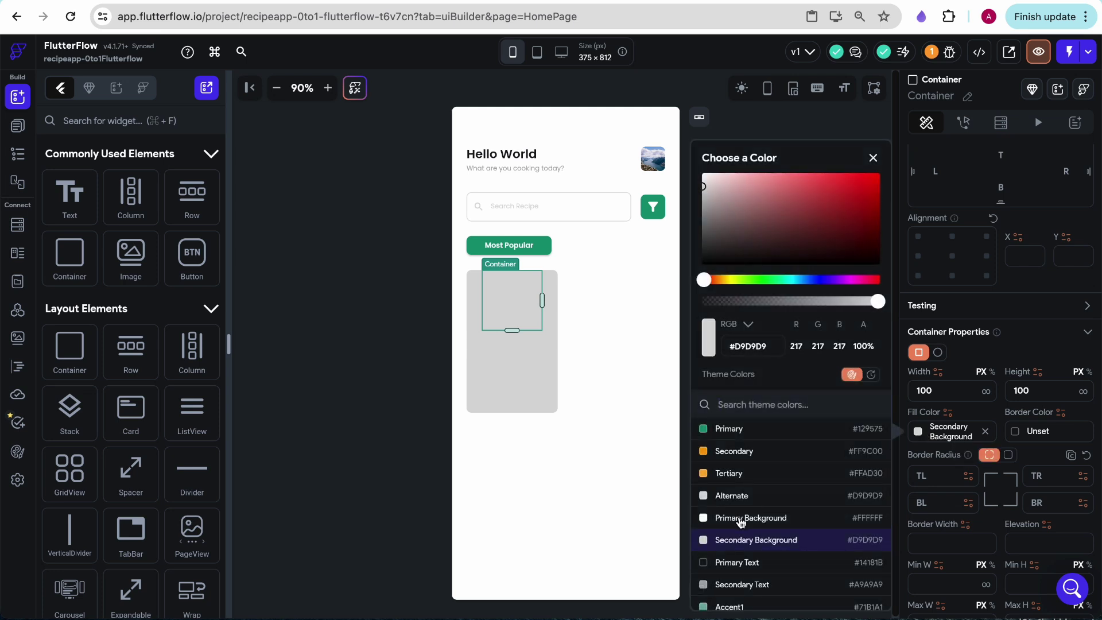
left_click(741, 519)
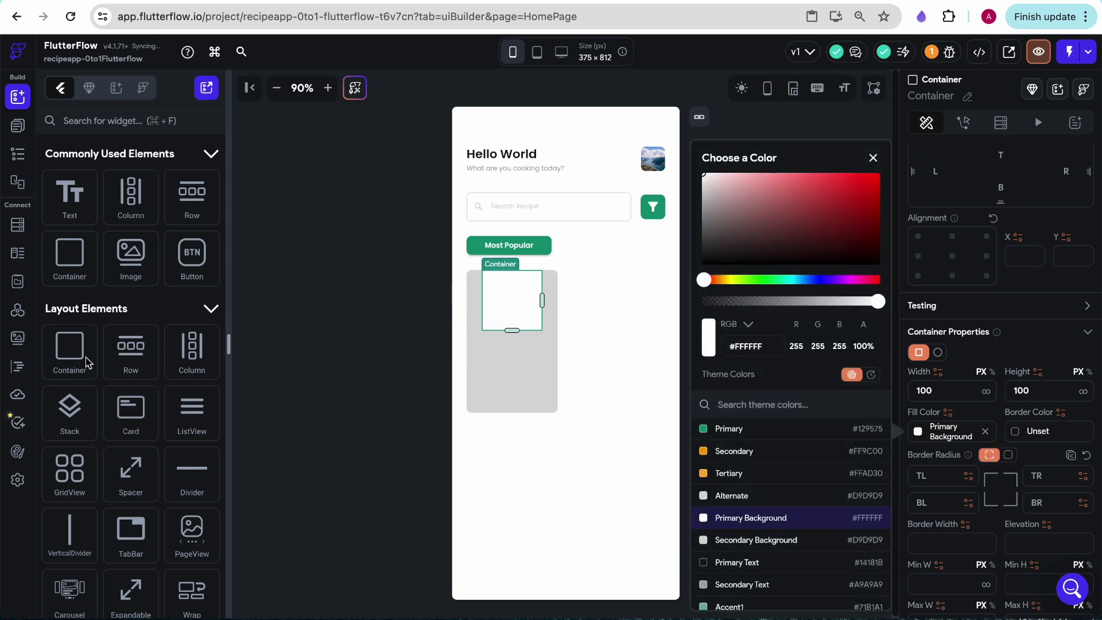
- Add a second container below the white one in the card's Column
left_click_drag(70, 361, 502, 358)
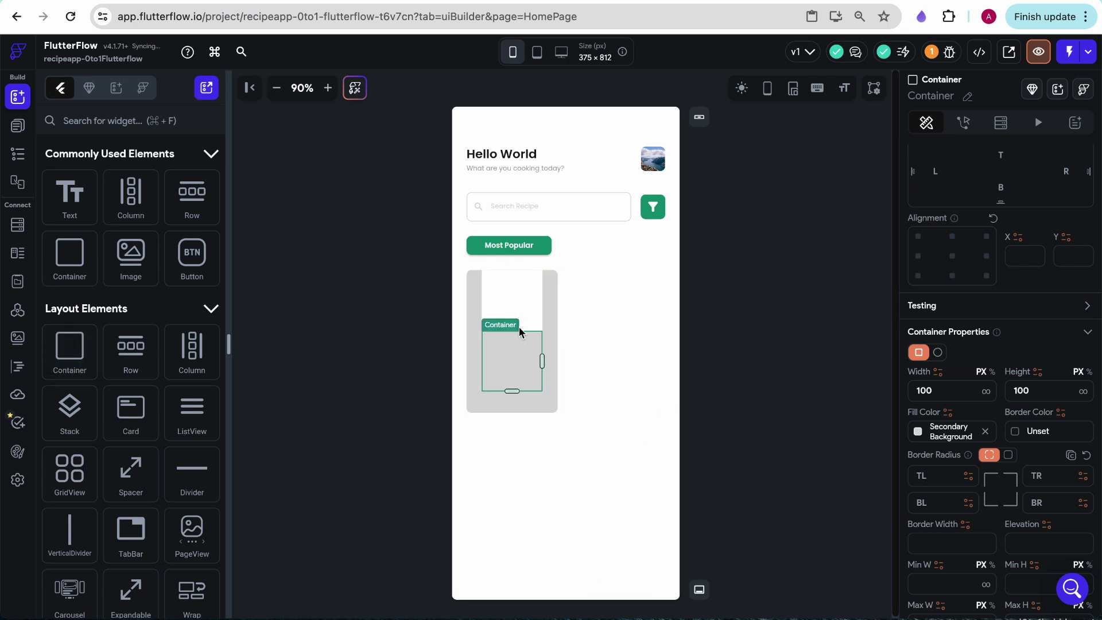
left_click(516, 305)
left_click(493, 365)
left_click(322, 0)
left_click(320, 0)
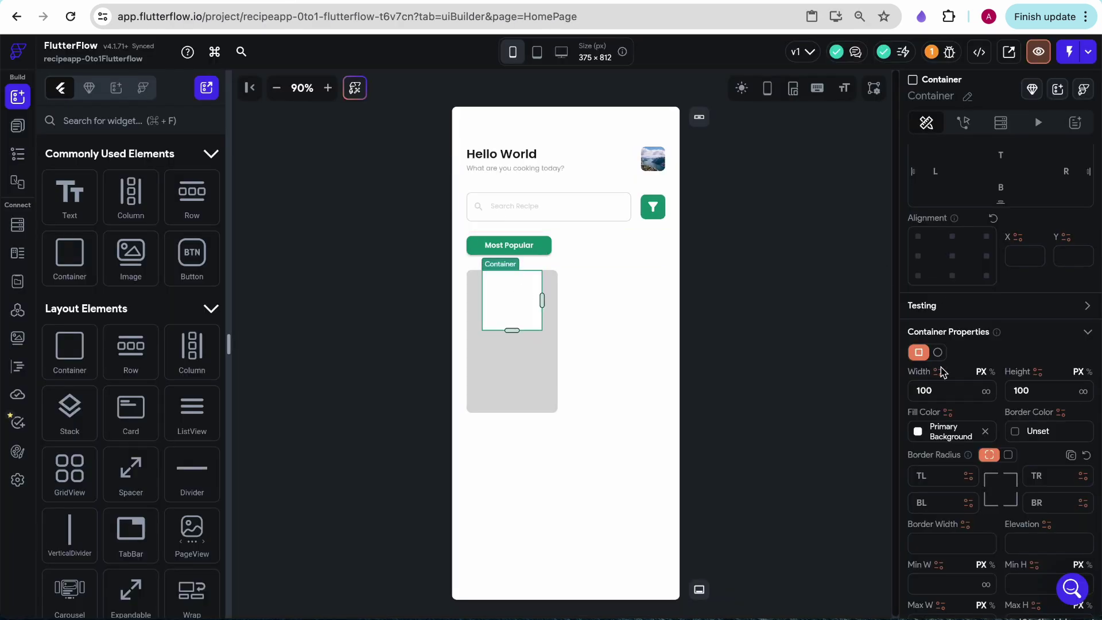
- Give both containers in the card's Column infinite width and Expanded expansion so they split the card equally
left_click(987, 391)
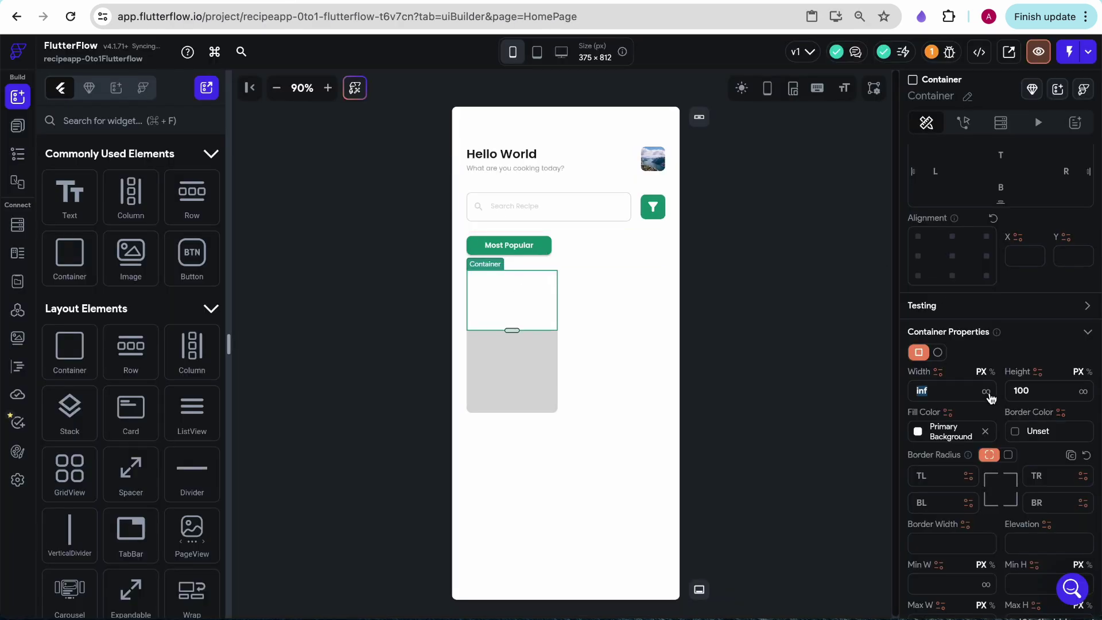
scroll(963, 289, "up", 3)
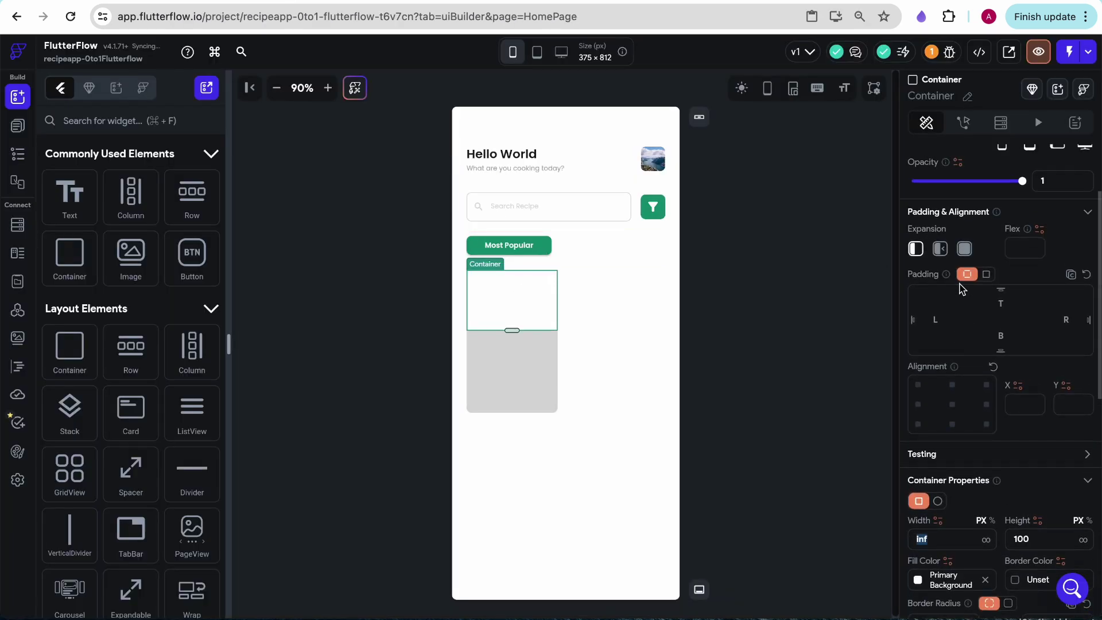
left_click(527, 386)
scroll(1006, 442, "down", 2)
left_click(987, 439)
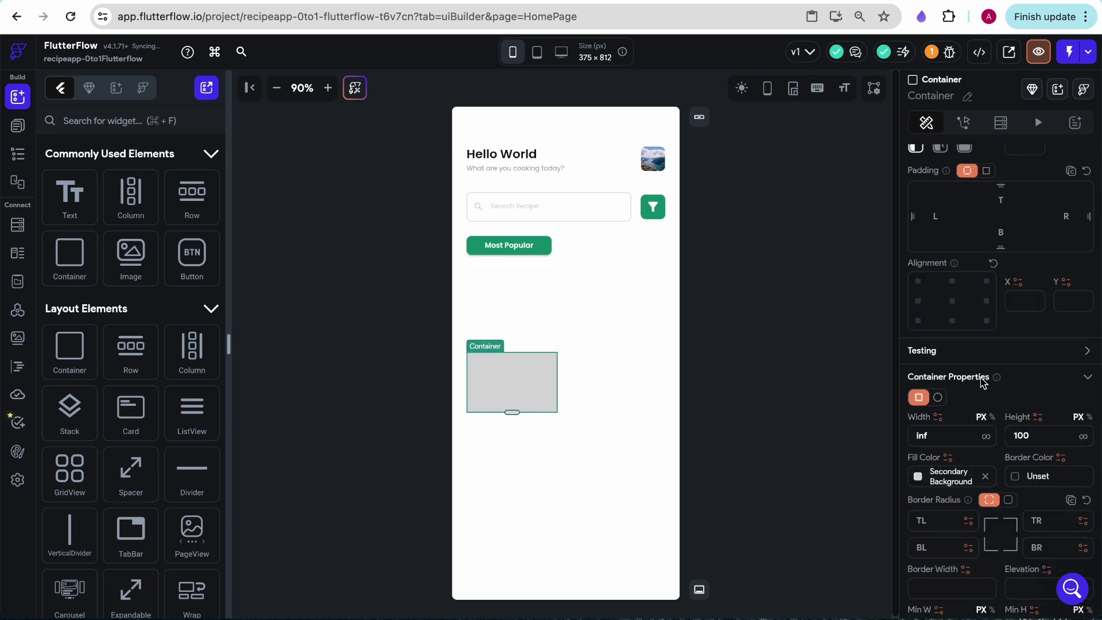
scroll(979, 344, "up", 2)
left_click(965, 262)
left_click(723, 313)
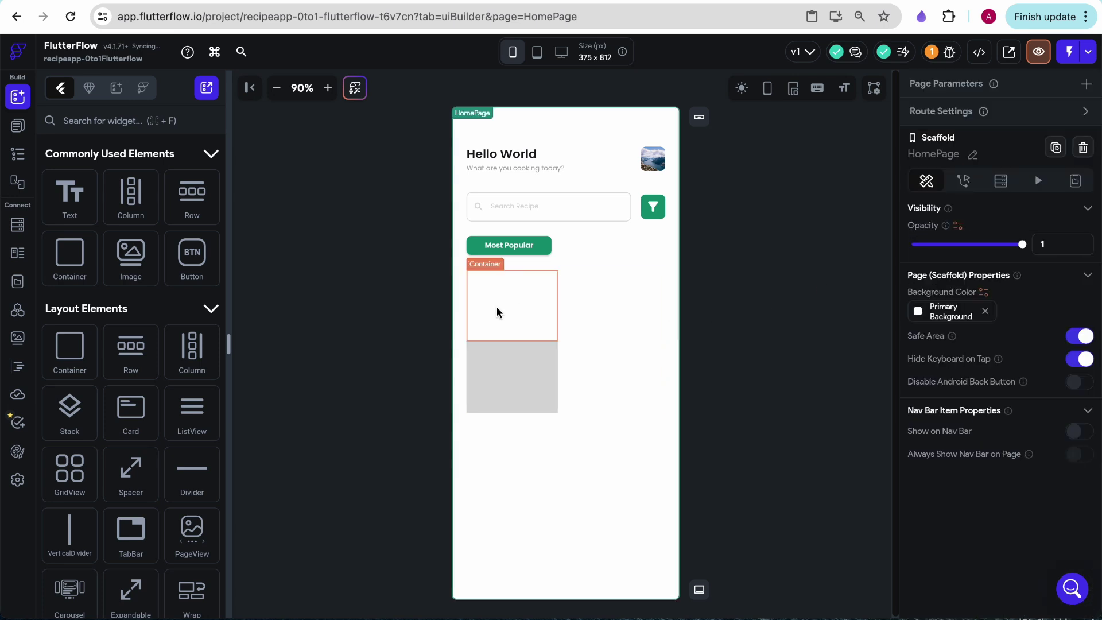
- Add a Column inside the card's white upper container and place an Image in it
left_click(497, 306)
left_click_drag(192, 350, 499, 292)
left_click_drag(131, 257, 519, 287)
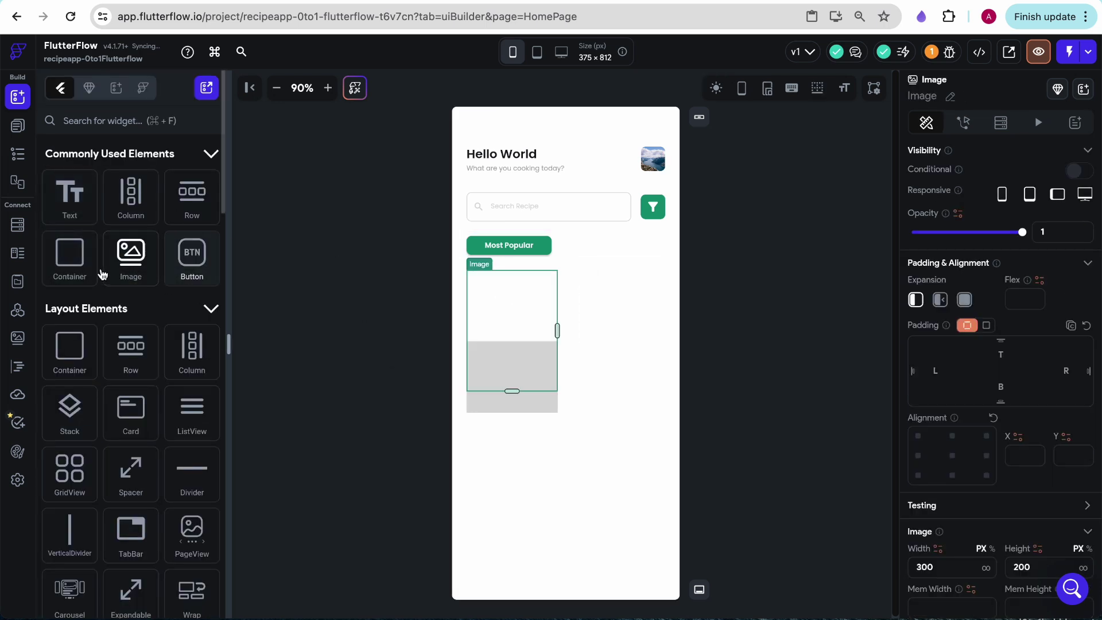
- Set the card image's width to 100 px and height to 50 px
scroll(997, 332, "down", 2)
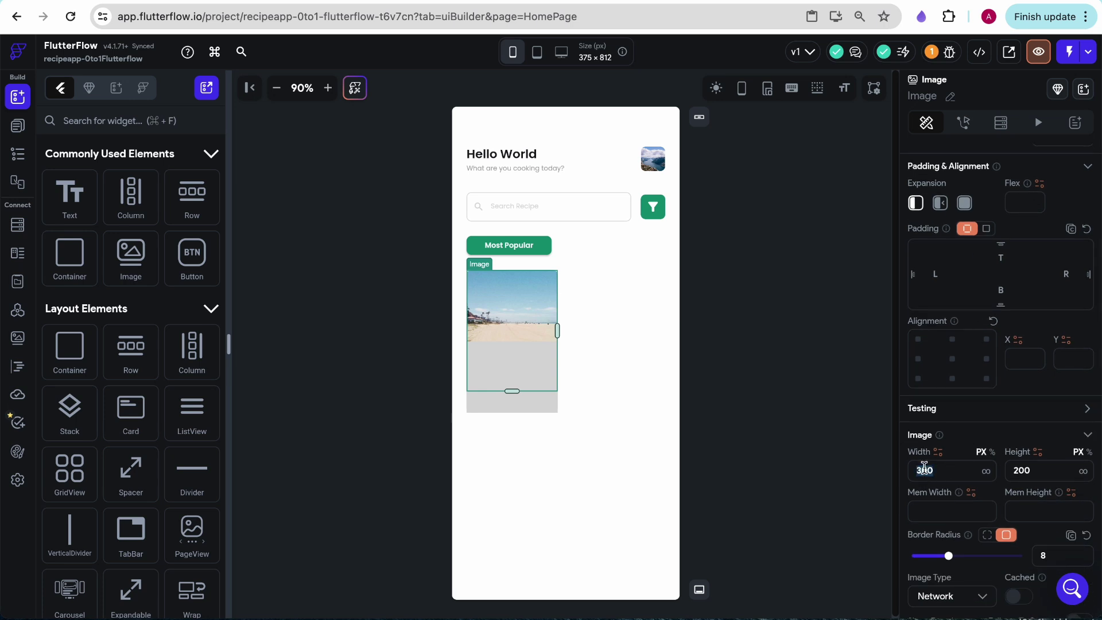
type("100")
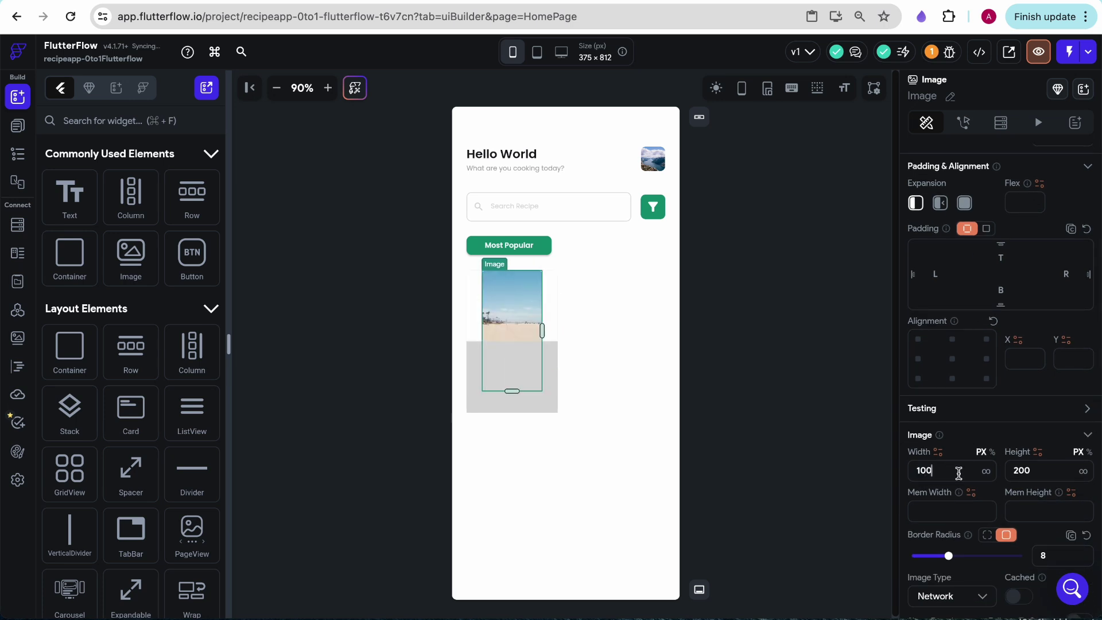
double_click(1022, 471)
type("50")
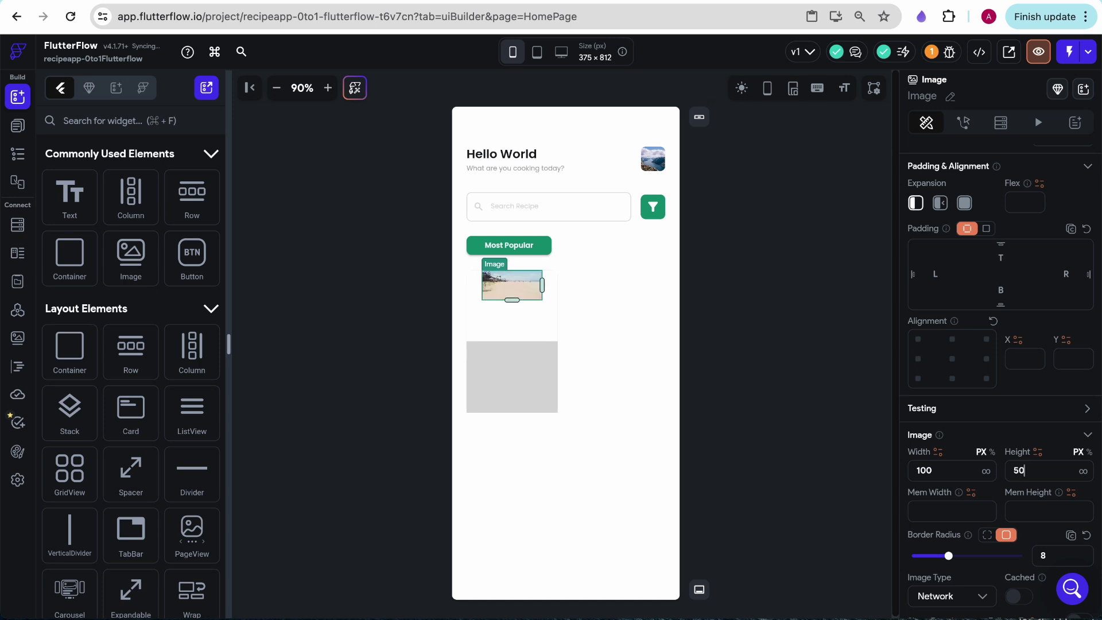
- Add a Text below the card image and give it the Headline Small theme text style
left_click_drag(70, 195, 515, 310)
scroll(989, 435, "down", 5)
left_click(1015, 356)
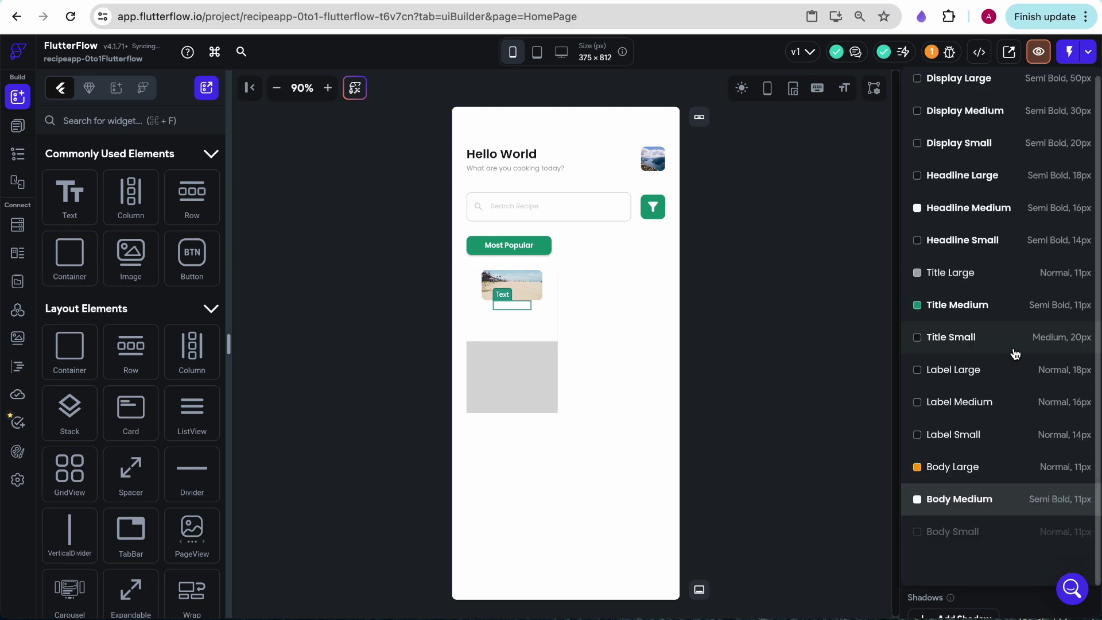
left_click(968, 372)
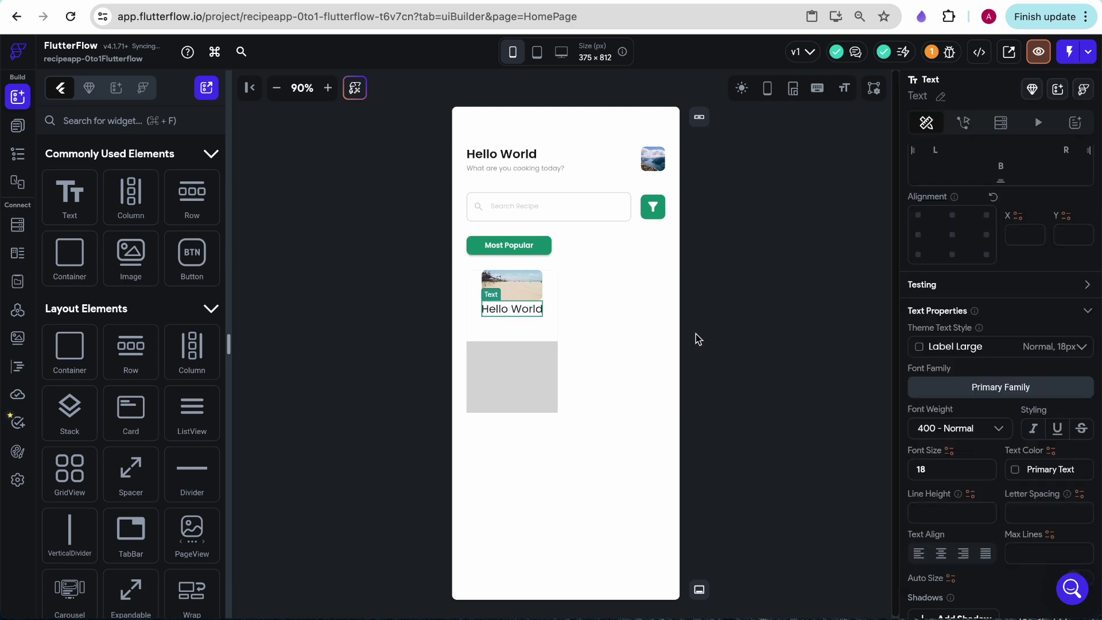
left_click(956, 379)
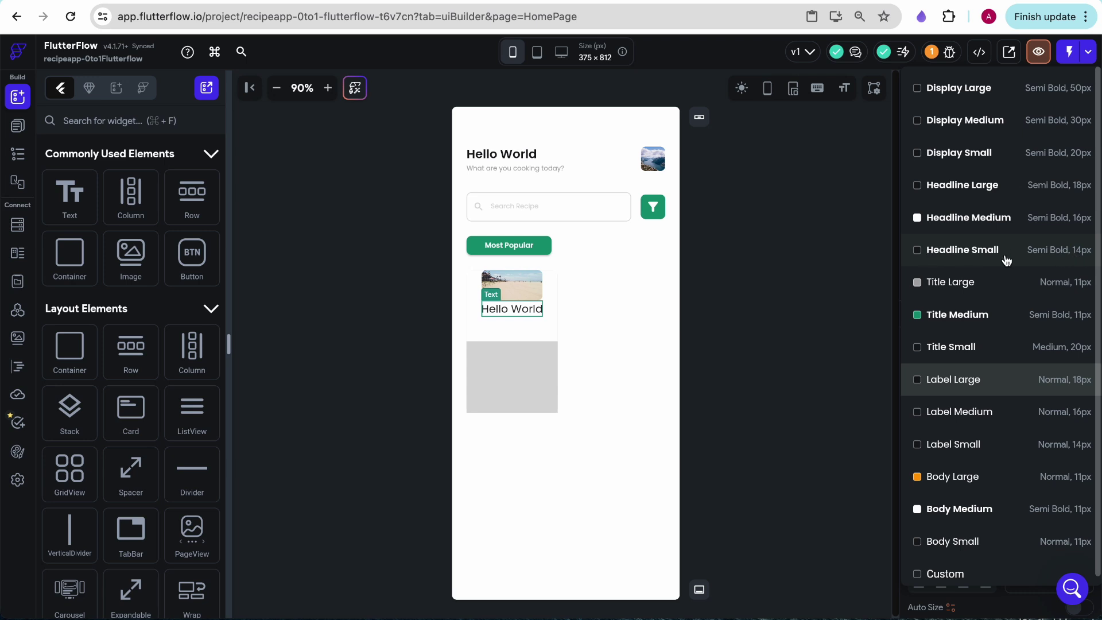
left_click(1048, 256)
- Set the card image's width and height to 110 px each
left_click(531, 291)
scroll(961, 473, "down", 2)
scroll(953, 474, "up", 5)
left_click(941, 474)
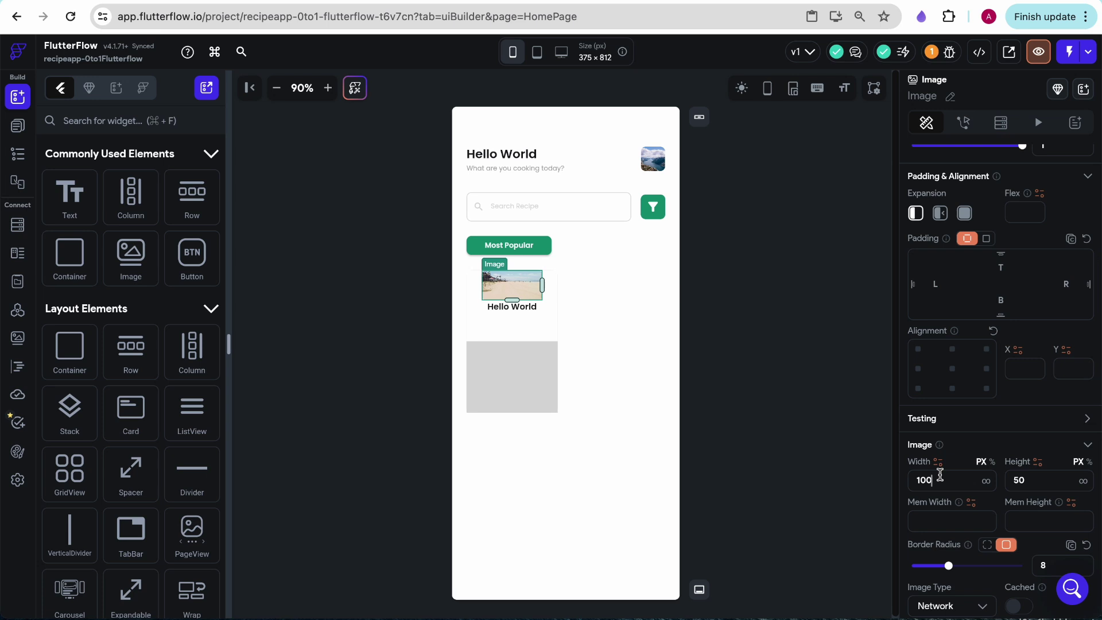
double_click(931, 479)
type("110")
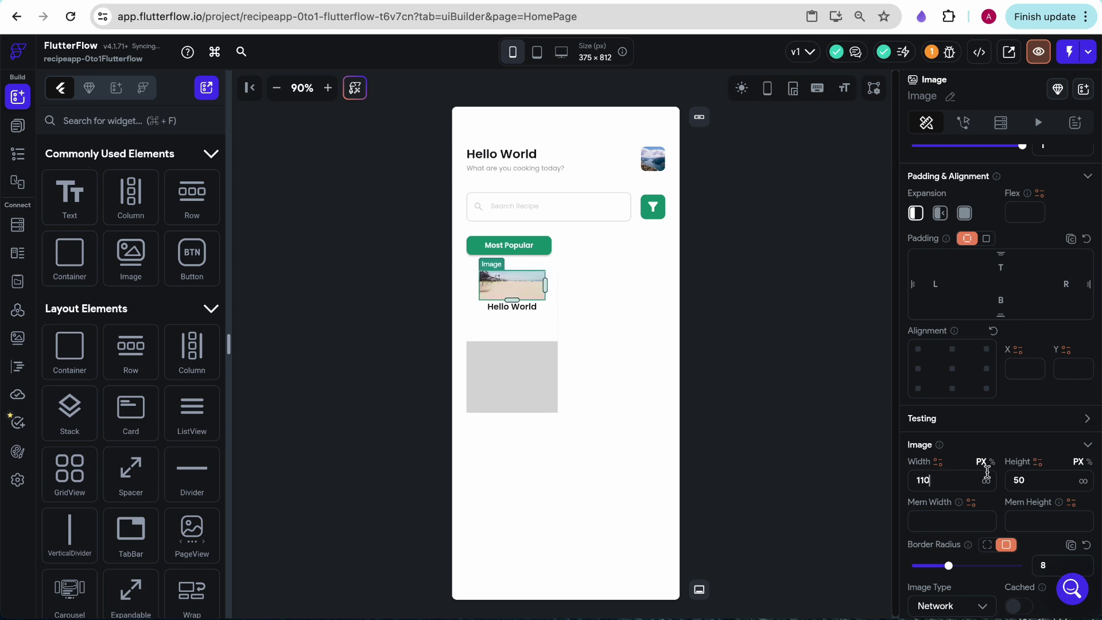
type("110")
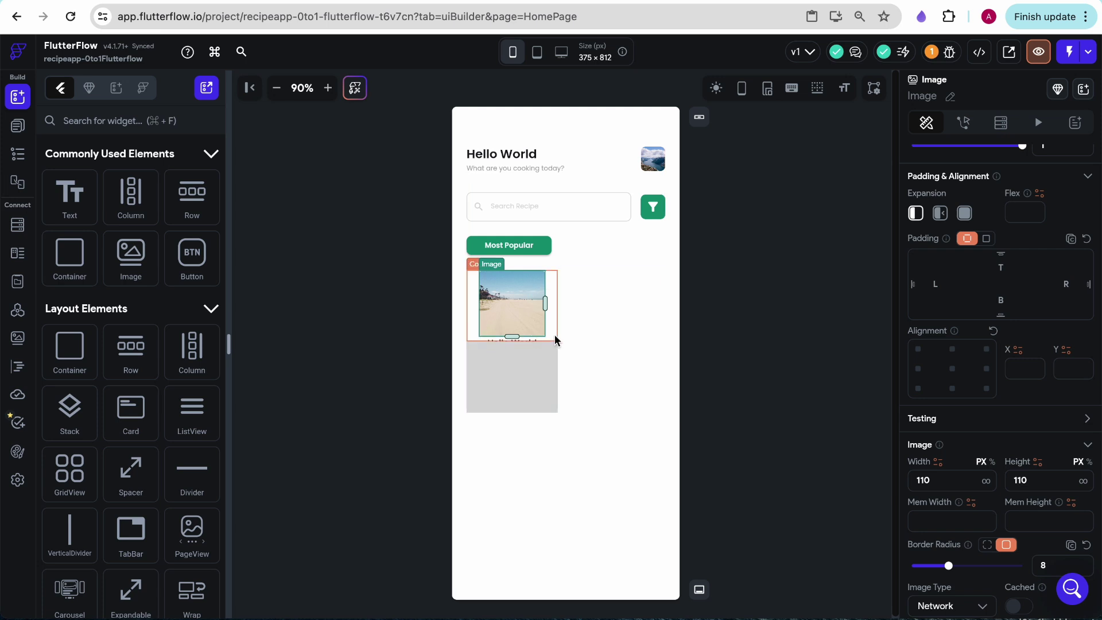
- Set the card's lower grey container to a height of 50 px and remove its Expanded expansion
left_click(522, 388)
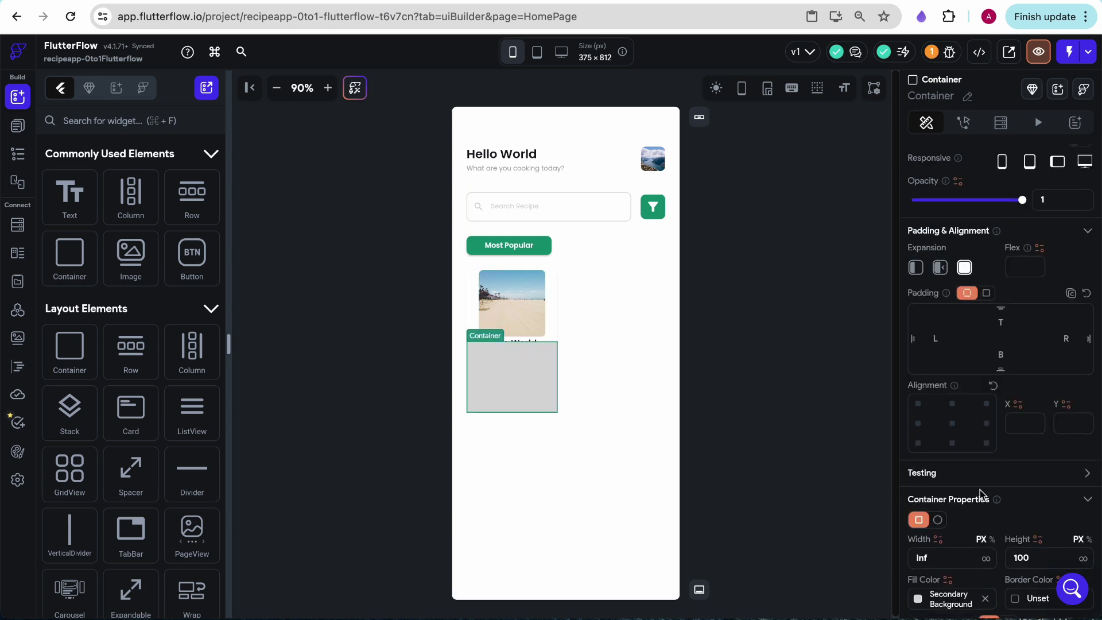
scroll(990, 485, "down", 3)
double_click(1022, 382)
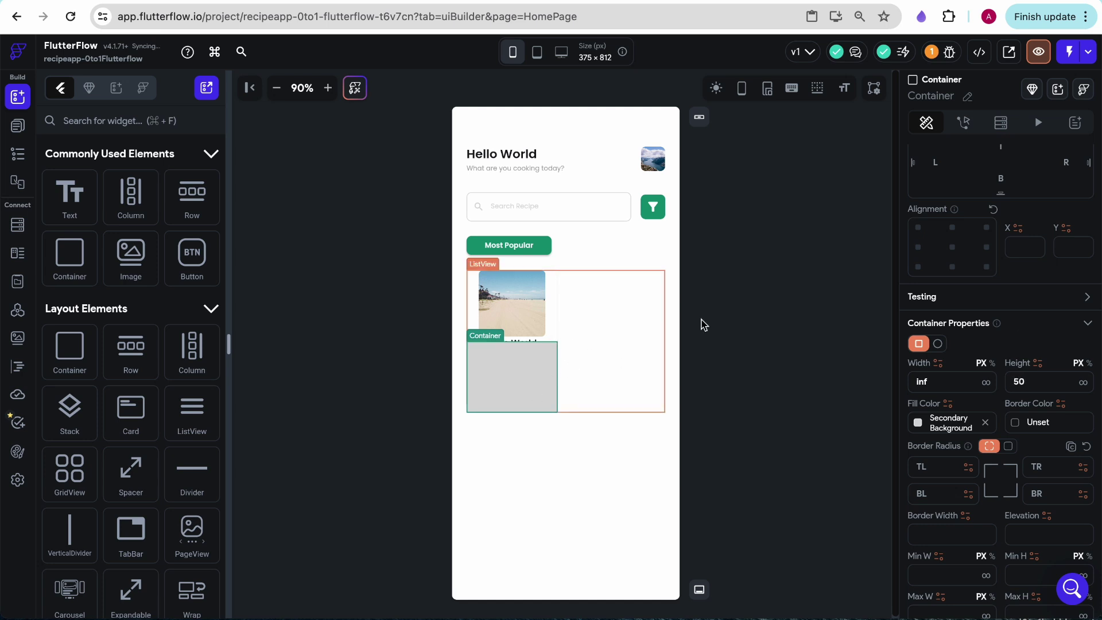
scroll(935, 317, "up", 4)
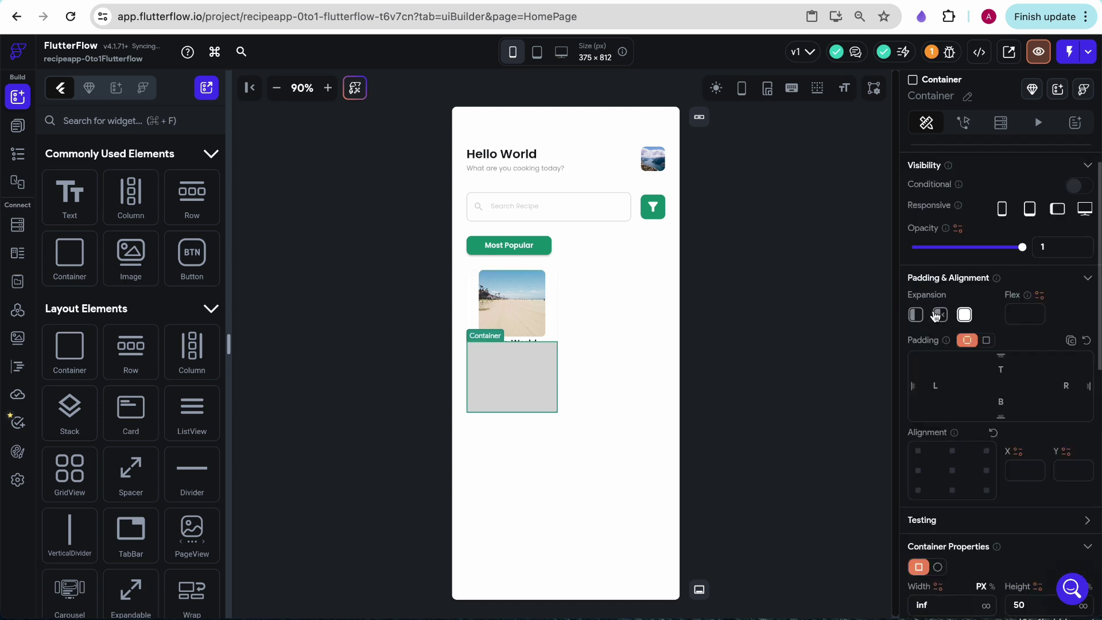
- Give the card's white upper container a padding of 8 on all four sides
left_click(546, 354)
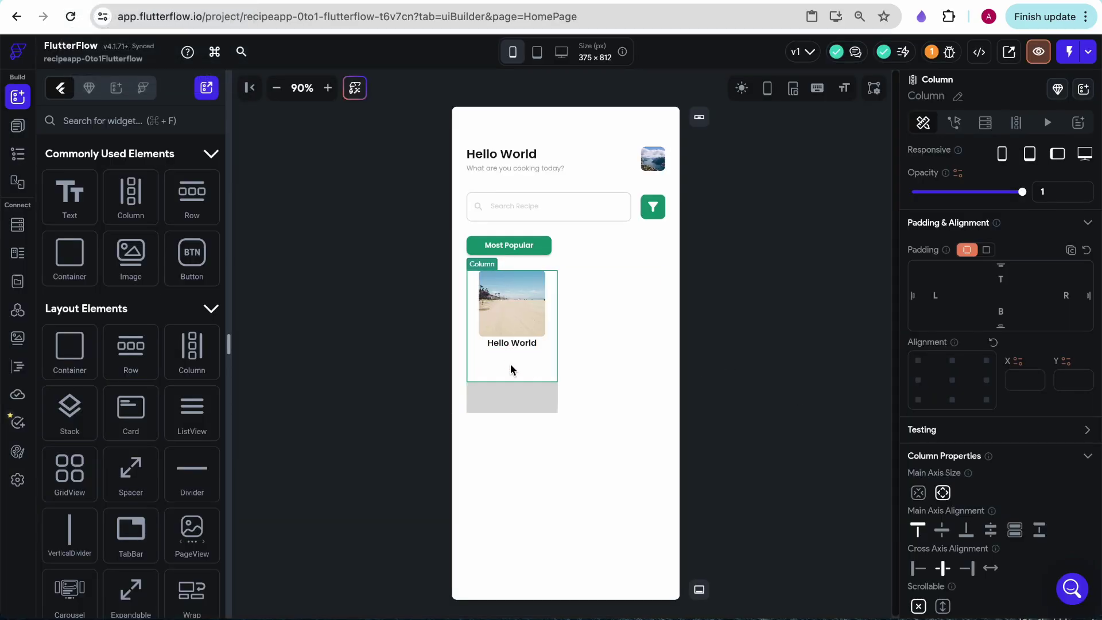
scroll(999, 423, "down", 3)
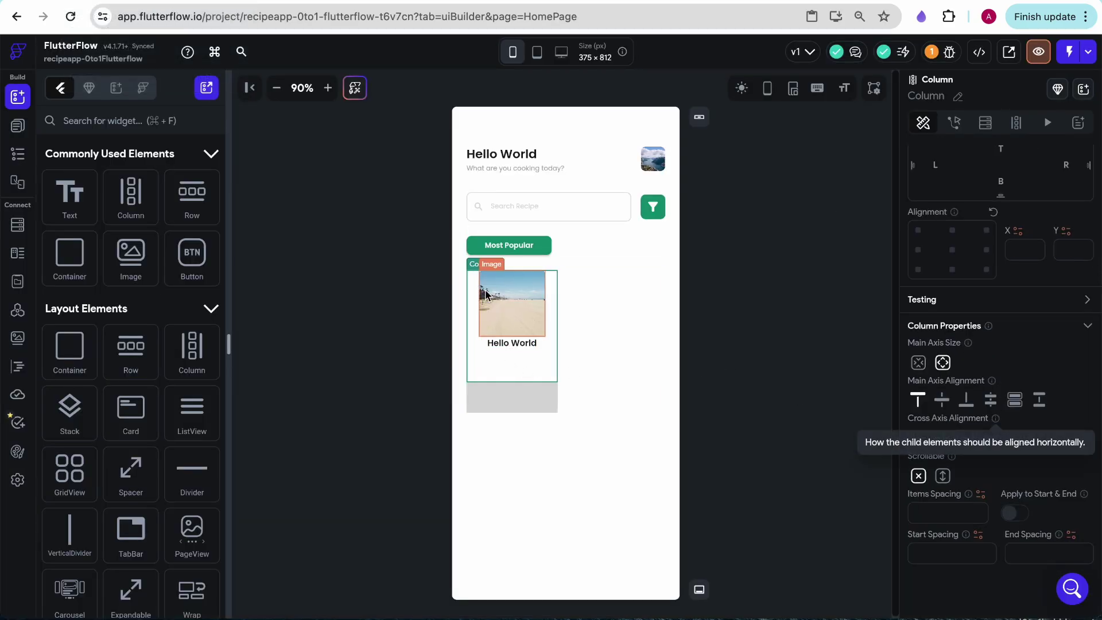
scroll(947, 379, "up", 2)
left_click(17, 126)
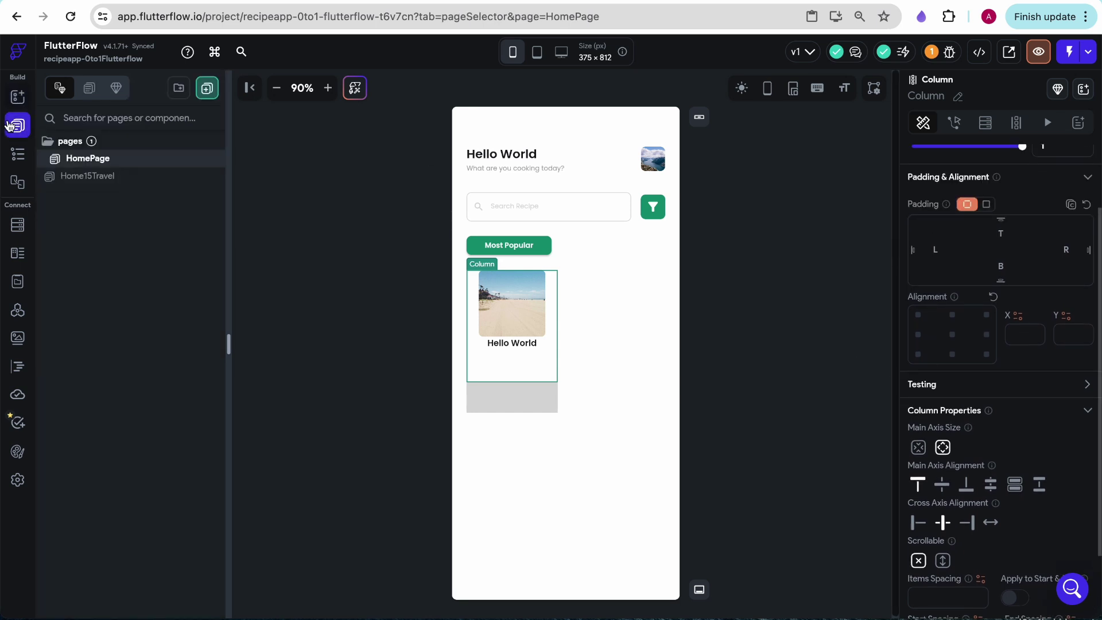
left_click(18, 153)
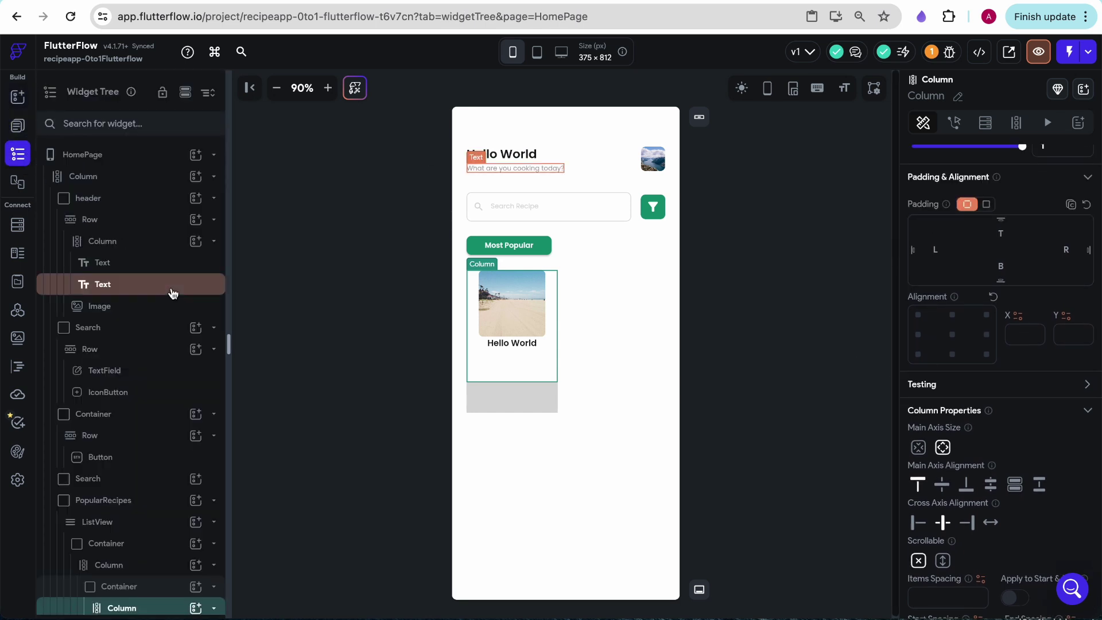
left_click(129, 584)
scroll(969, 508, "down", 5)
scroll(971, 505, "up", 3)
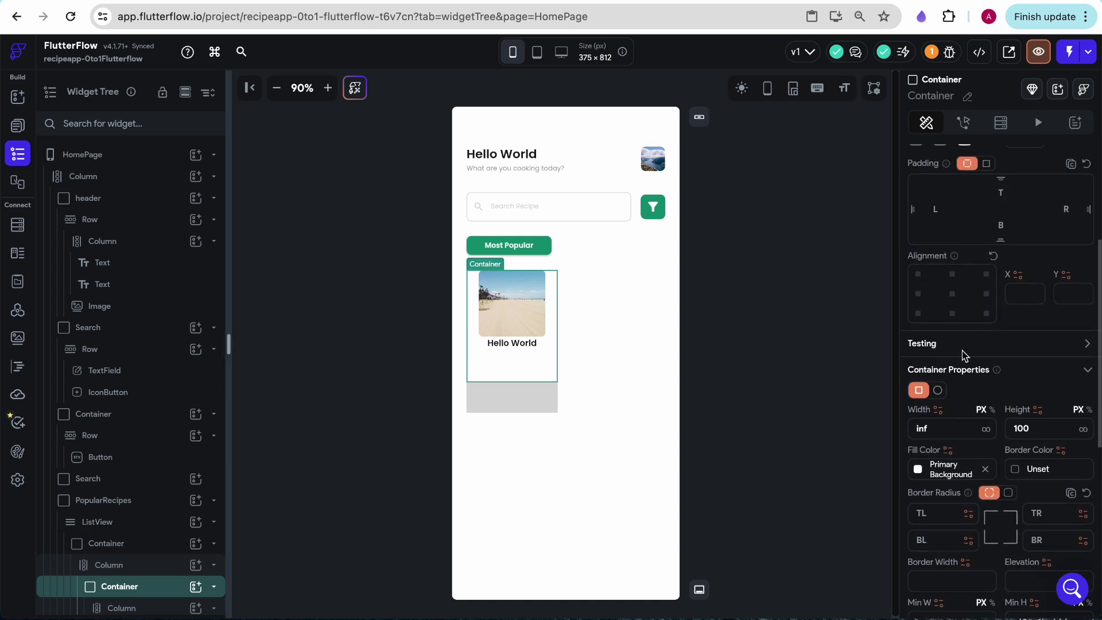
left_click(1002, 237)
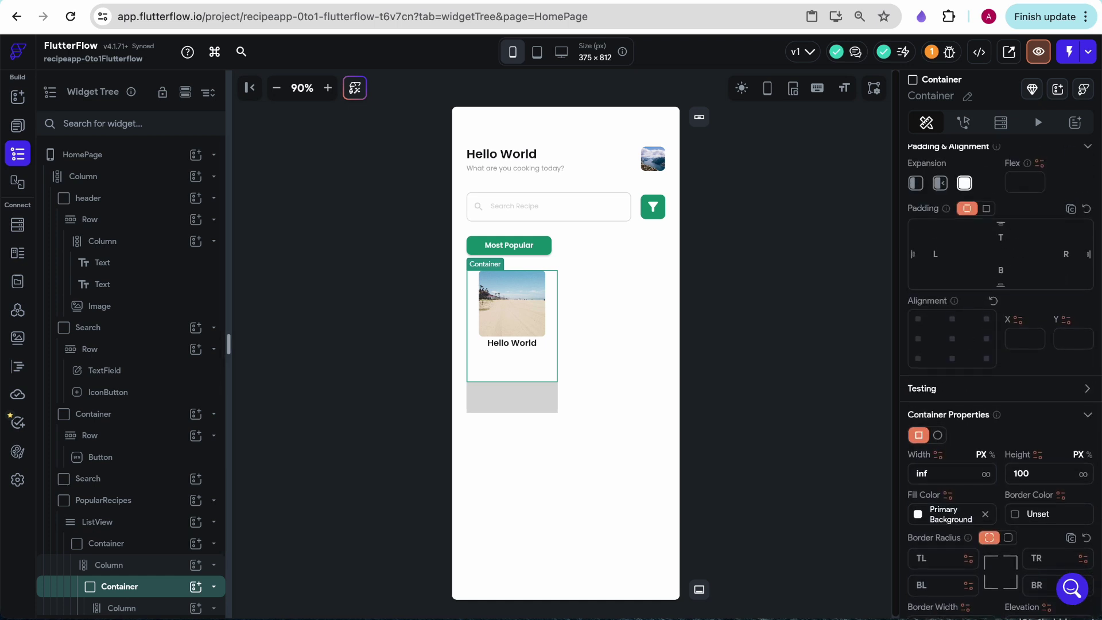
type("8")
key("Tab")
type("8")
key("Tab")
type("8")
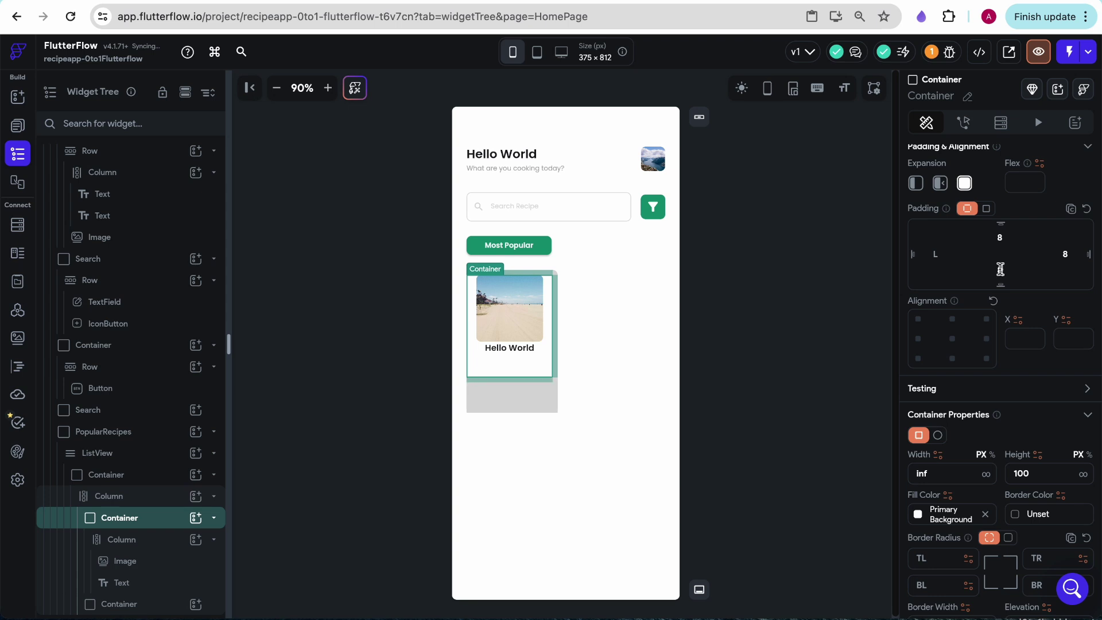
left_click(932, 254)
type("8")
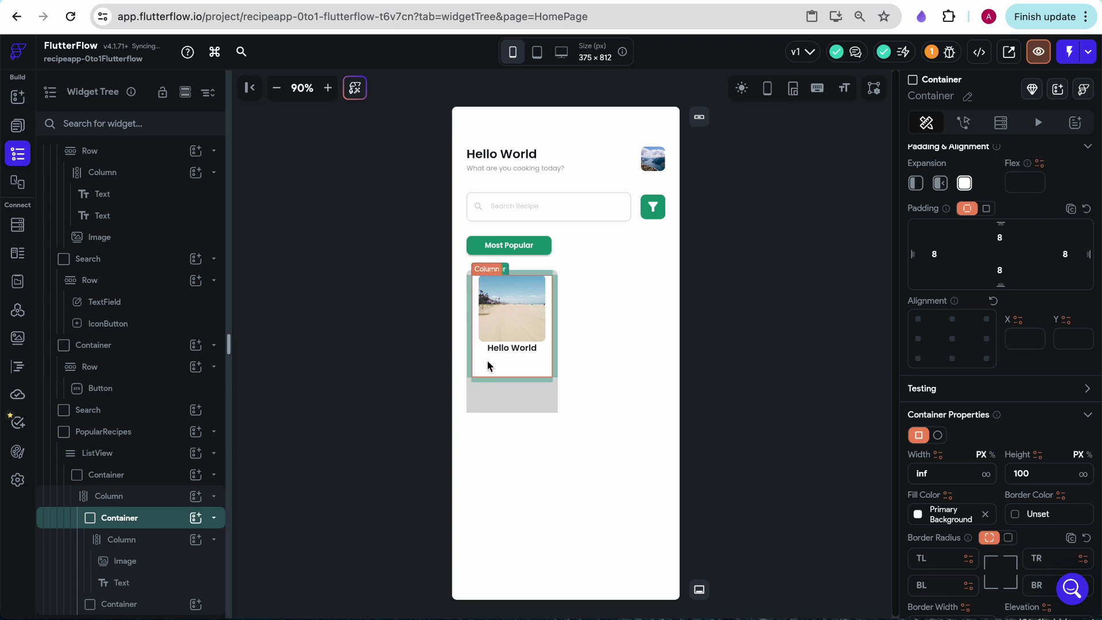
- Set the items spacing to 8 and the main axis size to minimum for the Column holding the card's image and text
left_click(124, 560)
left_click(123, 539)
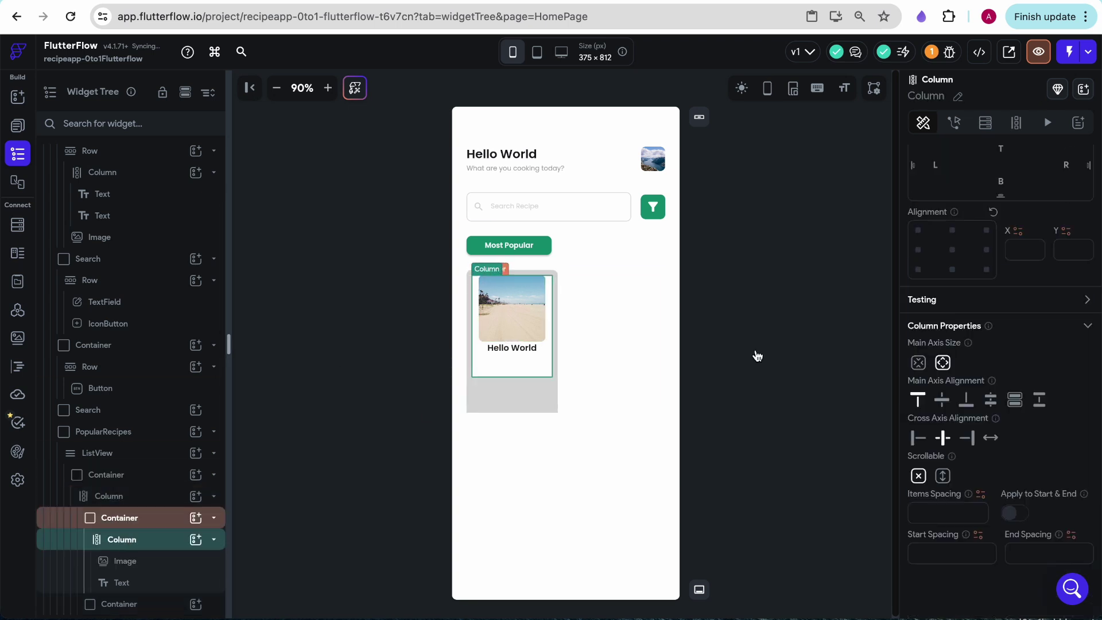
scroll(963, 425, "up", 2)
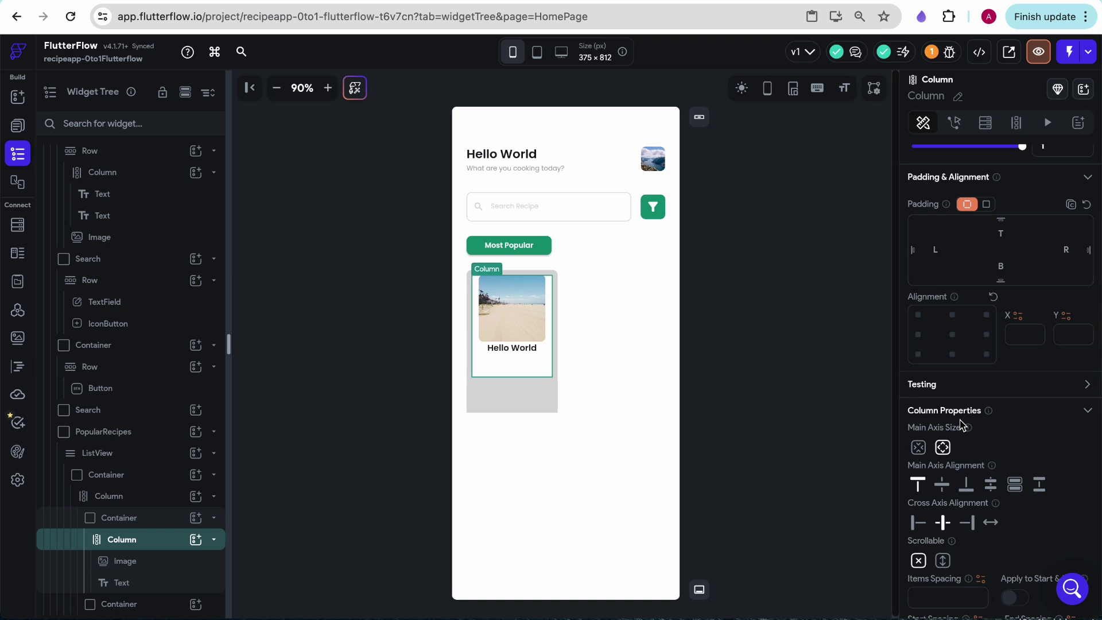
scroll(962, 425, "down", 2)
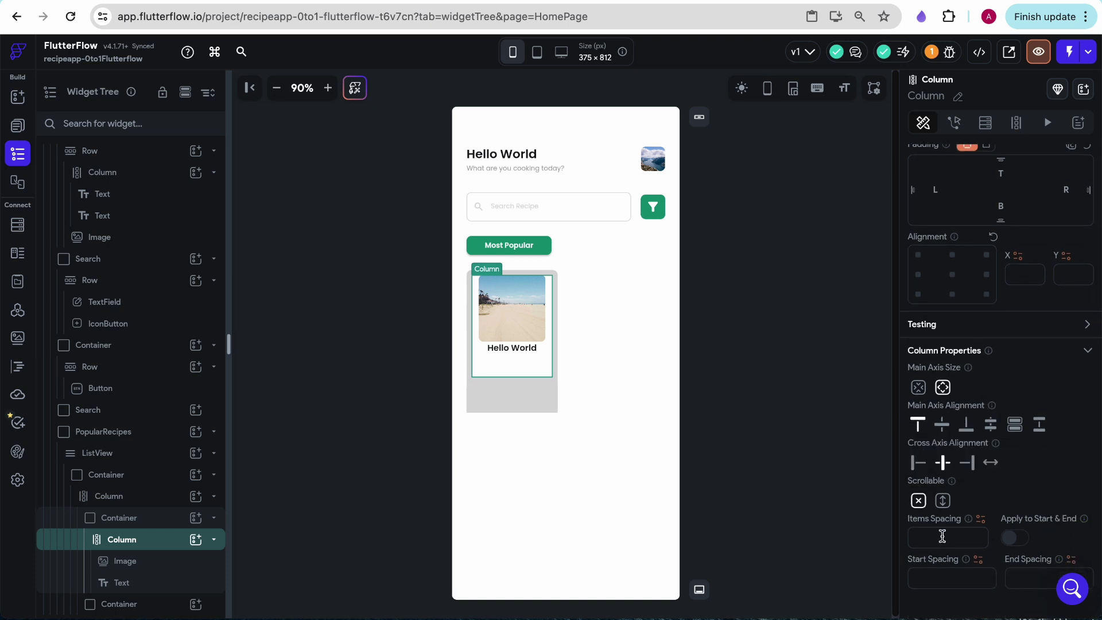
left_click(943, 536)
type("8")
scroll(983, 418, "up", 3)
scroll(983, 418, "up", 2)
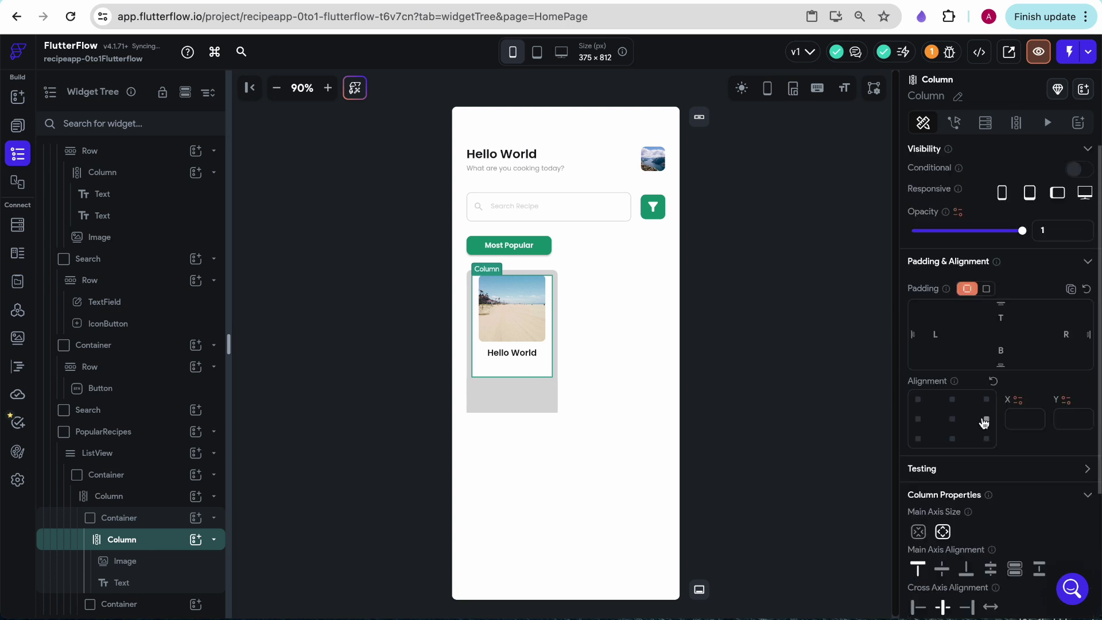
scroll(1035, 476, "down", 5)
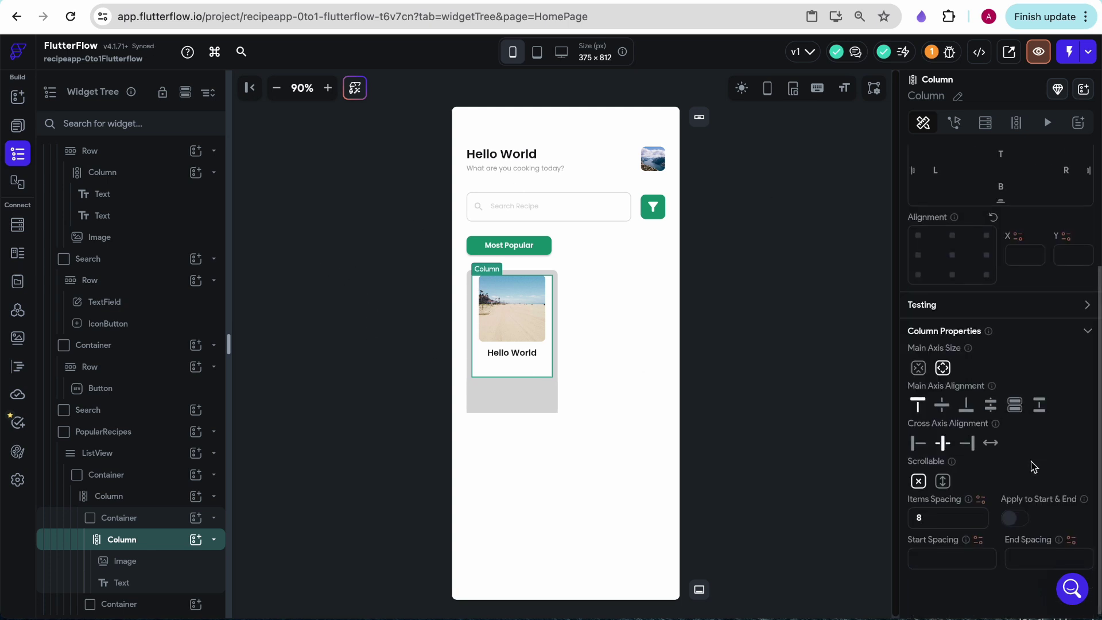
left_click(918, 369)
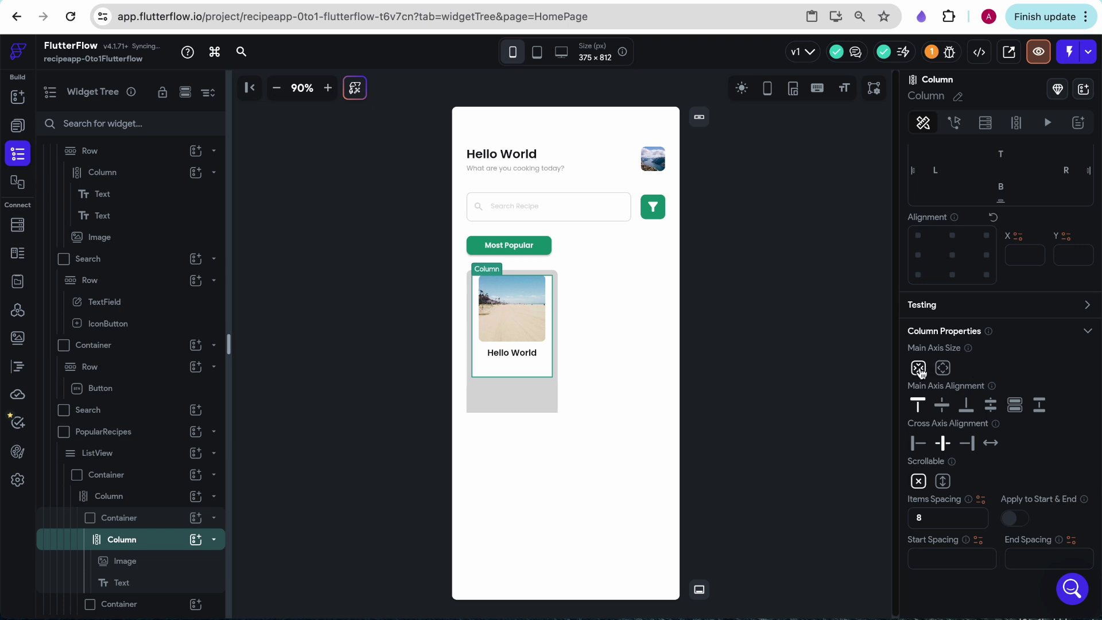
- Add a Row to the card's lower container and place a Container and an IconButton in it
left_click(121, 520)
left_click(512, 397)
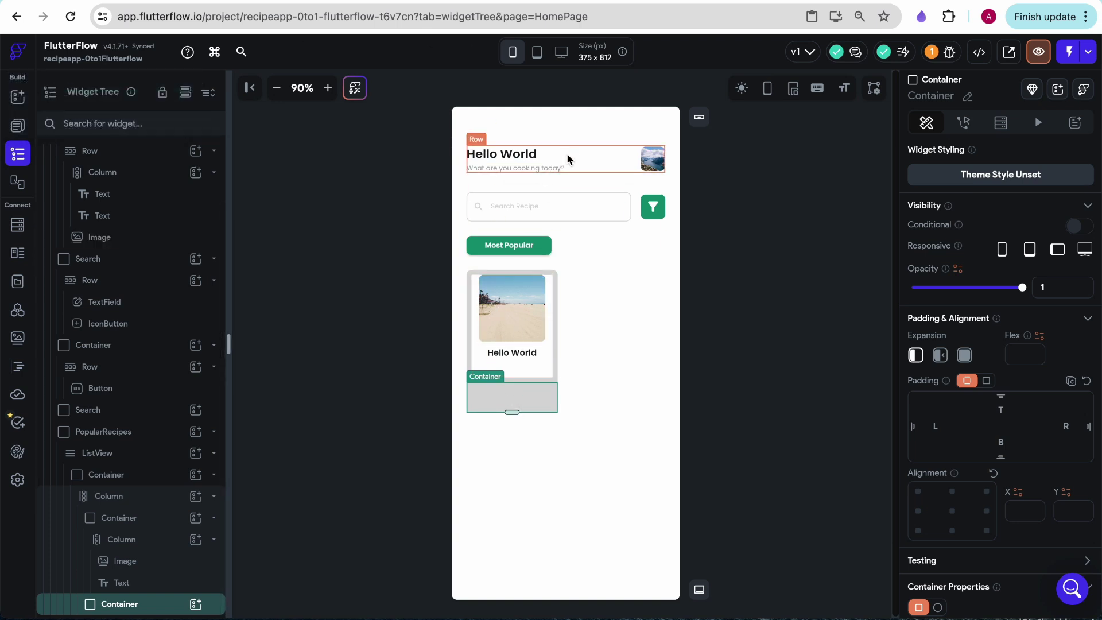
left_click(17, 97)
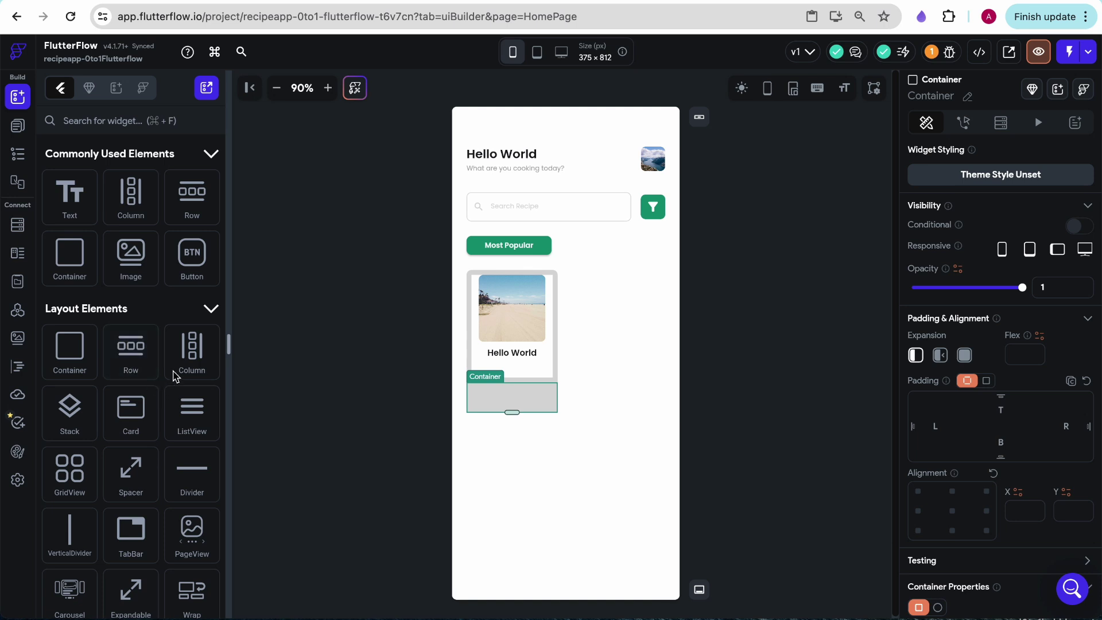
left_click_drag(144, 359, 517, 395)
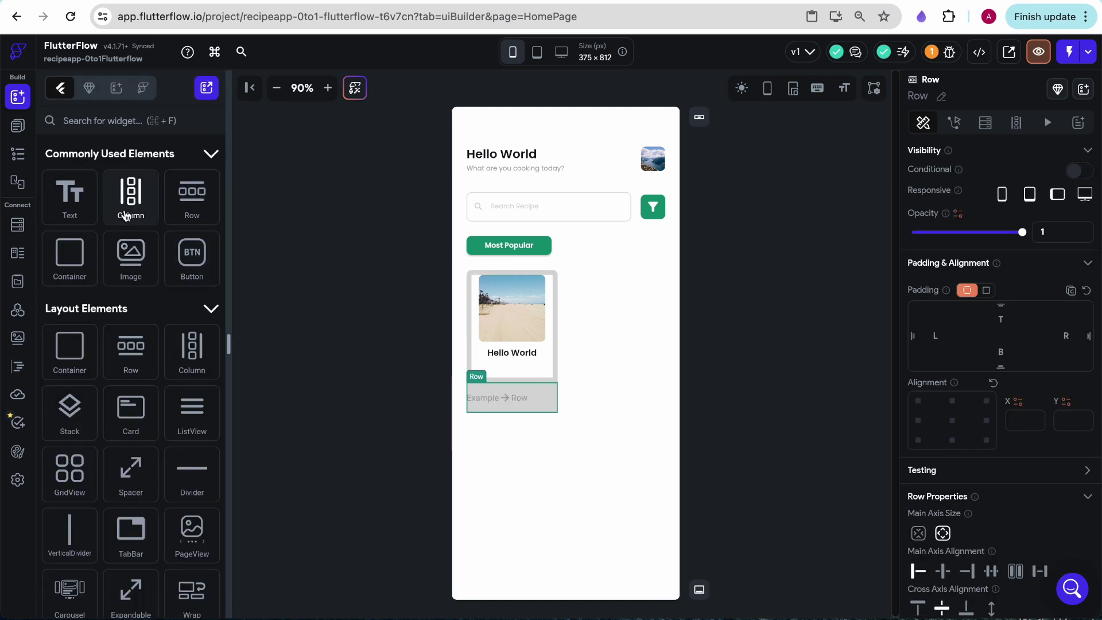
left_click_drag(76, 281, 487, 389)
type("icon")
left_click_drag(131, 384, 546, 401)
- Add a Column to the container beside the icon button and place two Text widgets in it
left_click(509, 401)
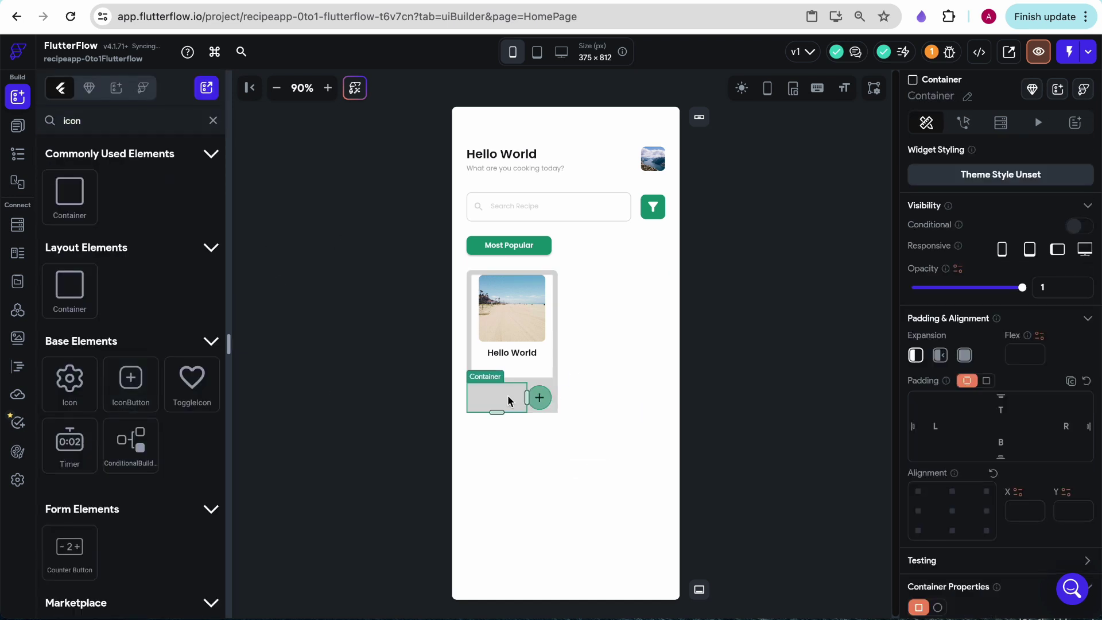
mouse_move(27, 119)
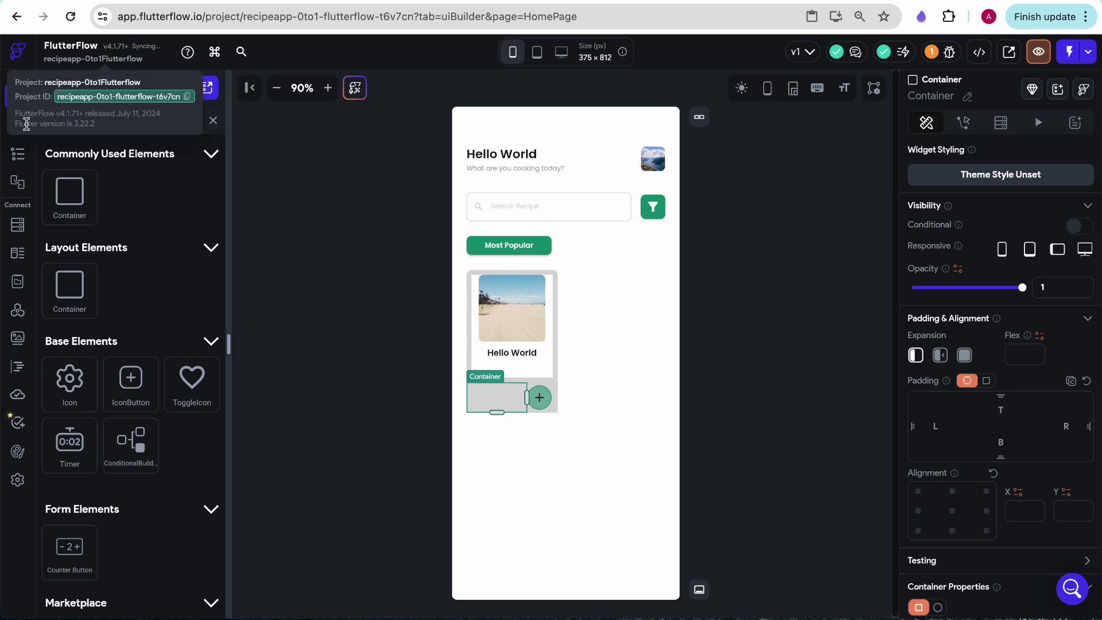
left_click(213, 122)
left_click_drag(192, 351, 485, 394)
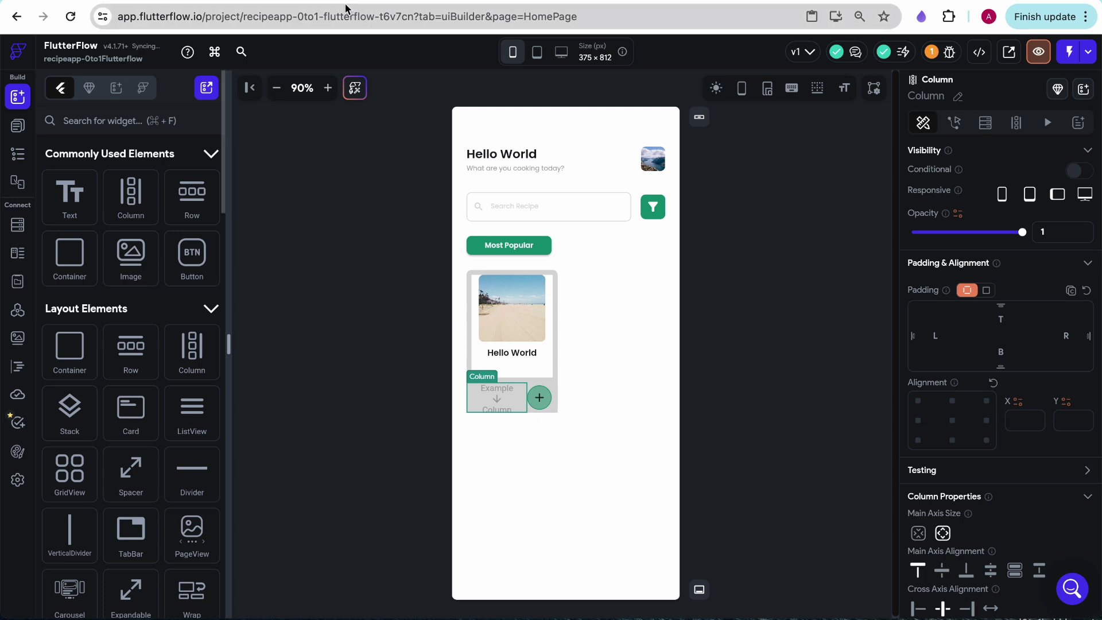
left_click_drag(69, 198, 498, 395)
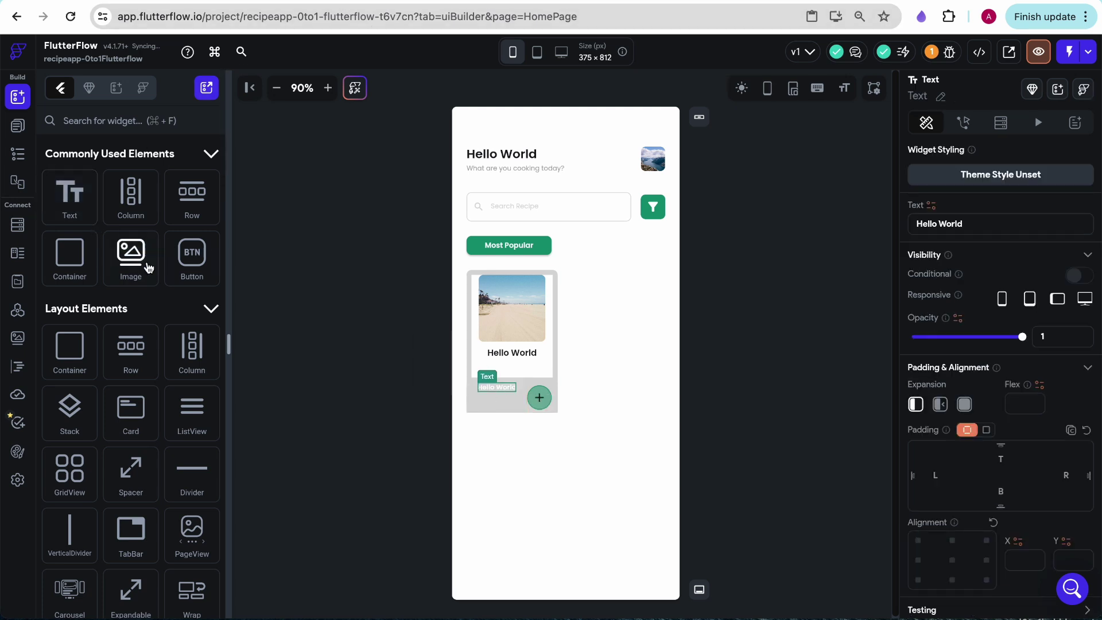
left_click_drag(70, 198, 498, 398)
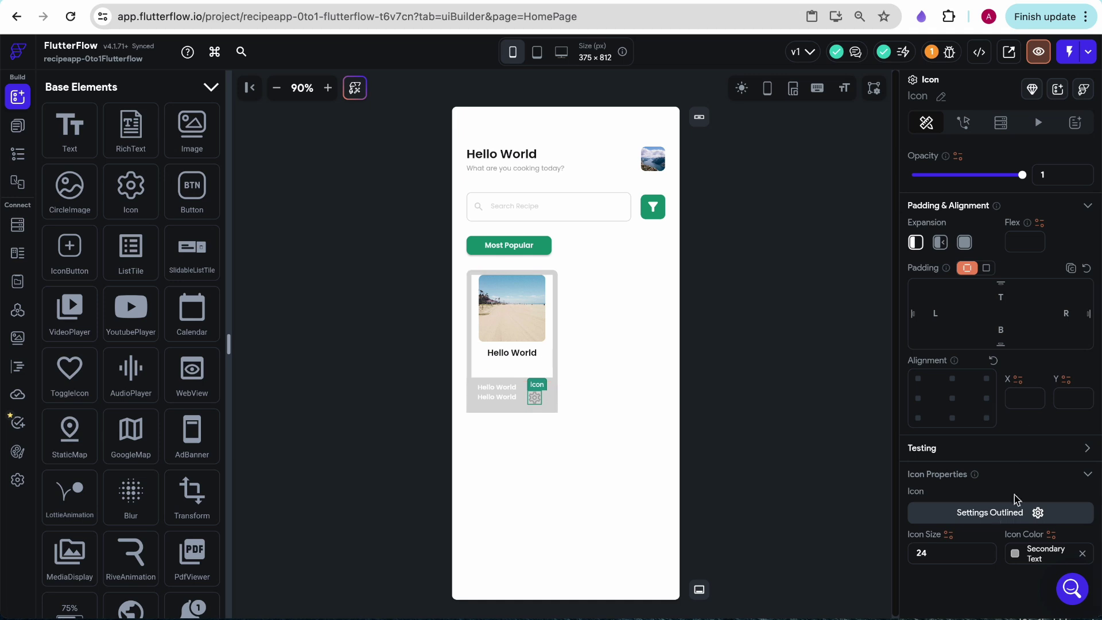
- Change the card's icon to Star Border and set its colour to Accent 1
left_click(990, 513)
type("star")
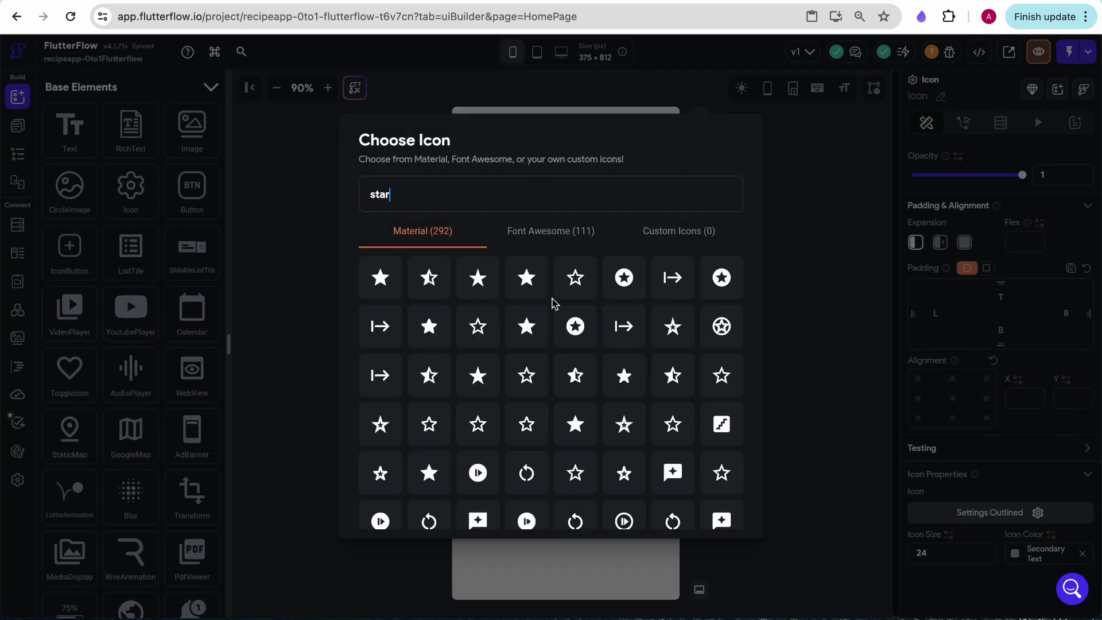
left_click(576, 278)
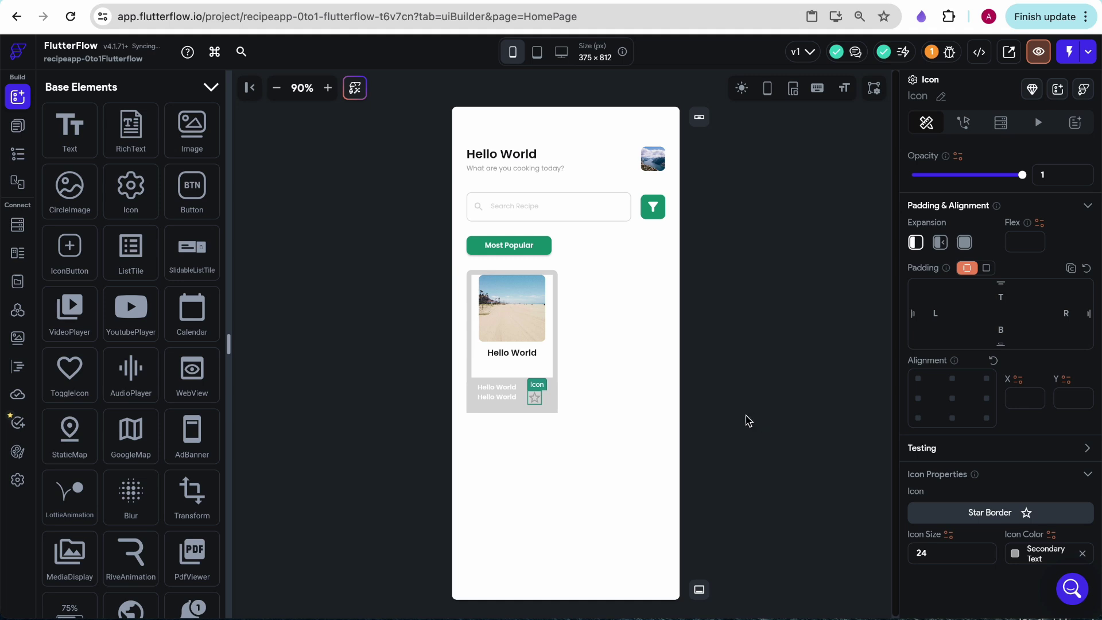
left_click(1036, 518)
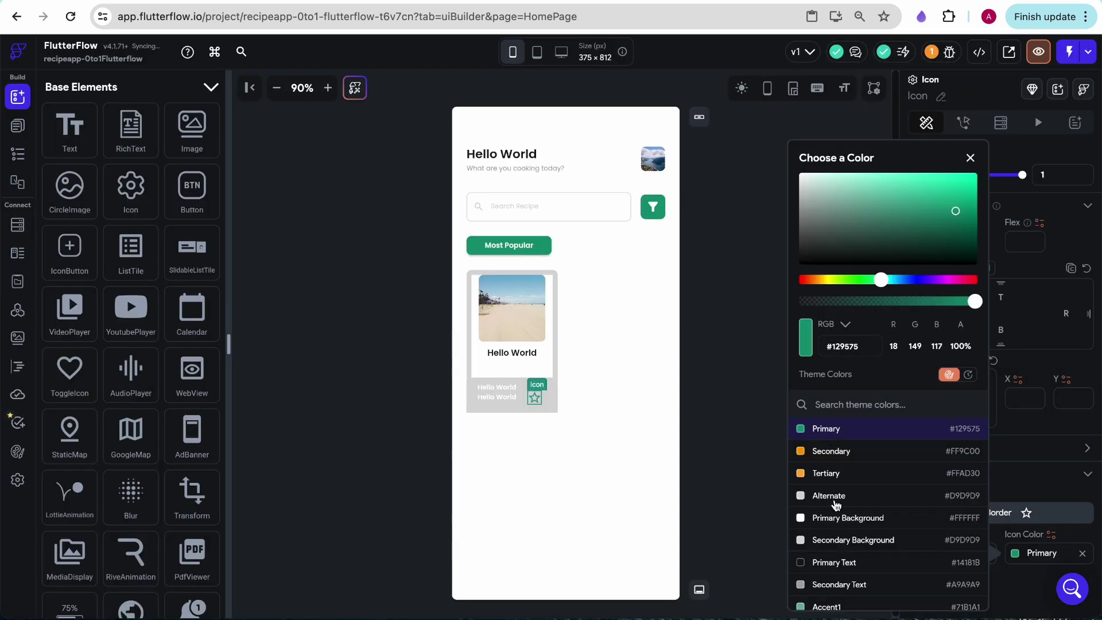
scroll(837, 502, "down", 3)
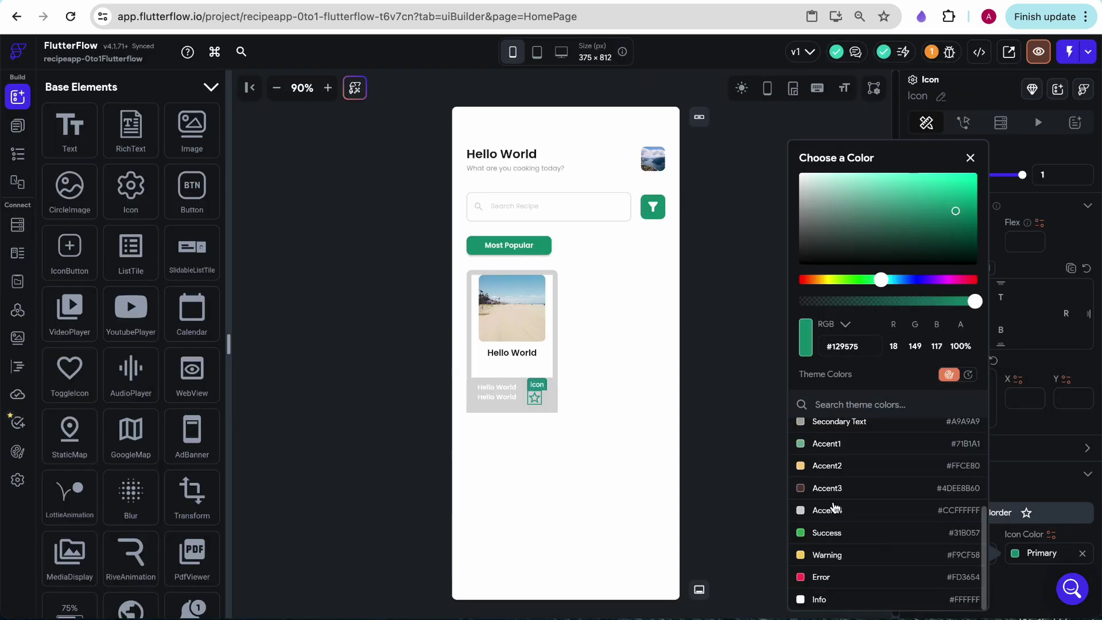
left_click(827, 446)
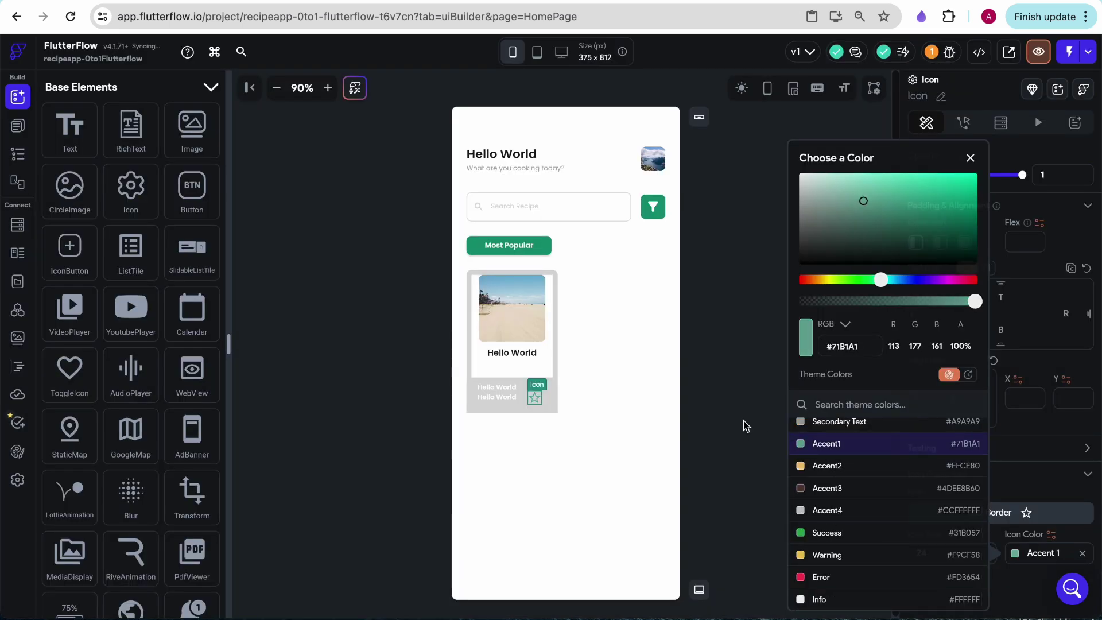
left_click(746, 426)
- Set the upper text beside the star icon to "Time" and apply the Title Large text style
left_click(507, 399)
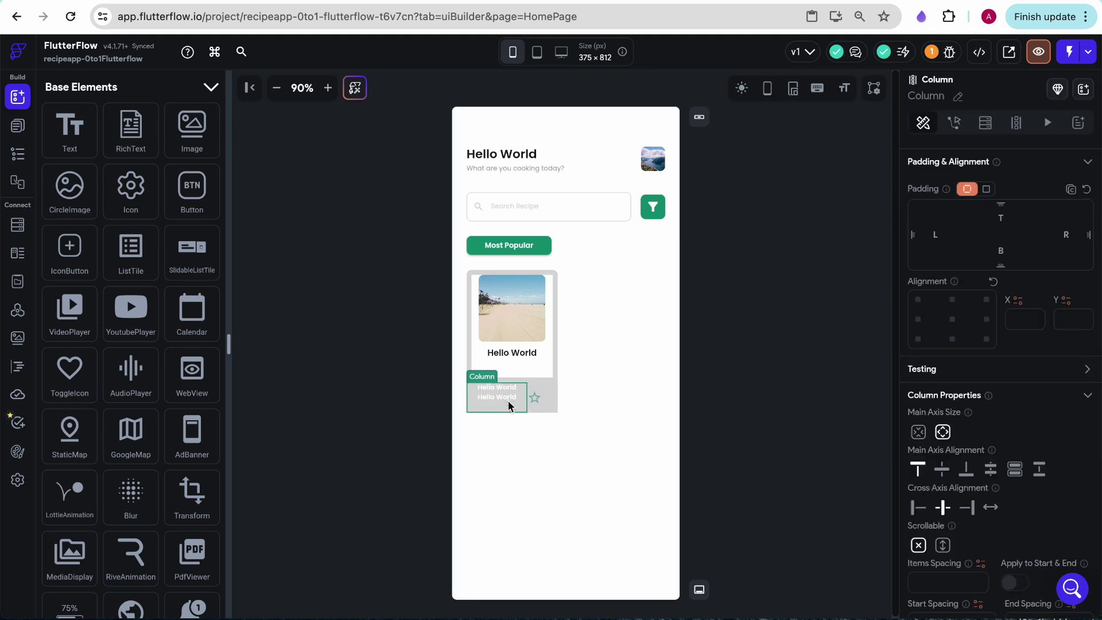
left_click(497, 394)
scroll(1016, 287, "down", 5)
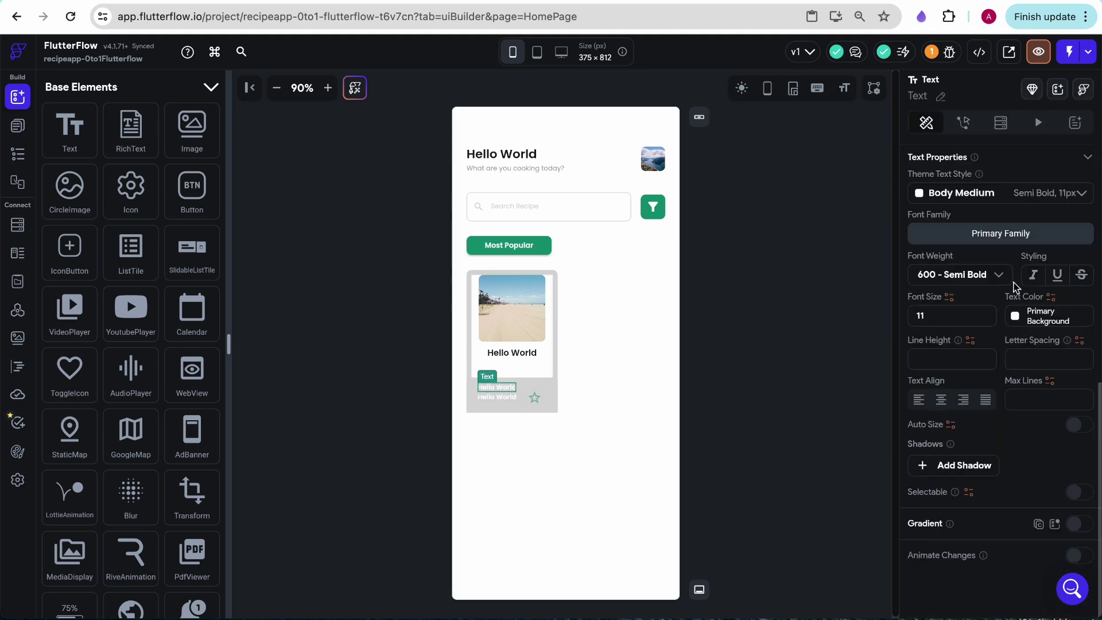
scroll(973, 269, "up", 5)
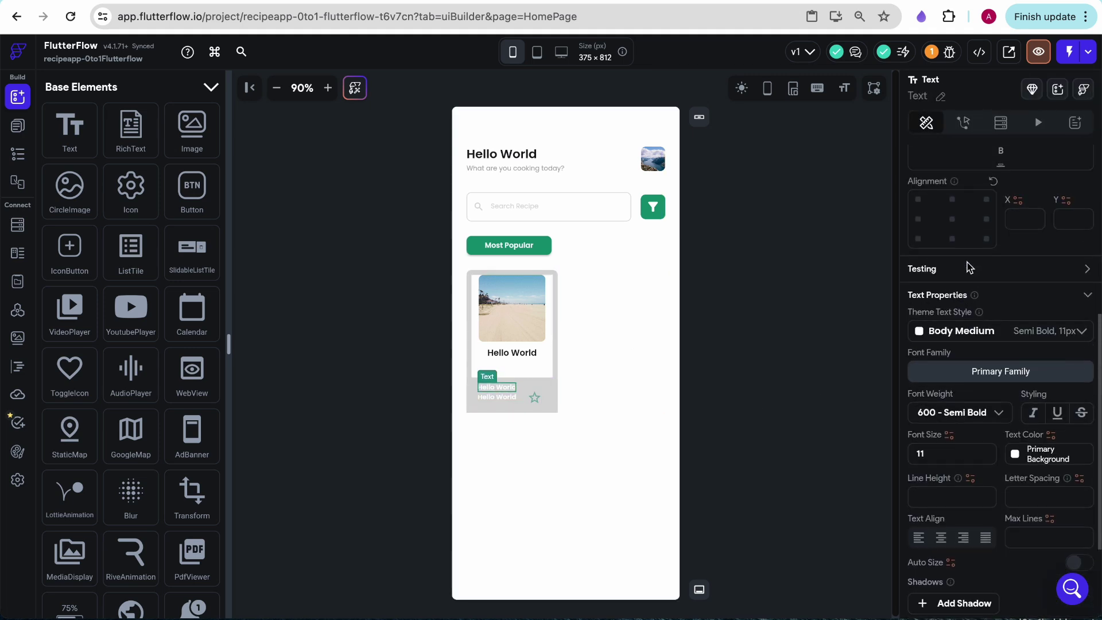
triple_click(962, 222)
type("Time")
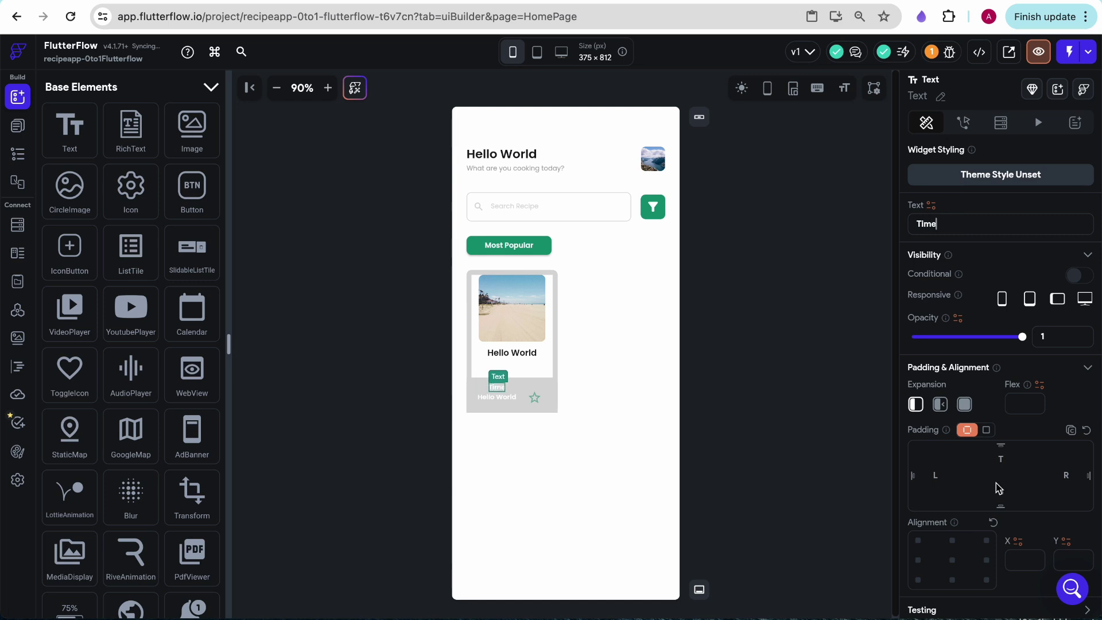
scroll(997, 488, "down", 5)
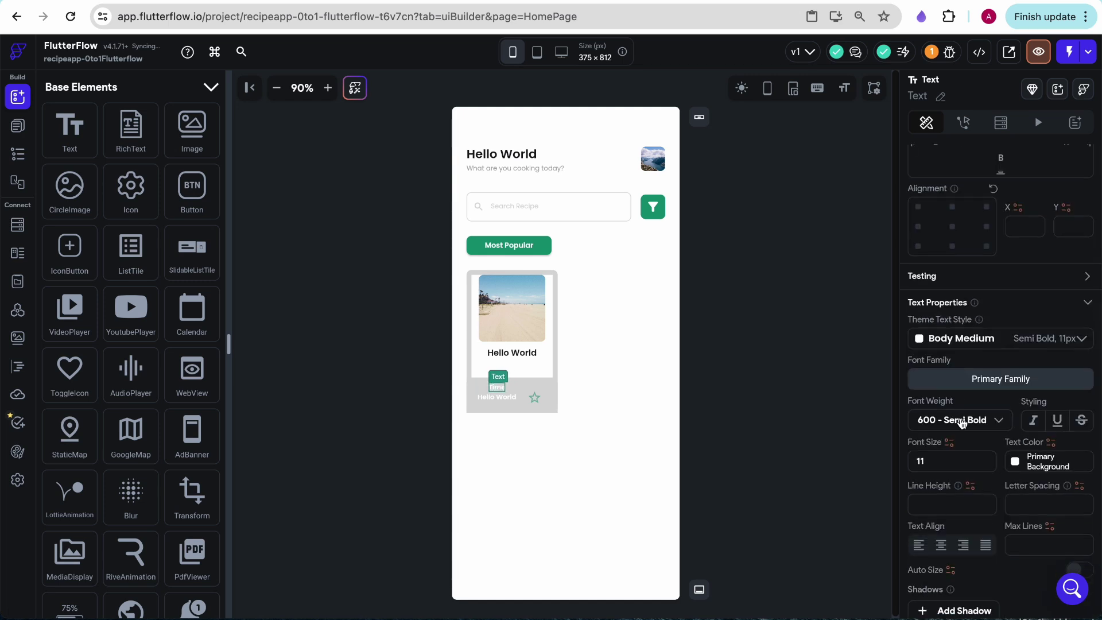
left_click(1022, 344)
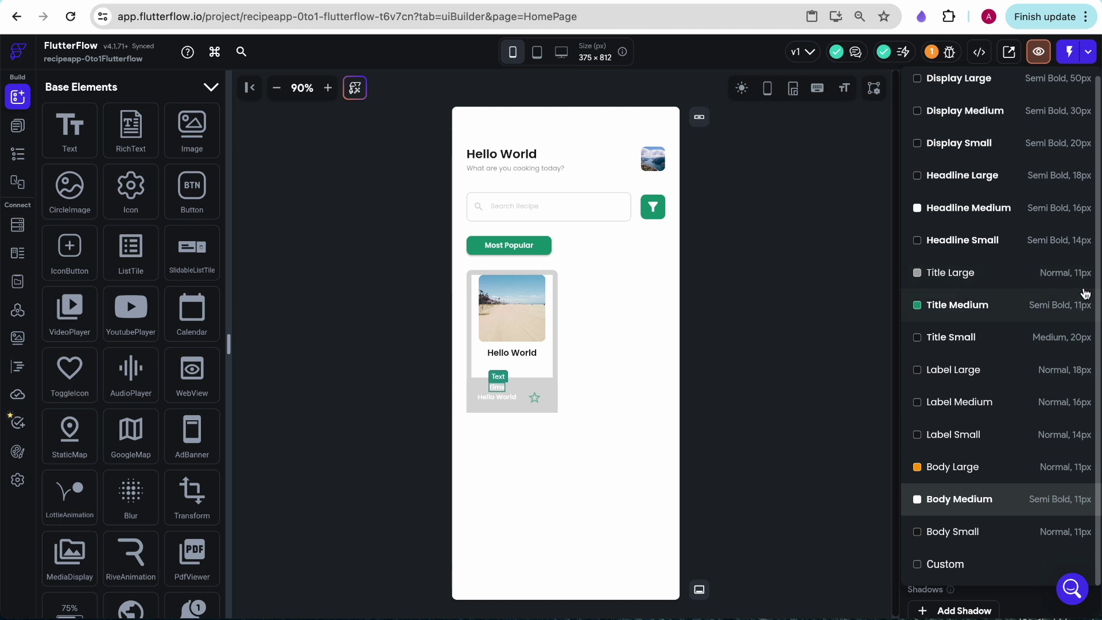
left_click(1076, 279)
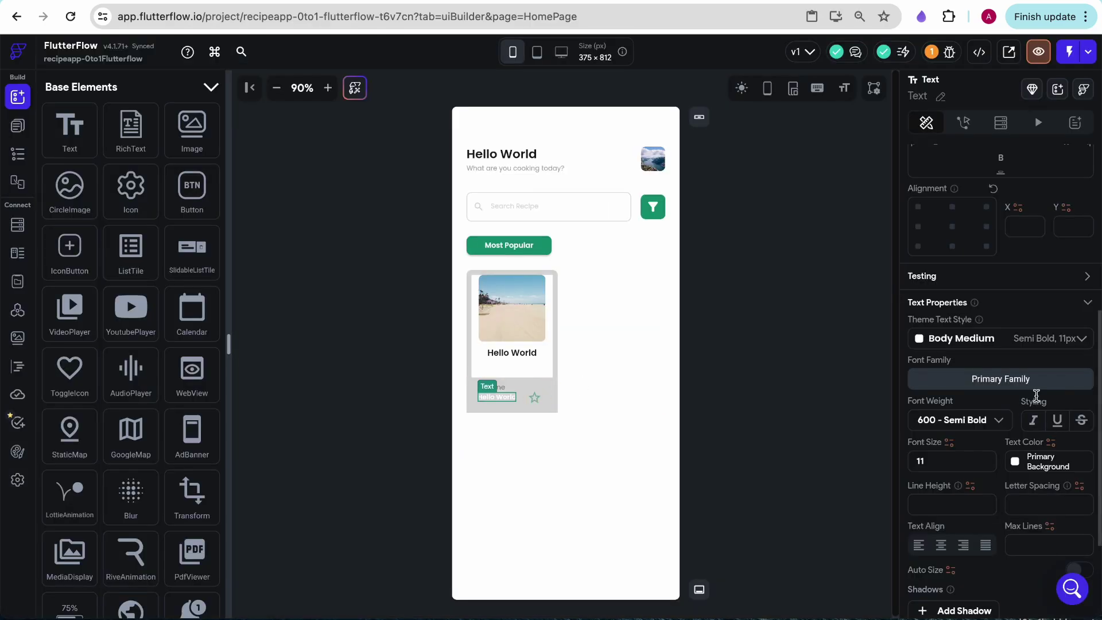
- Give the text below "Time" a black colour and set its content to "15 mins"
left_click(1037, 340)
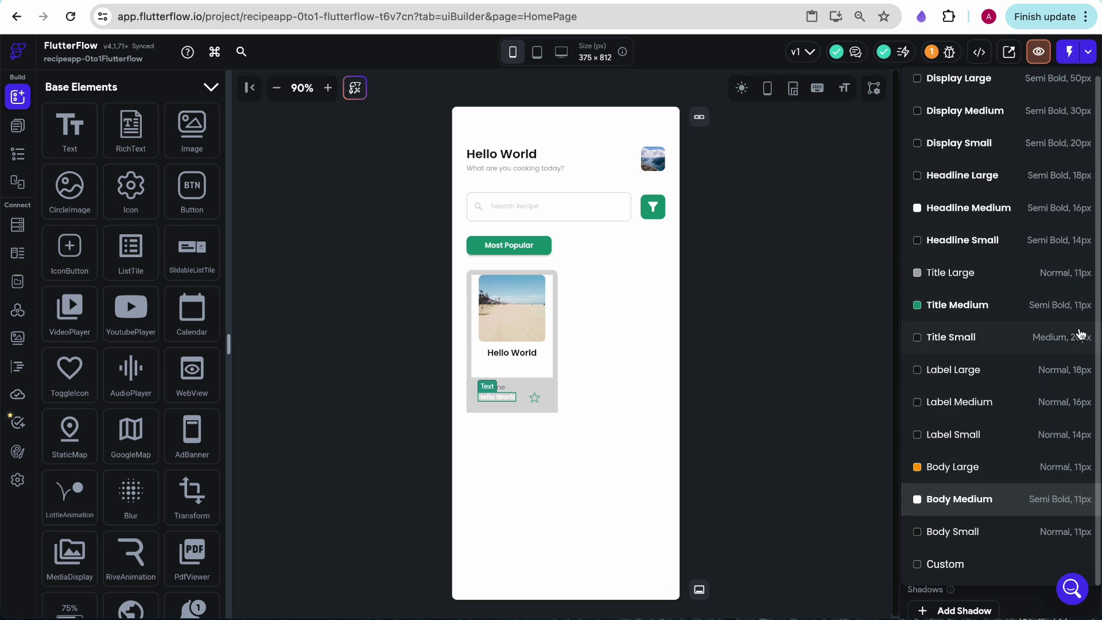
left_click(505, 414)
left_click(497, 397)
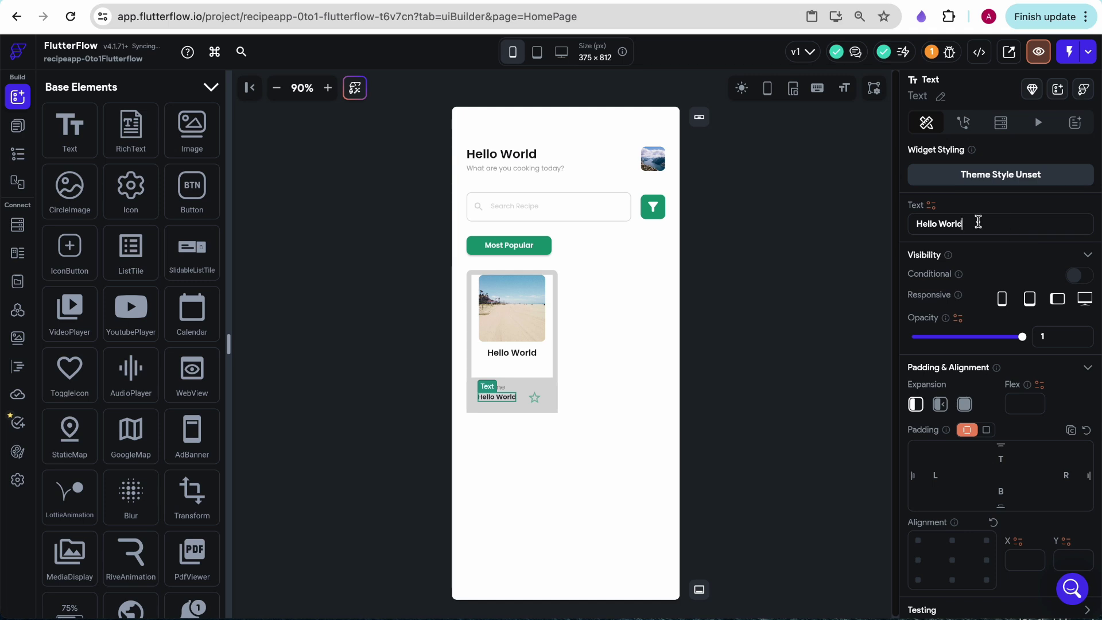
triple_click(978, 222)
type("15 mins")
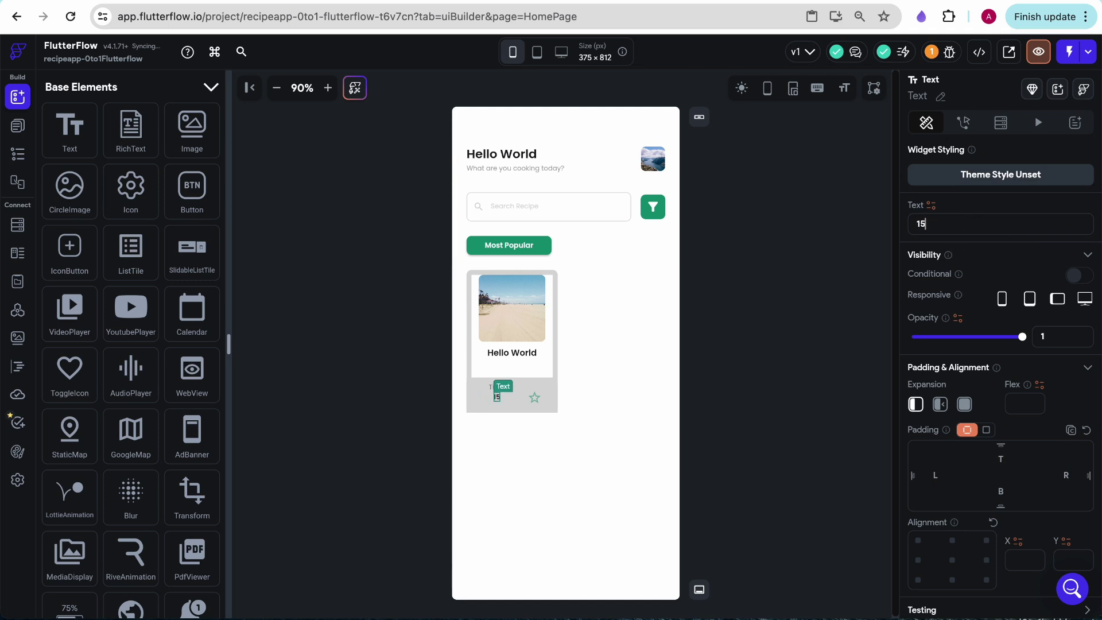
- Set the Column holding the time texts to start cross axis alignment and Space Evenly main axis alignment, checking the Figma mockup
left_click(518, 392)
scroll(1043, 507, "down", 2)
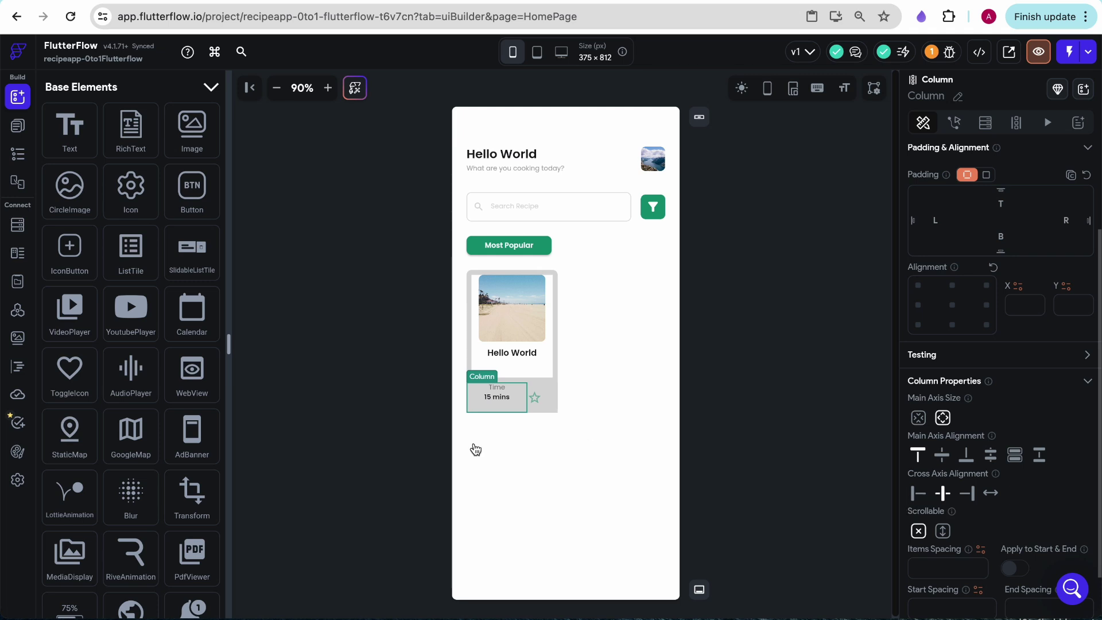
left_click(922, 497)
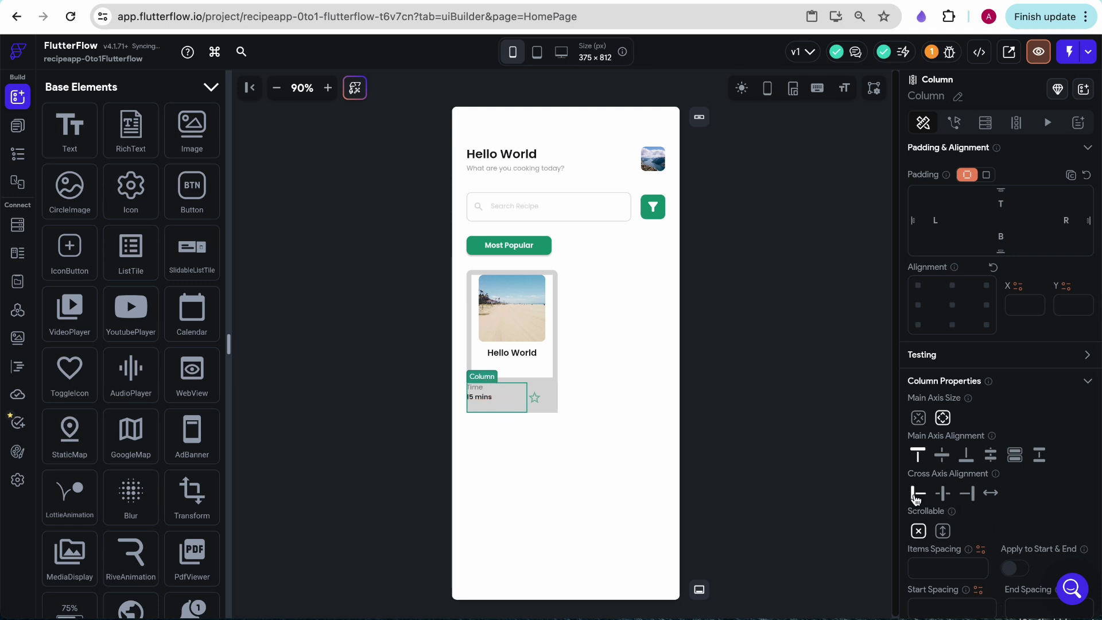
key("ctrl+Tab")
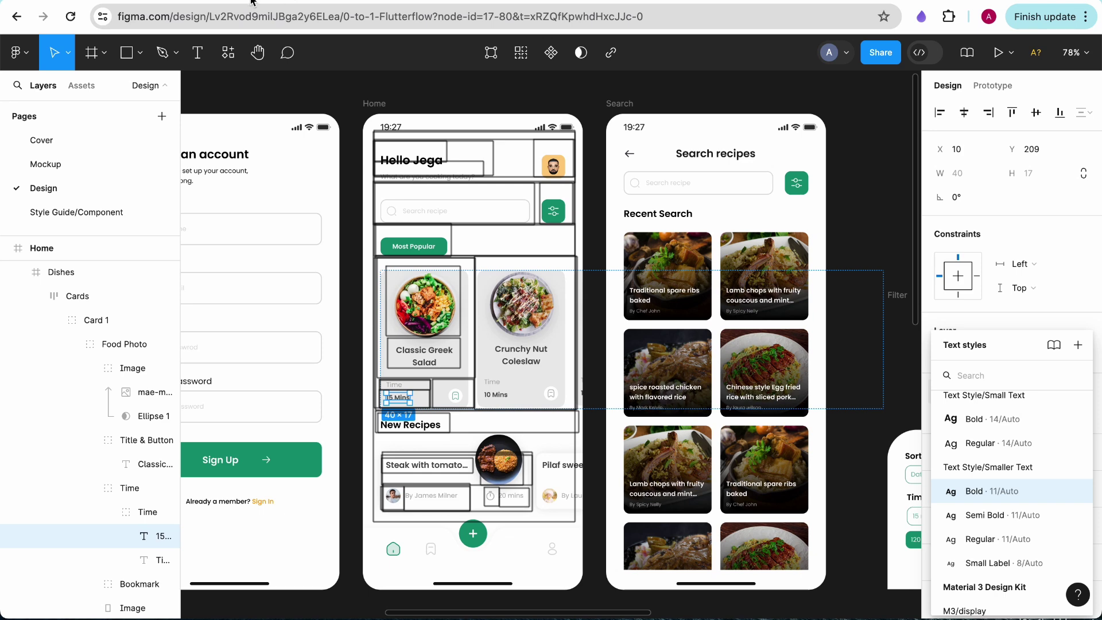
key("ctrl+shift+Tab")
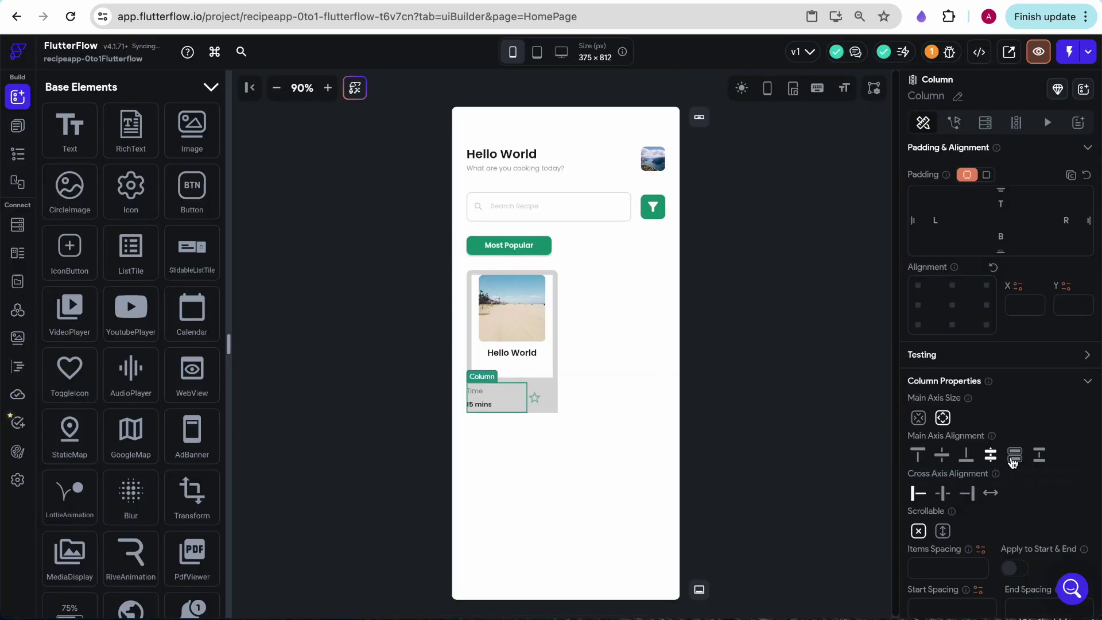
left_click(1038, 456)
left_click(994, 461)
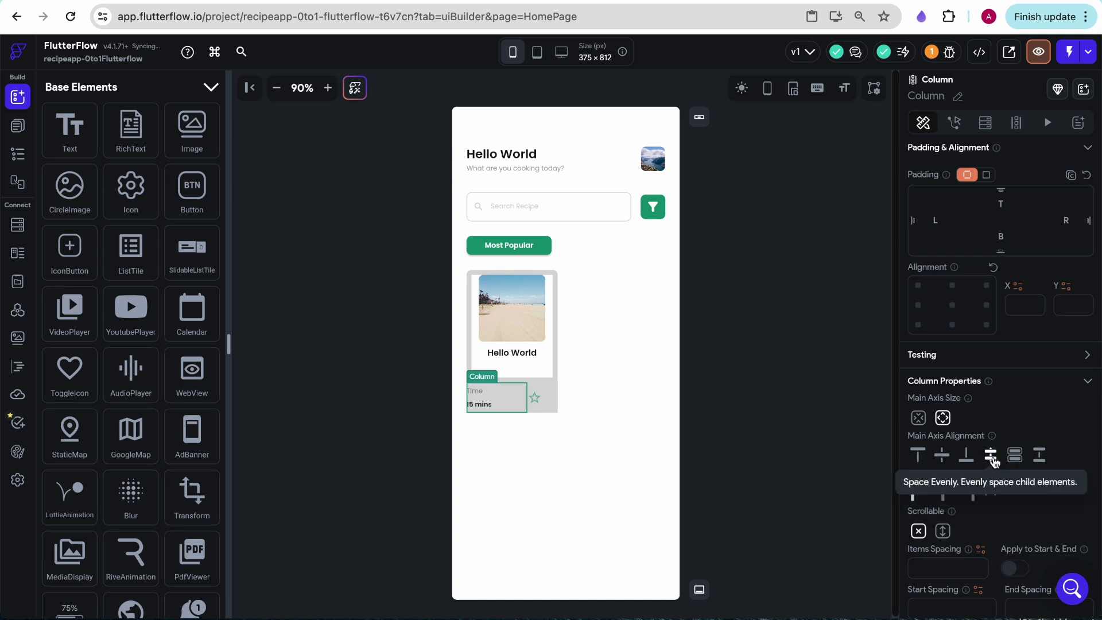
- Set the main axis alignment of the Row holding the time texts and star icon to space between
left_click(547, 402)
left_click(548, 403)
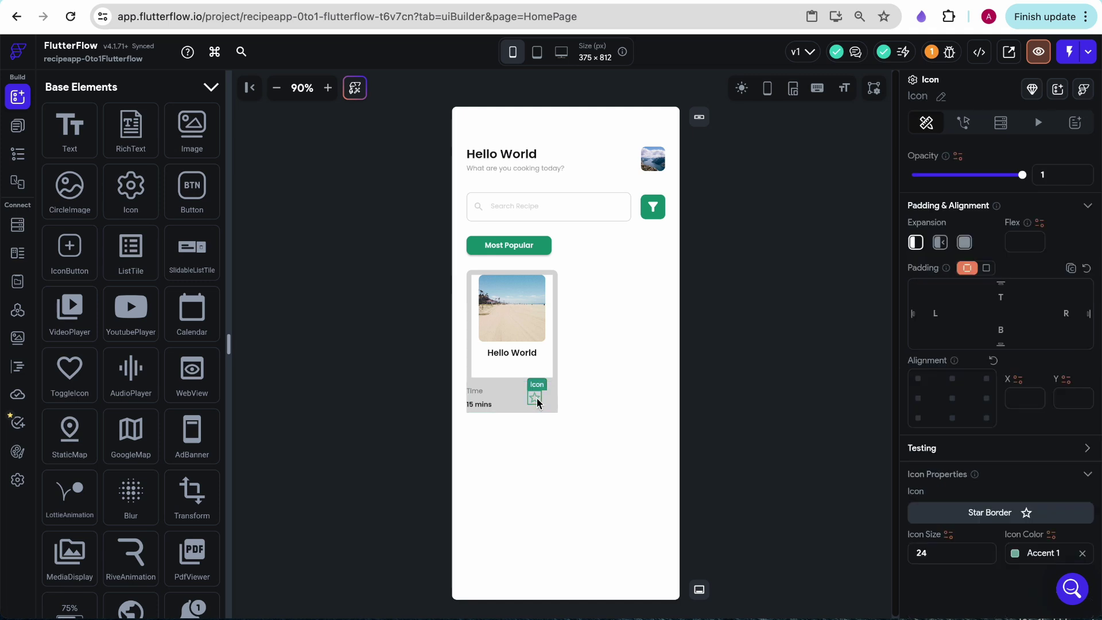
left_click(548, 401)
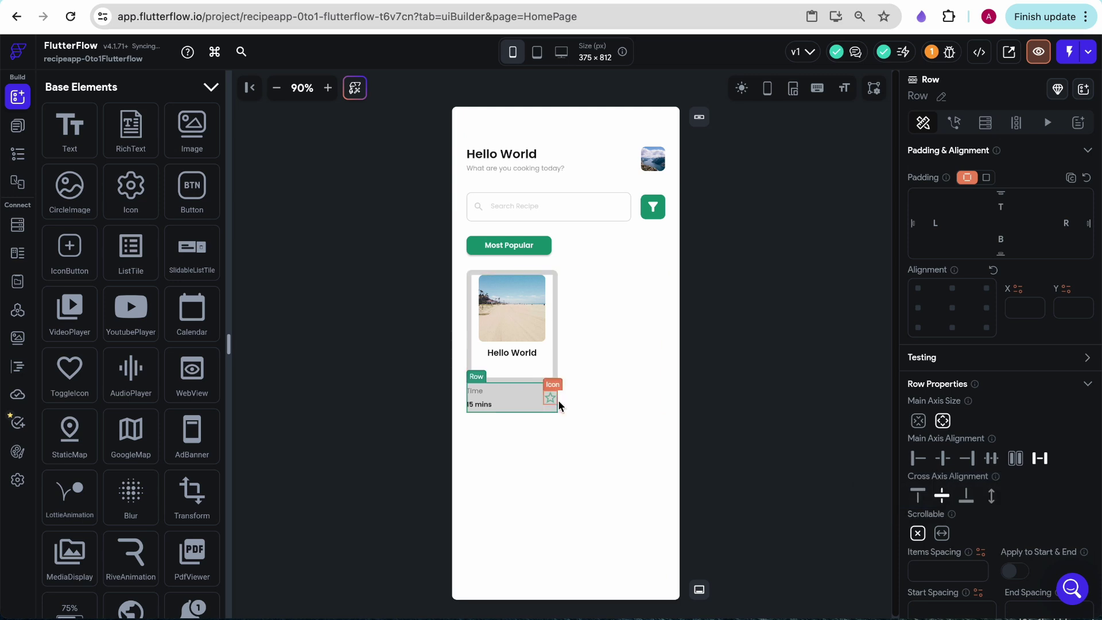
- Give the card's lower Row a padding of 8 on the left, right and bottom, with none on top
scroll(1042, 363, "up", 1)
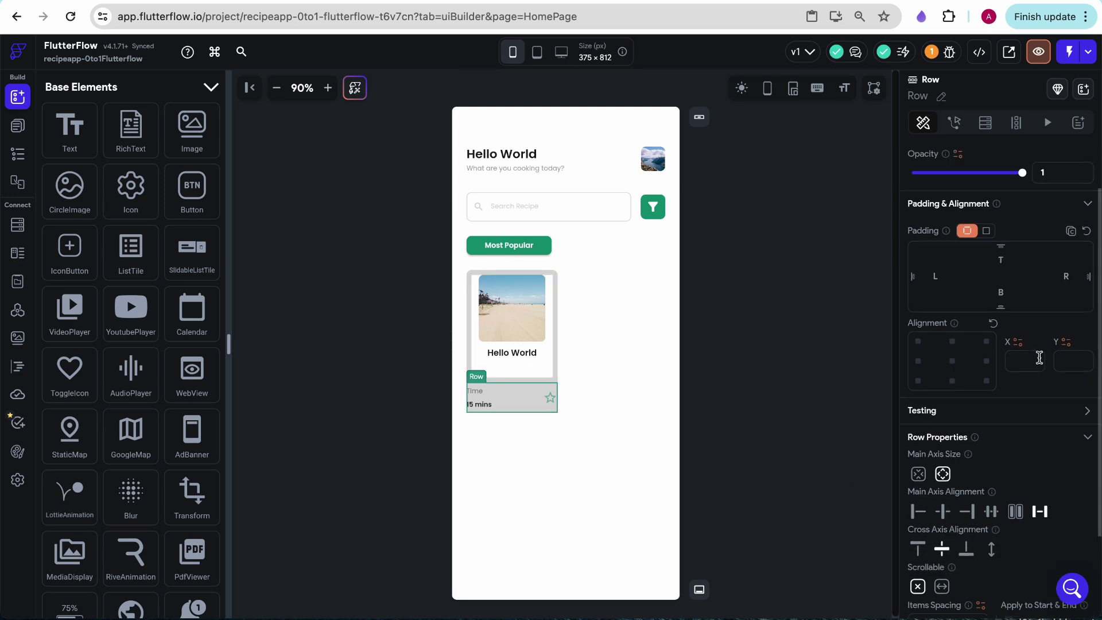
left_click(1001, 260)
type("8")
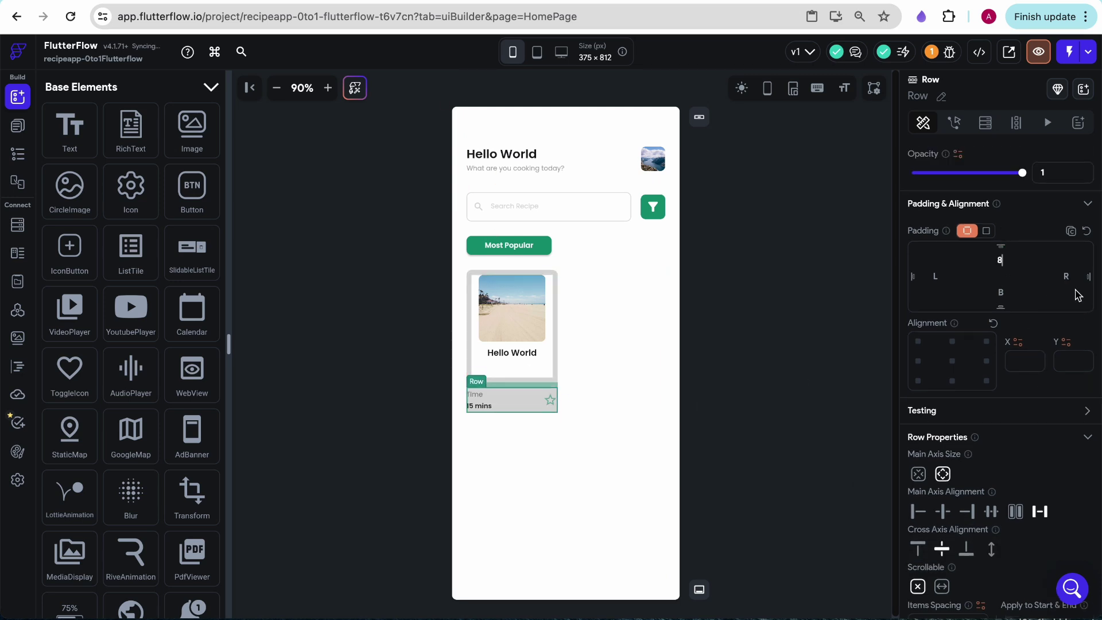
key("BackSpace")
left_click(1001, 291)
type("8")
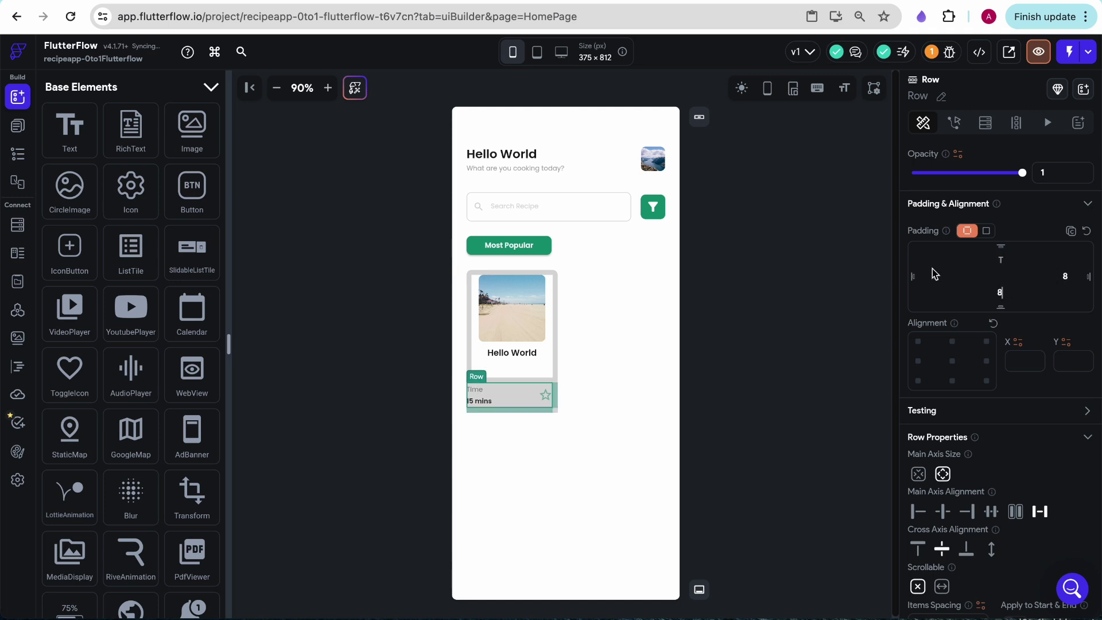
left_click(937, 272)
type("8")
left_click(808, 344)
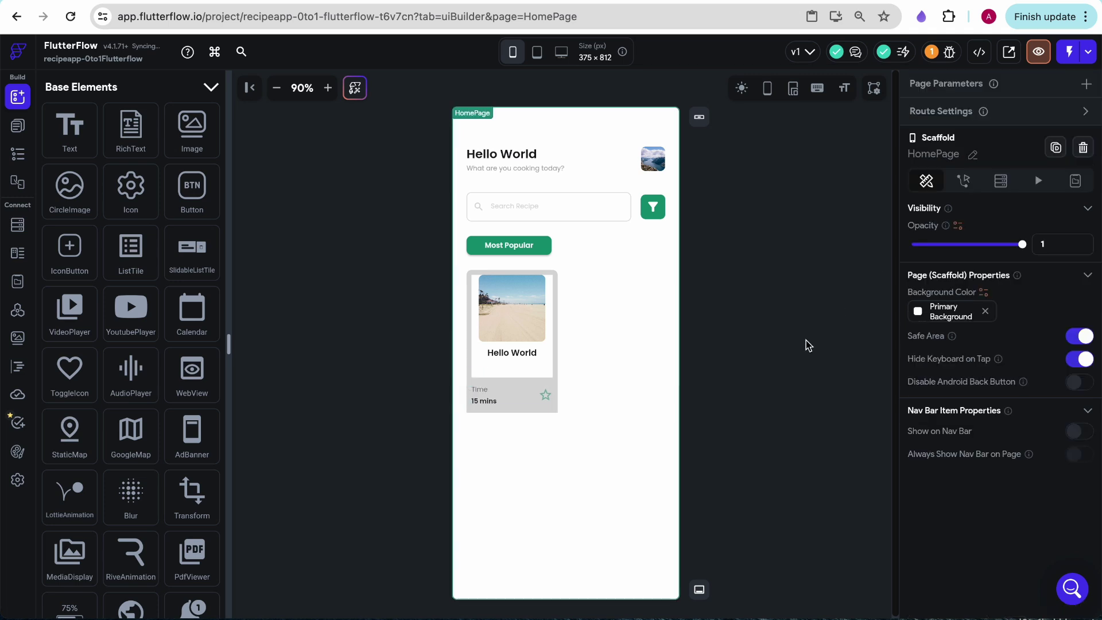
- Change the card's title text to "Classic Greek Salad" and centre-align it
left_click(520, 353)
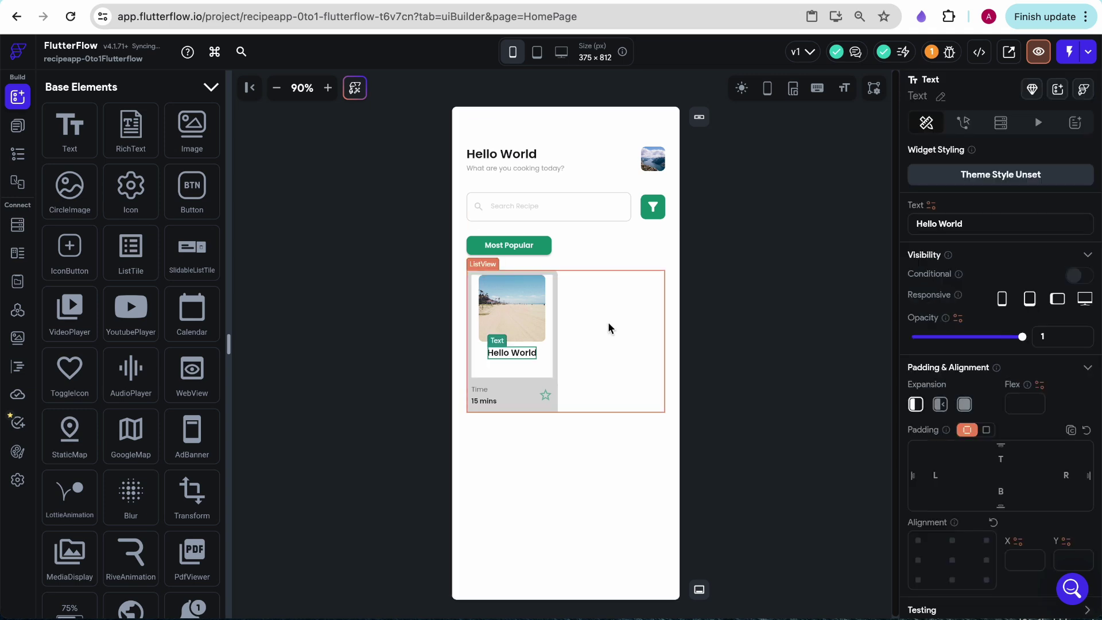
left_click(937, 228)
type("Classic Greed")
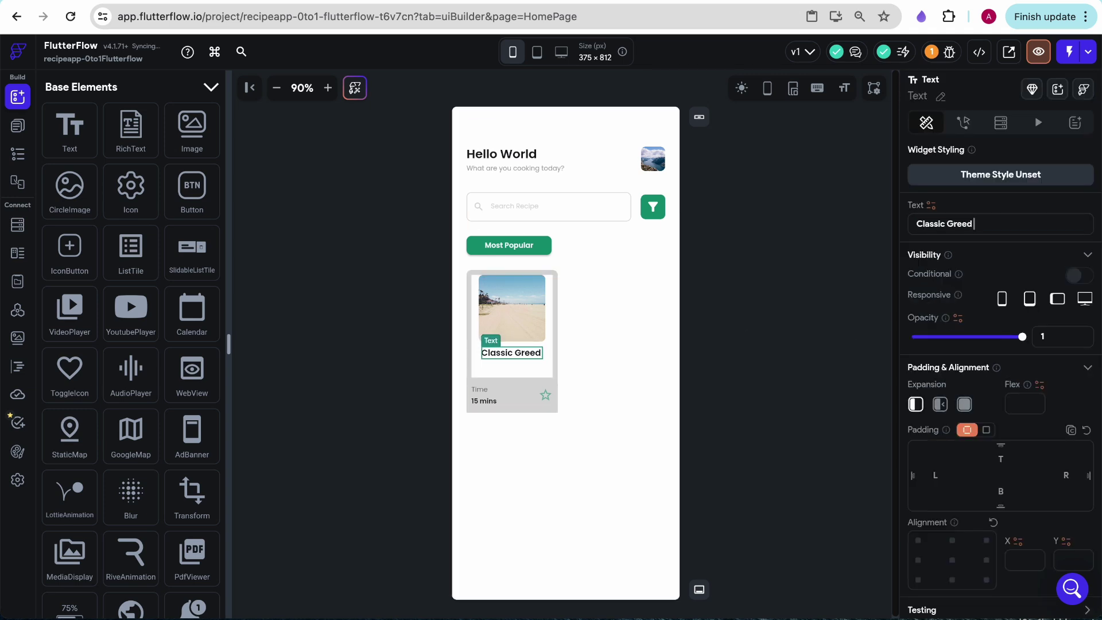
type("K")
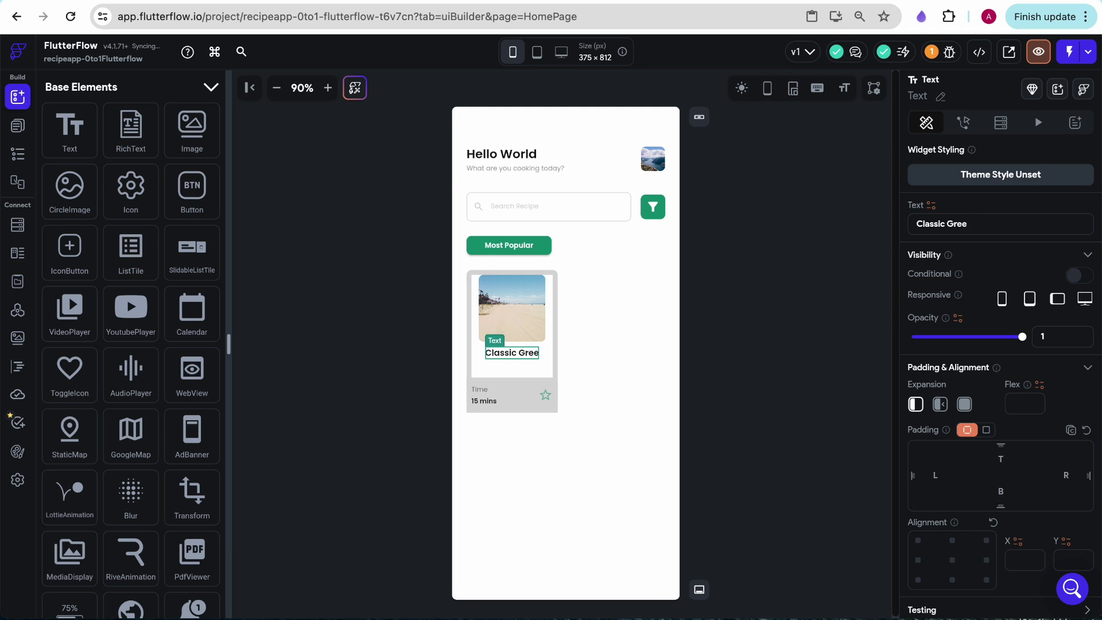
type("k Salad")
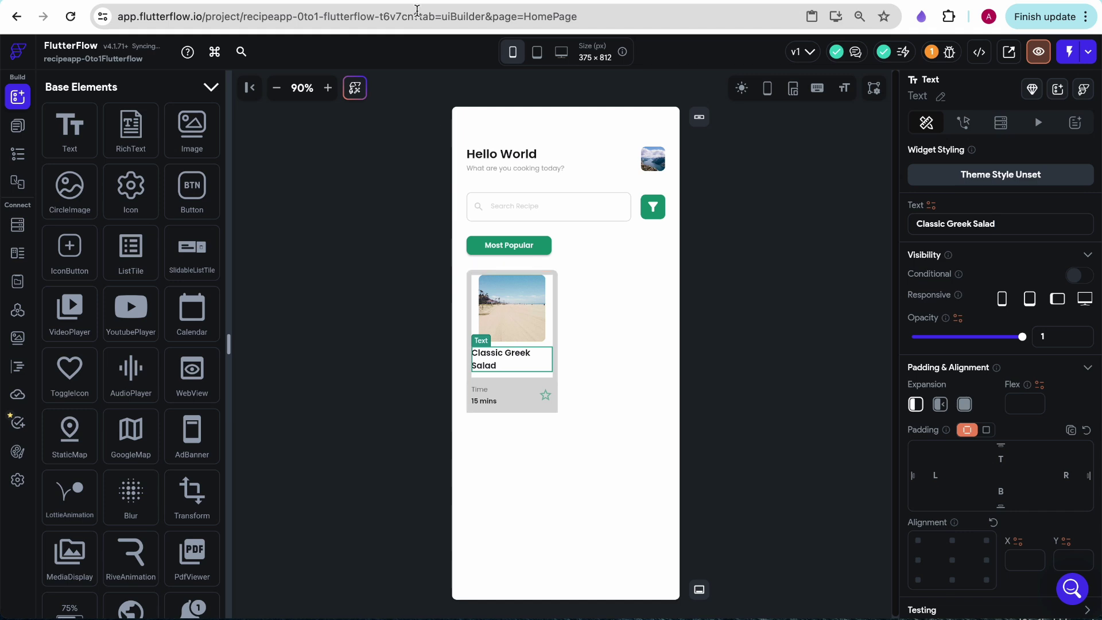
scroll(907, 383, "down", 7)
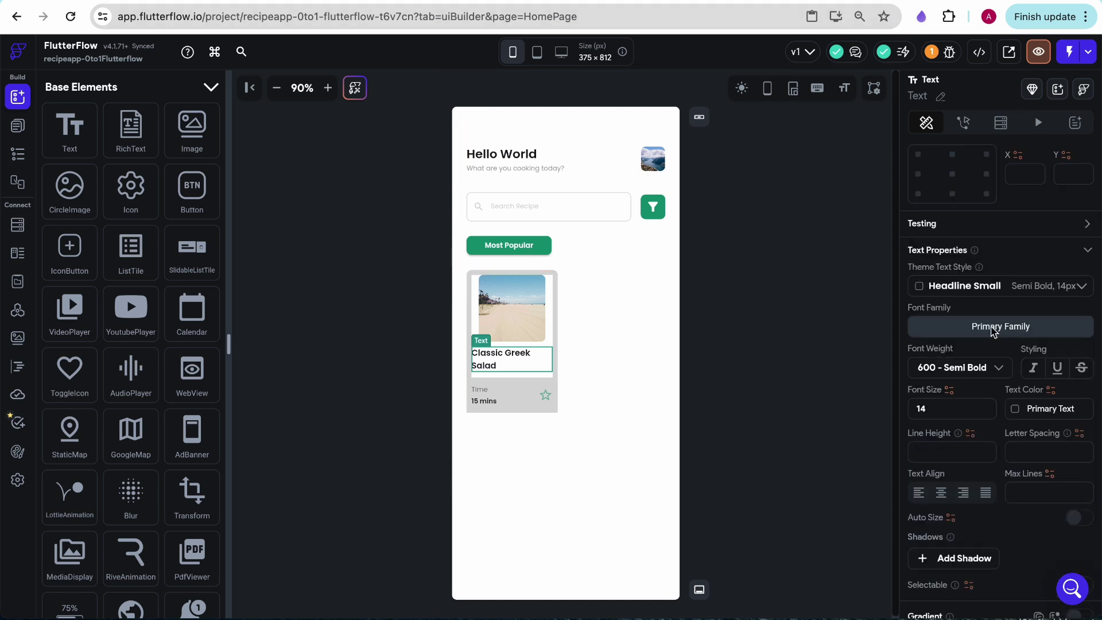
left_click(942, 494)
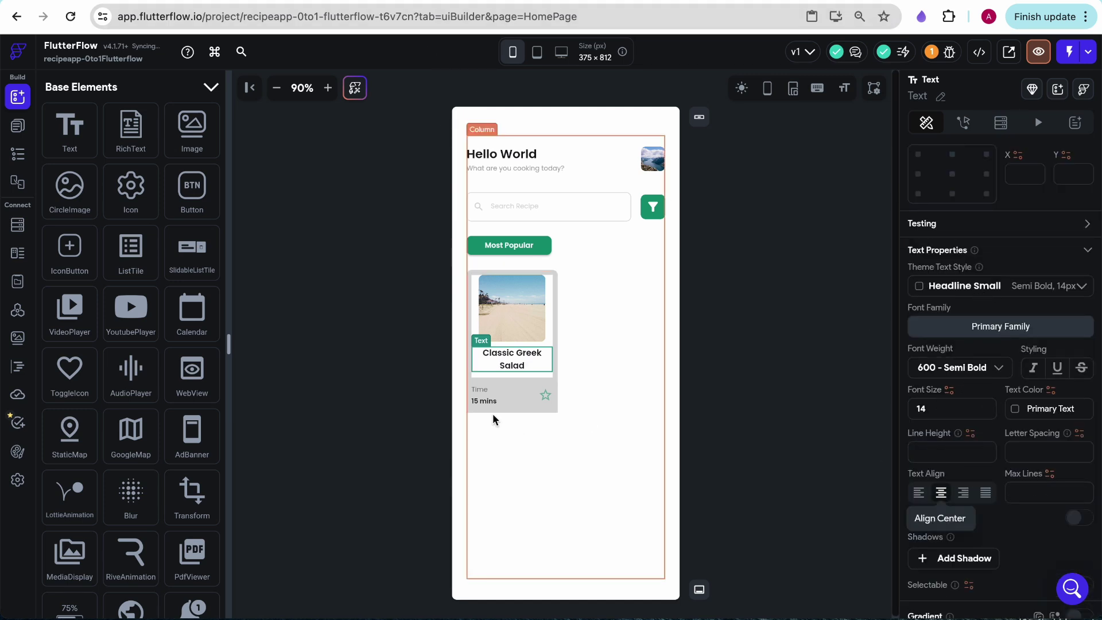
left_click(529, 378)
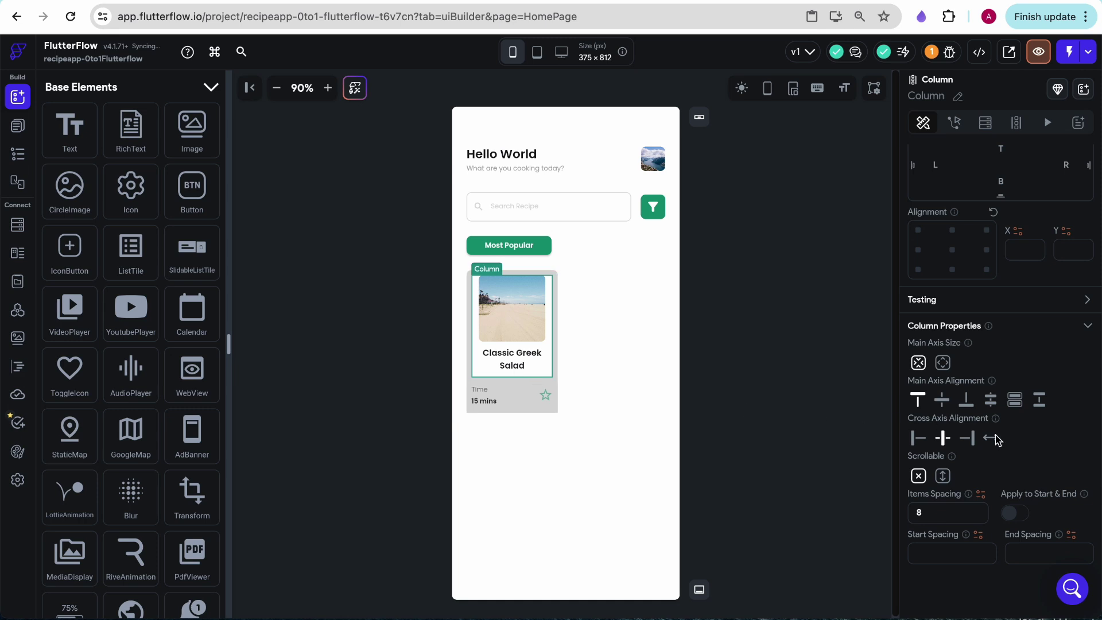
scroll(979, 402, "up", 4)
scroll(976, 370, "down", 4)
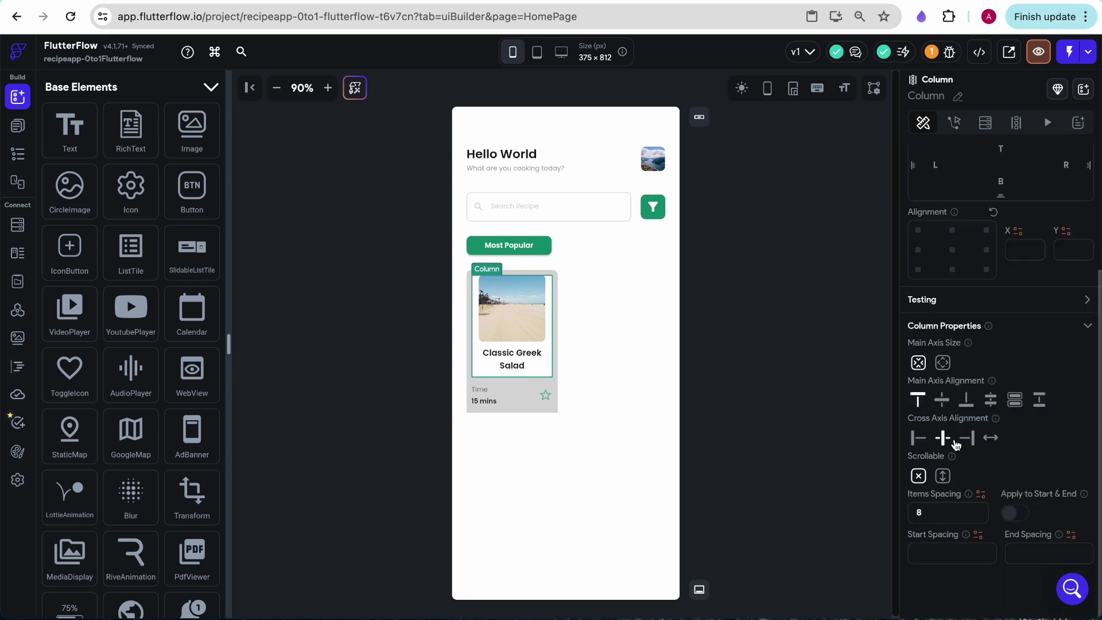
scroll(956, 445, "up", 3)
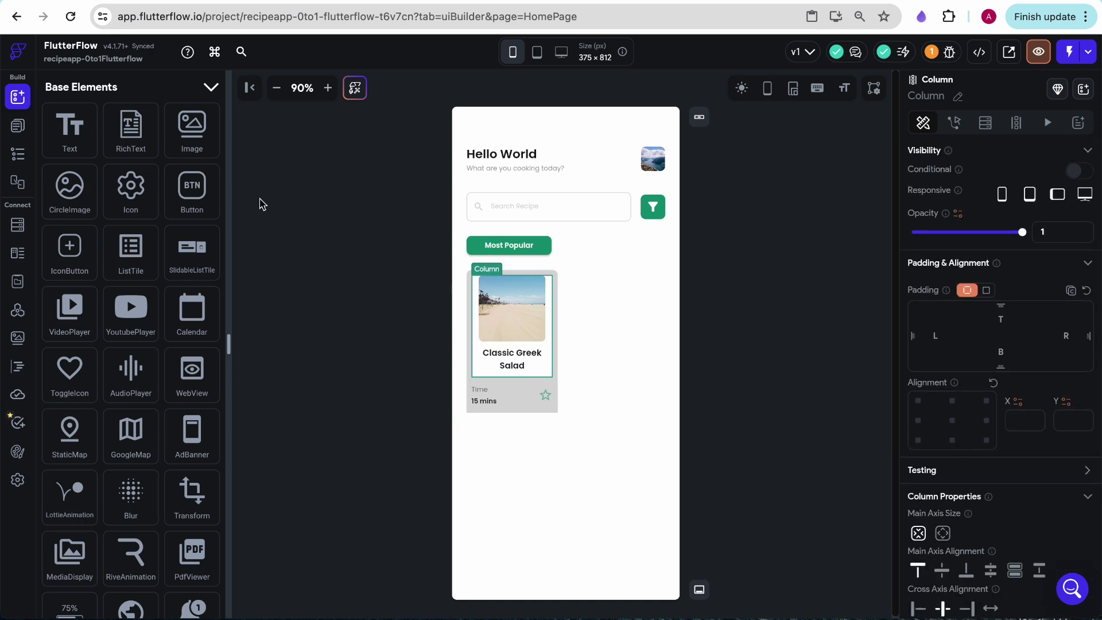
- Round all four corners of the card's lower Container with a single uniform border radius
left_click(17, 154)
scroll(1017, 381, "down", 1)
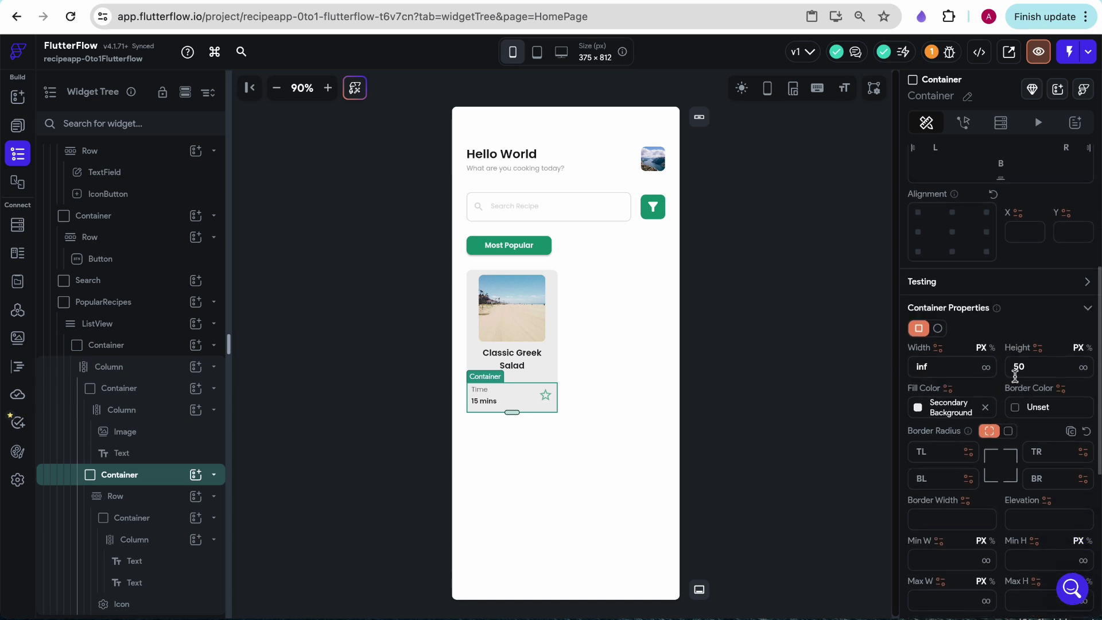
left_click(1008, 431)
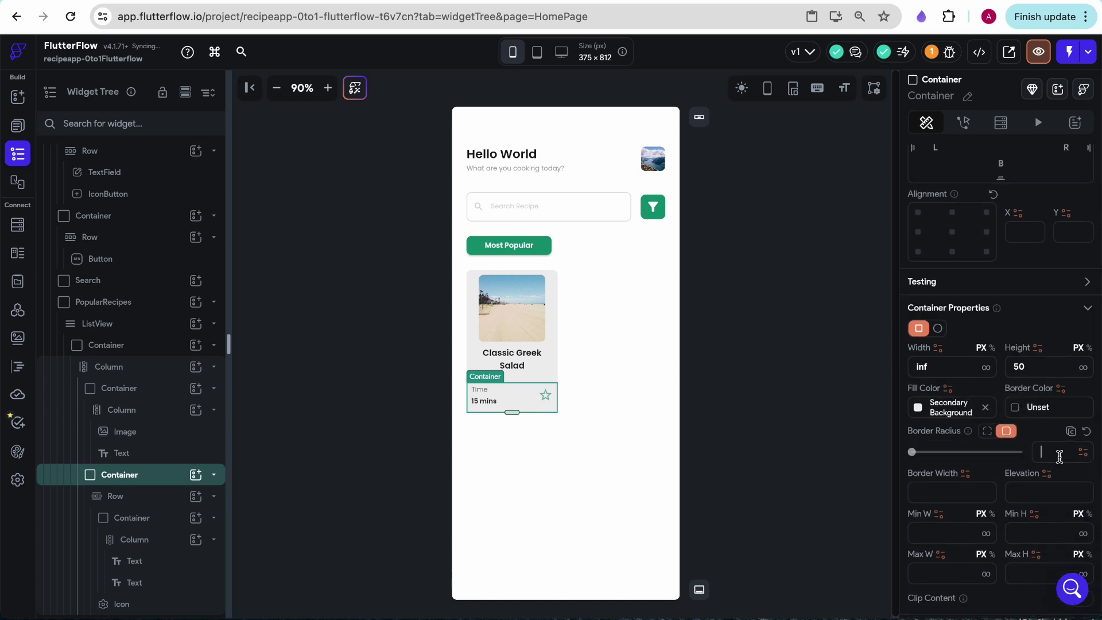
left_click(649, 492)
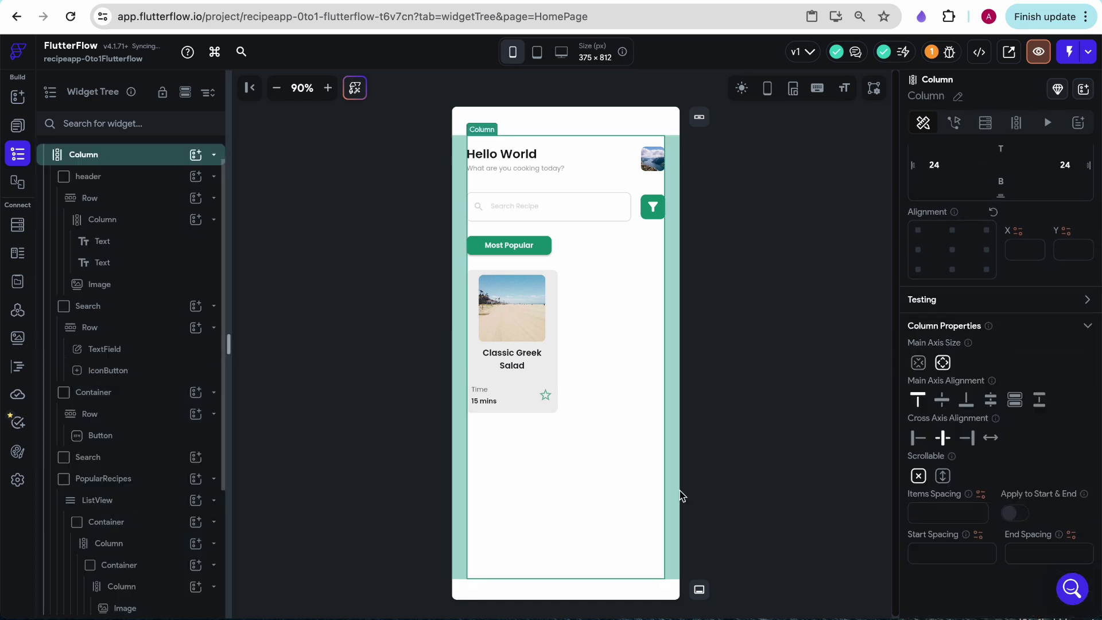
left_click(726, 448)
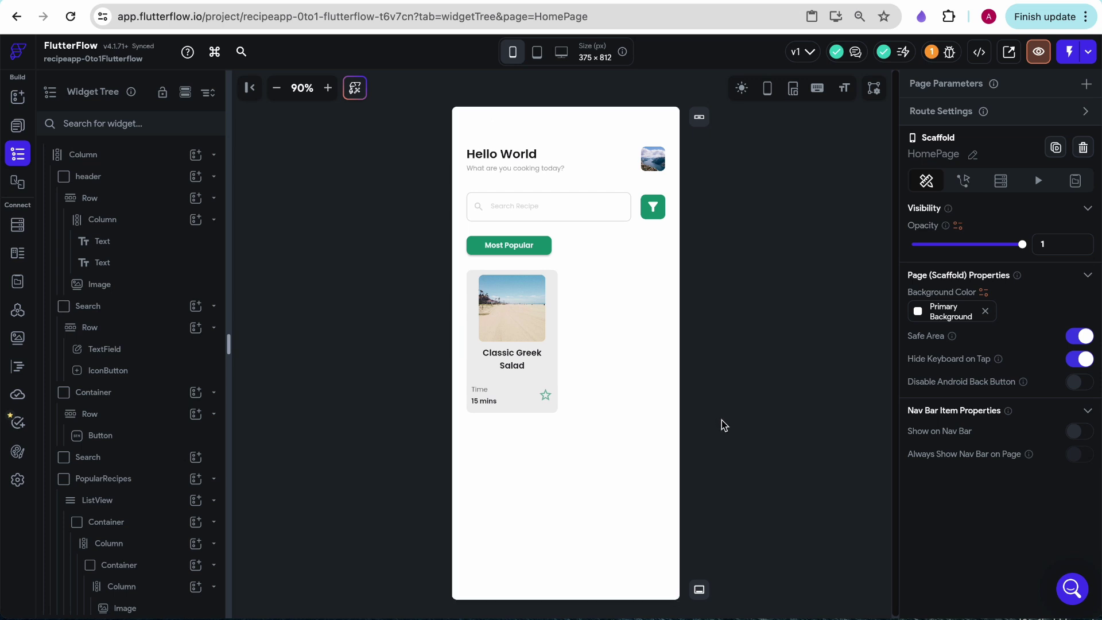
- Paste additional copies of the Classic Greek Salad card Container into the horizontal ListView
left_click(555, 313)
key("ctrl+v")
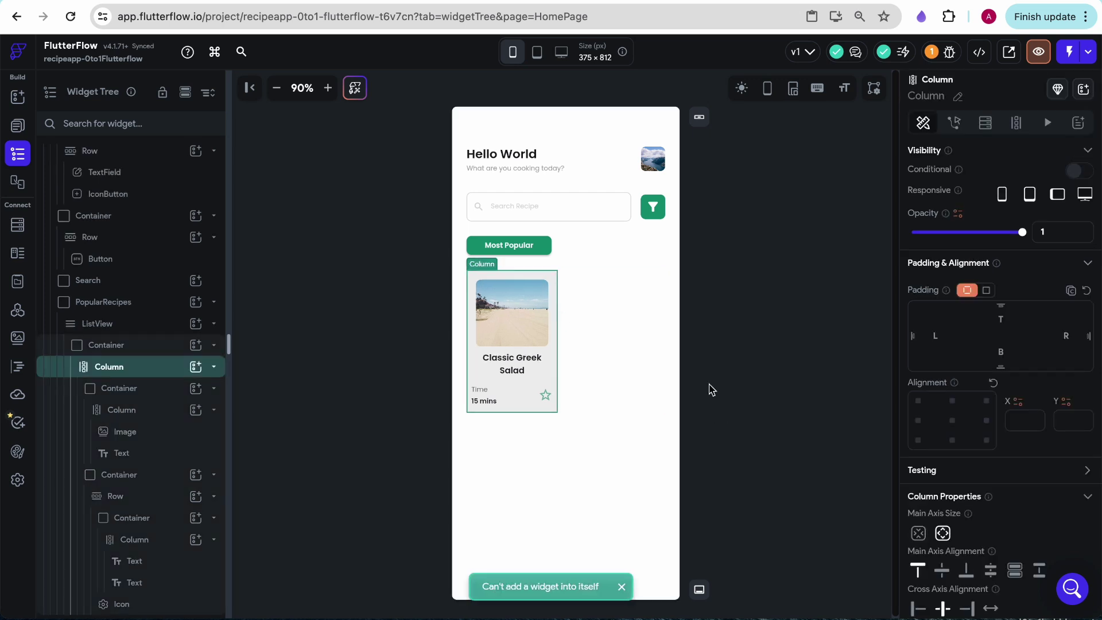
left_click(619, 356)
key("ctrl+v")
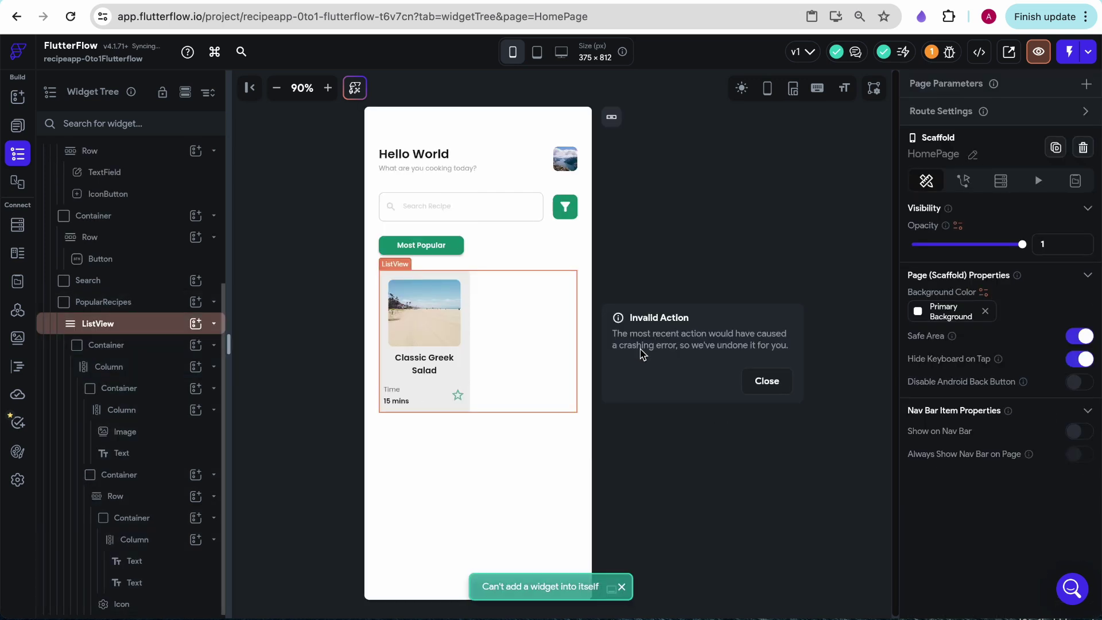
left_click(766, 380)
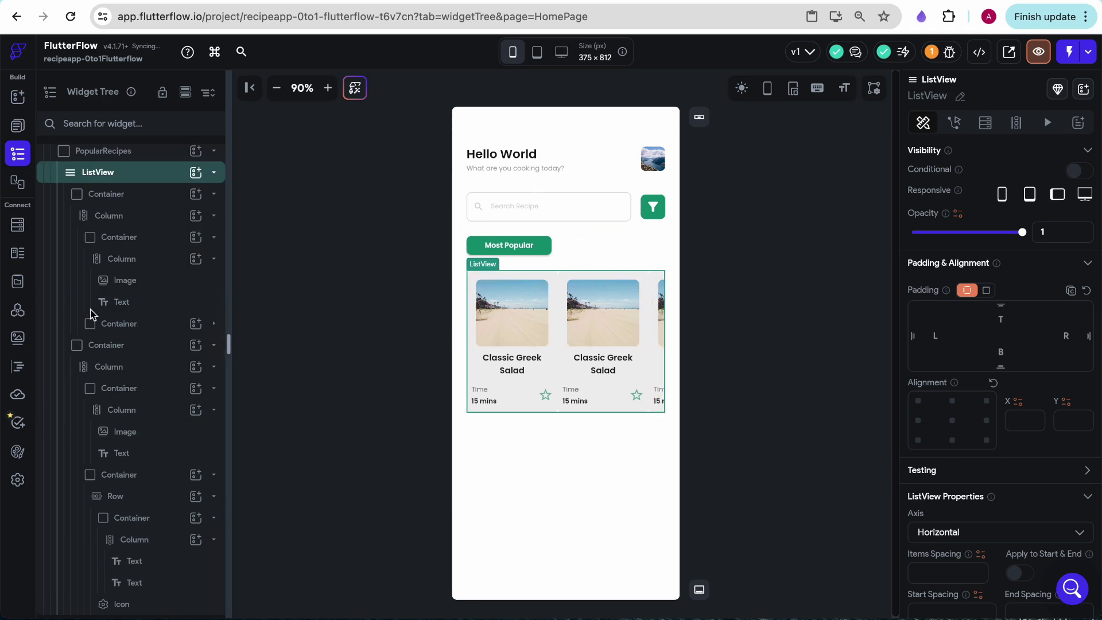
- Set the items spacing of the ListView holding the recipe cards to 16
scroll(115, 196, "up", 2)
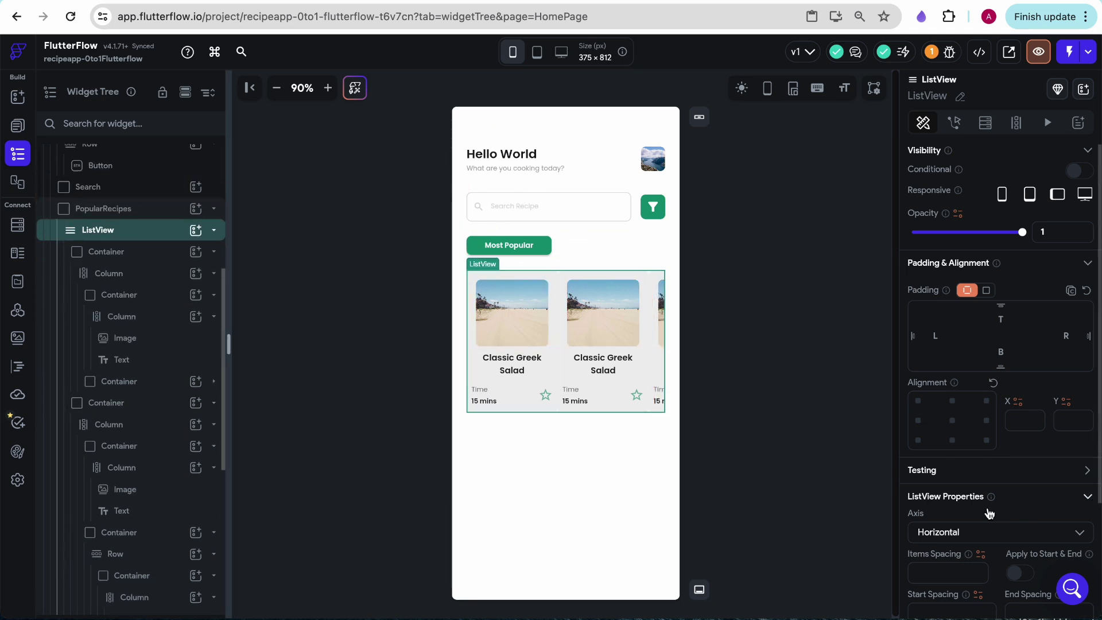
scroll(988, 511, "down", 3)
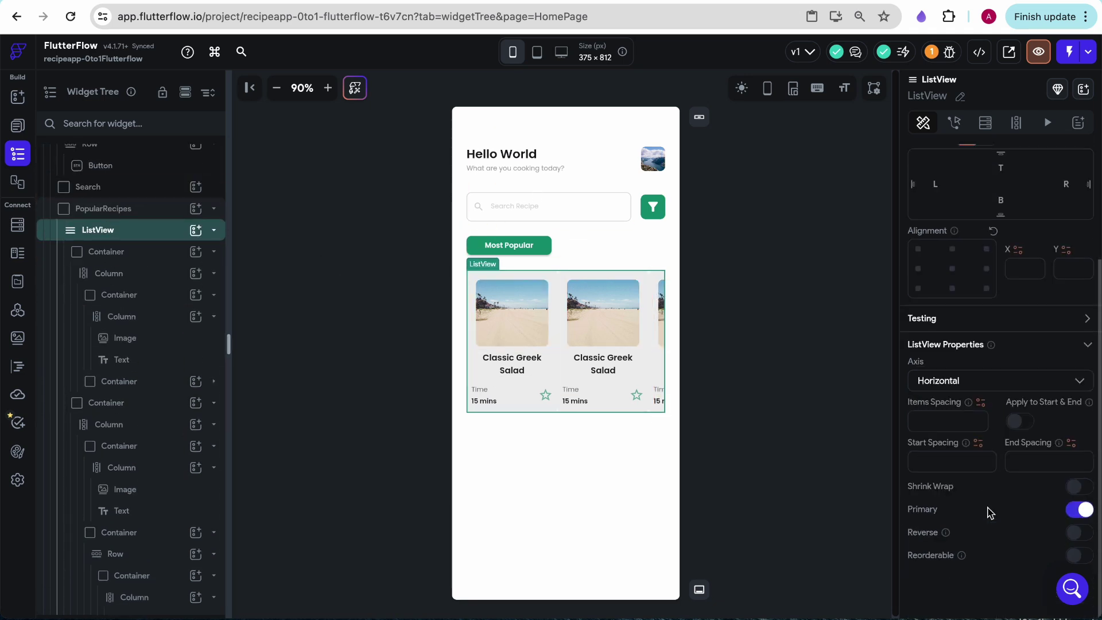
left_click(955, 420)
type("8")
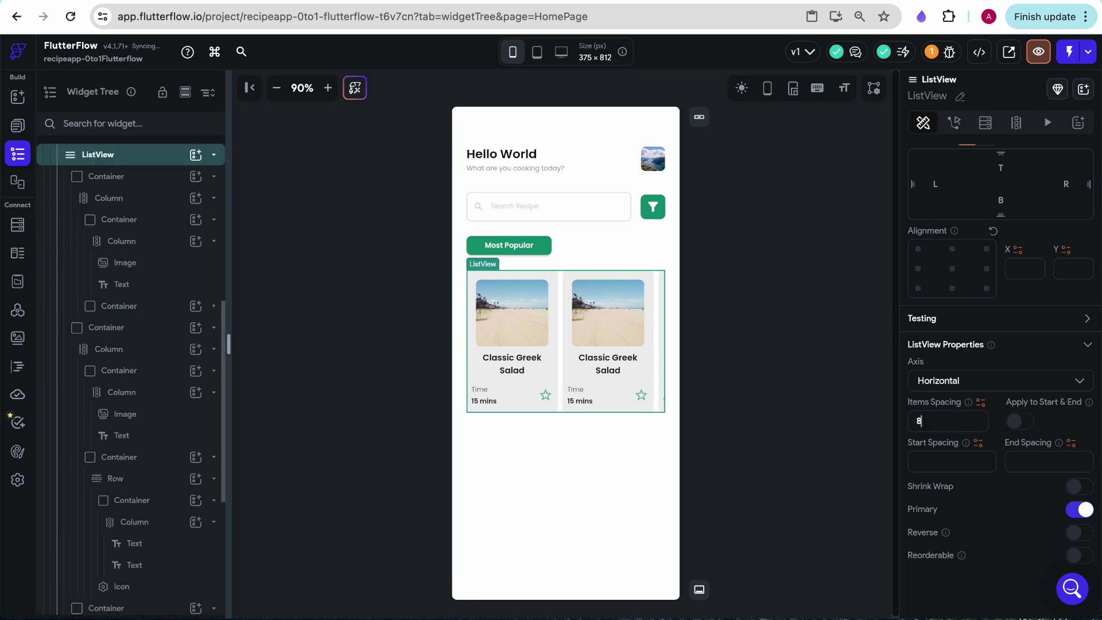
type("16")
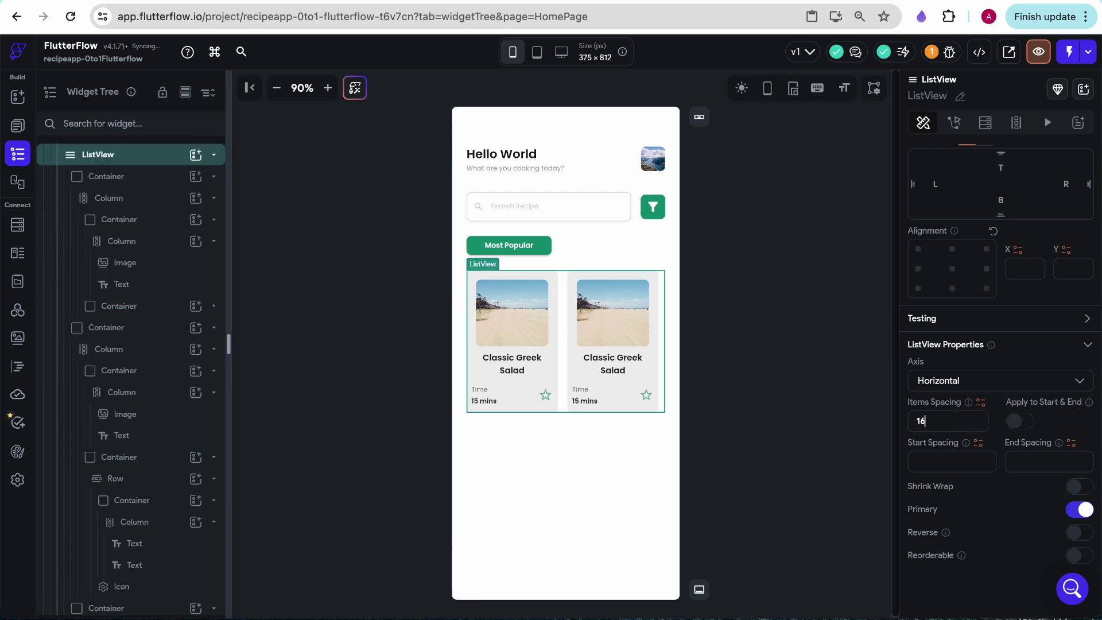
left_click(802, 403)
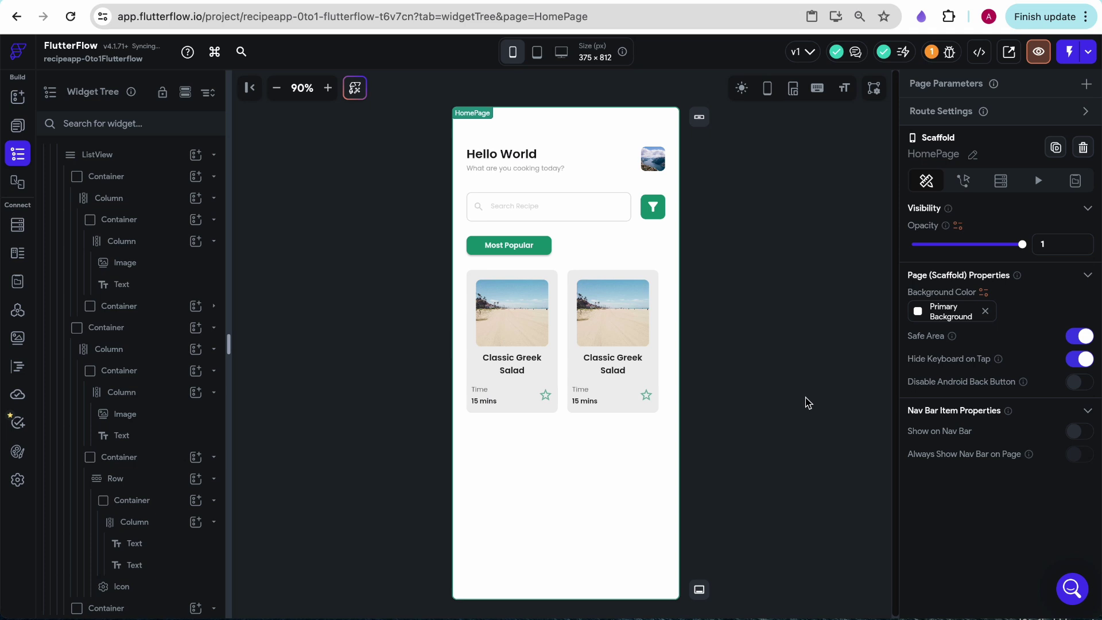
left_click(556, 282)
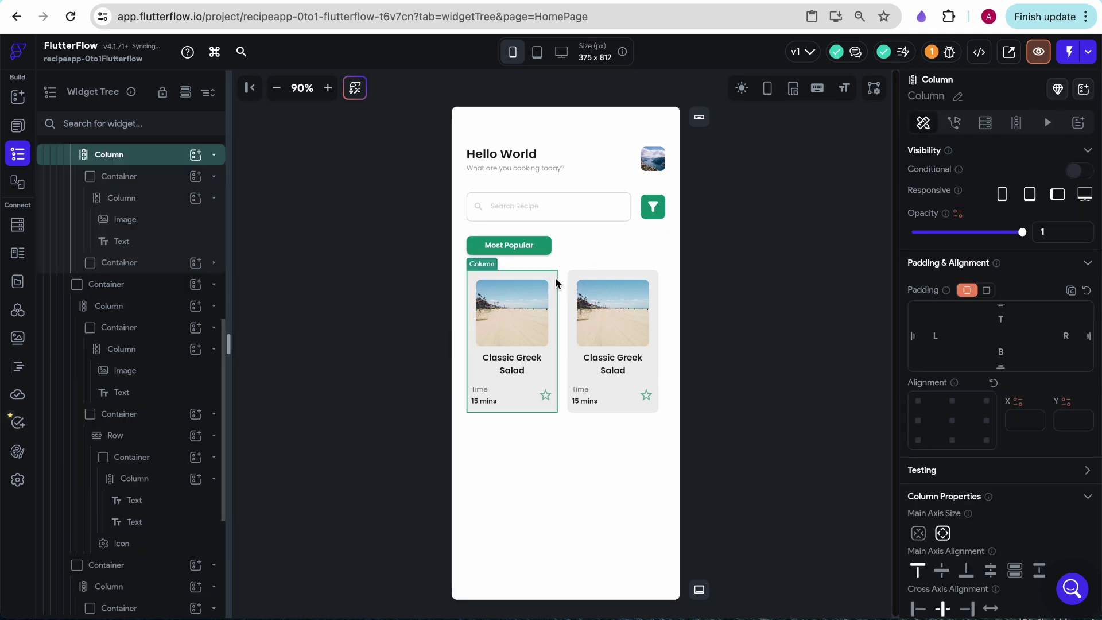
scroll(1093, 397, "down", 2)
scroll(1034, 367, "down", 2)
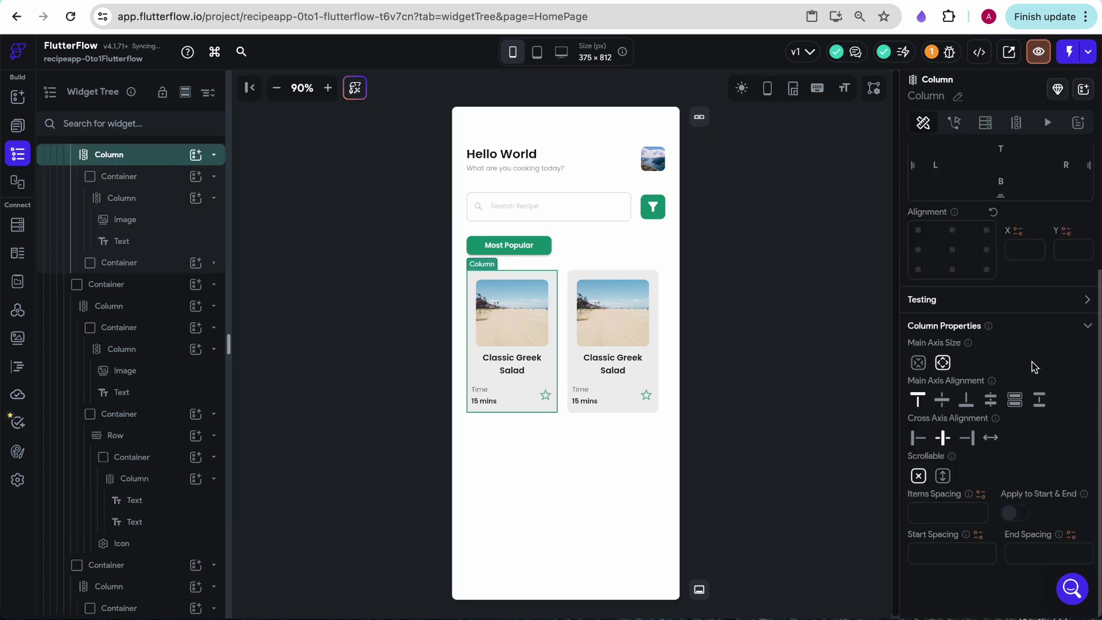
scroll(1035, 367, "up", 4)
scroll(127, 198, "up", 1)
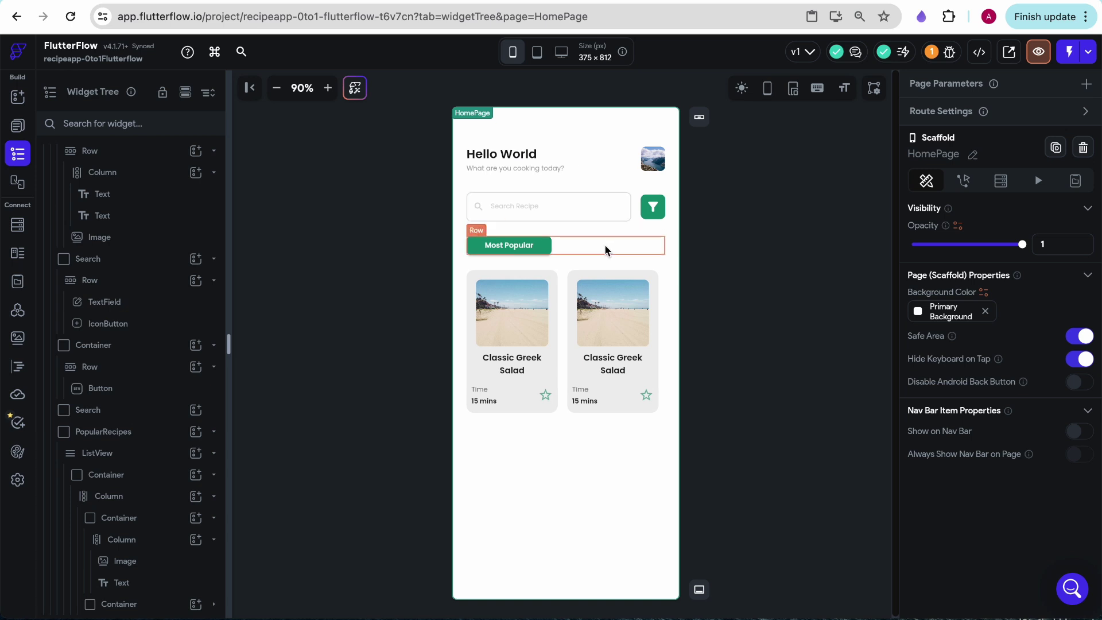
left_click(604, 243)
key("ctrl+c")
left_click(537, 445)
key("ctrl+v")
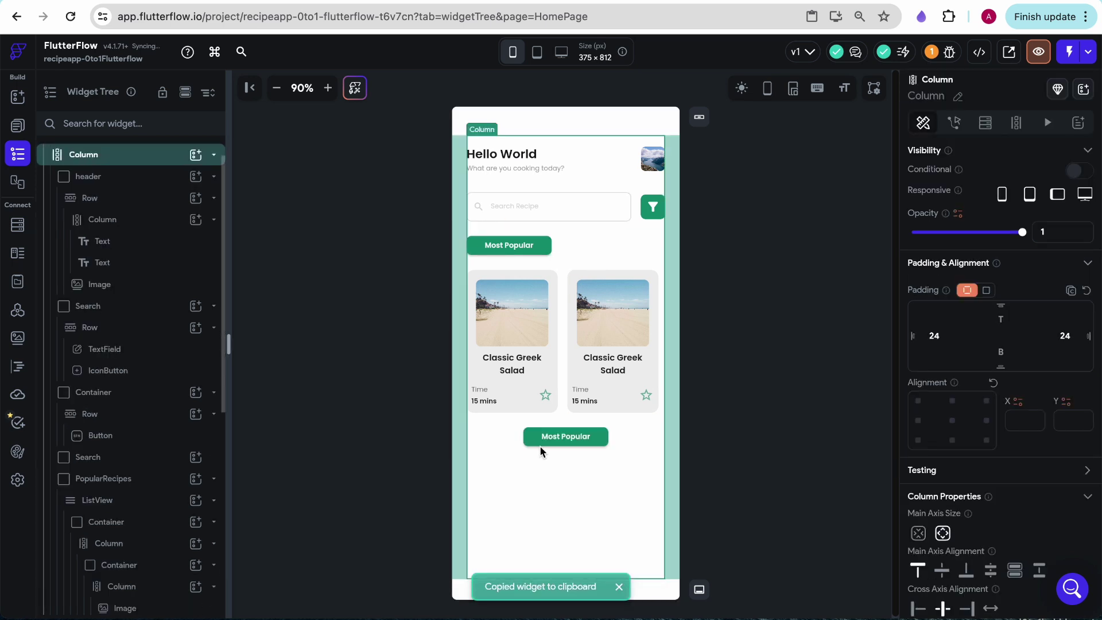
key("ctrl+z")
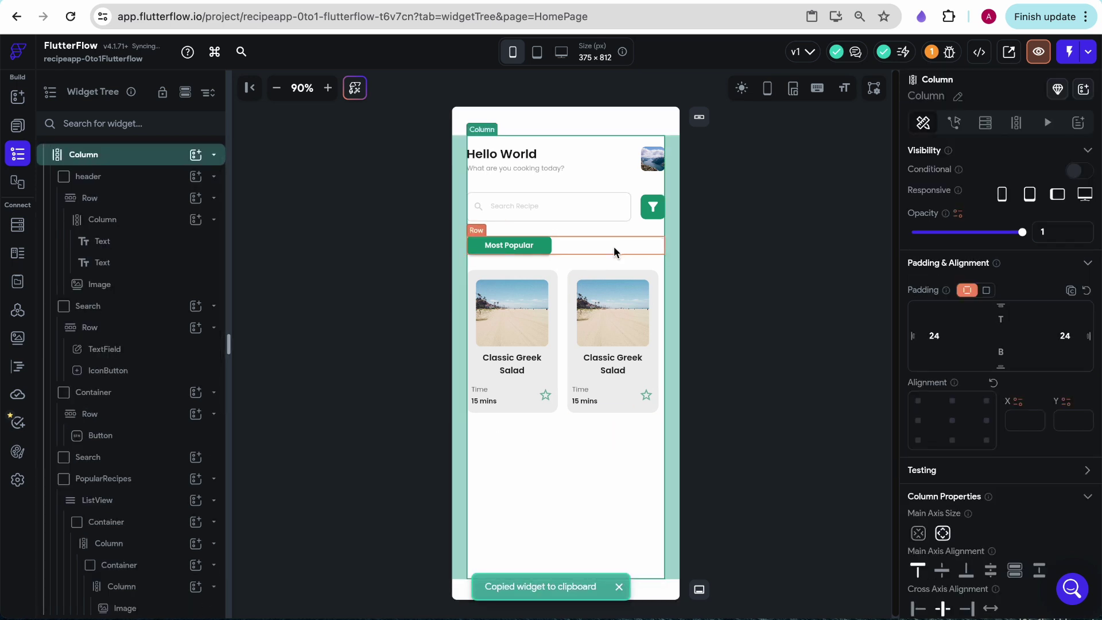
- Copy the Container around the Most Popular row and paste it into the page's main Column, below the recipe cards
left_click(614, 246)
scroll(99, 205, "up", 1)
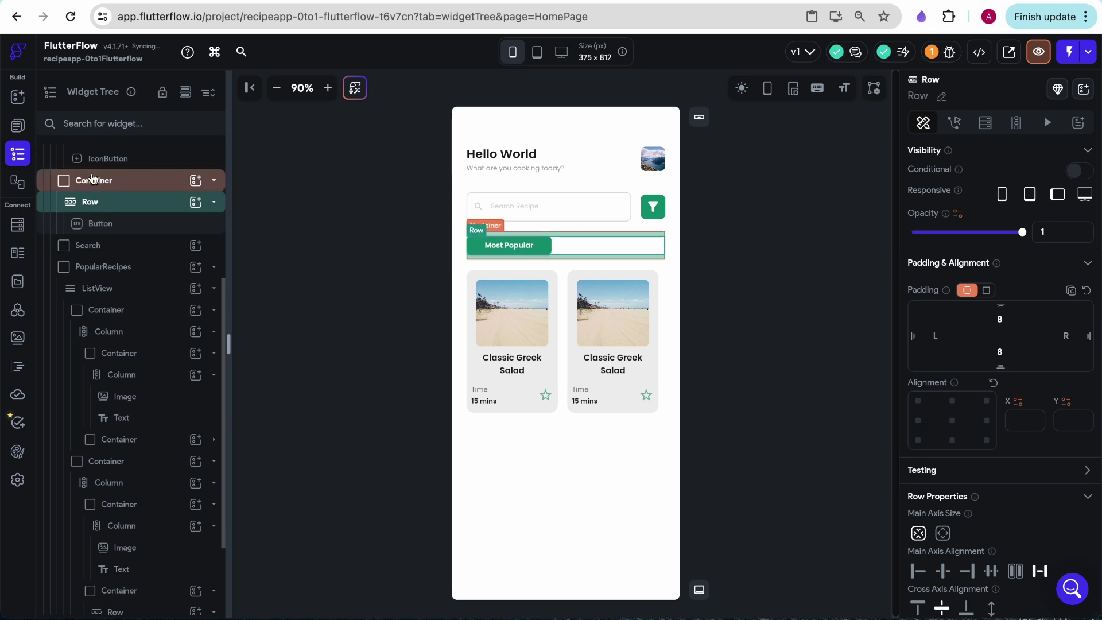
left_click(94, 181)
key("ctrl+c")
left_click(567, 459)
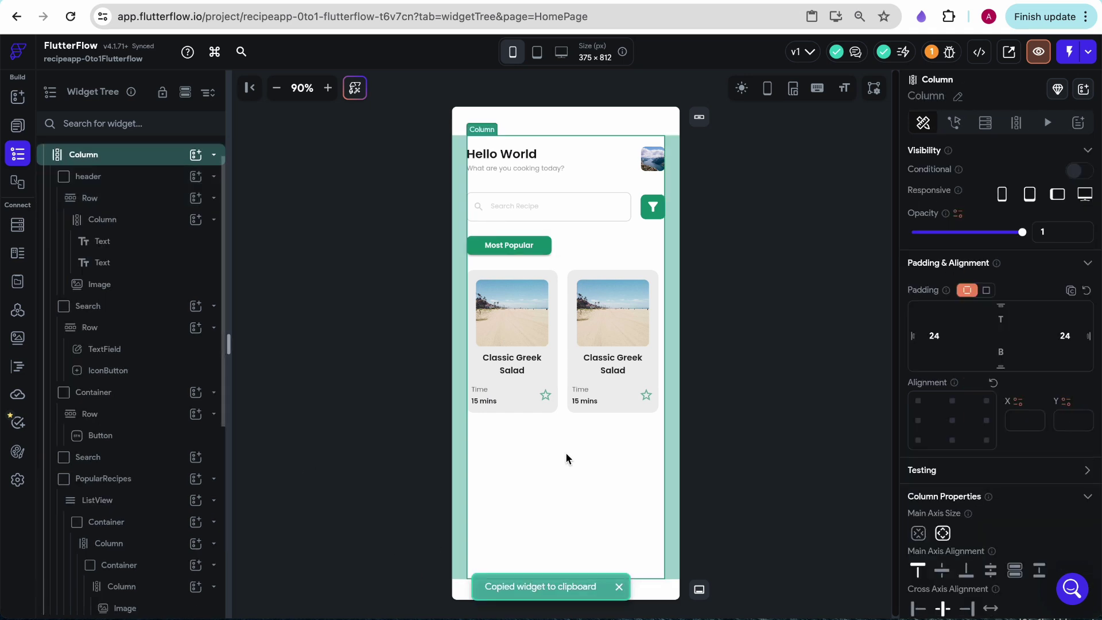
key("ctrl+v")
- Replace the button in the pasted row below the cards with a Text widget reading "New Recipes"
left_click(520, 439)
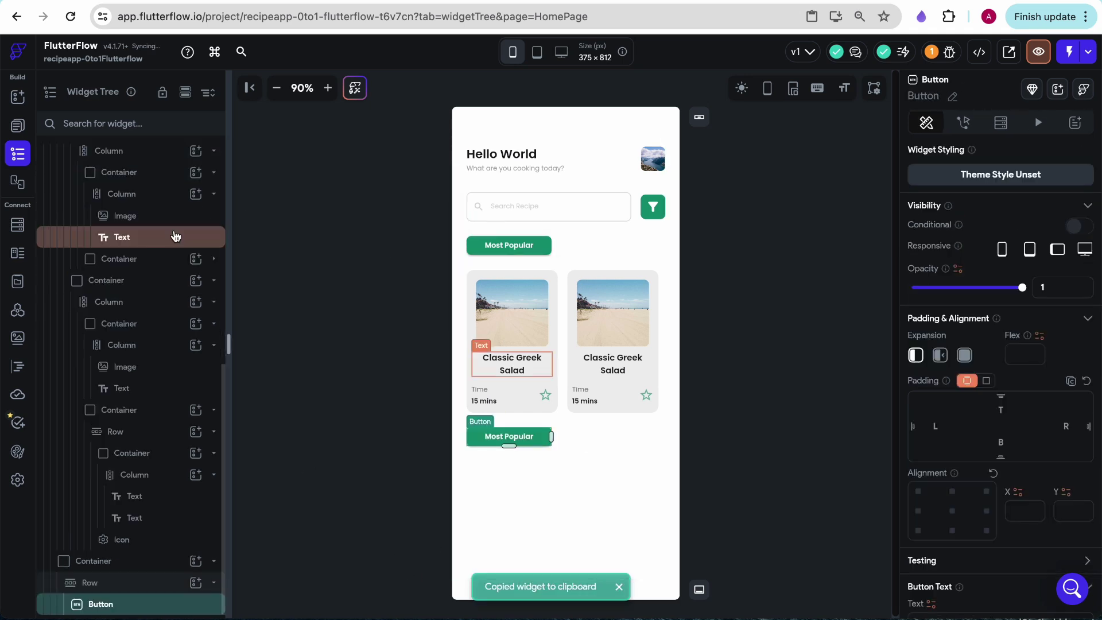
left_click(17, 97)
left_click_drag(85, 205, 609, 439)
left_click(524, 436)
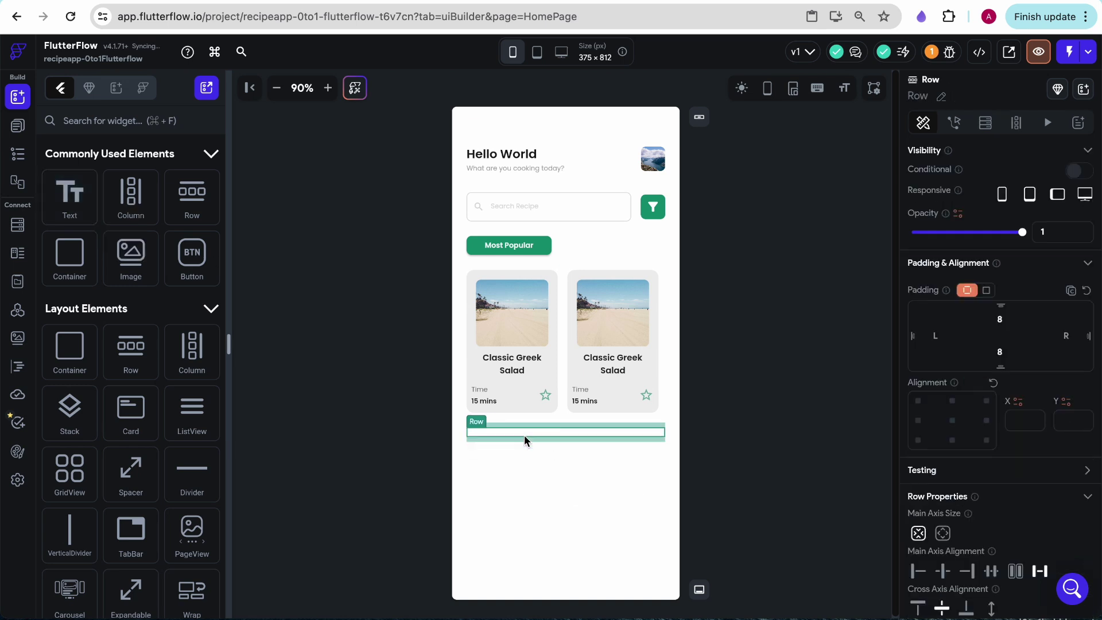
left_click(480, 429)
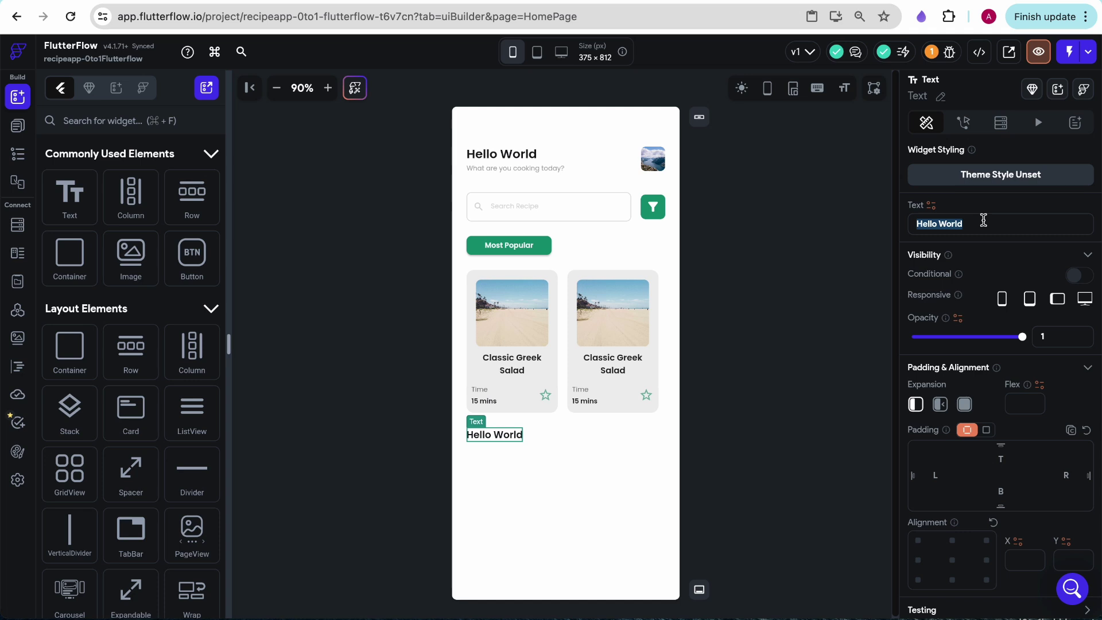
type("New Recipes")
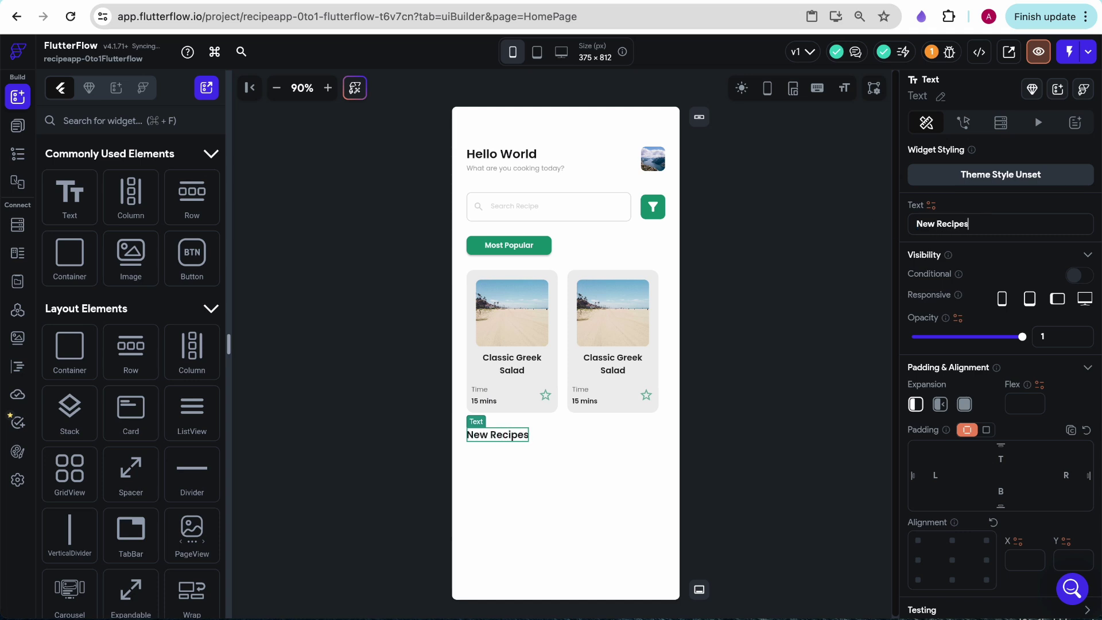
left_click(676, 266)
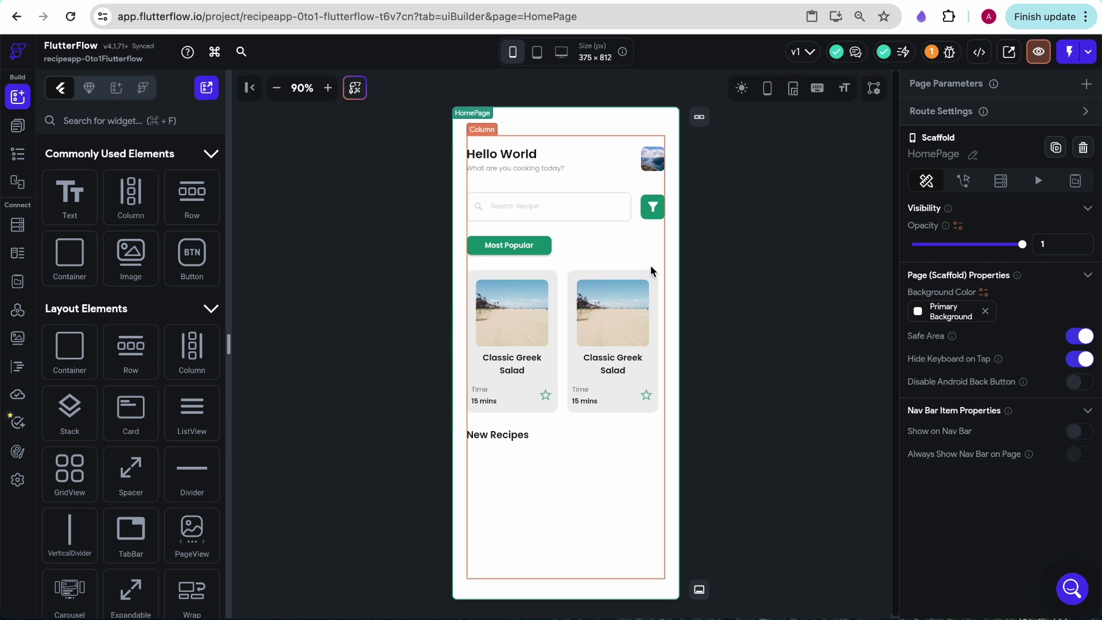
- Copy the PopularRecipes Container and paste it into the main Column, below the New Recipes heading
left_click(565, 289)
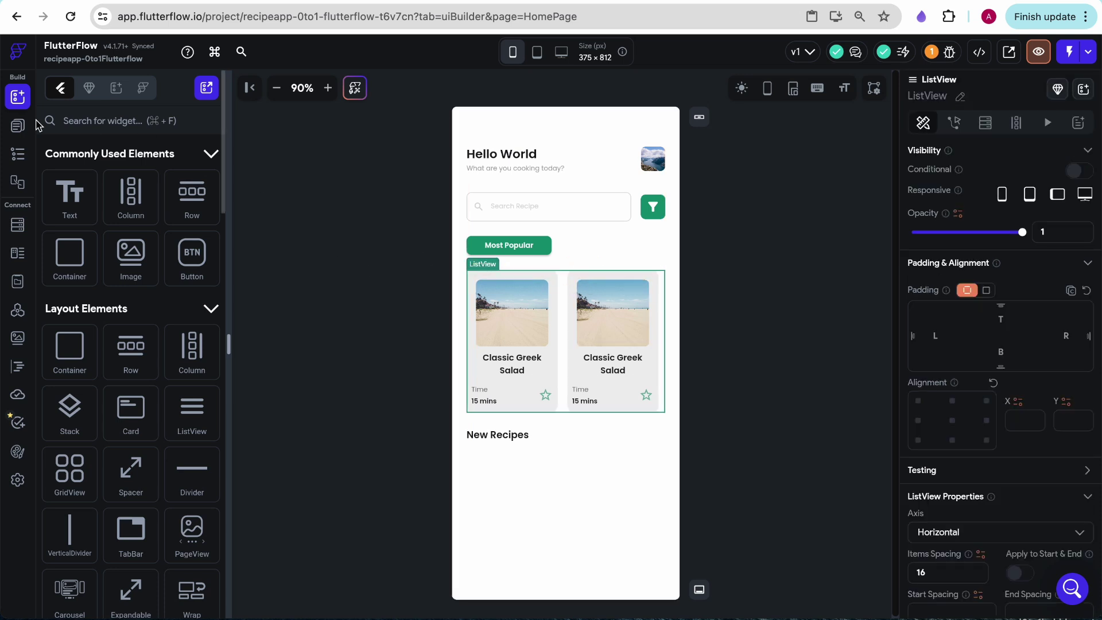
left_click(18, 125)
left_click(17, 157)
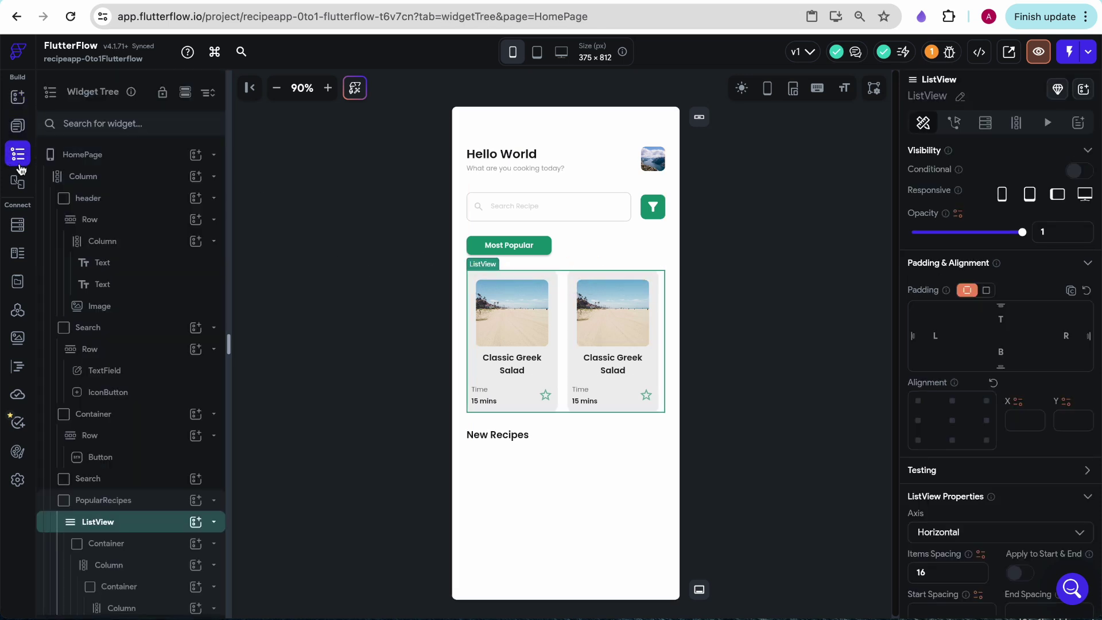
left_click(88, 505)
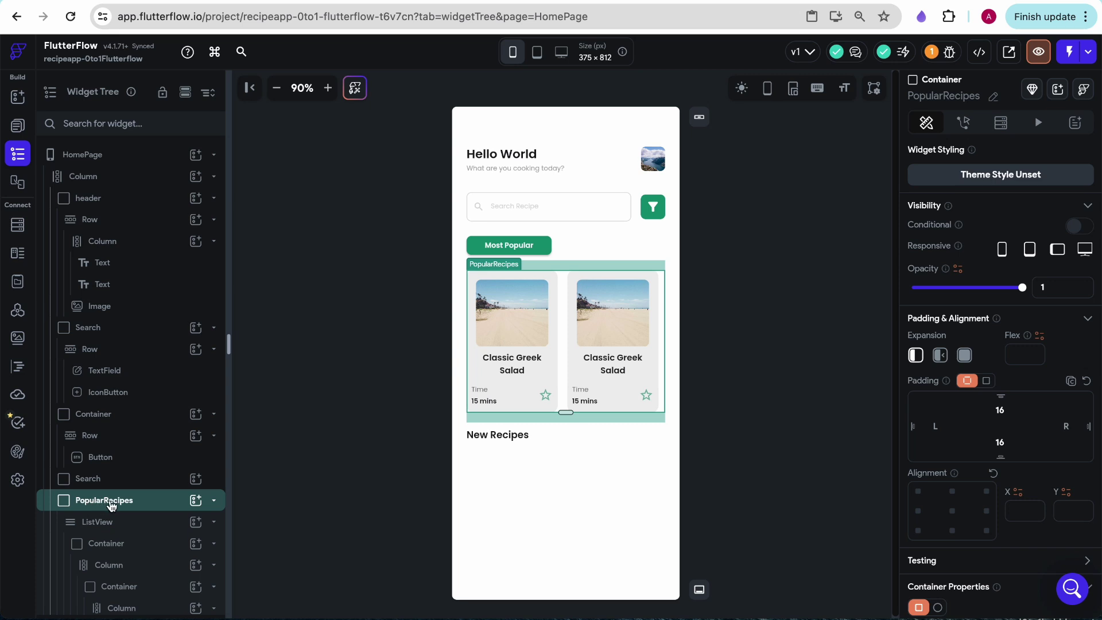
key("ctrl+c")
left_click(555, 499)
key("ctrl+v")
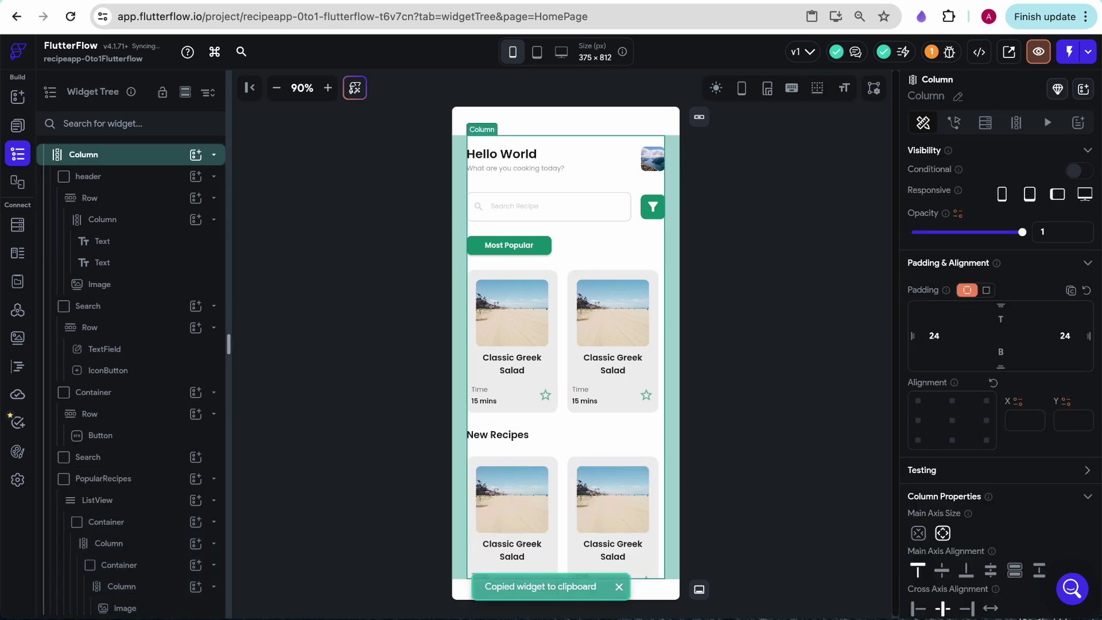
- Shrink the image in the first New Recipes card to a height of about 31 px
left_click(555, 528)
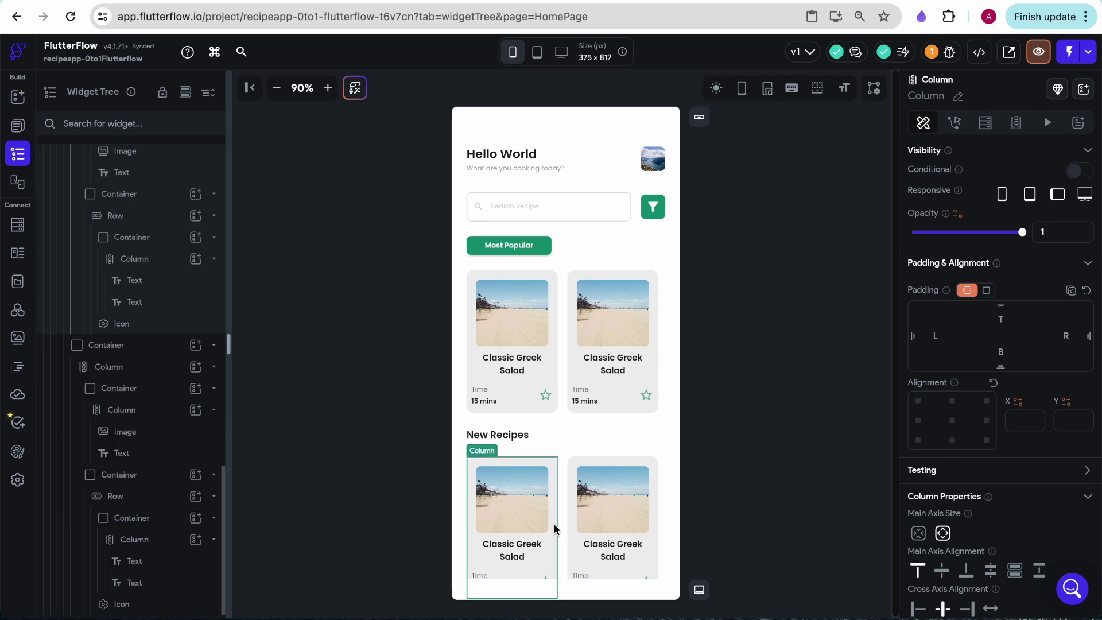
left_click(516, 528)
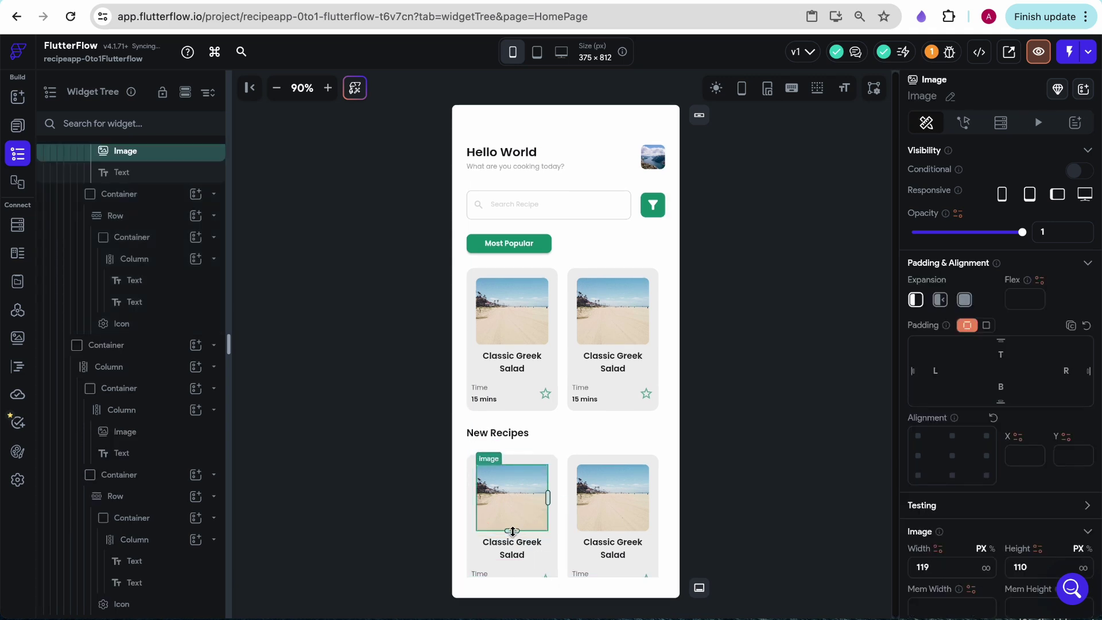
left_click_drag(515, 530, 513, 482)
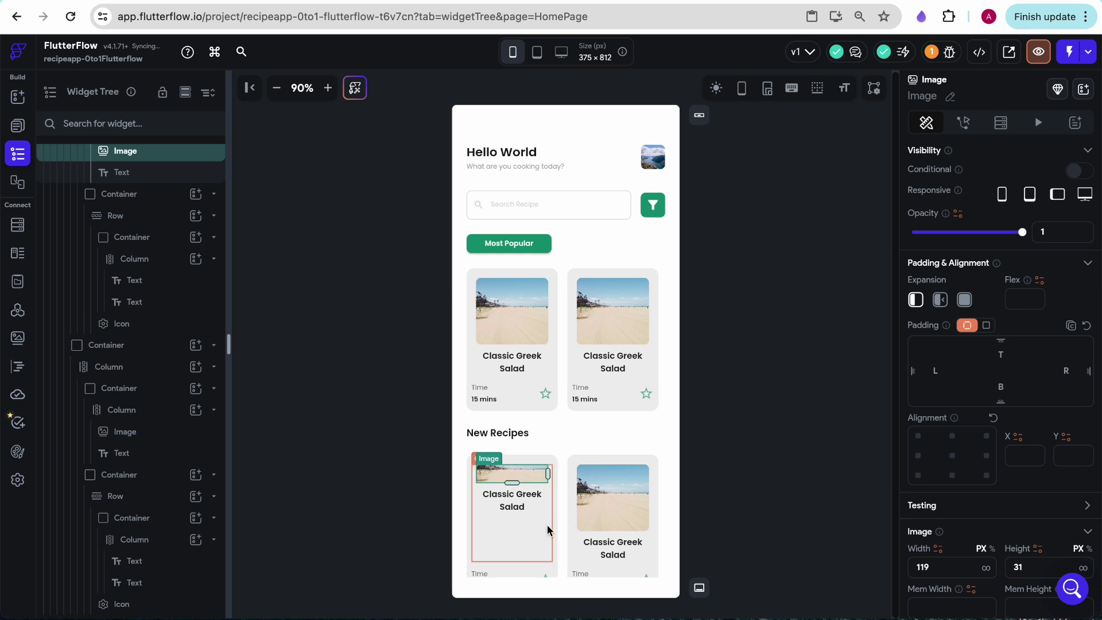
left_click(529, 543)
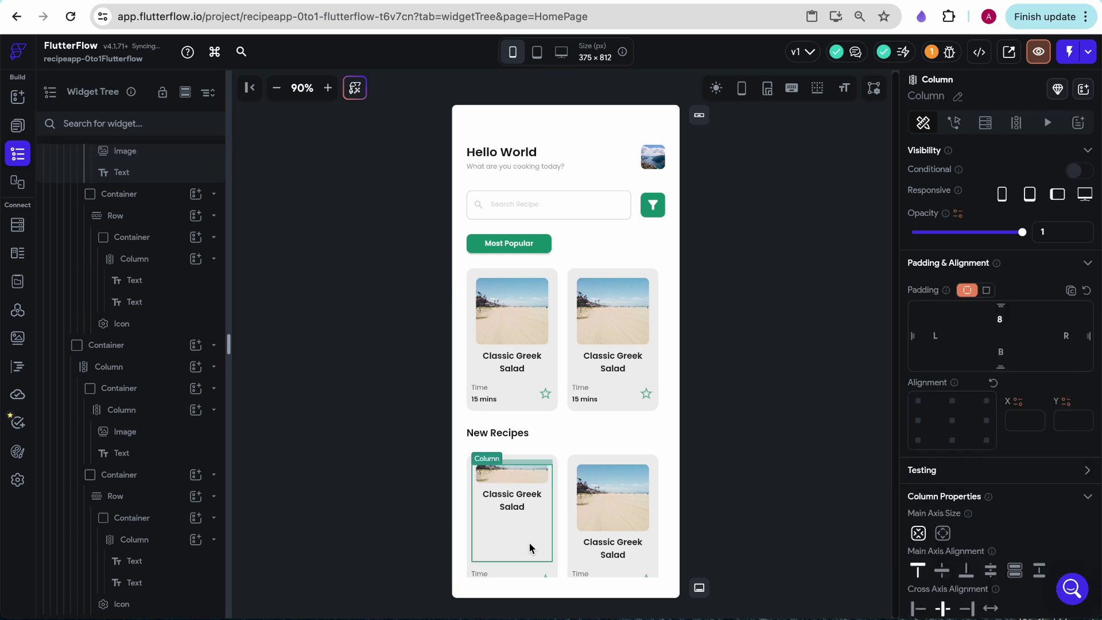
- Set the height of the first New Recipes card's outer Container to 100 px
left_click(556, 519)
scroll(143, 322, "up", 3)
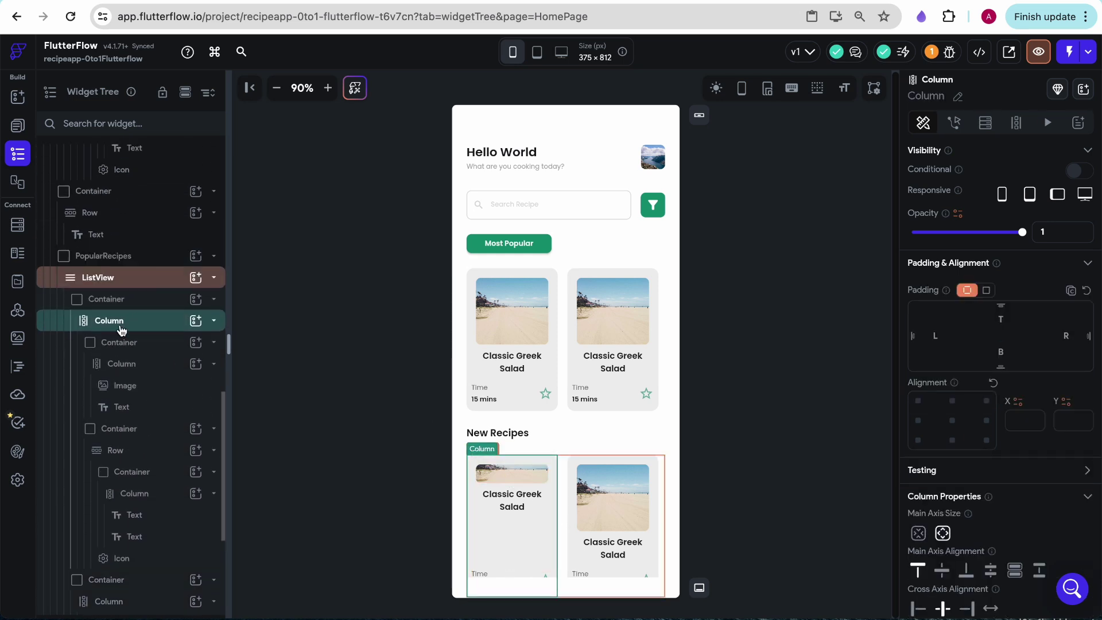
left_click(106, 299)
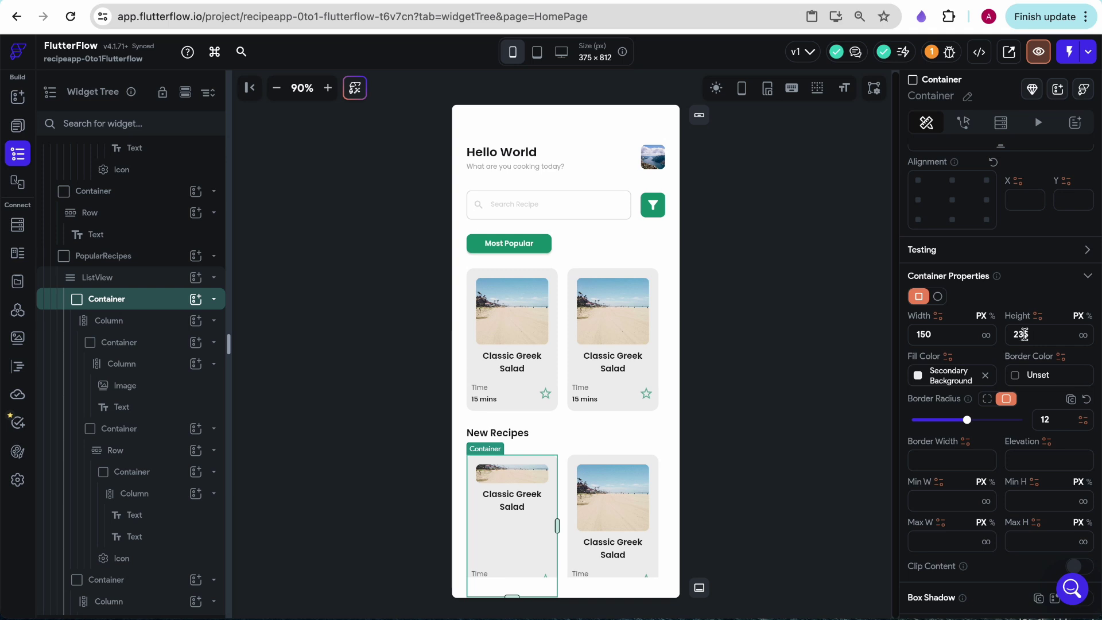
type("100")
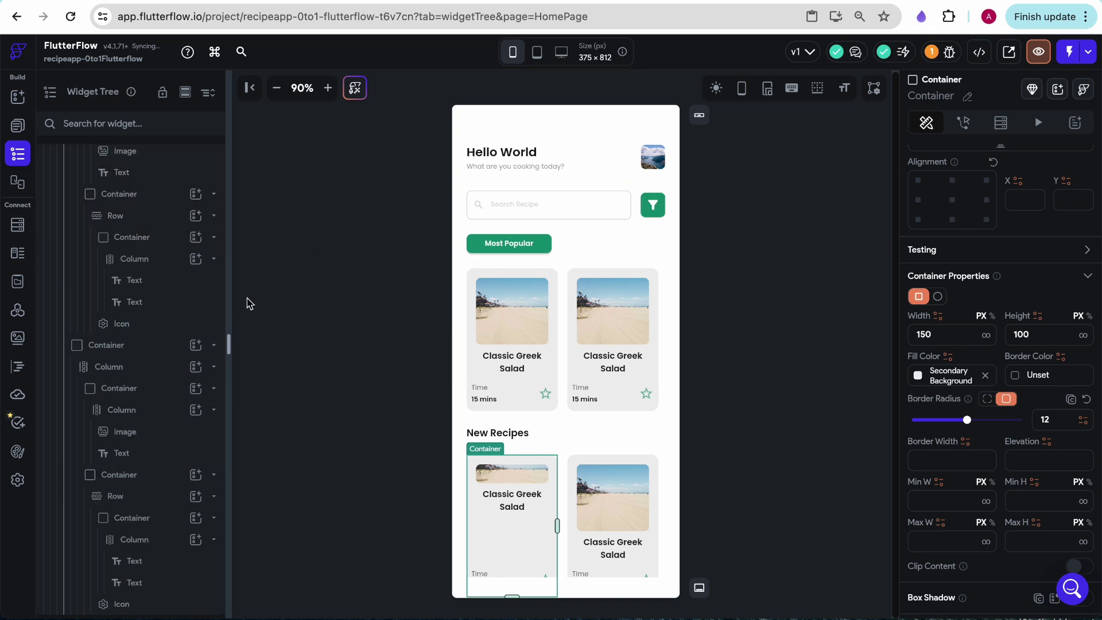
- Set the lower PopularRecipes Container's height to 120 px and its first card's width to 270 px, matching the Figma card
double_click(1025, 371)
type("100")
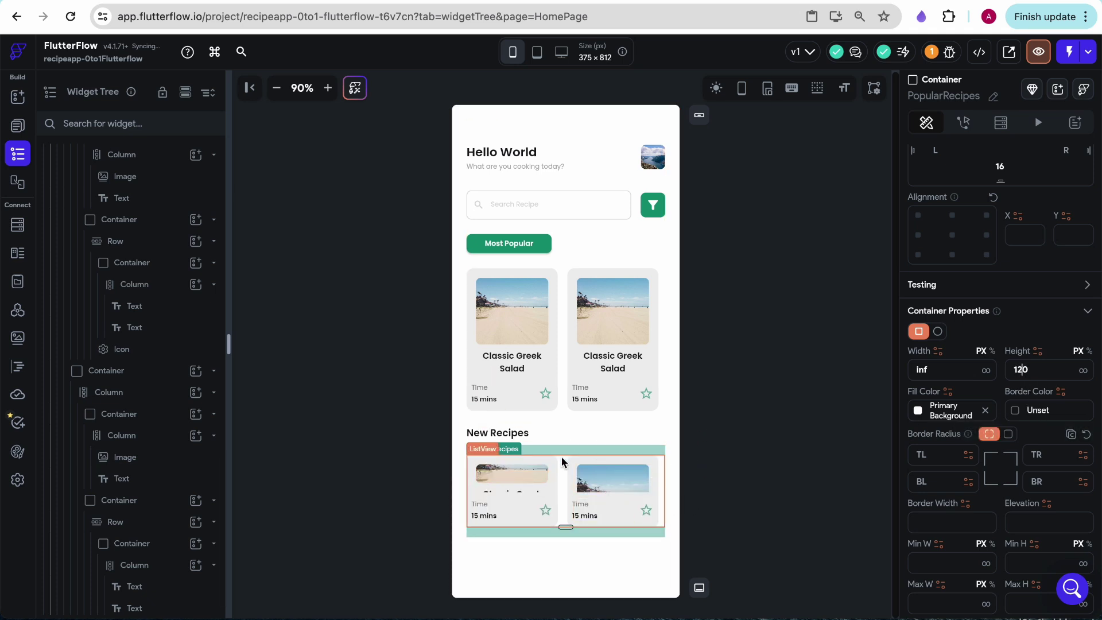
left_click(550, 482)
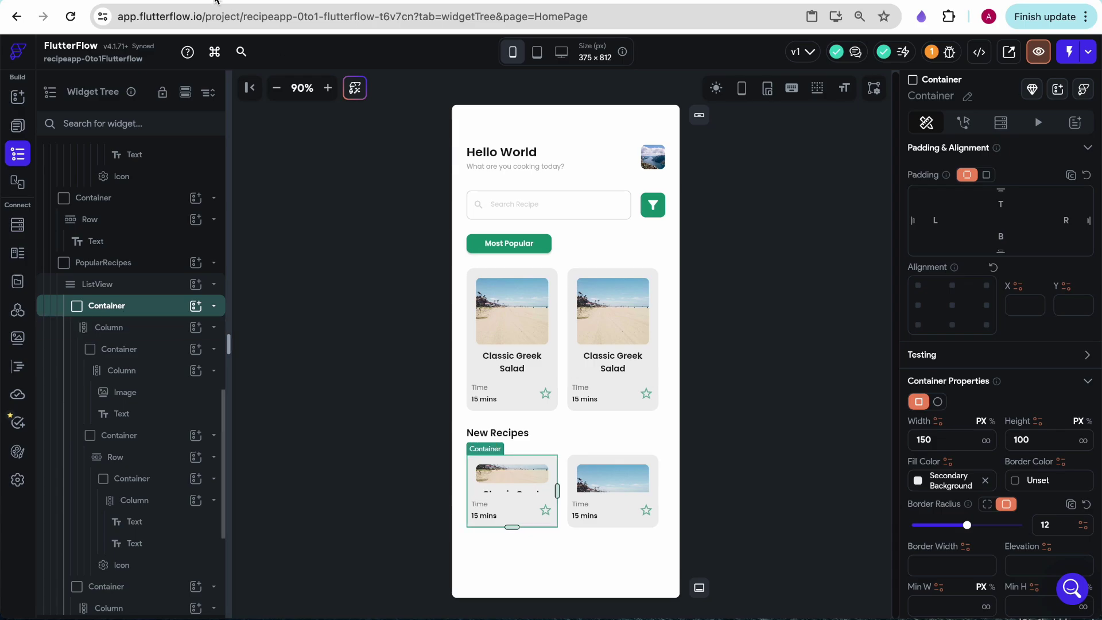
key("alt+Tab")
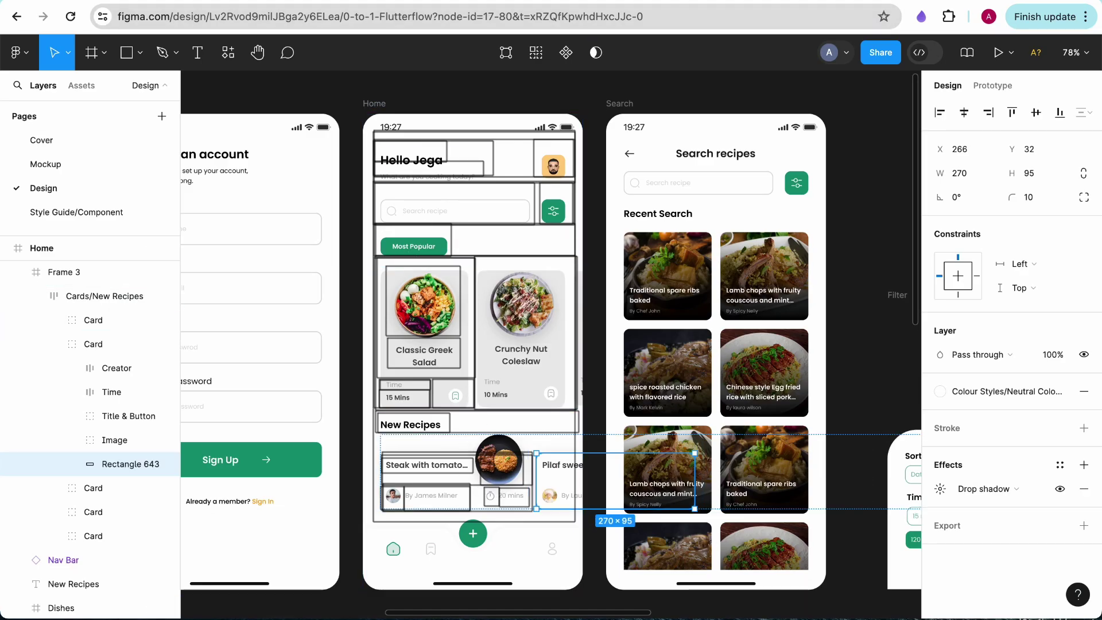
key("alt+Tab")
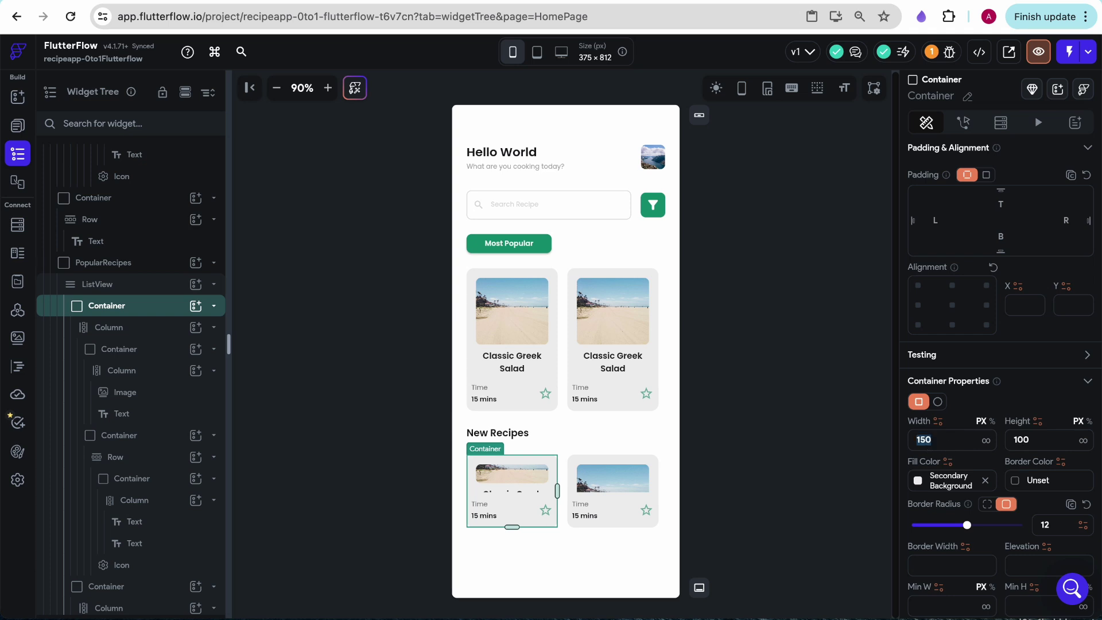
type("270")
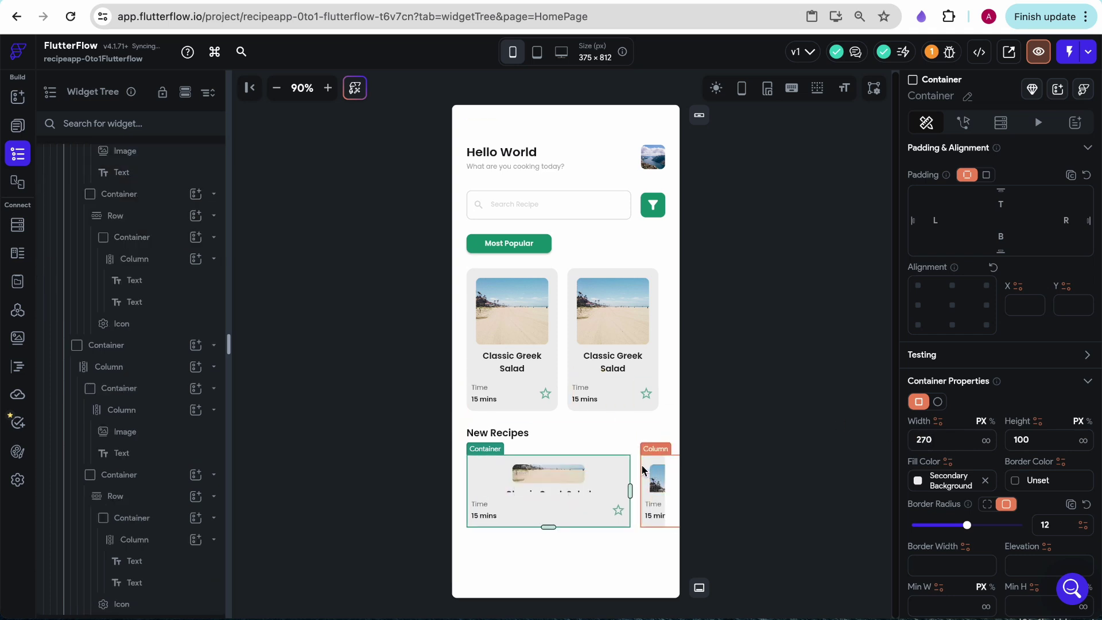
- Delete the second card Container from the New Recipes ListView
left_click(642, 470)
right_click(113, 350)
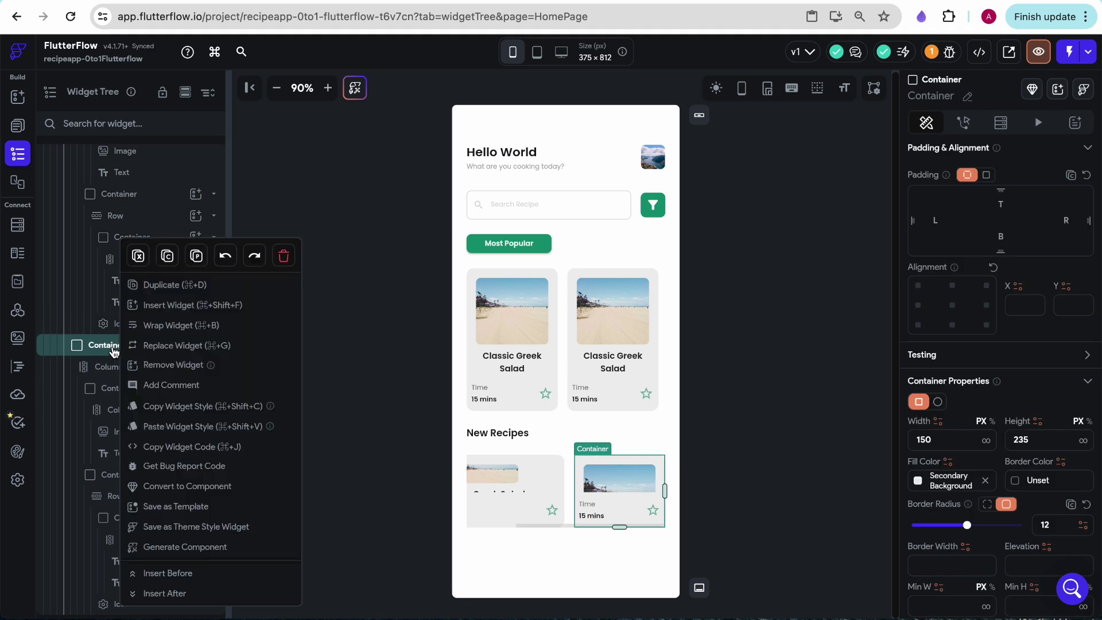
left_click(286, 260)
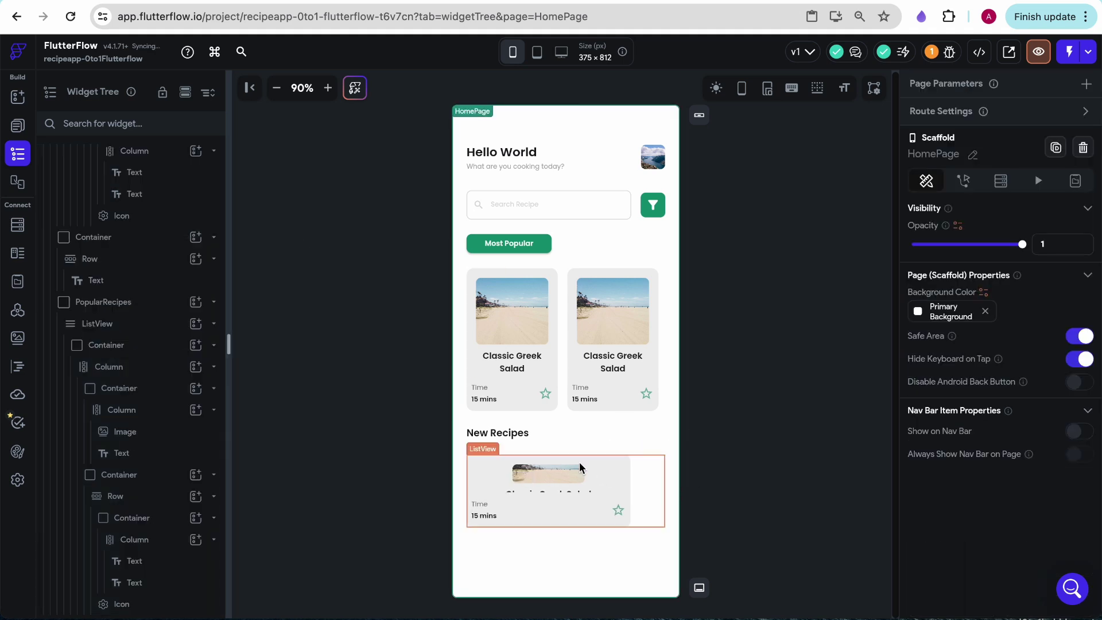
left_click(643, 477)
- Delete the Column holding the Time and 15 mins texts from the New Recipes card's bottom row, using the Figma card as reference
key("ctrl+Tab")
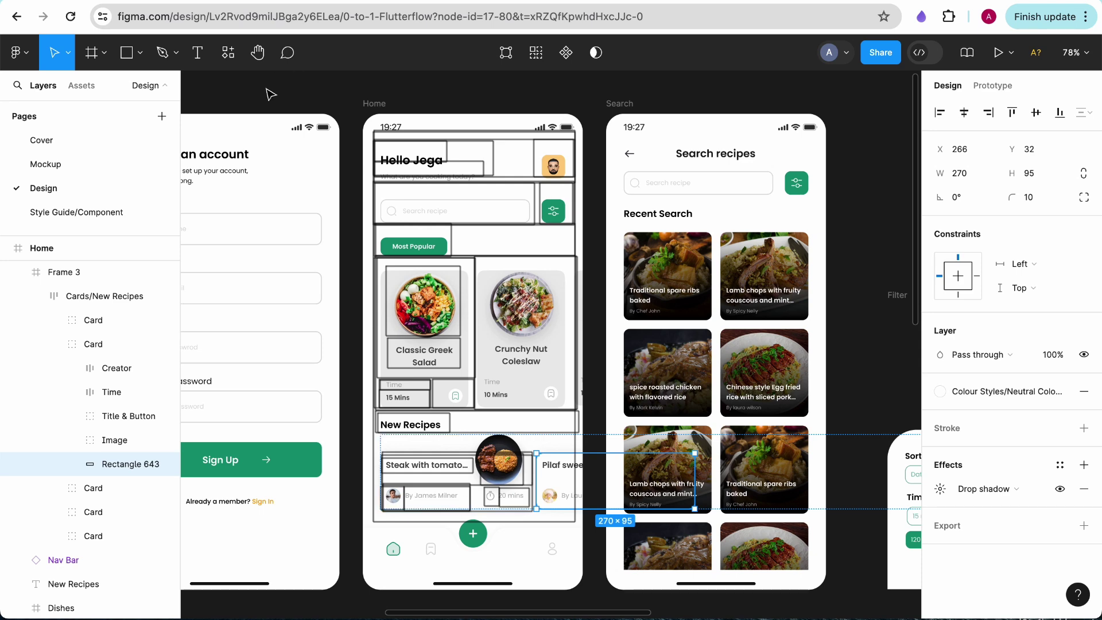
key("ctrl+Tab")
left_click(503, 508)
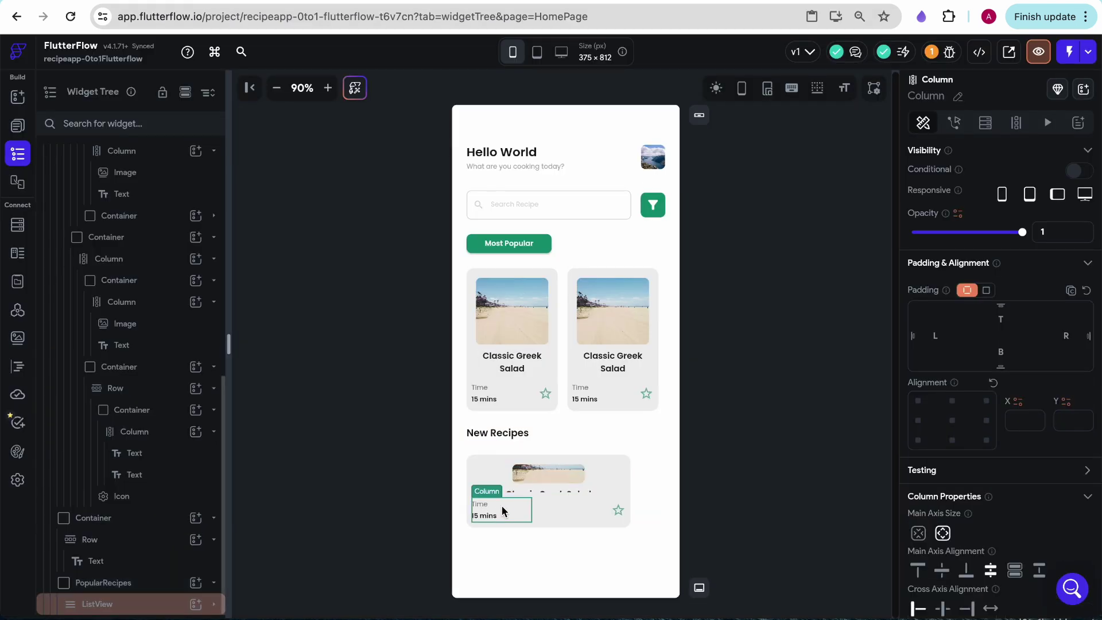
right_click(501, 510)
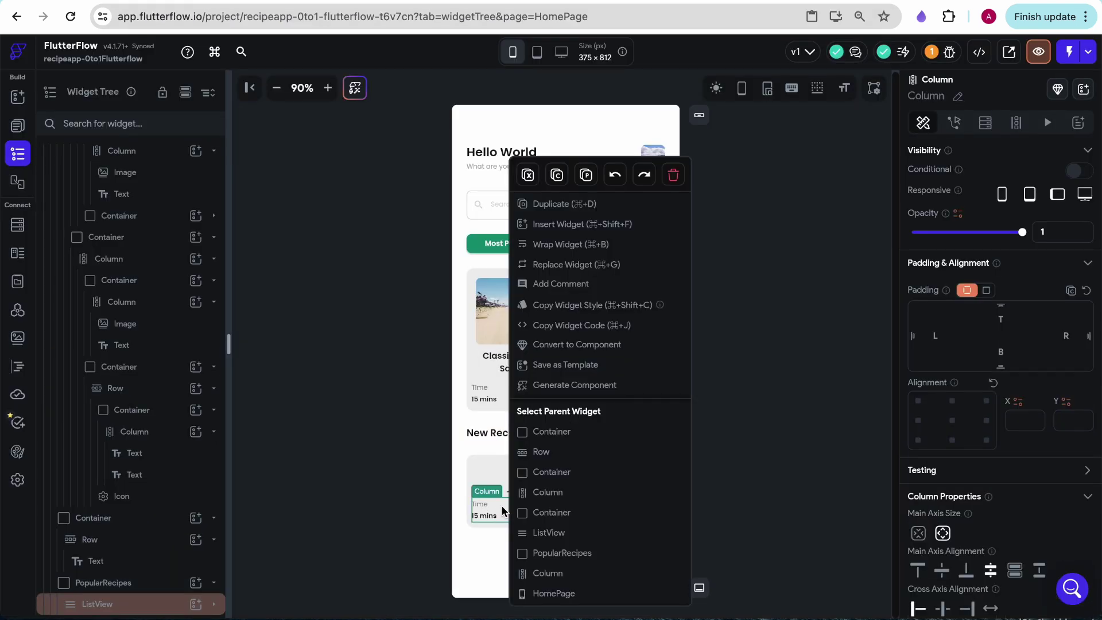
key("ctrl+Tab")
key("ctrl+Tab")
left_click(541, 505)
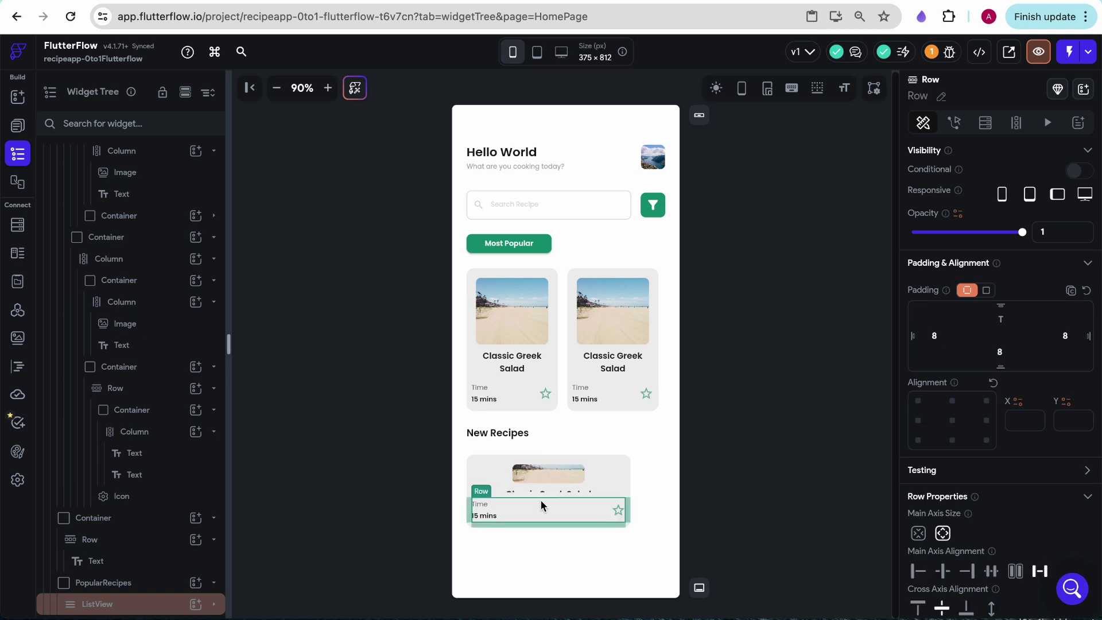
left_click(515, 509)
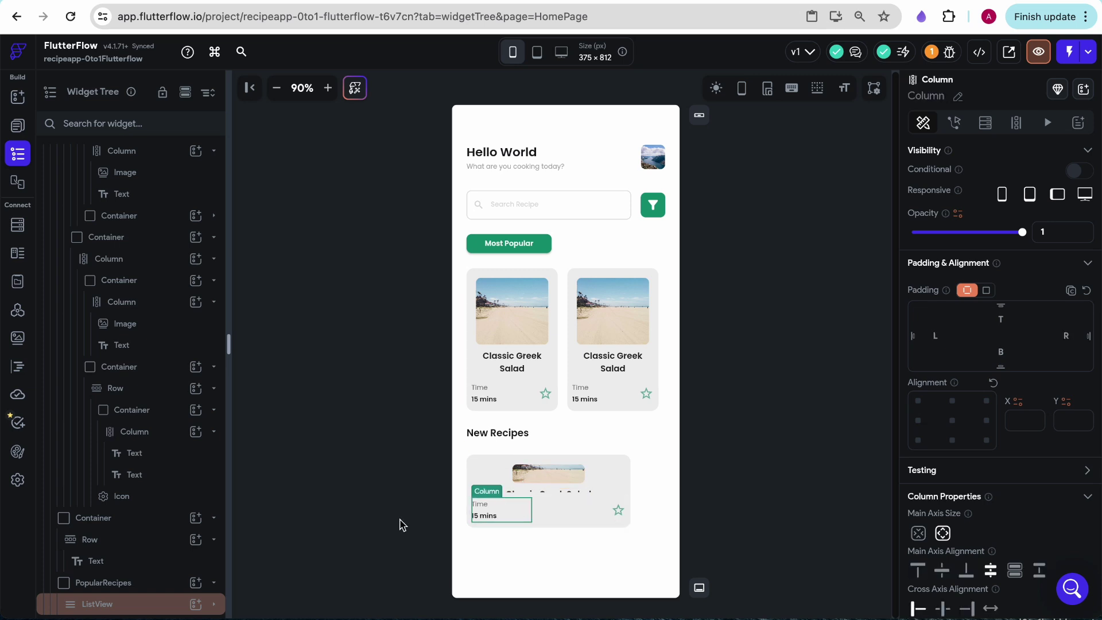
scroll(115, 551, "down", 5)
left_click(151, 519)
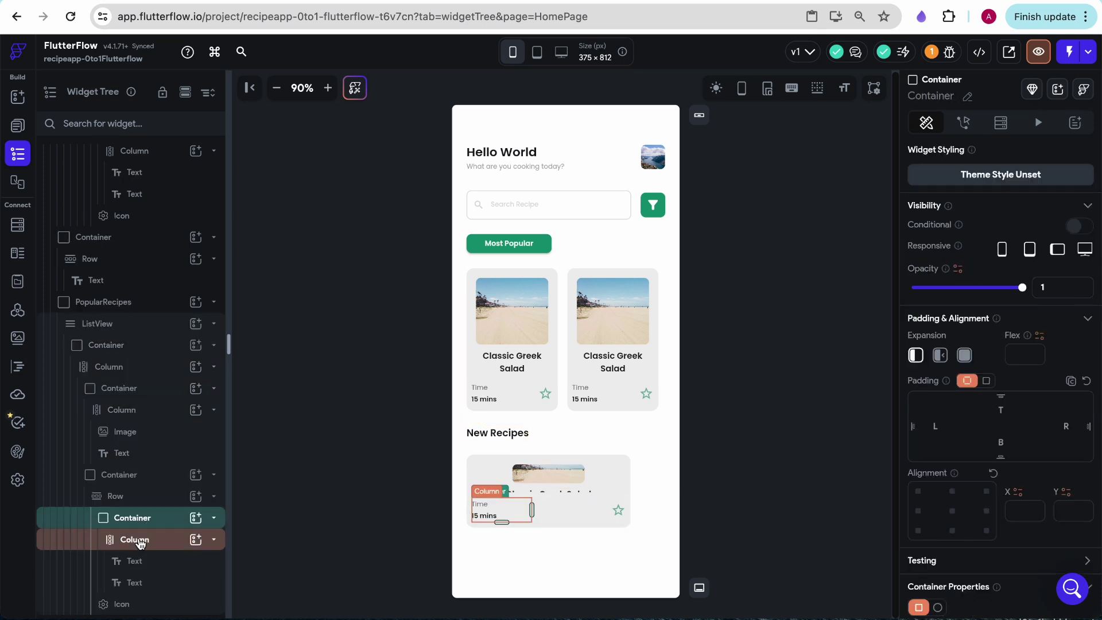
left_click(142, 542)
right_click(162, 545)
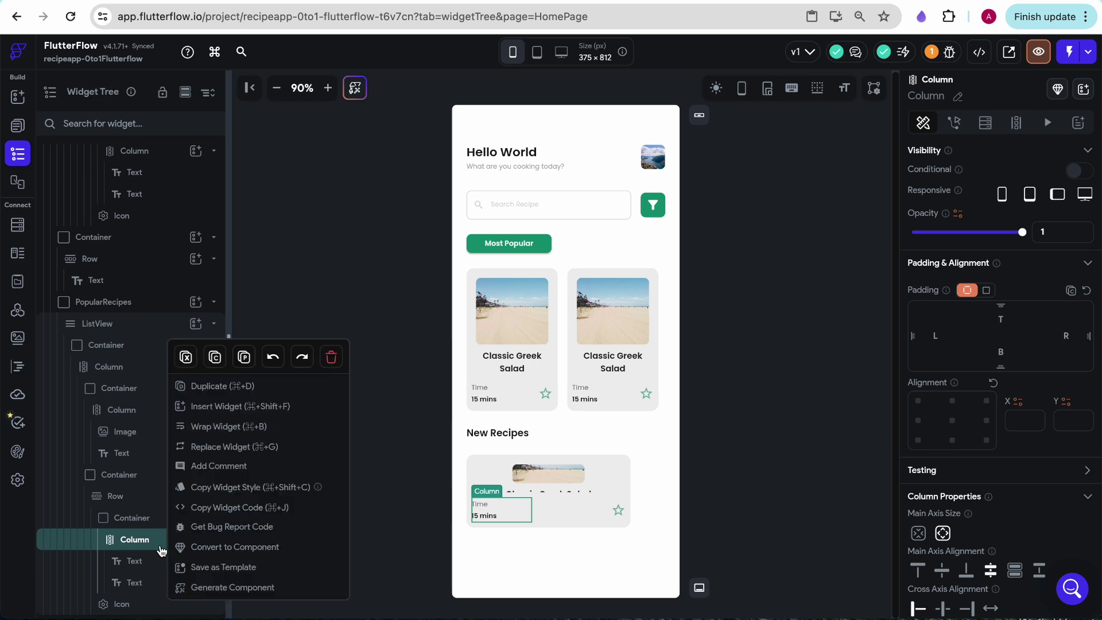
left_click(330, 357)
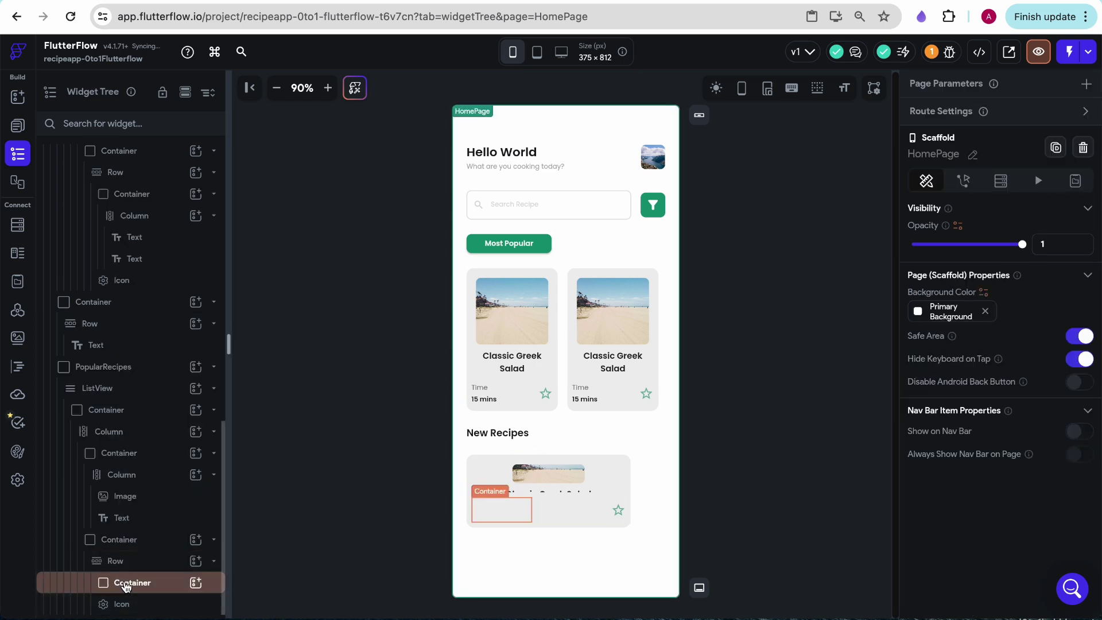
- Add a Row with an Image inside it to the emptied Container in the New Recipes card's bottom row
left_click(134, 582)
left_click(17, 97)
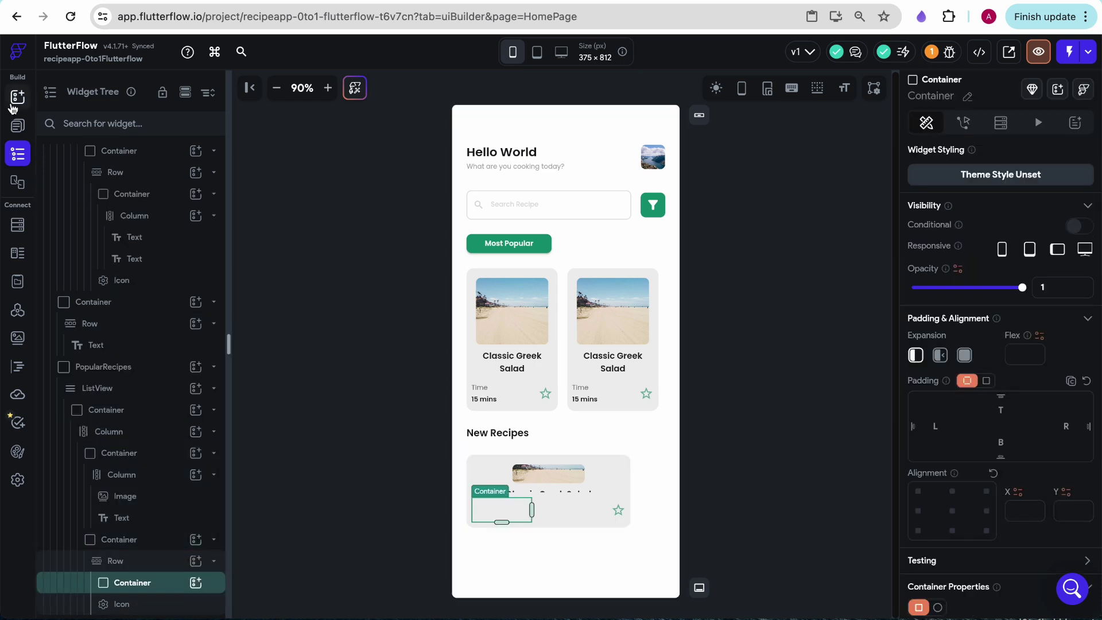
left_click_drag(143, 352, 497, 512)
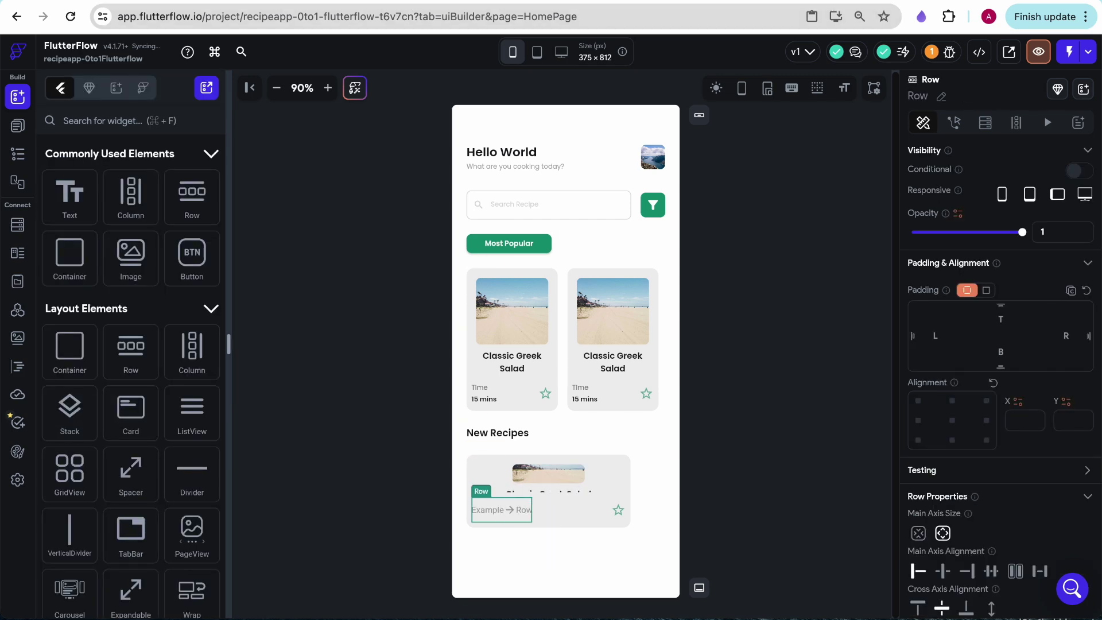
key("ctrl+Tab")
key("ctrl+shift+Tab")
left_click_drag(131, 252, 491, 509)
left_click_drag(655, 511, 485, 511)
left_click_drag(69, 195, 498, 512)
left_click(619, 515)
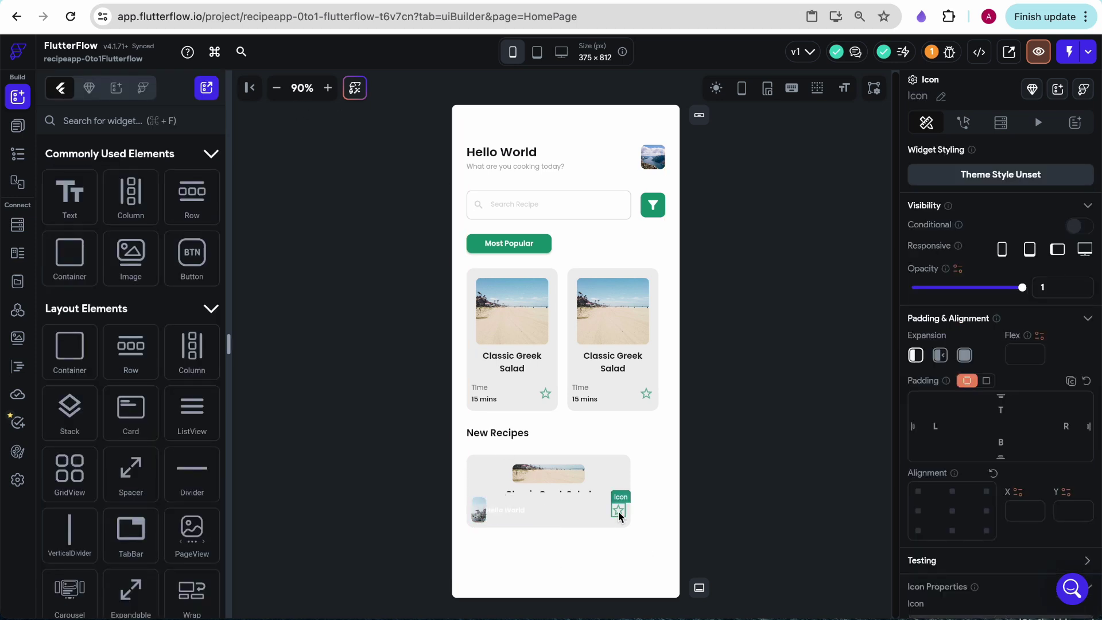
right_click(619, 515)
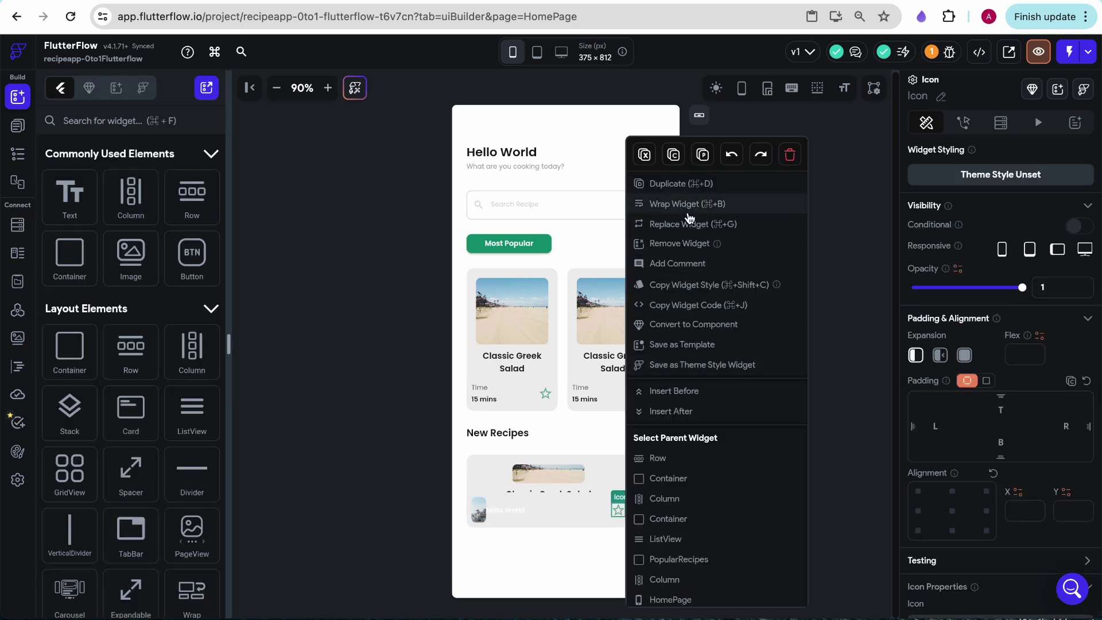
left_click(688, 206)
left_click(435, 228)
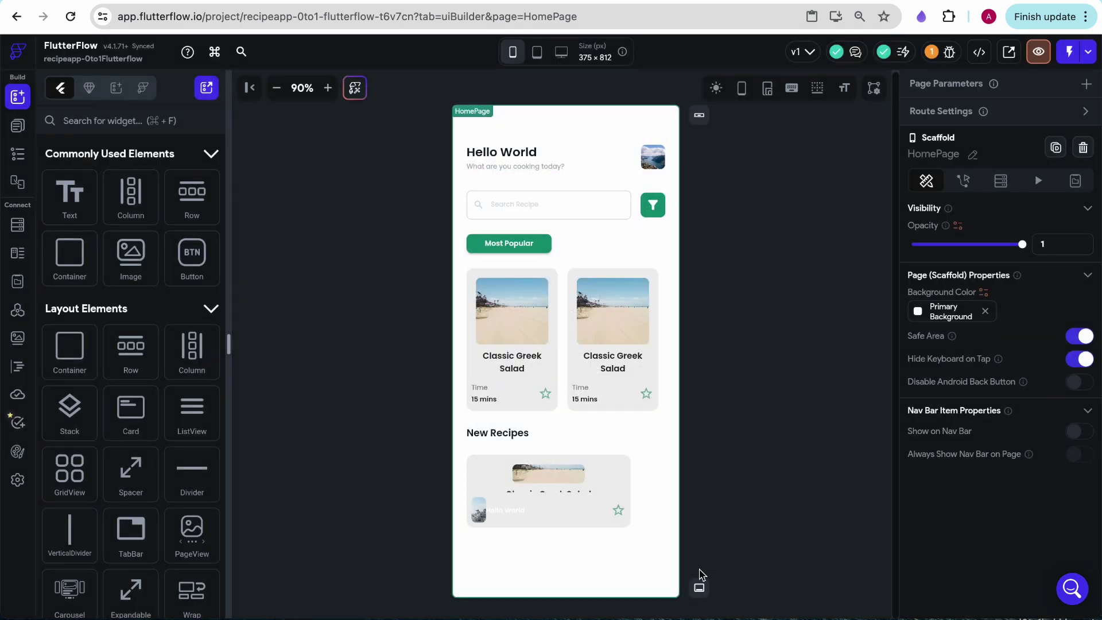
left_click(618, 510)
left_click(16, 126)
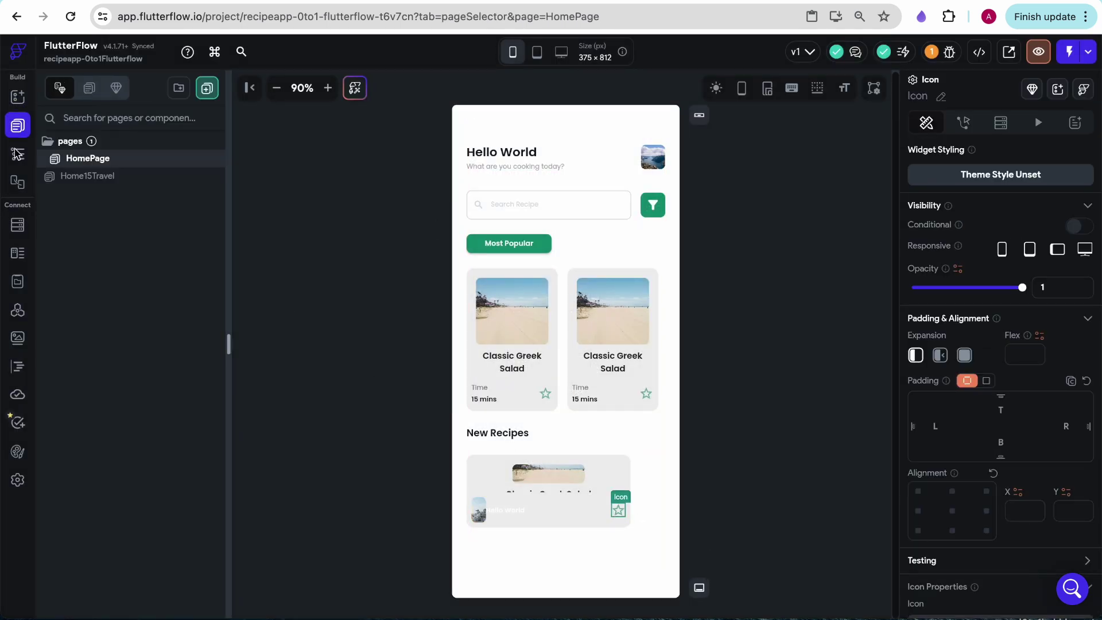
left_click(16, 154)
scroll(113, 445, "down", 5)
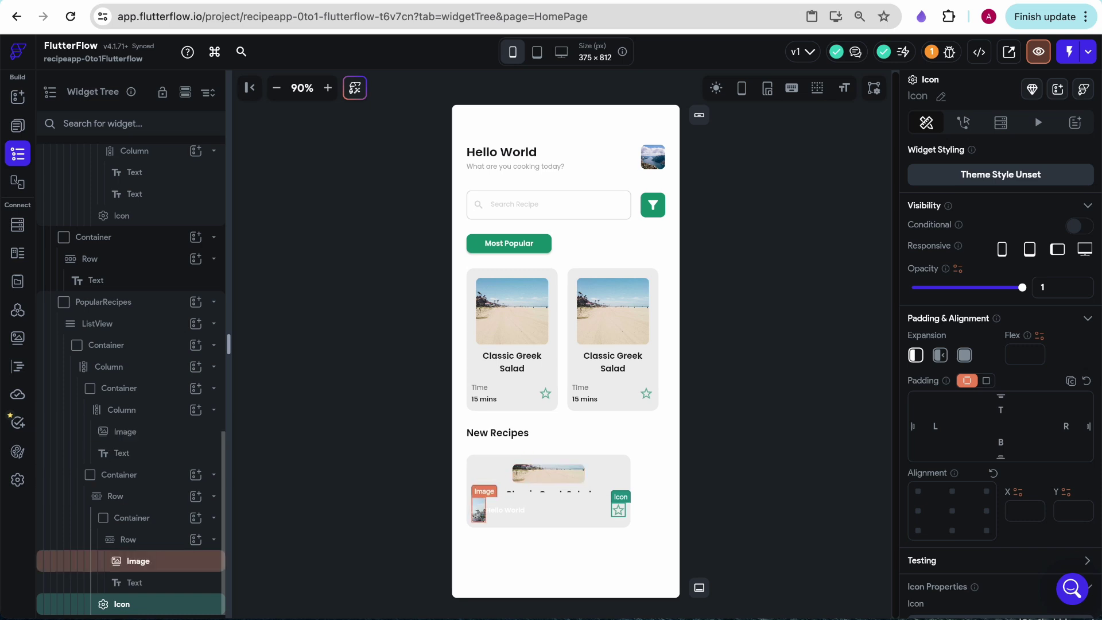
key("super+z")
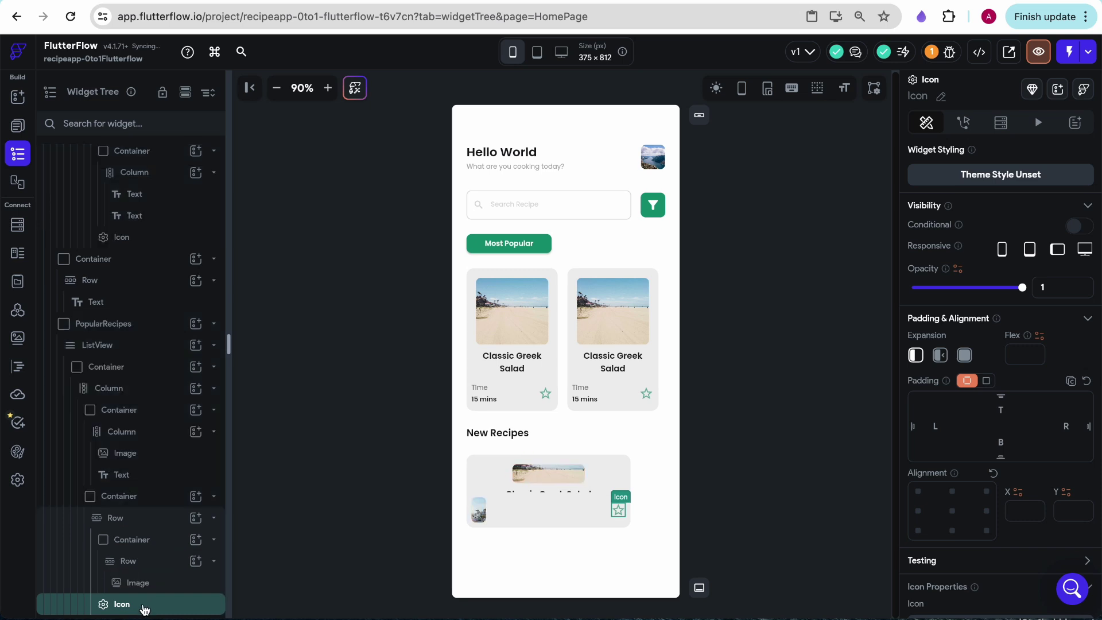
- Wrap the star icon of the New Recipes card in a Container
right_click(144, 609)
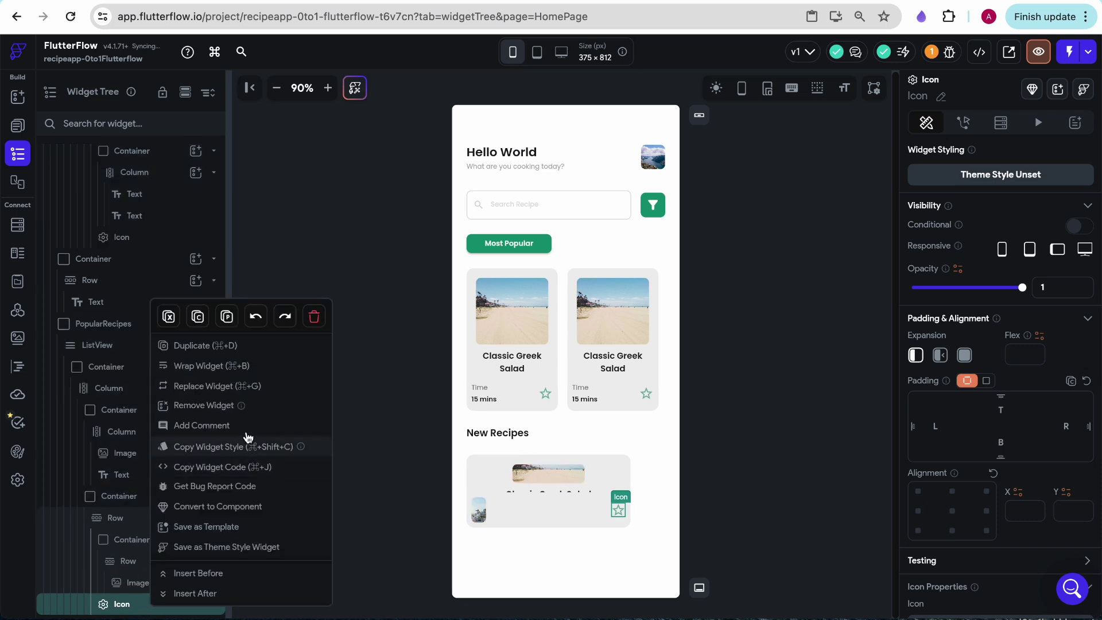
left_click(220, 374)
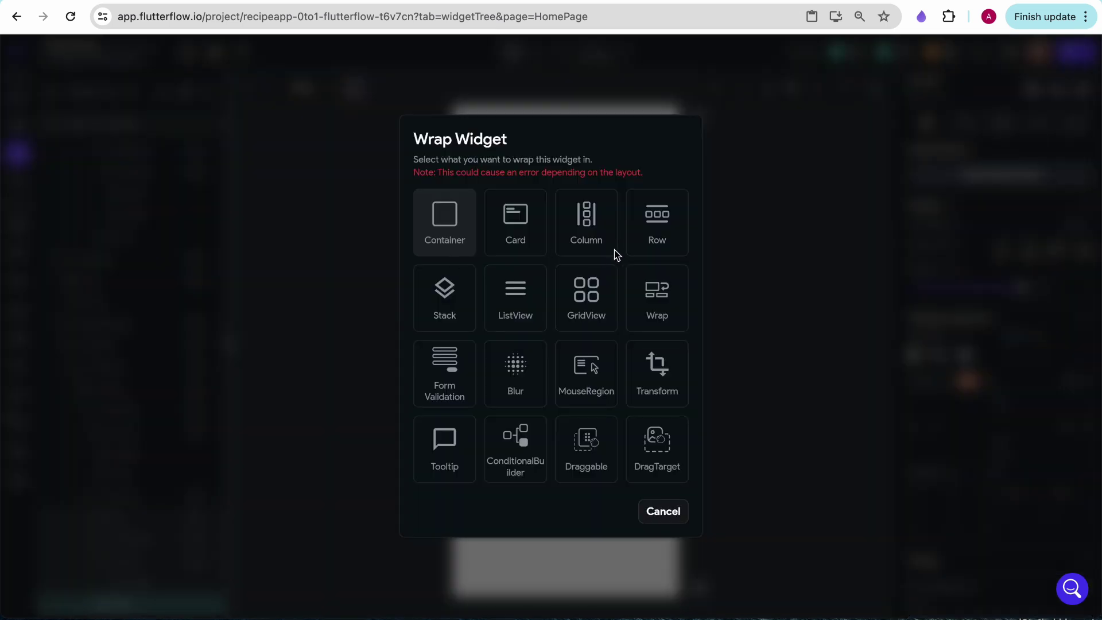
left_click(460, 238)
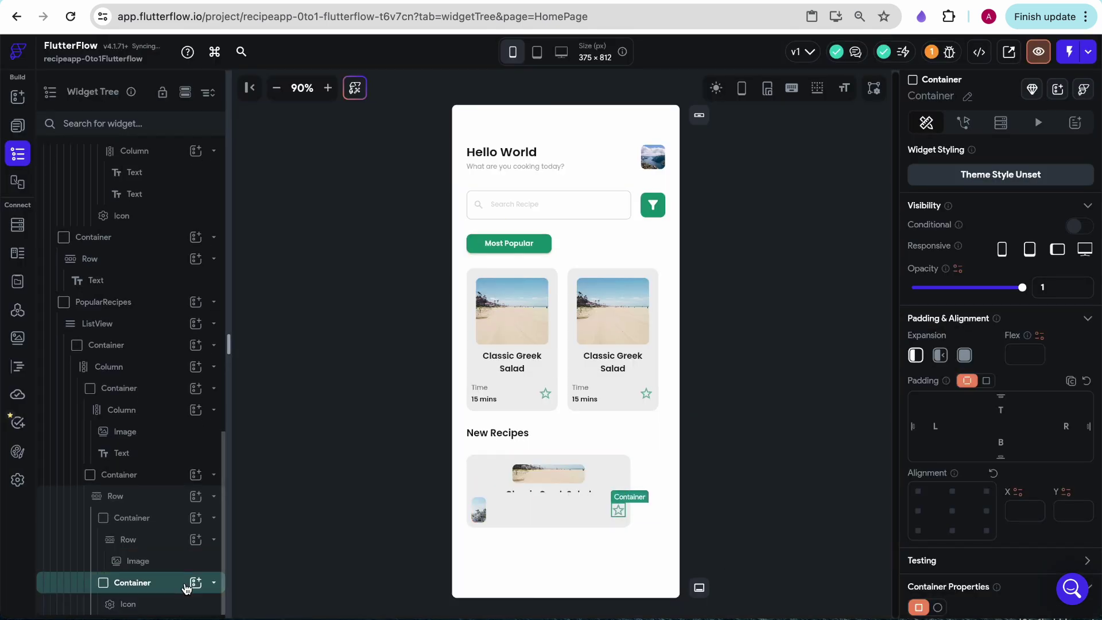
left_click(196, 582)
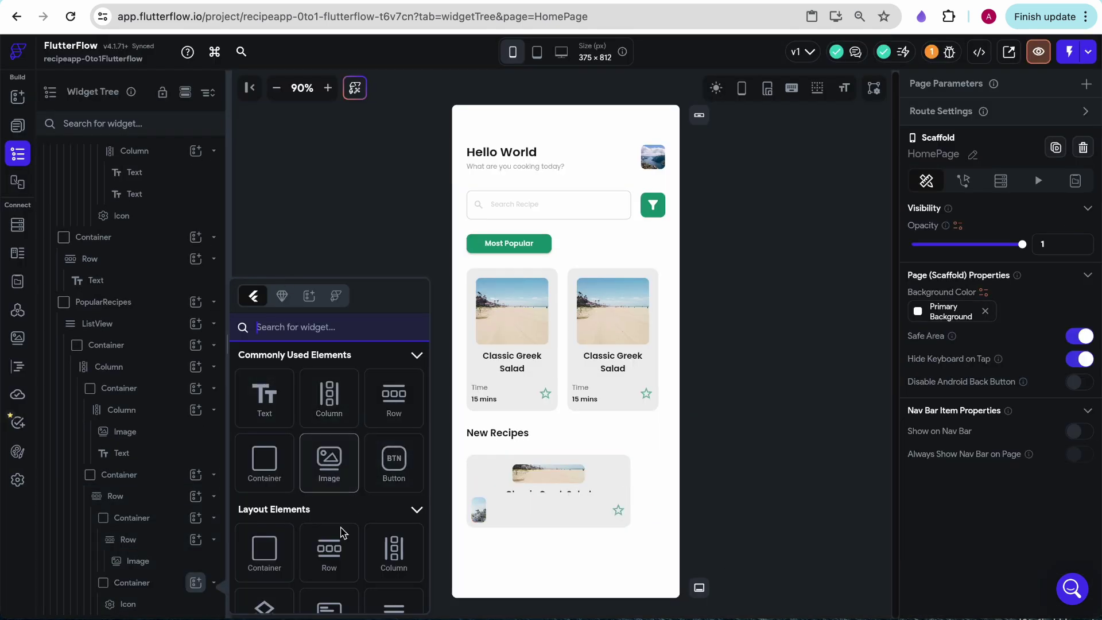
left_click(329, 551)
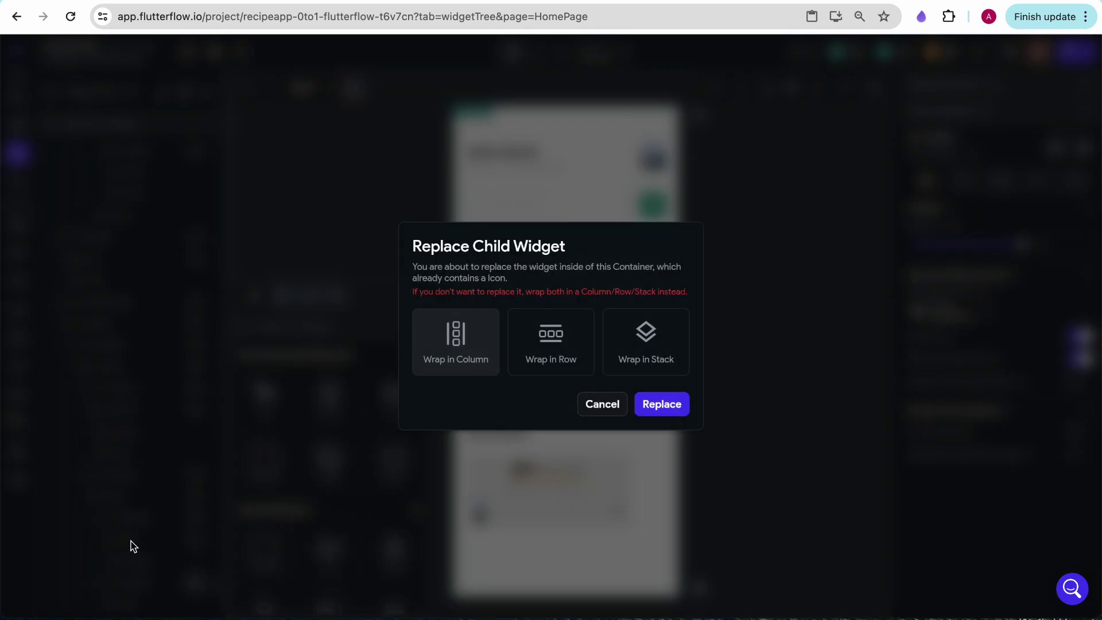
left_click(606, 405)
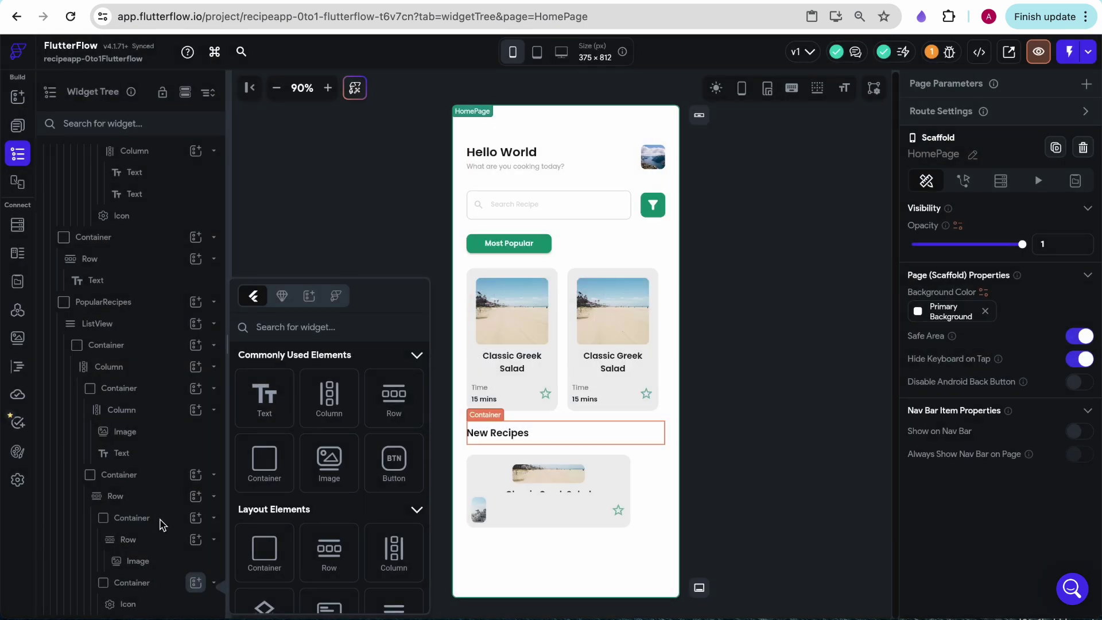
- Wrap the star icon inside its new Container in a Row
left_click(141, 603)
right_click(138, 610)
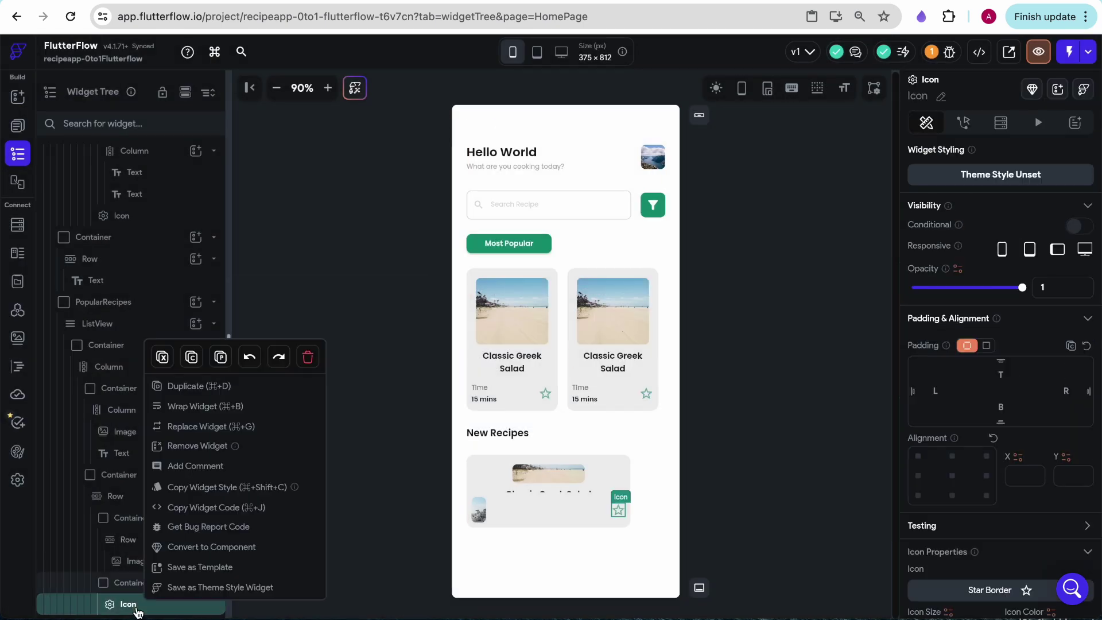
left_click(218, 408)
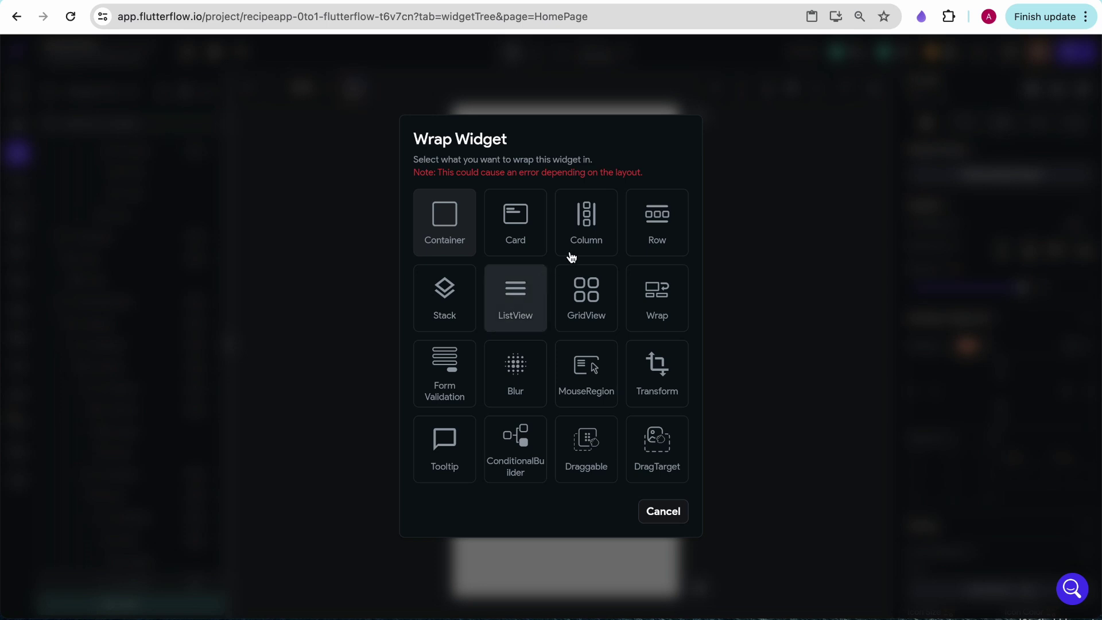
left_click(638, 234)
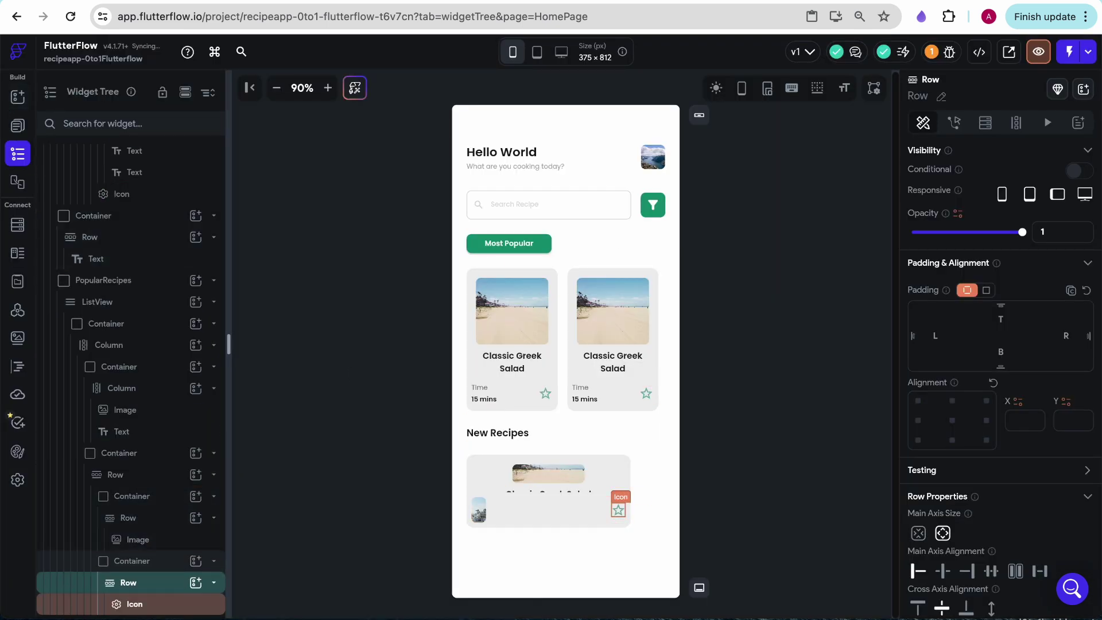
- Add a Text widget after the star icon in its Row and check the time label in the Figma mockup
left_click(196, 582)
left_click(270, 396)
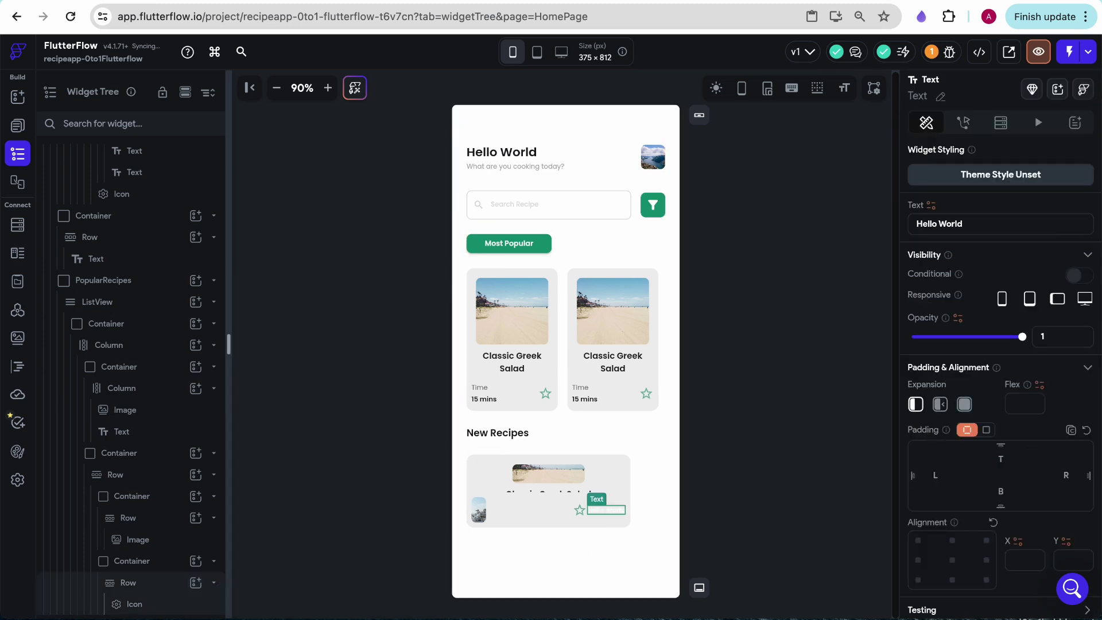
left_click(320, 1)
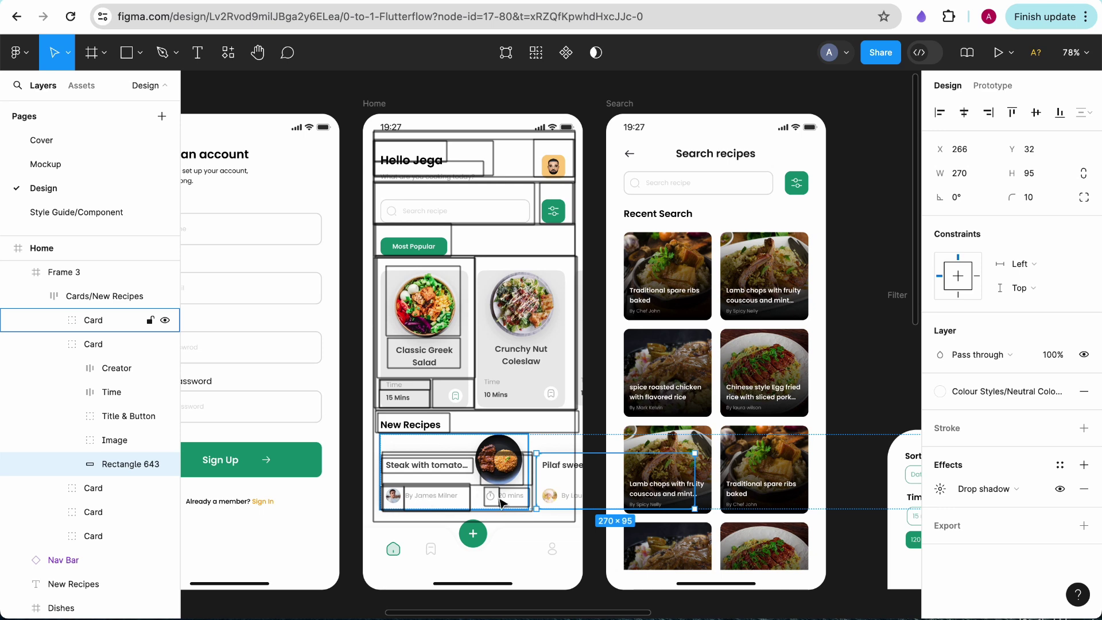
left_click(202, 1)
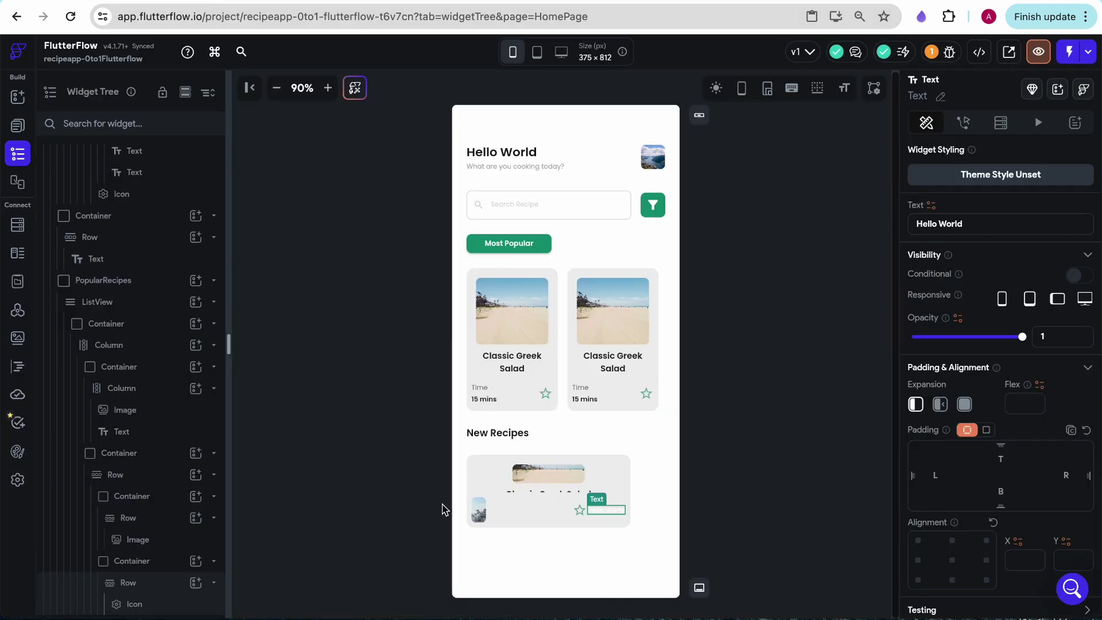
- Add a Text widget after the creator Image in the New Recipes card's bottom row
left_click(505, 510)
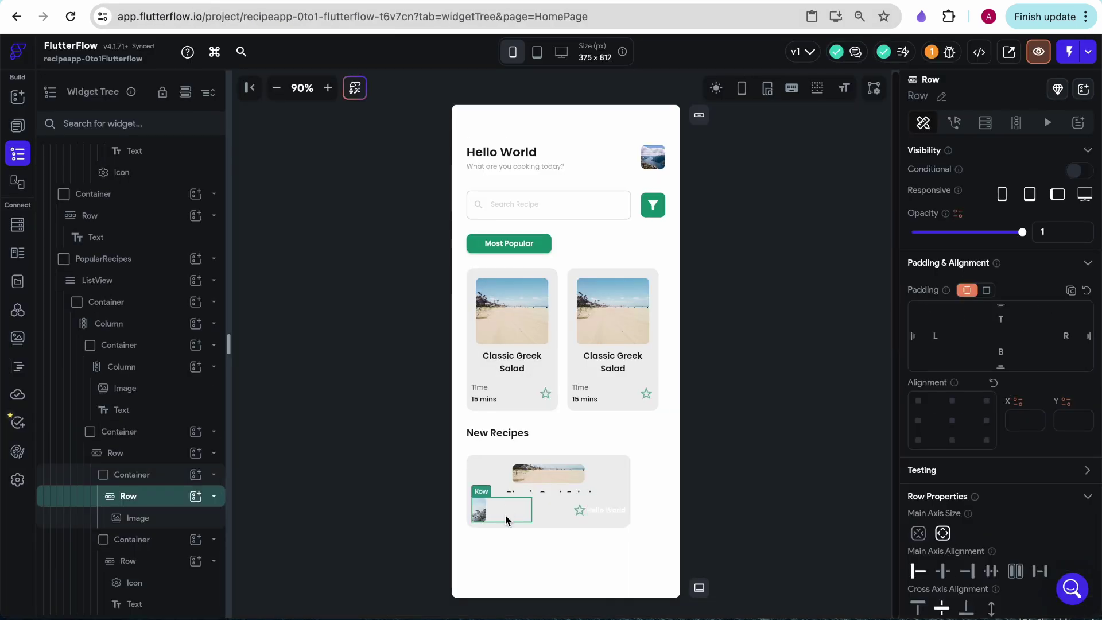
left_click(190, 513)
left_click(196, 496)
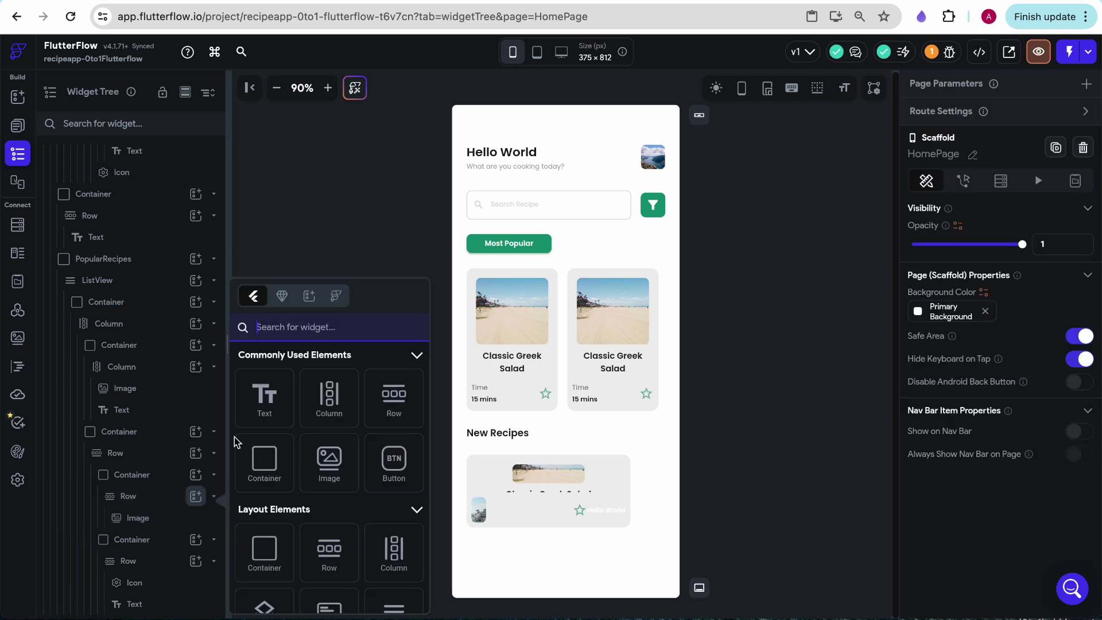
left_click(264, 397)
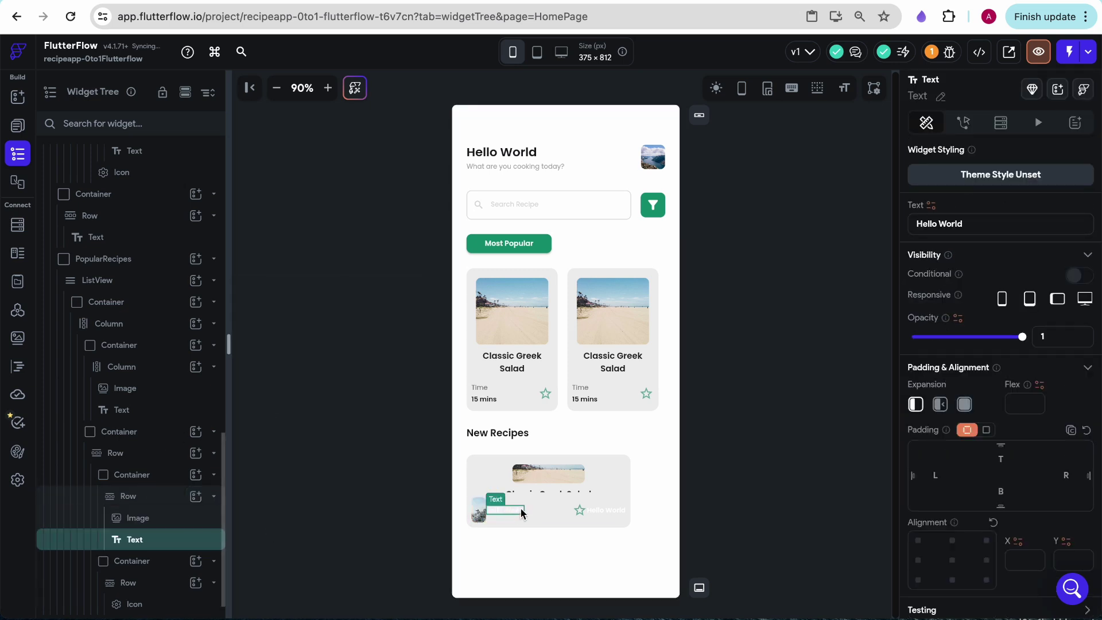
- Check the creator avatar's size in the Figma mockup and set the card's creator Image to 25 by 25 px with border radius 24
key("ctrl+Tab")
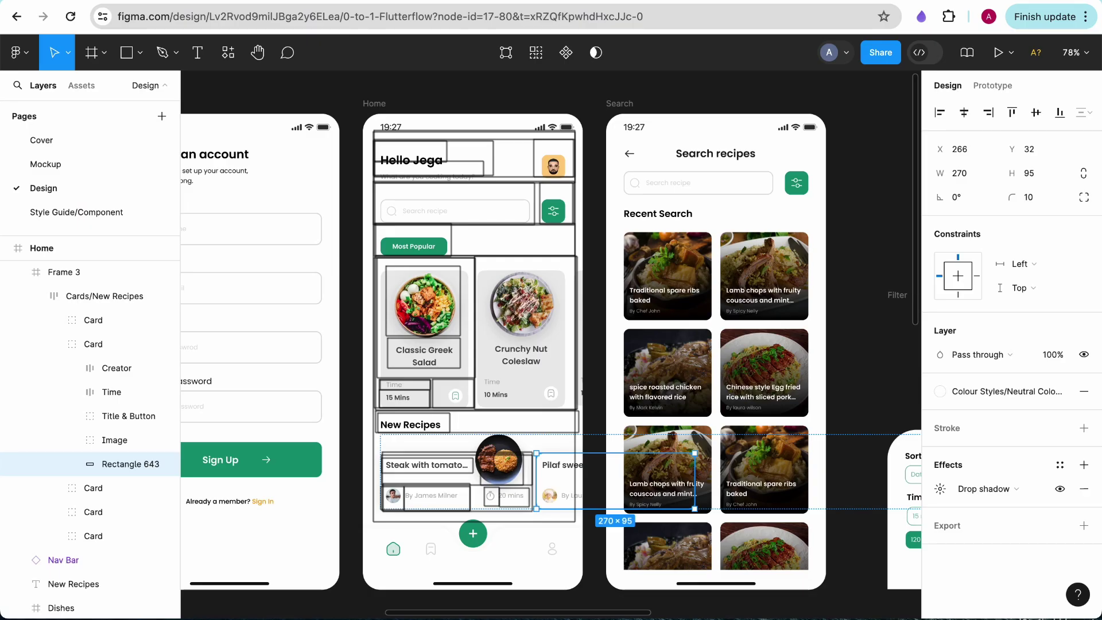
left_click(391, 498)
double_click(392, 499)
left_click(393, 497)
key("ctrl+Tab")
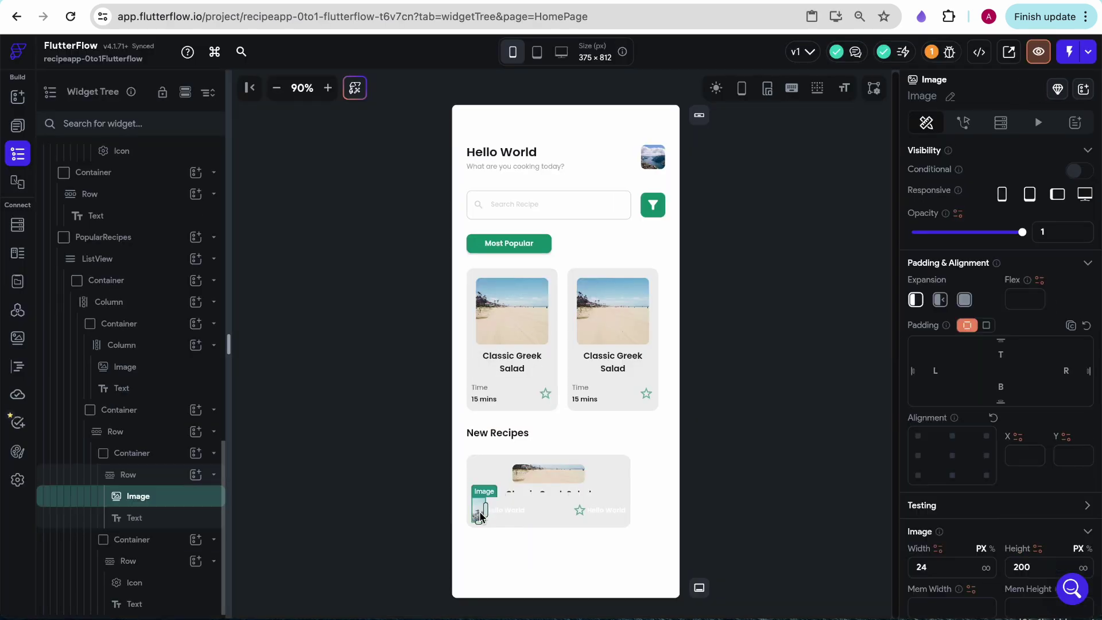
scroll(977, 374, "down", 4)
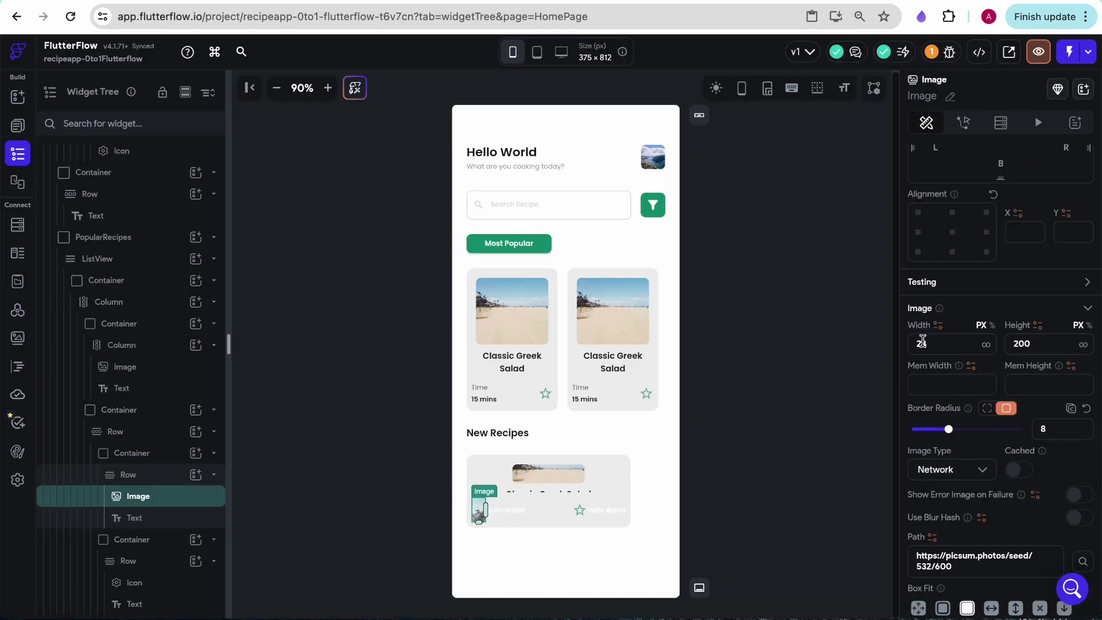
type("2525")
scroll(944, 388, "down", 1)
left_click_drag(948, 373, 1024, 374)
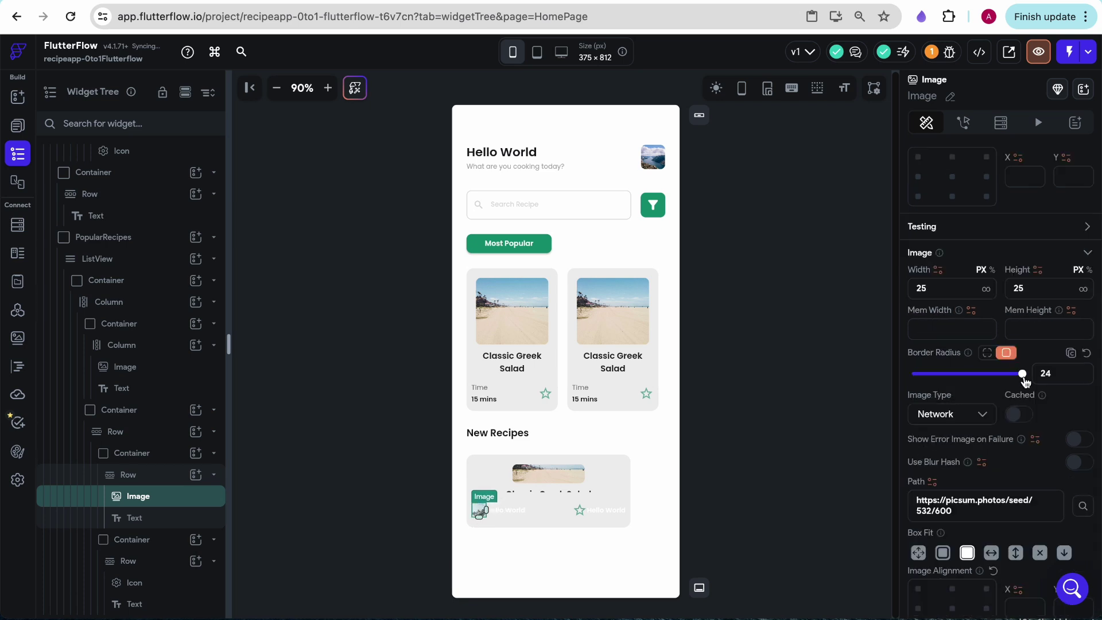
left_click(772, 458)
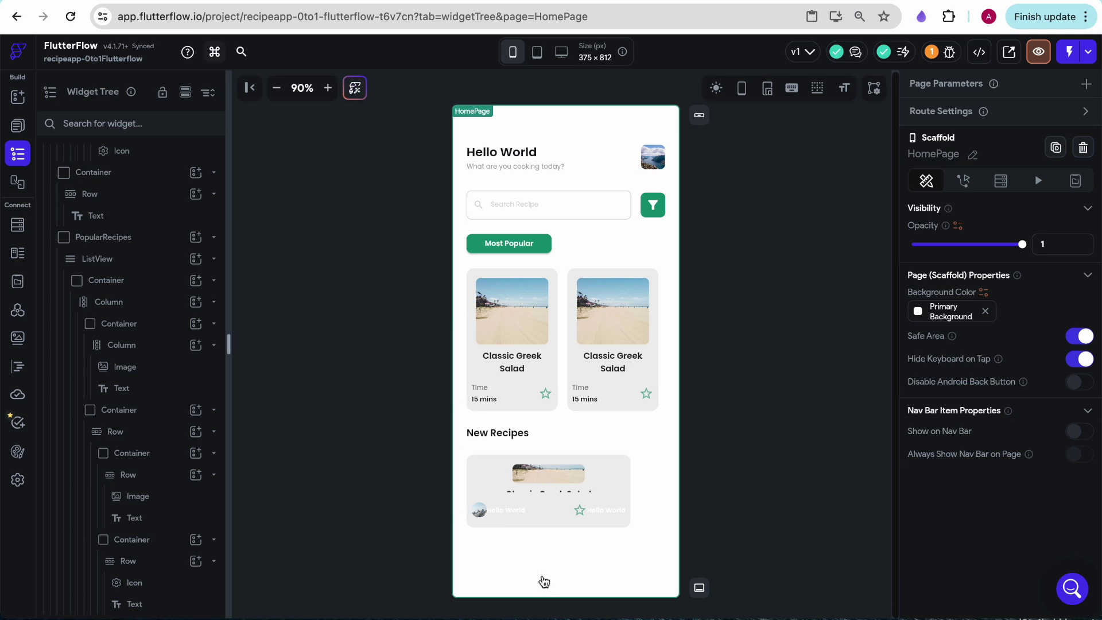
- Apply the Title Large text style to the creator Text and set its content to "By" followed by the creator's name
left_click(506, 511)
scroll(1036, 435, "down", 5)
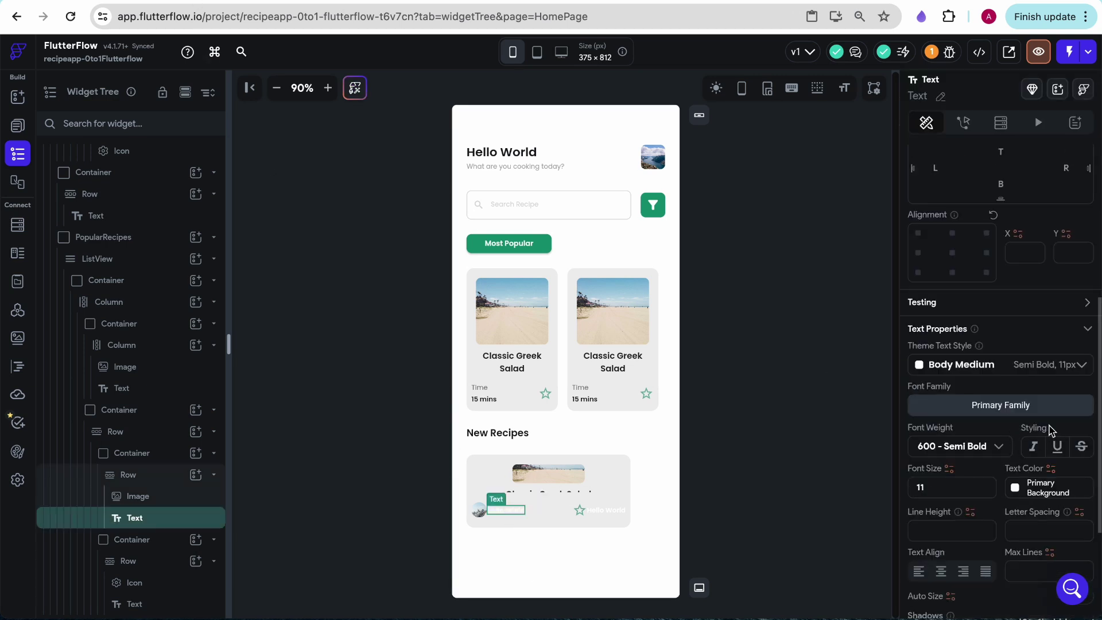
left_click(1063, 375)
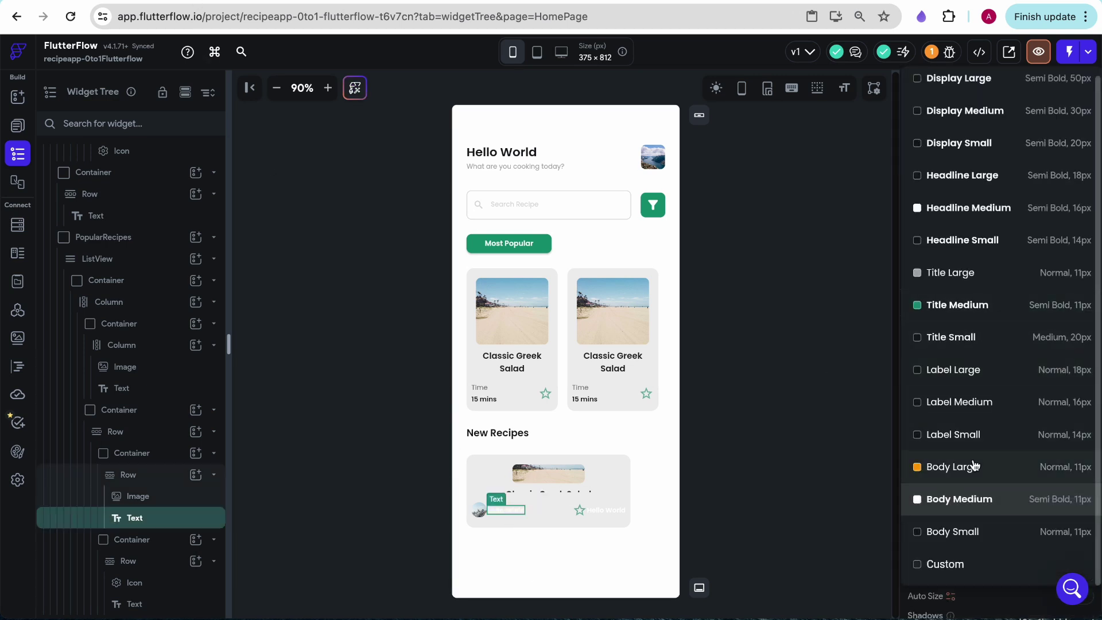
left_click(999, 272)
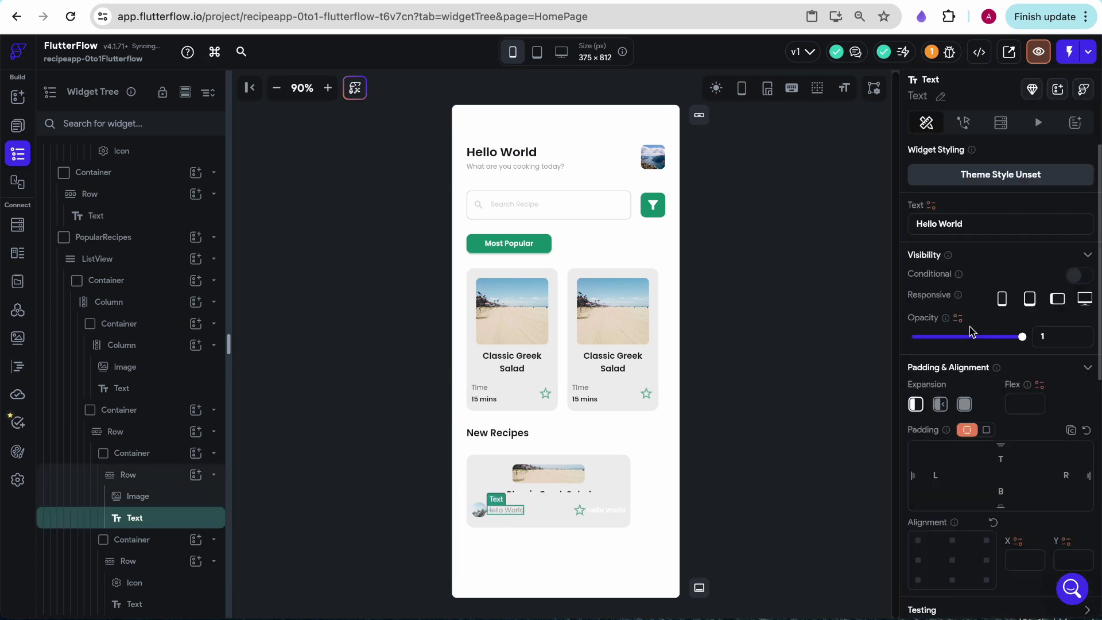
triple_click(966, 223)
type("BY")
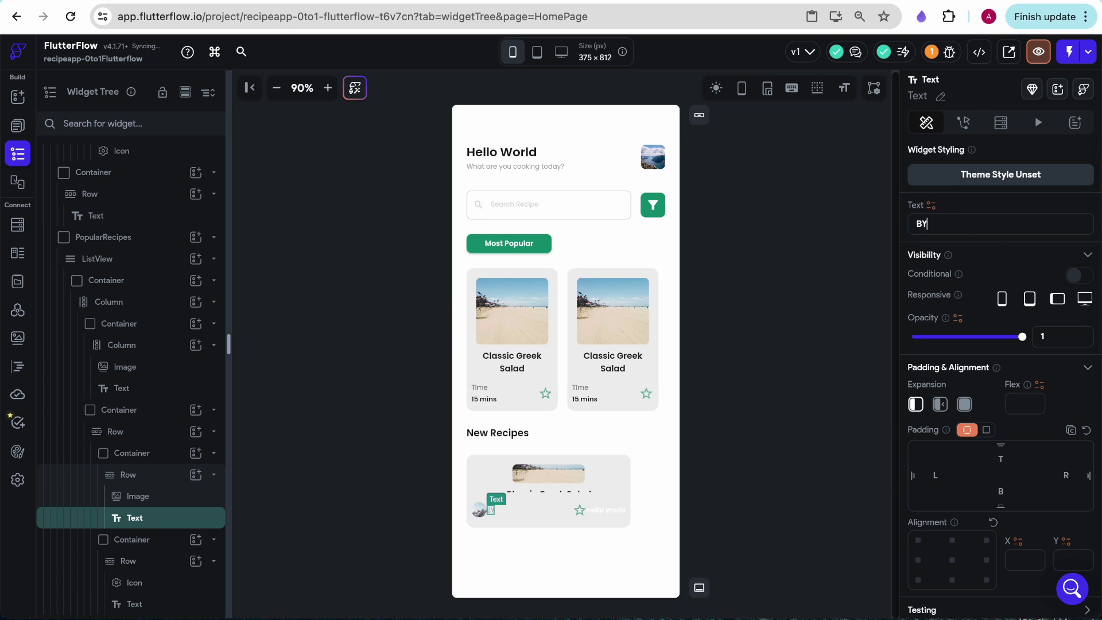
type(" Aanya S")
left_click(815, 322)
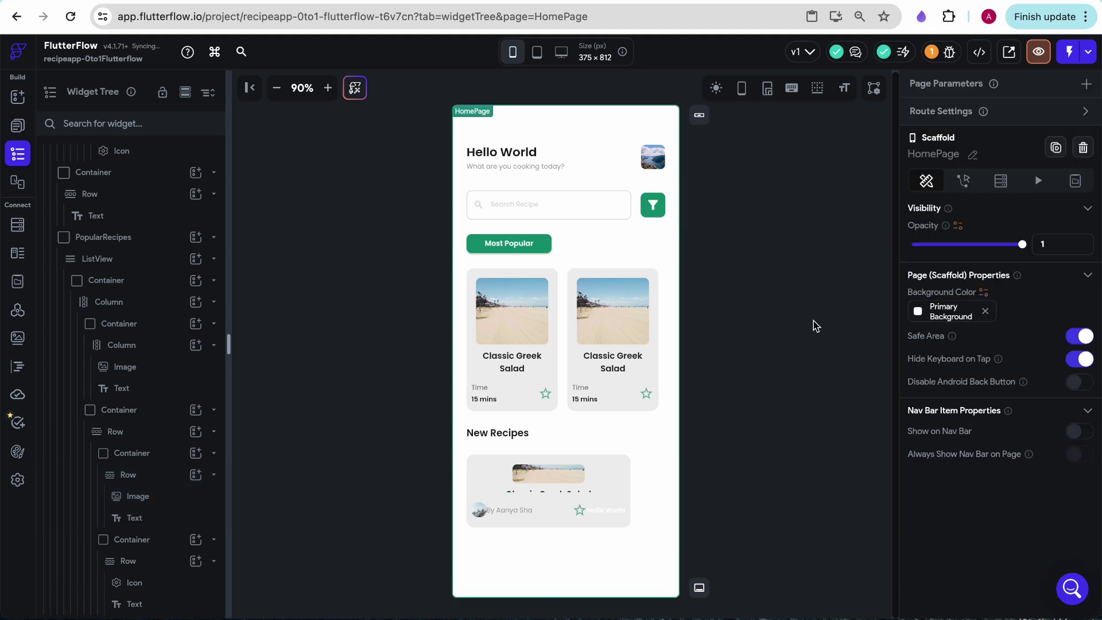
- Replace the New Recipes card's star icon with Timer Outlined and set its color to Secondary Text
left_click(580, 511)
scroll(1004, 477, "down", 3)
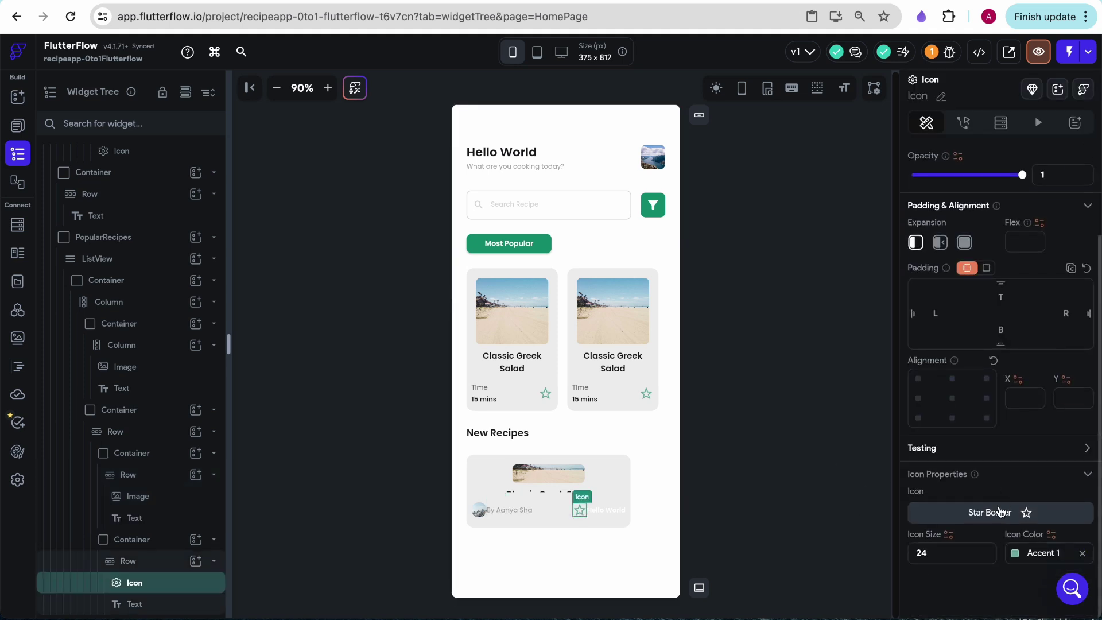
left_click(1000, 510)
type("time")
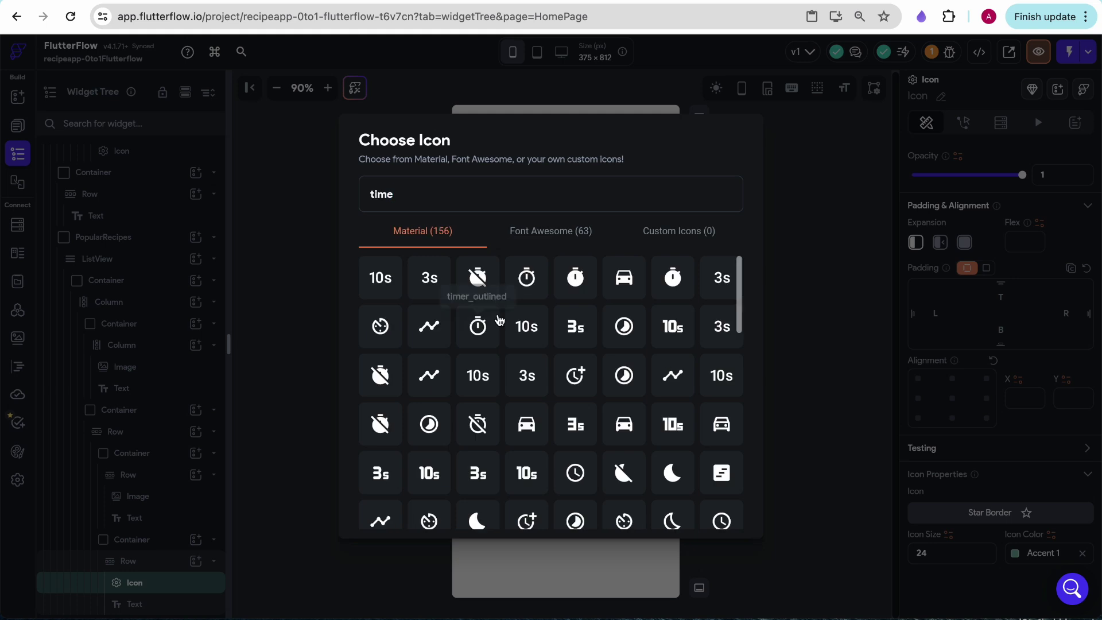
left_click(480, 328)
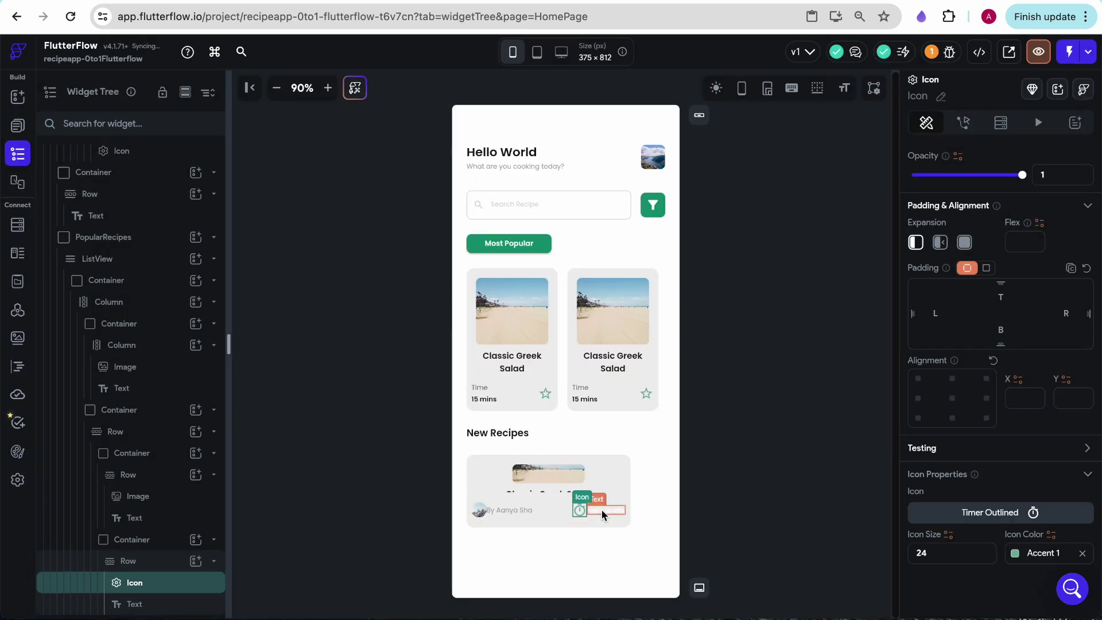
left_click(1026, 558)
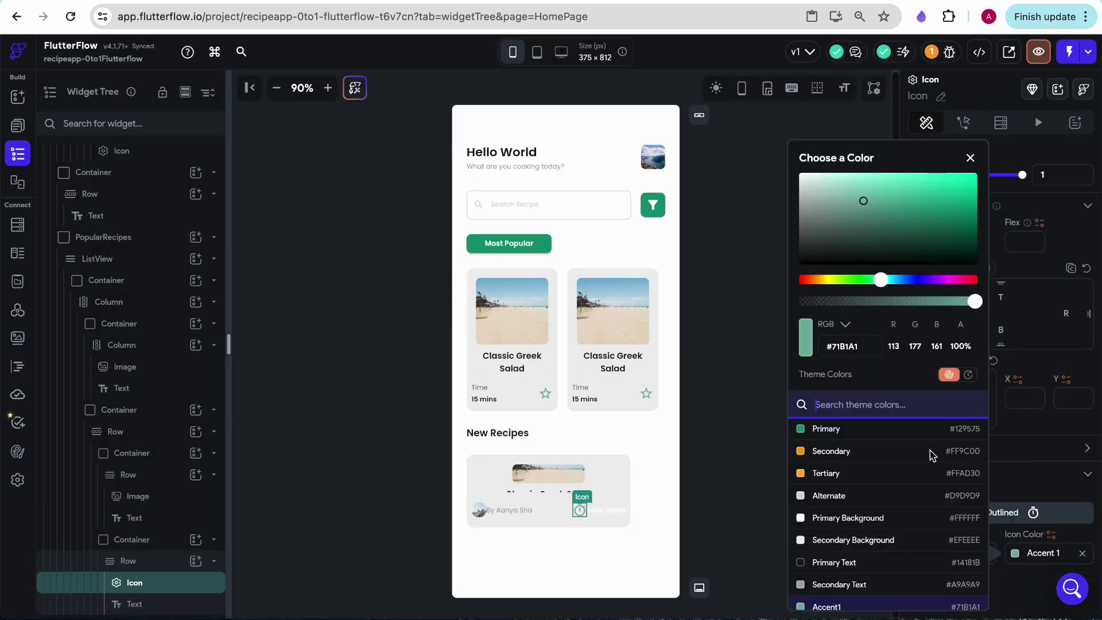
left_click(842, 584)
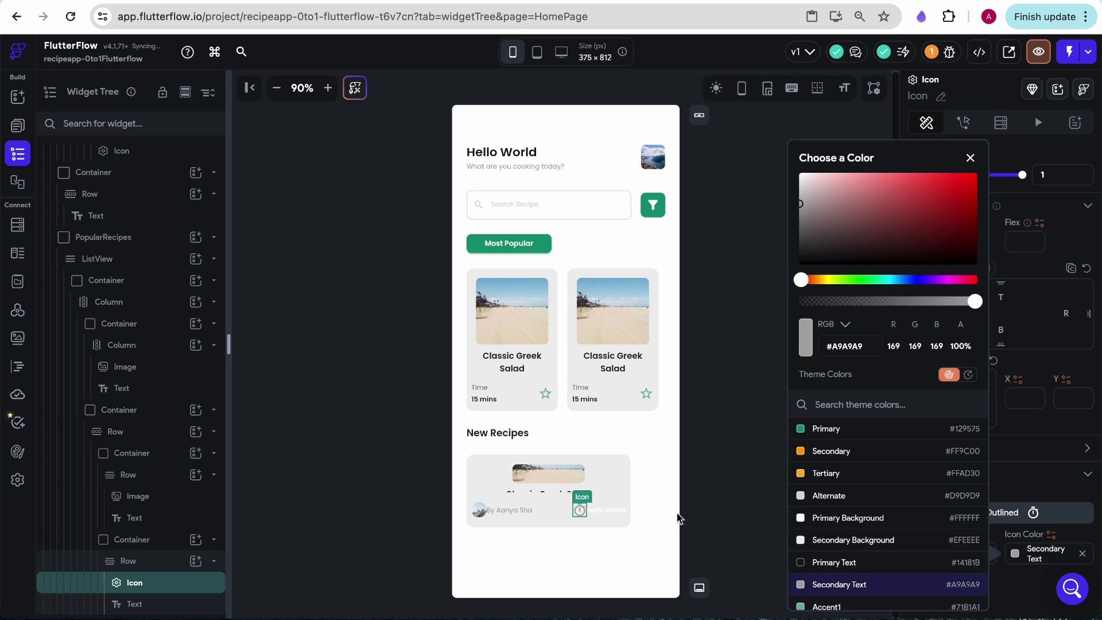
- Apply the Title Large text style to the Text beside the timer icon and complete the surname in the creator Text
left_click(623, 510)
left_click(961, 561)
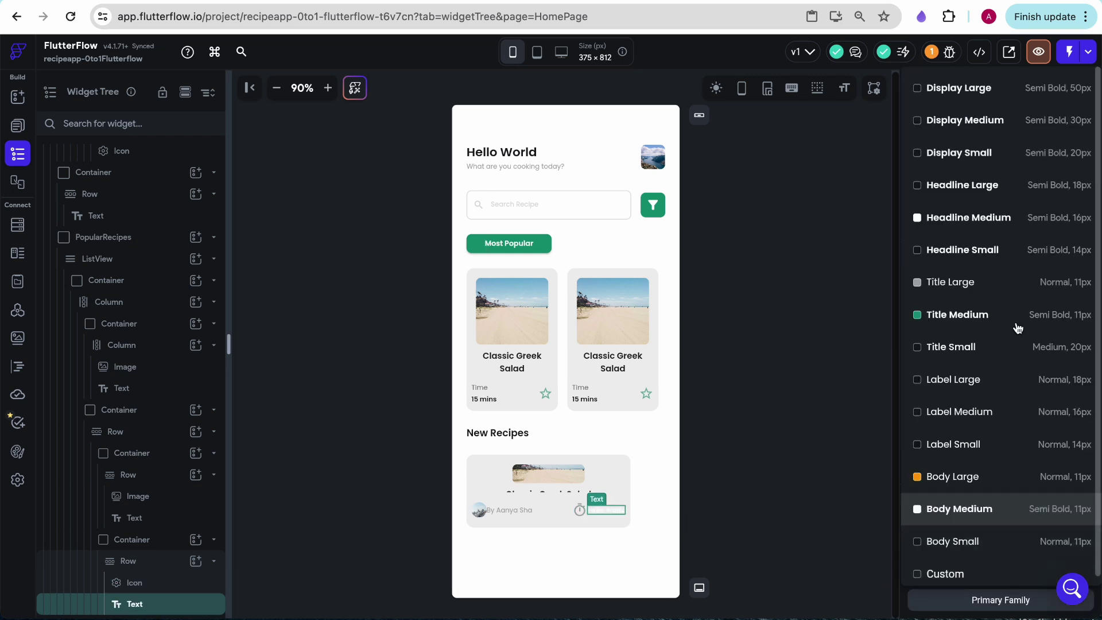
left_click(1066, 287)
left_click(727, 495)
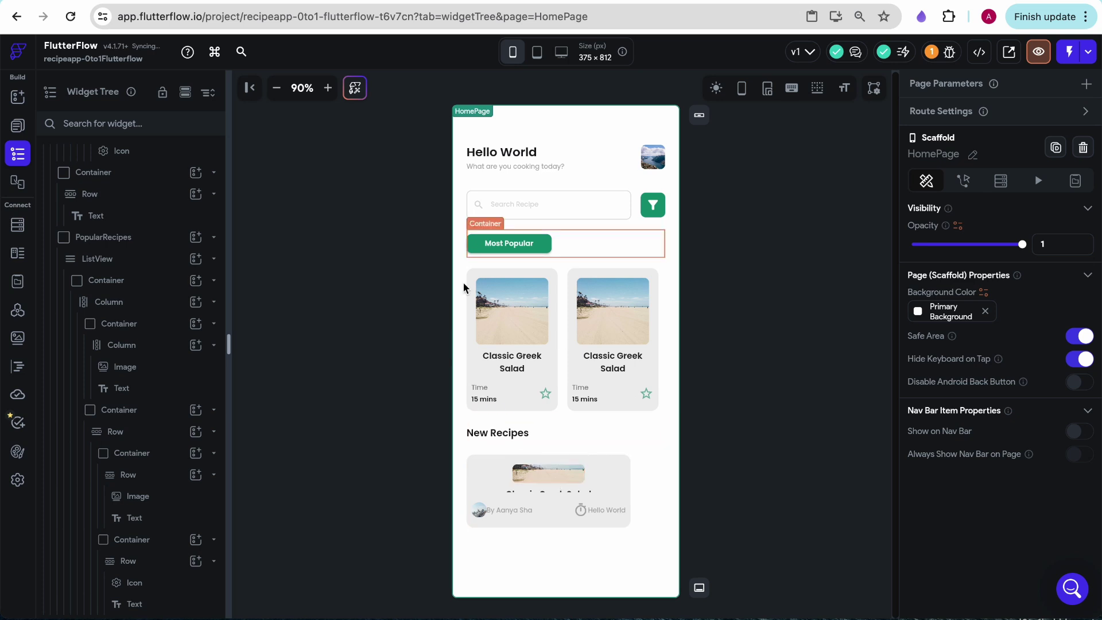
left_click(509, 510)
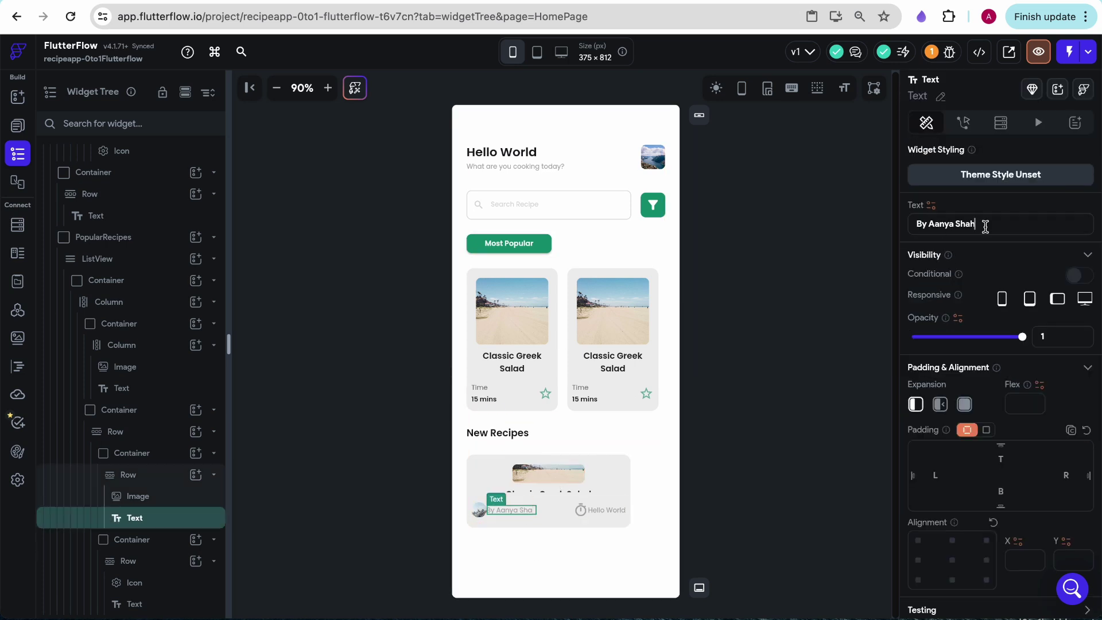
- Align the timer Row's items to the end and set items spacing to 8 in both the timer Row and the creator Row
left_click(132, 540)
left_click(143, 561)
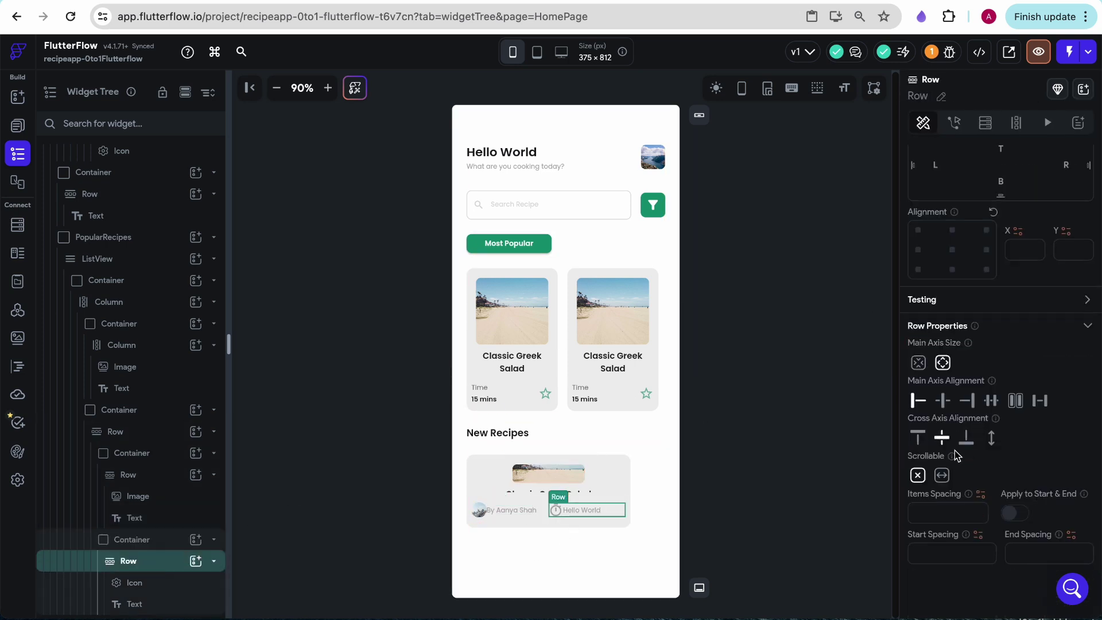
left_click(974, 404)
left_click(955, 511)
type("8")
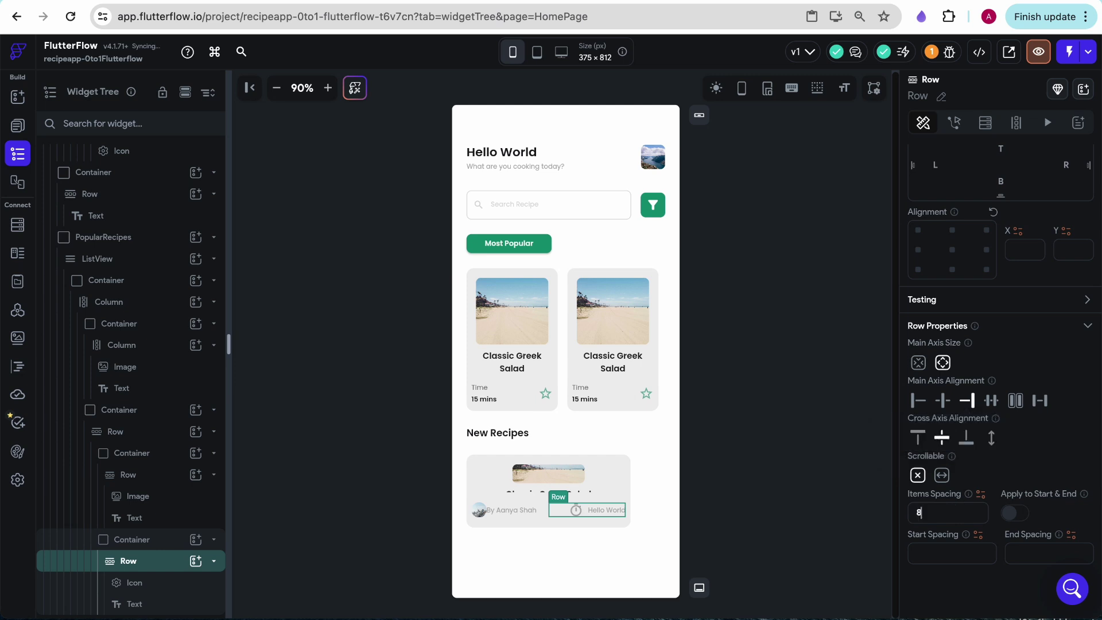
left_click(511, 515)
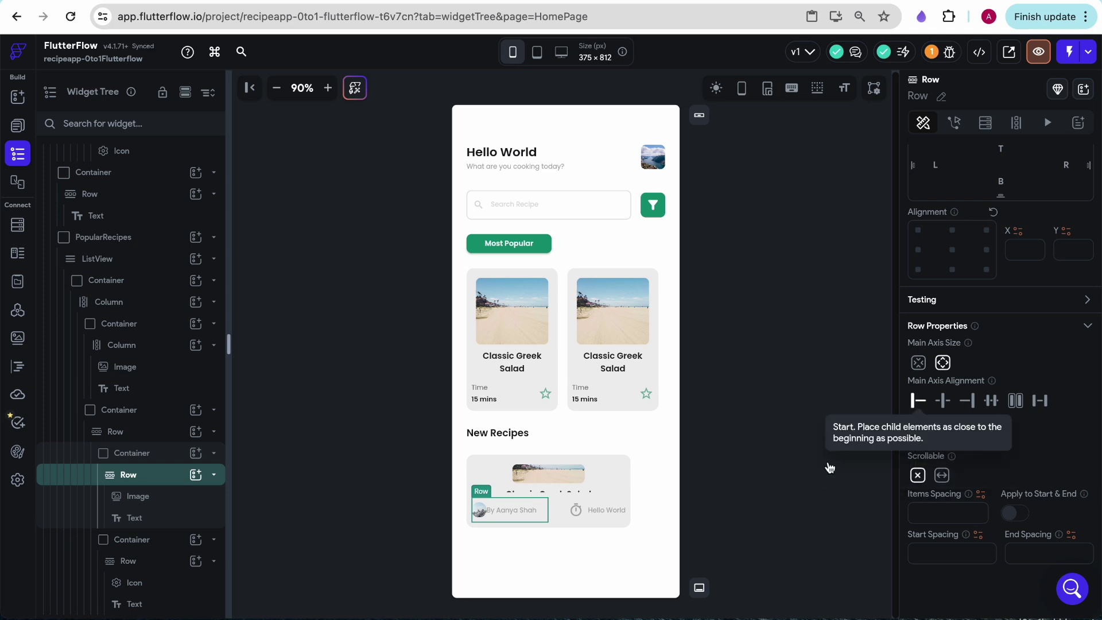
type("8")
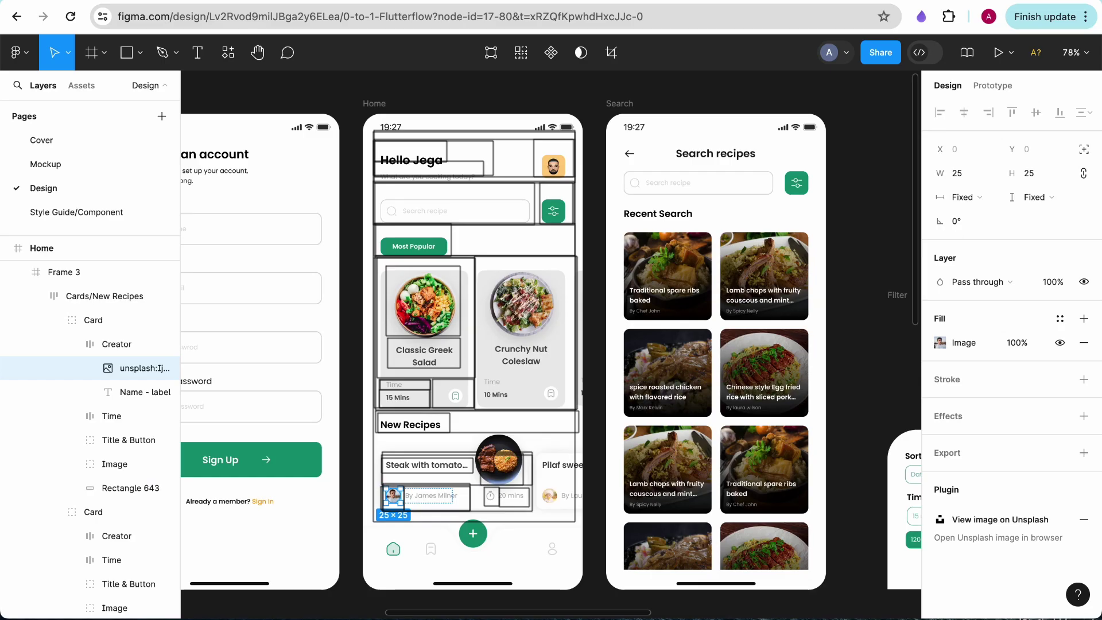
- Fill the New Recipes card's outer Container with Primary Background, enable its box shadow and clear the shadow's Y offset
left_click(309, 0)
key("ctrl+shift+Tab")
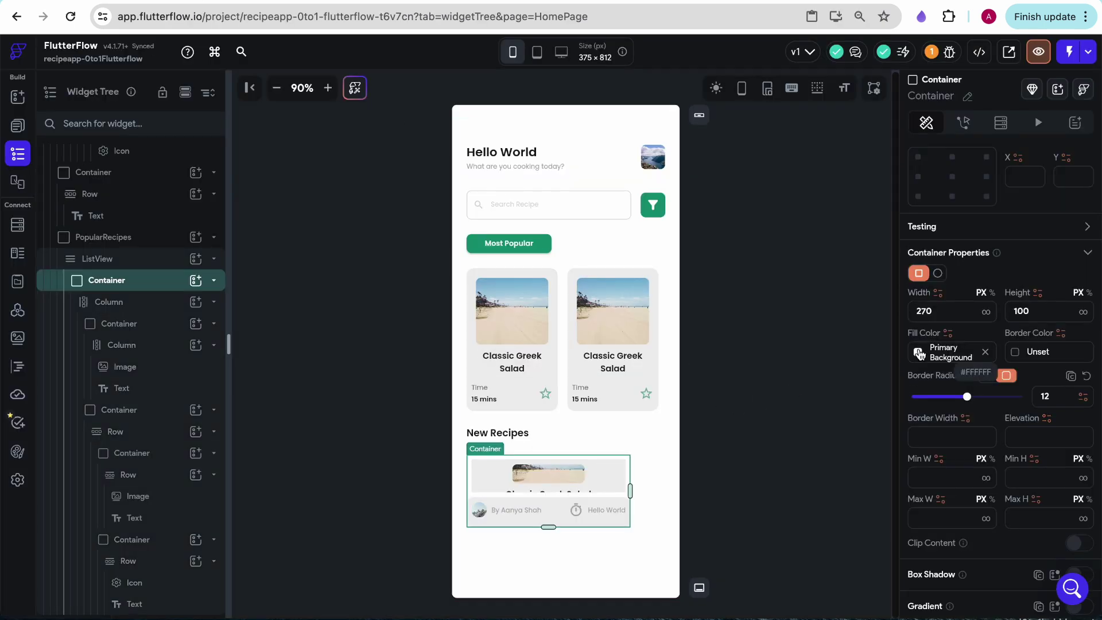
scroll(1029, 296, "down", 1)
scroll(1089, 332, "down", 3)
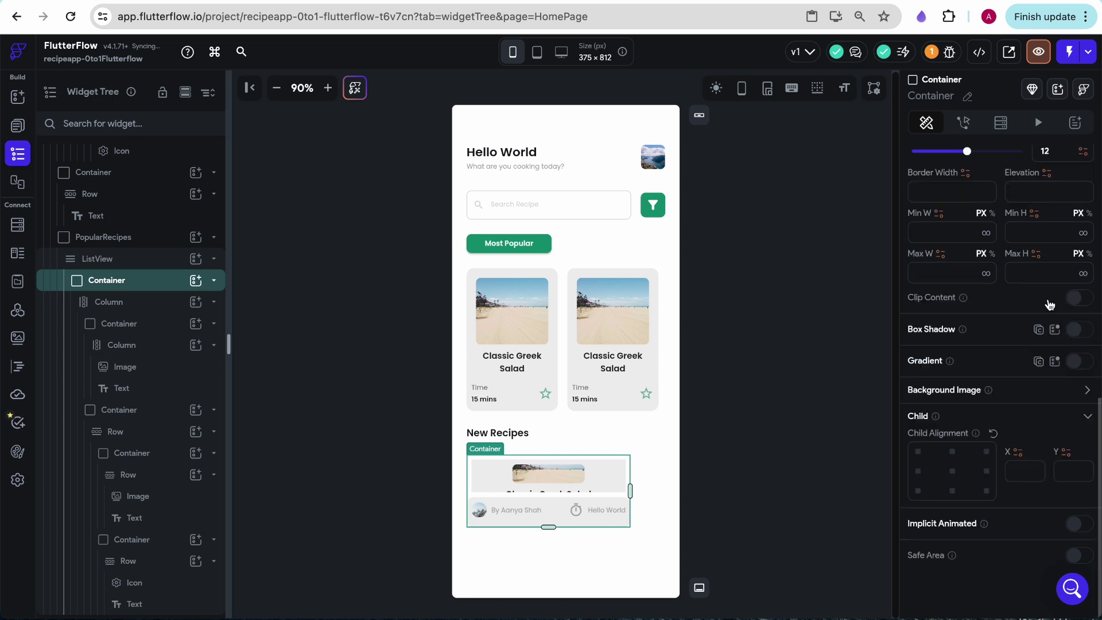
left_click(1073, 336)
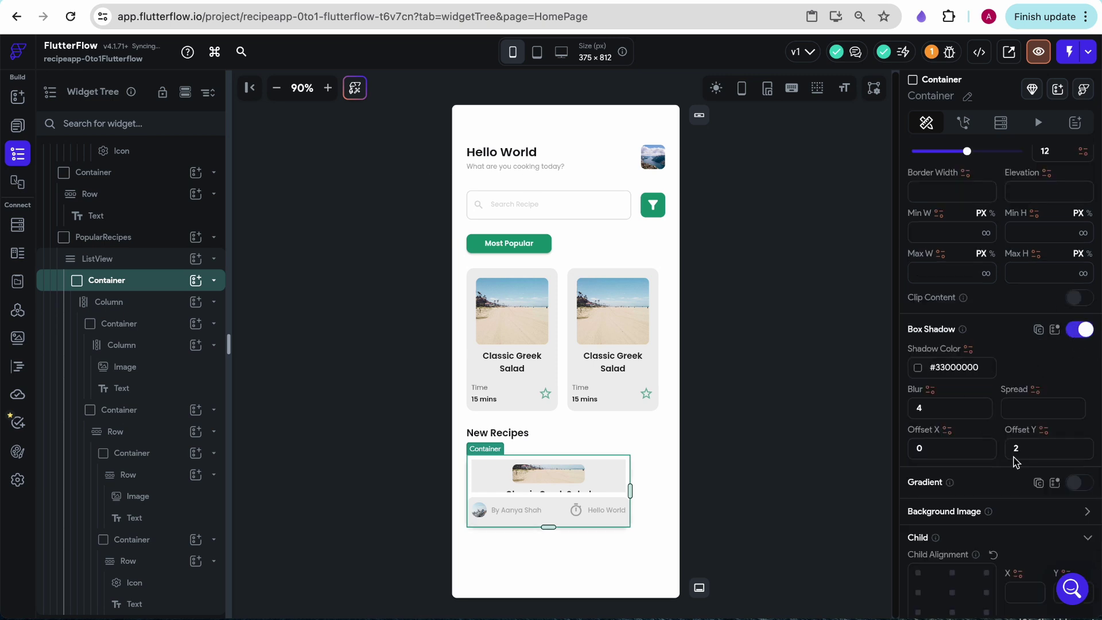
left_click(1028, 451)
key("BackSpace")
left_click(693, 495)
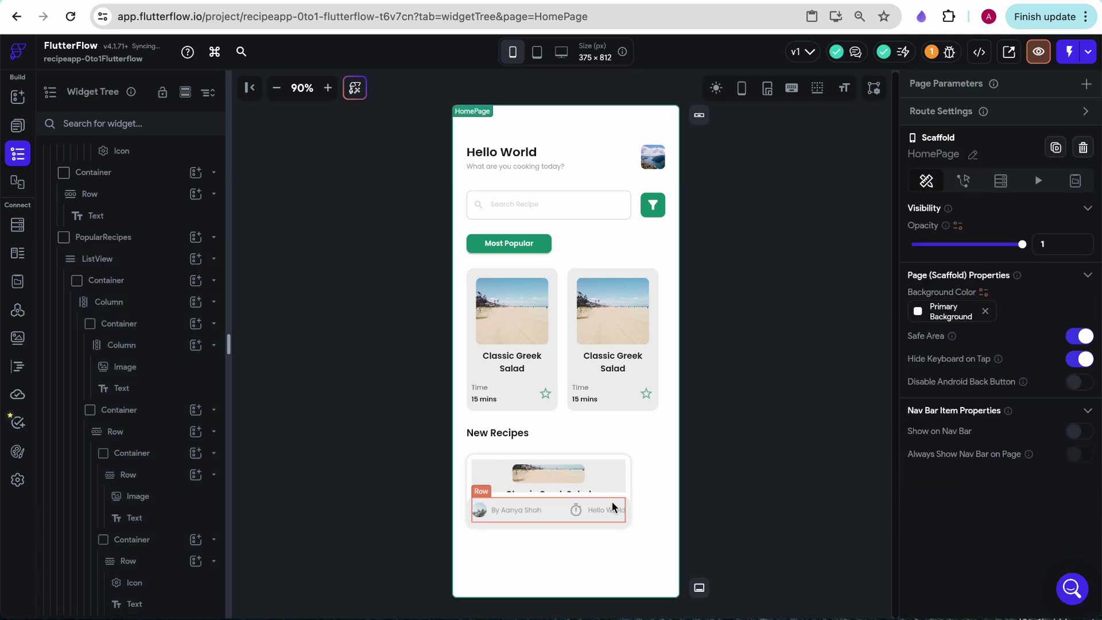
- Set the fill color of the card's bottom Container, which holds the creator and timer rows, to Primary Background
left_click(550, 518)
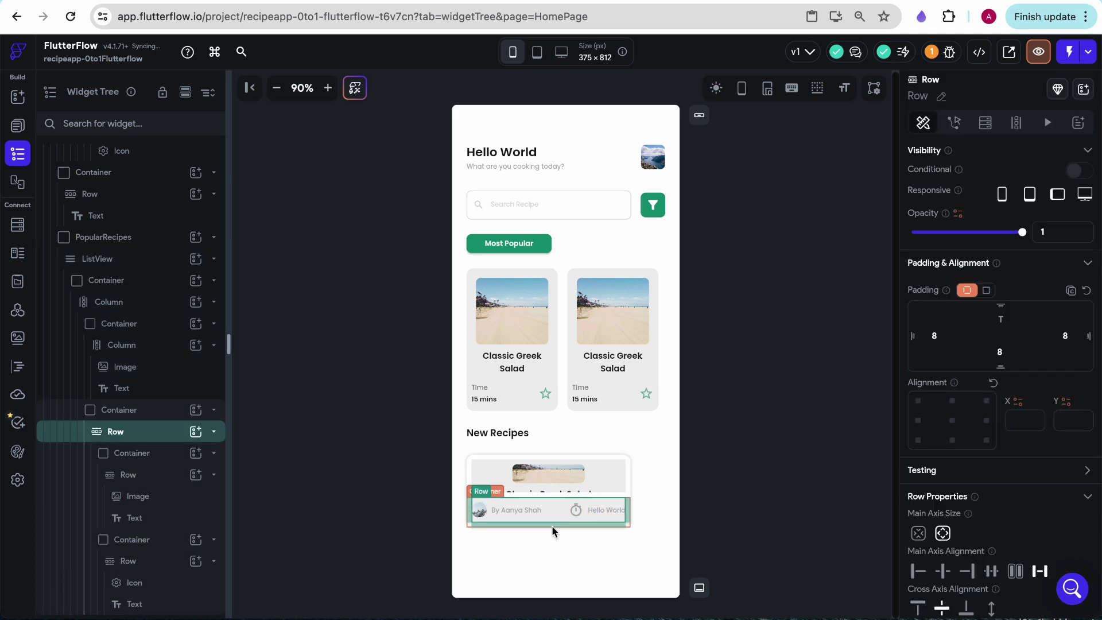
left_click(552, 526)
scroll(973, 501, "down", 3)
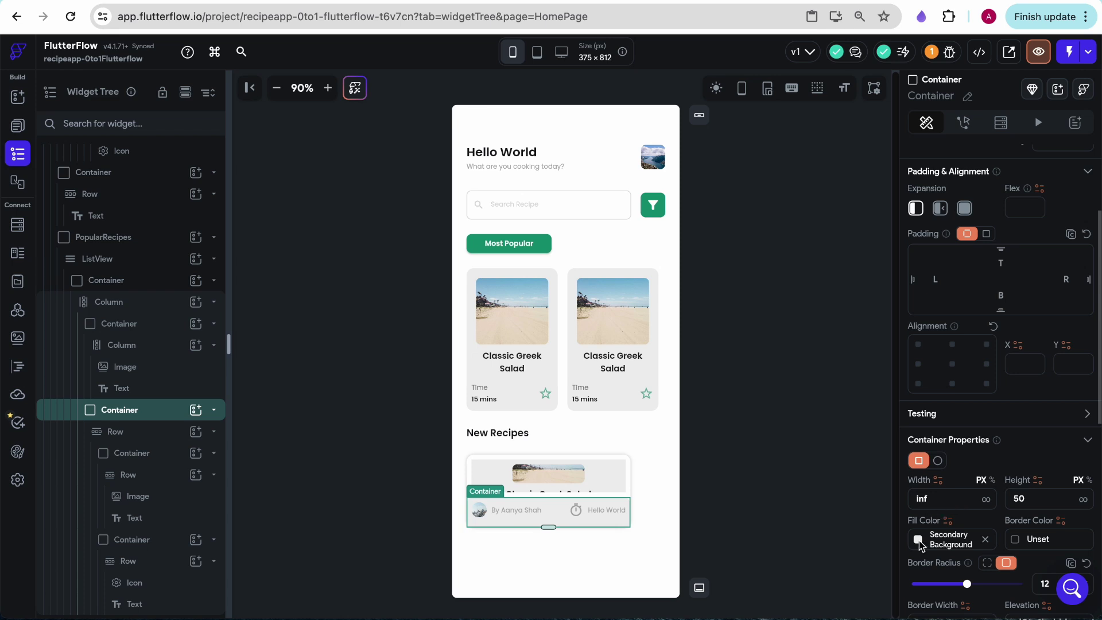
left_click(918, 541)
left_click(731, 519)
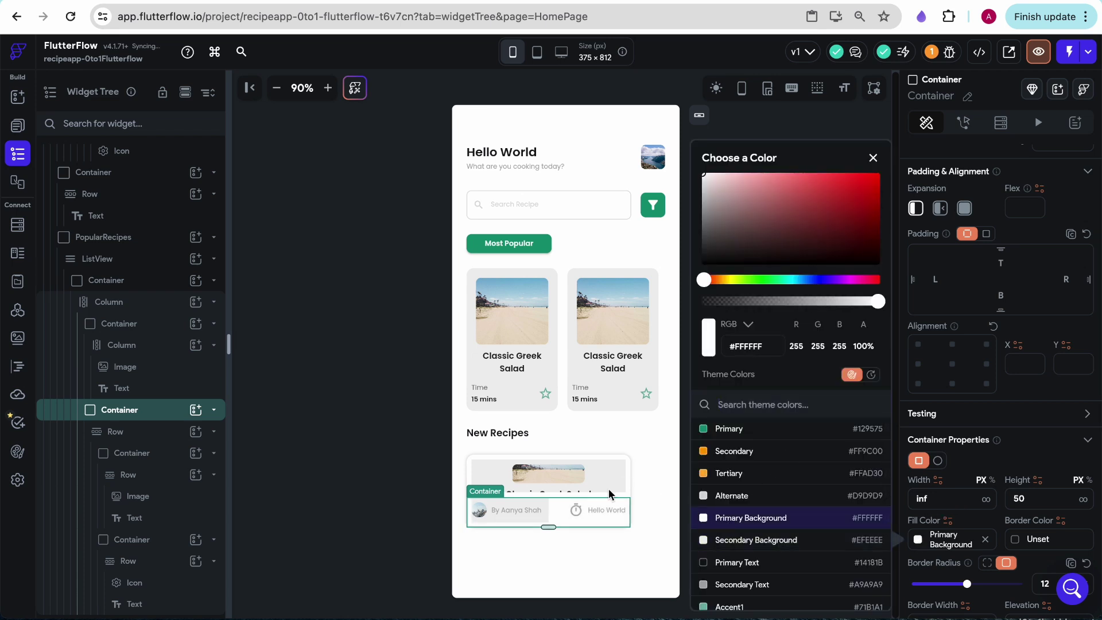
- Set the fill color of the Container around the creator Row in the New Recipes card to Primary Background
left_click(538, 515)
left_click(542, 518)
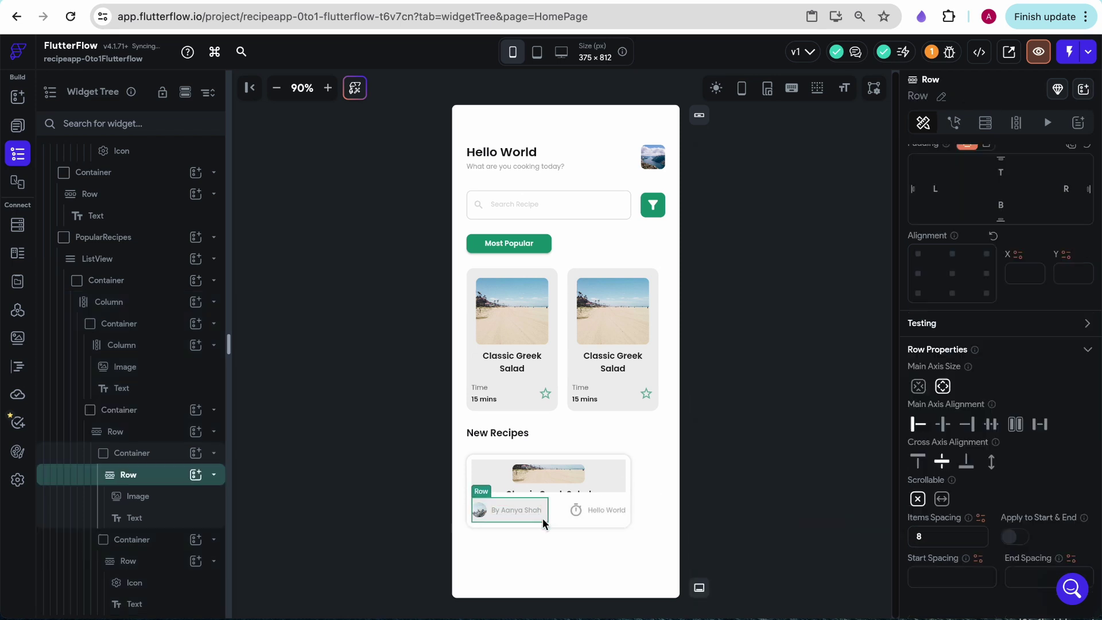
left_click(118, 455)
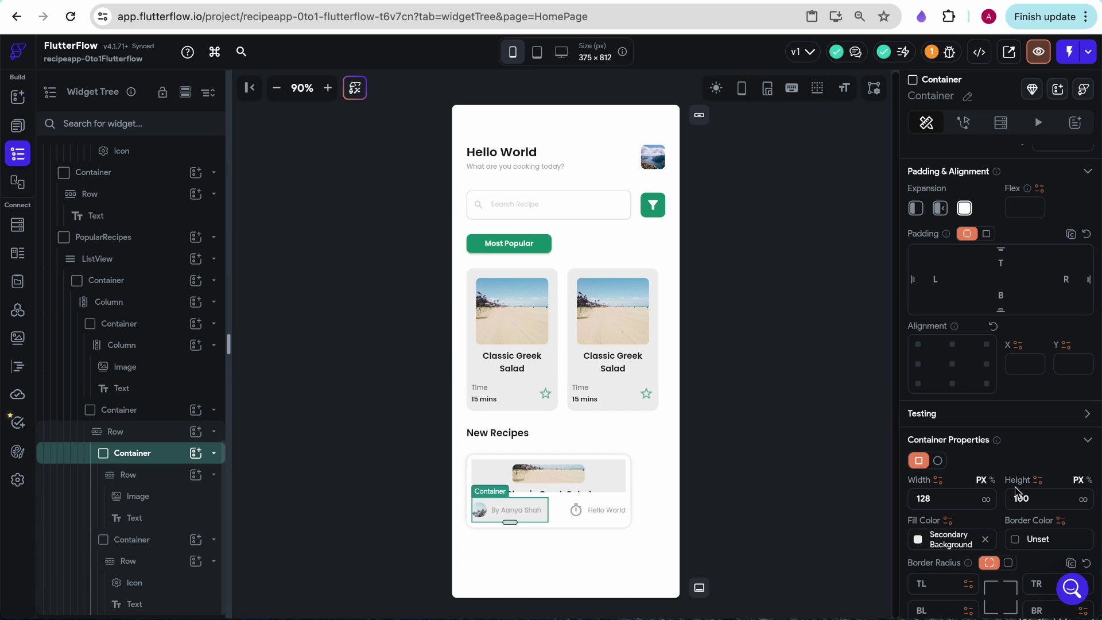
scroll(1015, 488, "down", 1)
scroll(1015, 487, "down", 2)
left_click(918, 439)
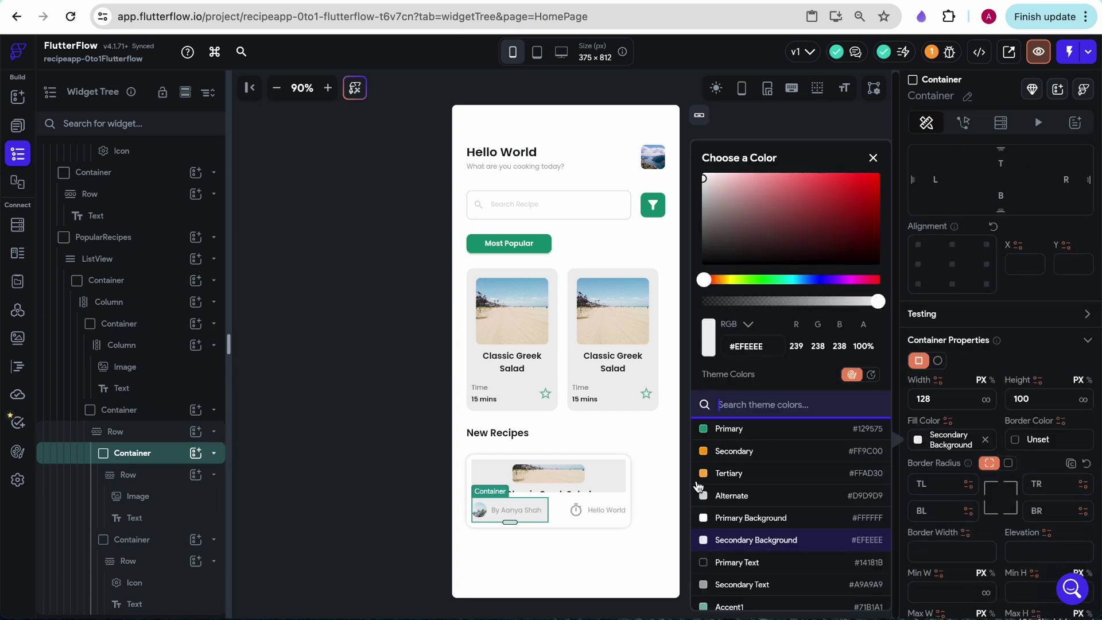
left_click(731, 517)
- Set the fill color of the card's upper Container, which holds the recipe image and title, to Primary Background
left_click(612, 483)
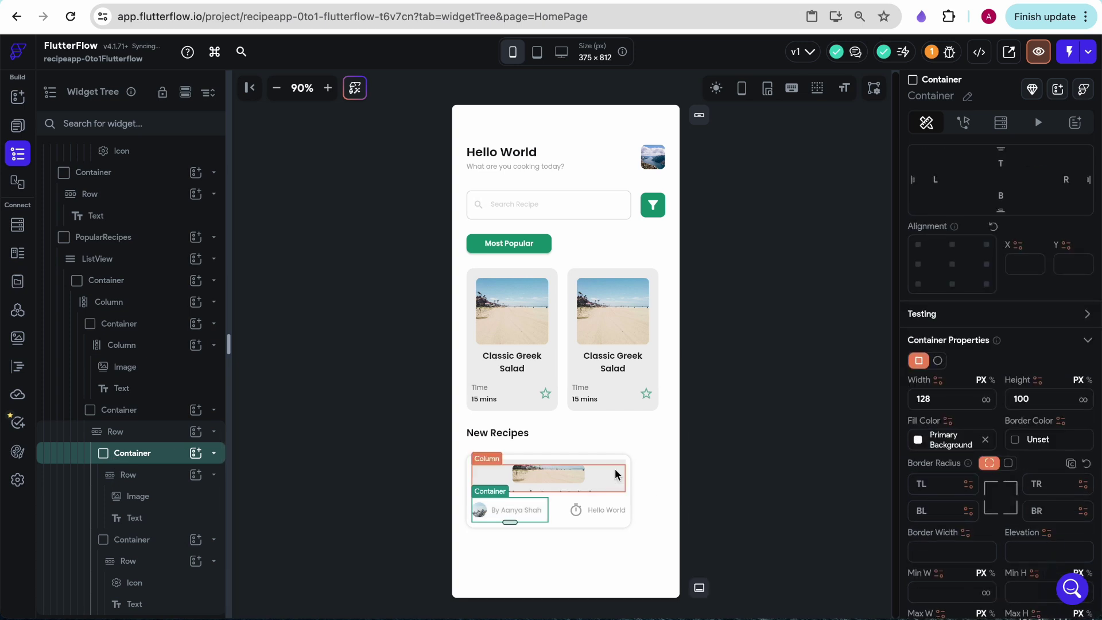
left_click(616, 467)
key("Escape")
- Set the outer Container's shadow color to Secondary Text and lower its opacity to about 41%
scroll(944, 345, "down", 5)
left_click(918, 348)
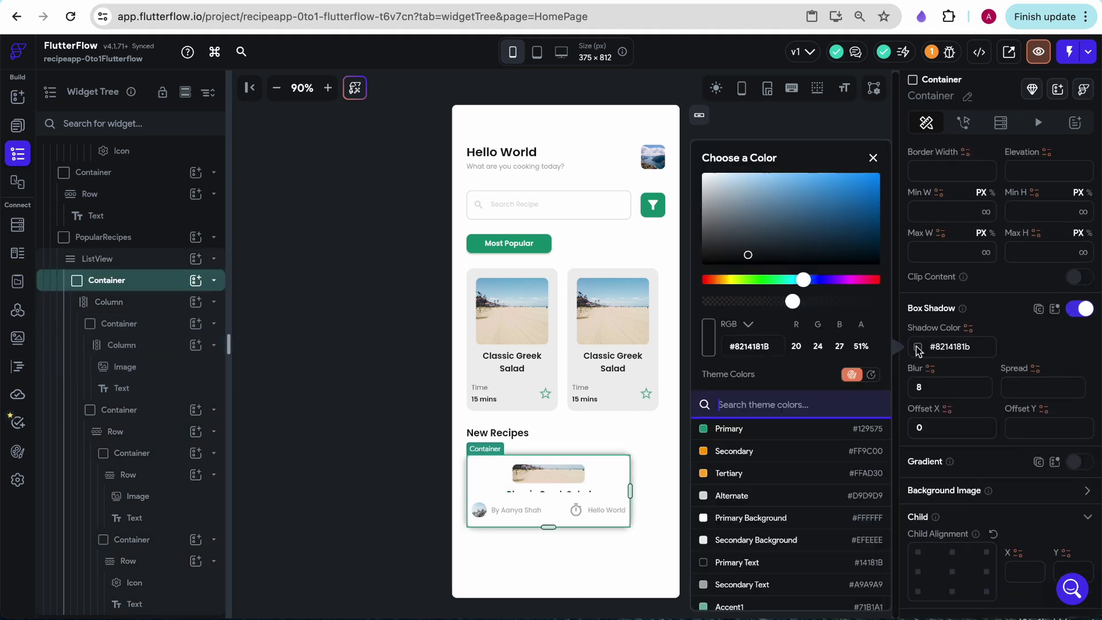
scroll(735, 524, "down", 1)
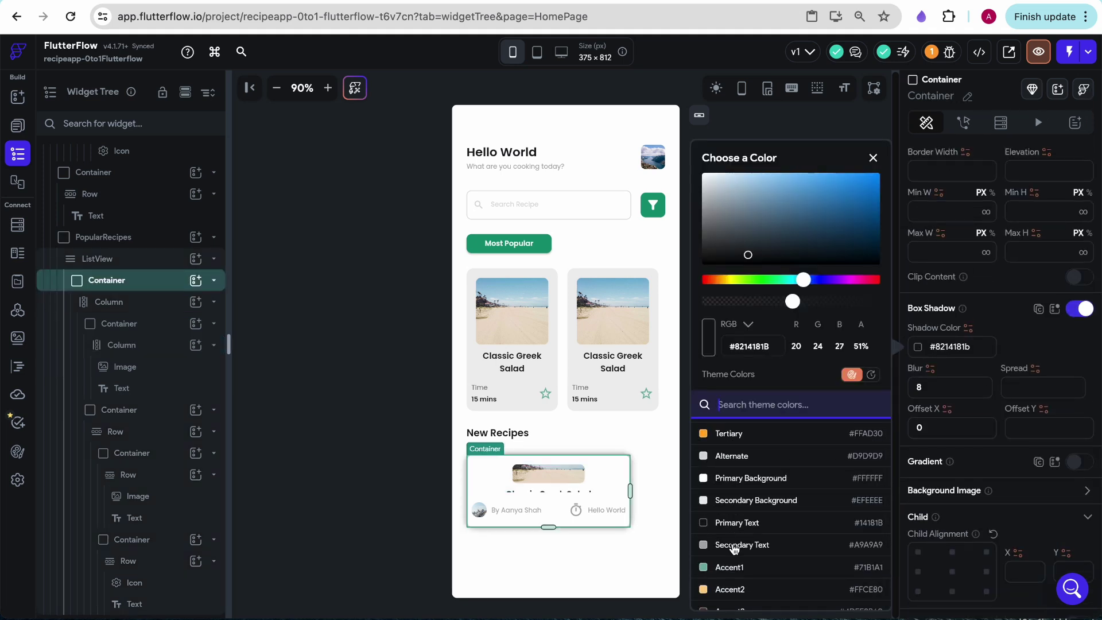
left_click(735, 546)
left_click_drag(883, 304, 776, 303)
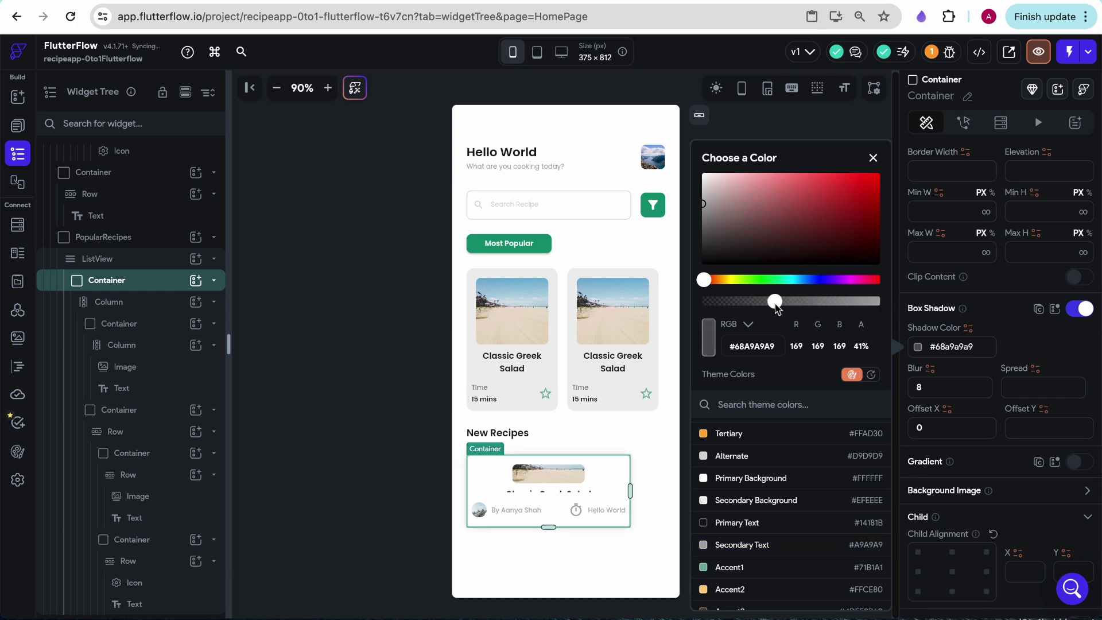
left_click(873, 159)
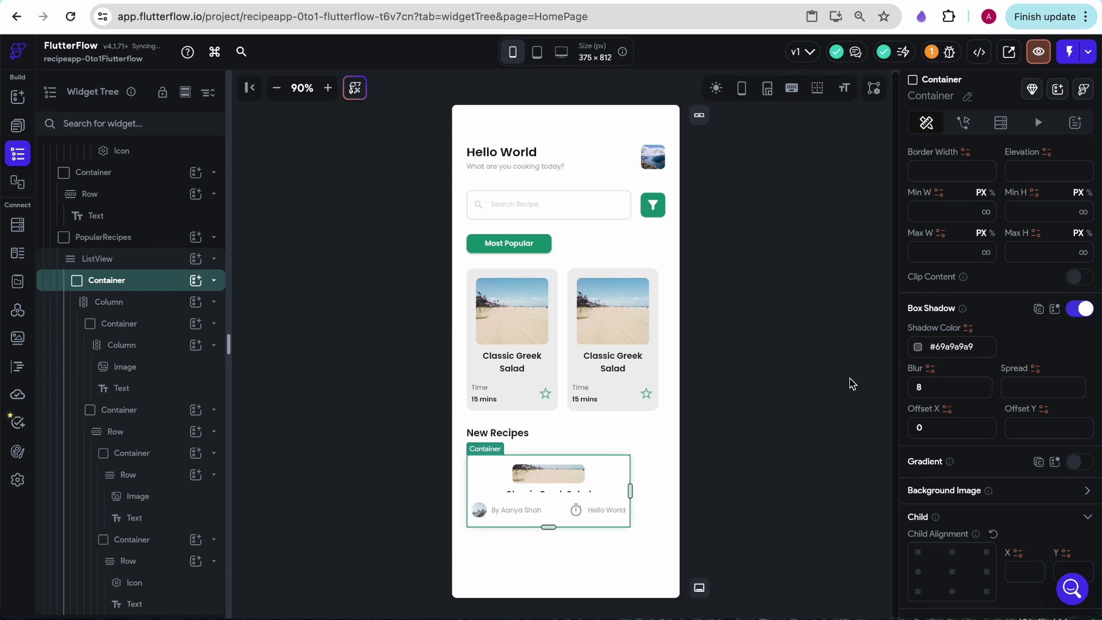
left_click(852, 383)
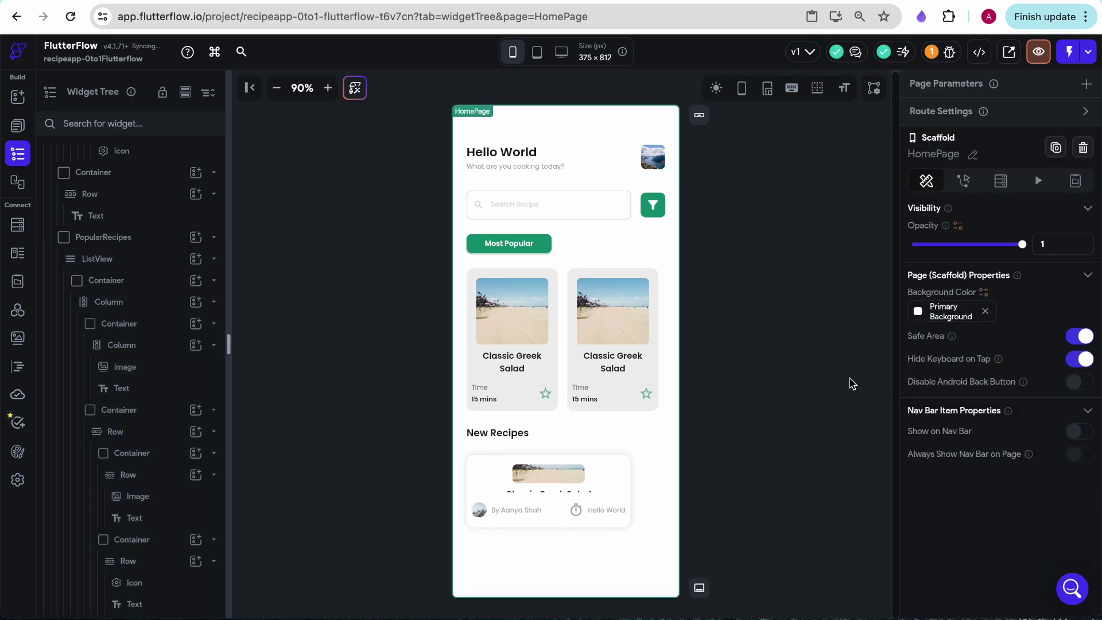
- Increase the box shadow blur of the New Recipes card's outer Container
left_click(631, 466)
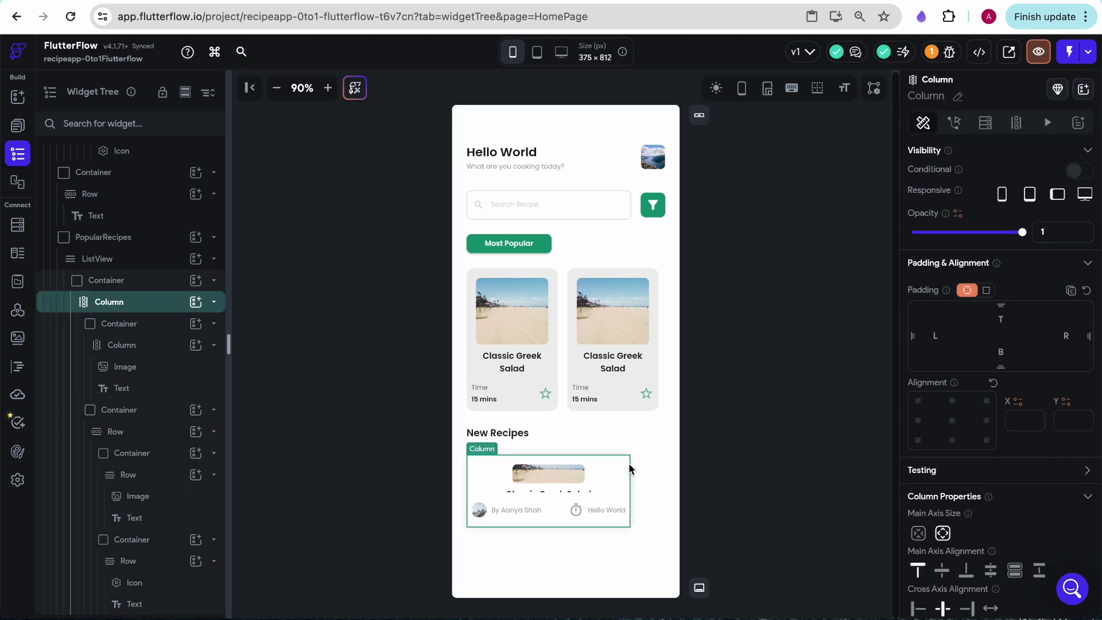
left_click(112, 280)
scroll(1009, 508, "down", 4)
scroll(1010, 509, "down", 6)
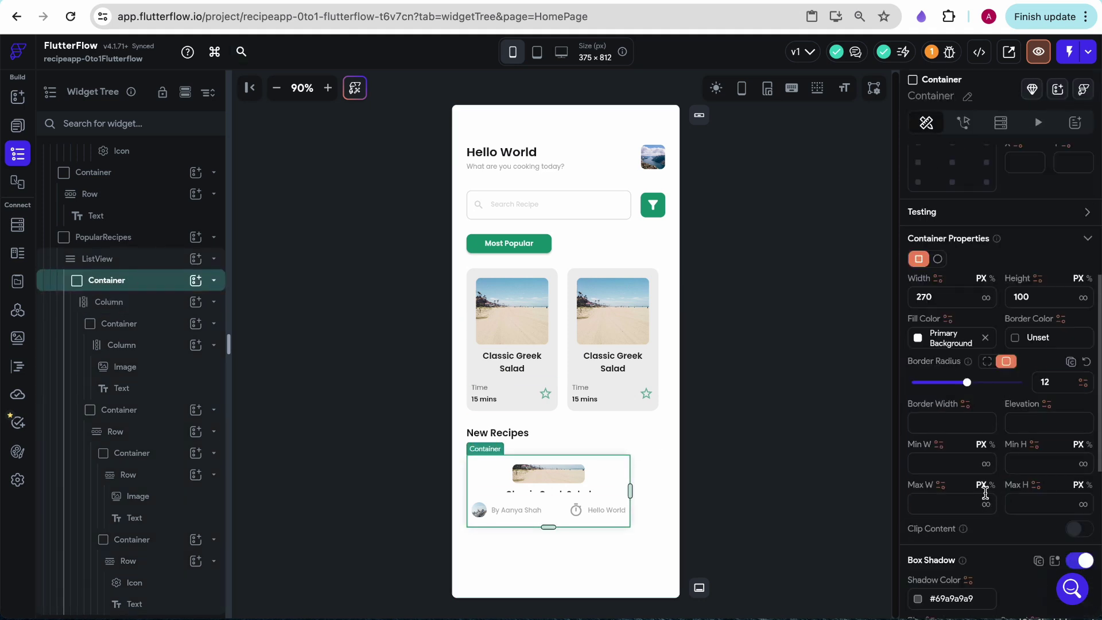
left_click(939, 370)
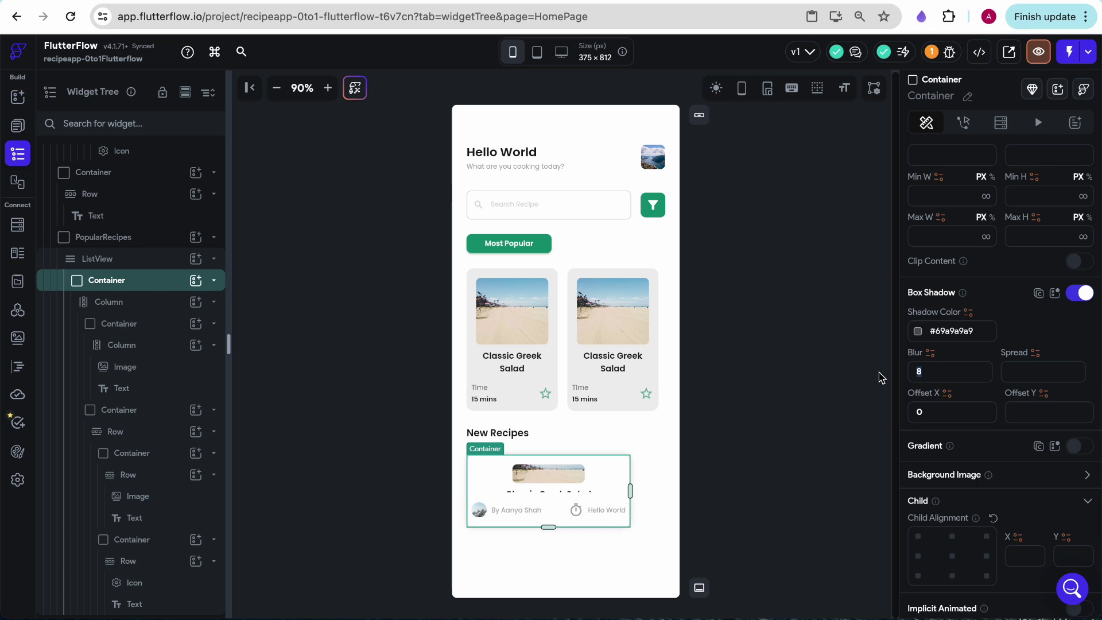
left_click(754, 467)
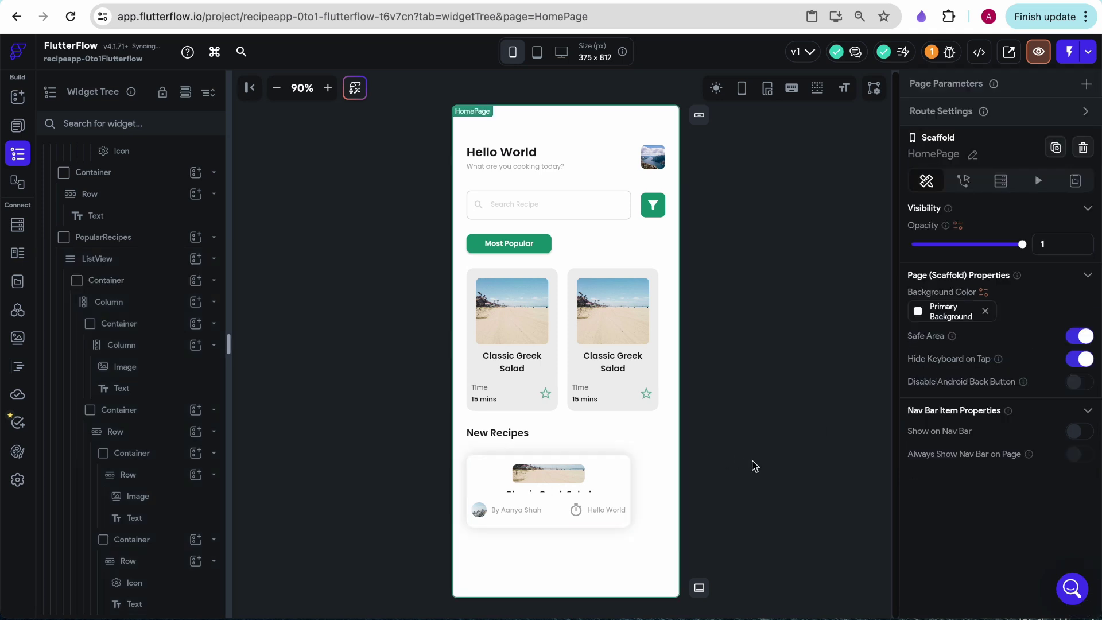
- Delete the Column with the Image and Text from the New Recipes card's upper Container
left_click(118, 345)
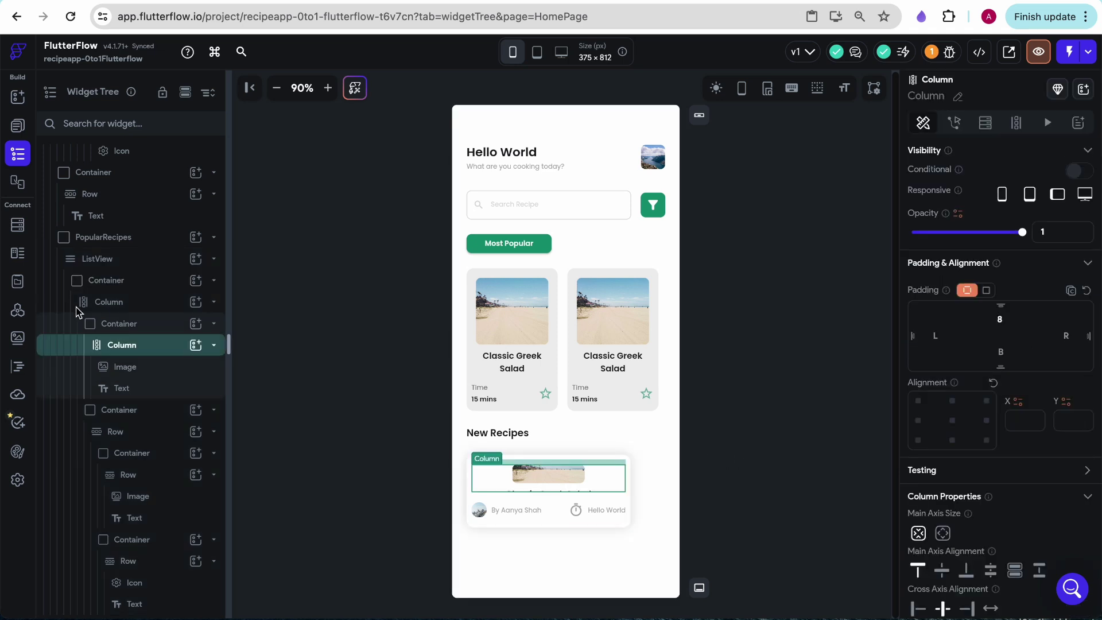
left_click(109, 326)
left_click(124, 349)
key("BackSpace")
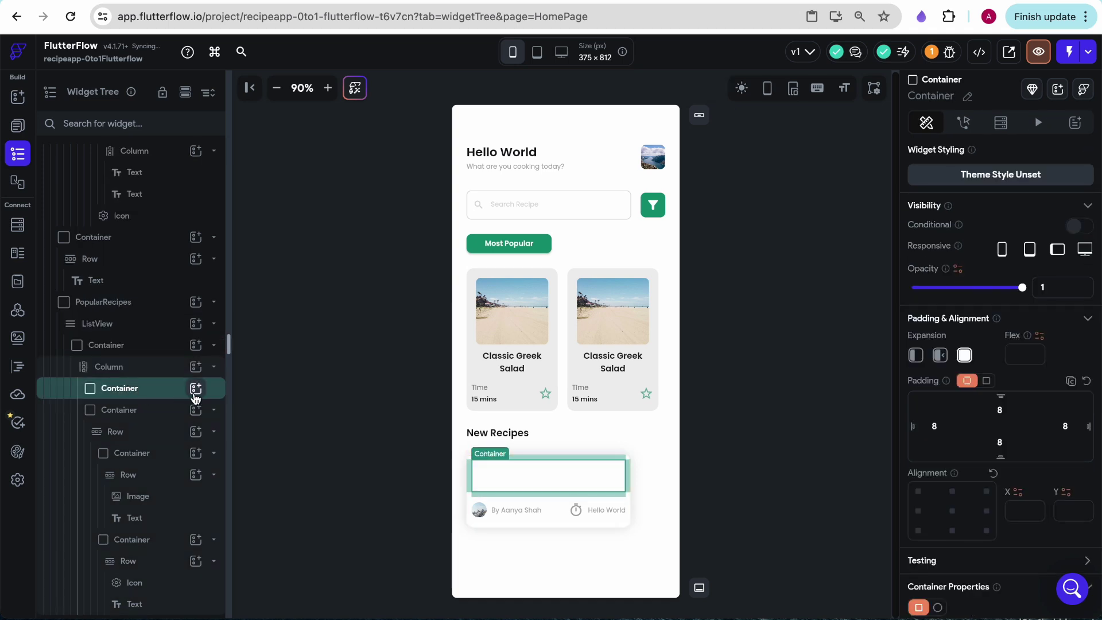
- Add a Row inside the empty upper Container of the New Recipes card
left_click(197, 390)
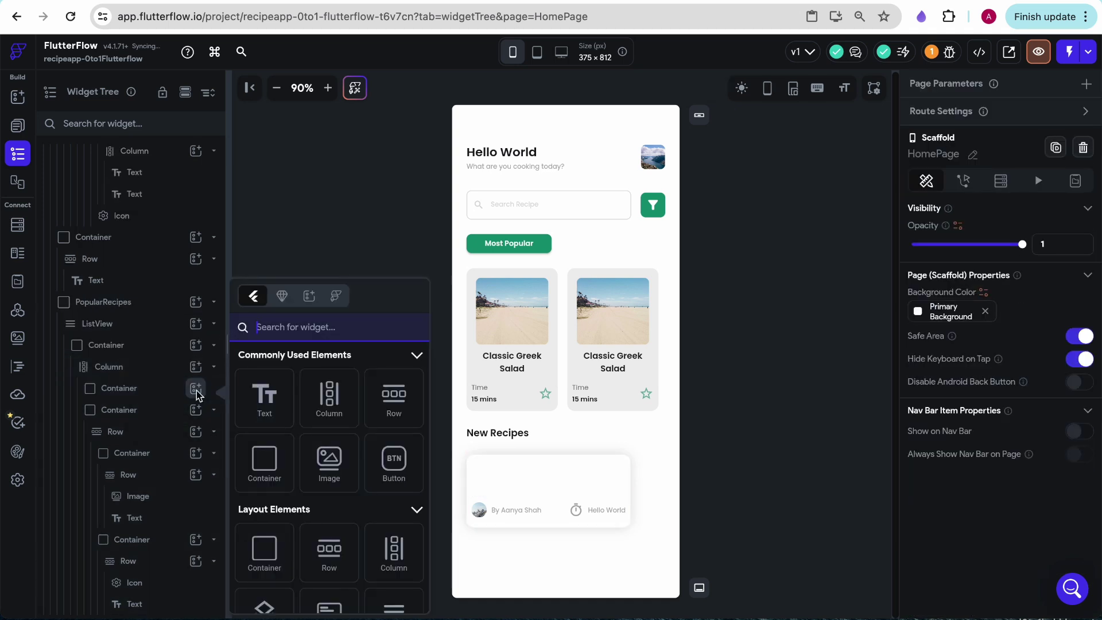
left_click(130, 391)
left_click(127, 389)
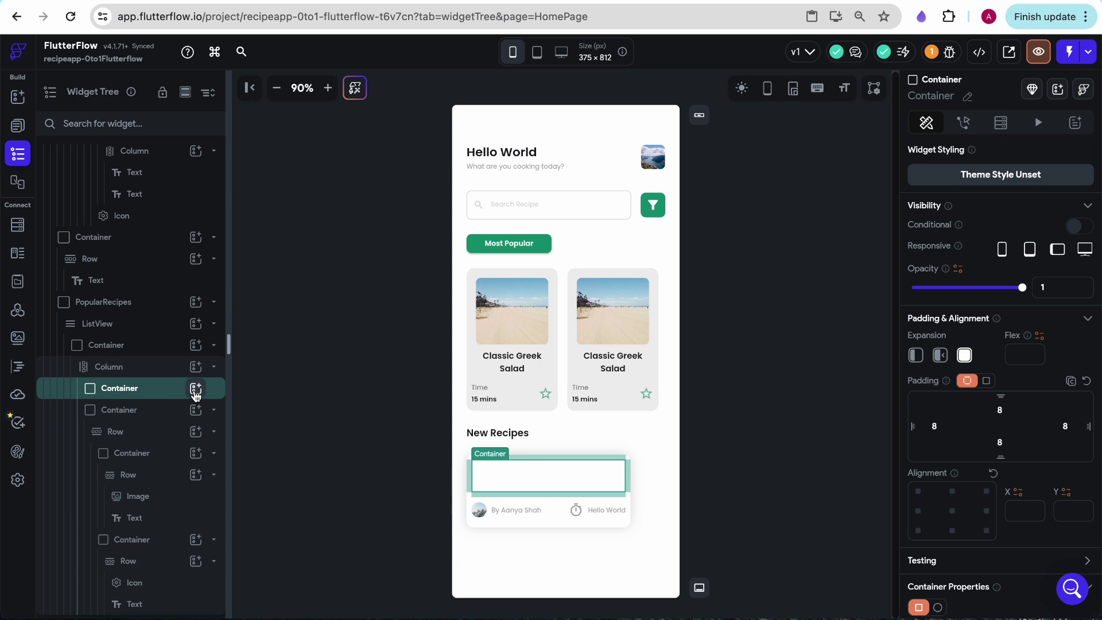
left_click(196, 390)
left_click(395, 402)
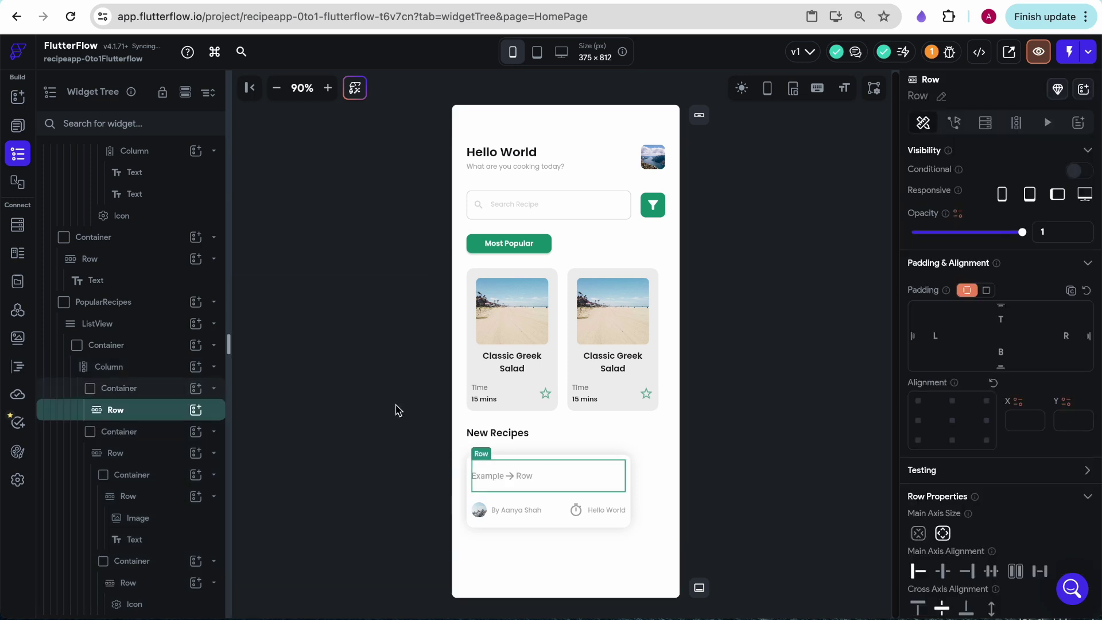
- Compare with the Figma mockup and place a Text widget followed by an Image widget in the new Row
left_click(18, 97)
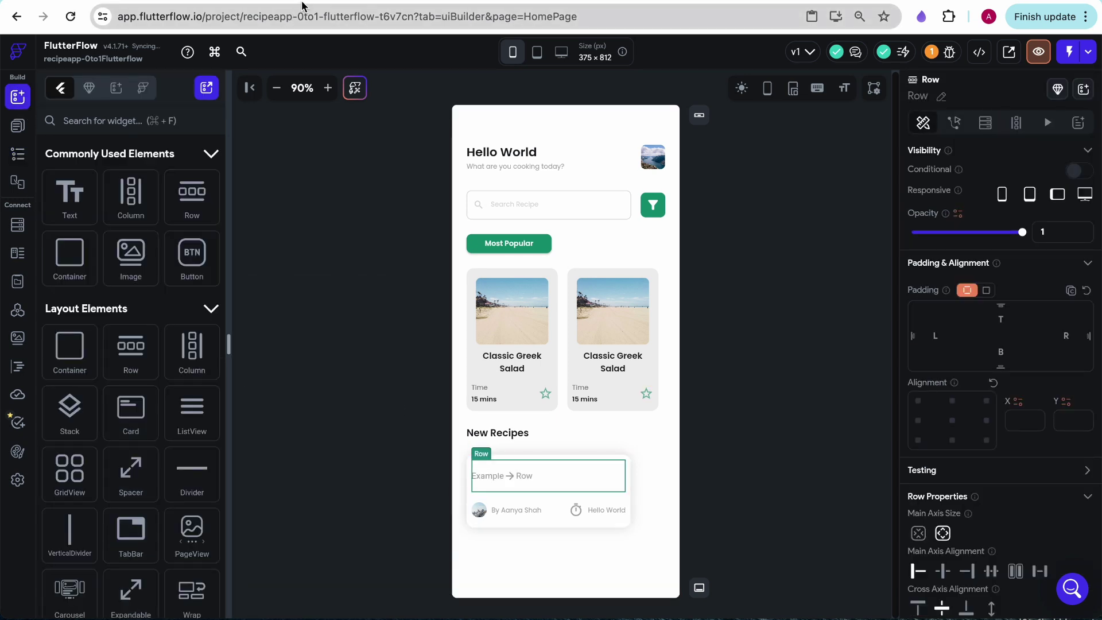
left_click(300, 8)
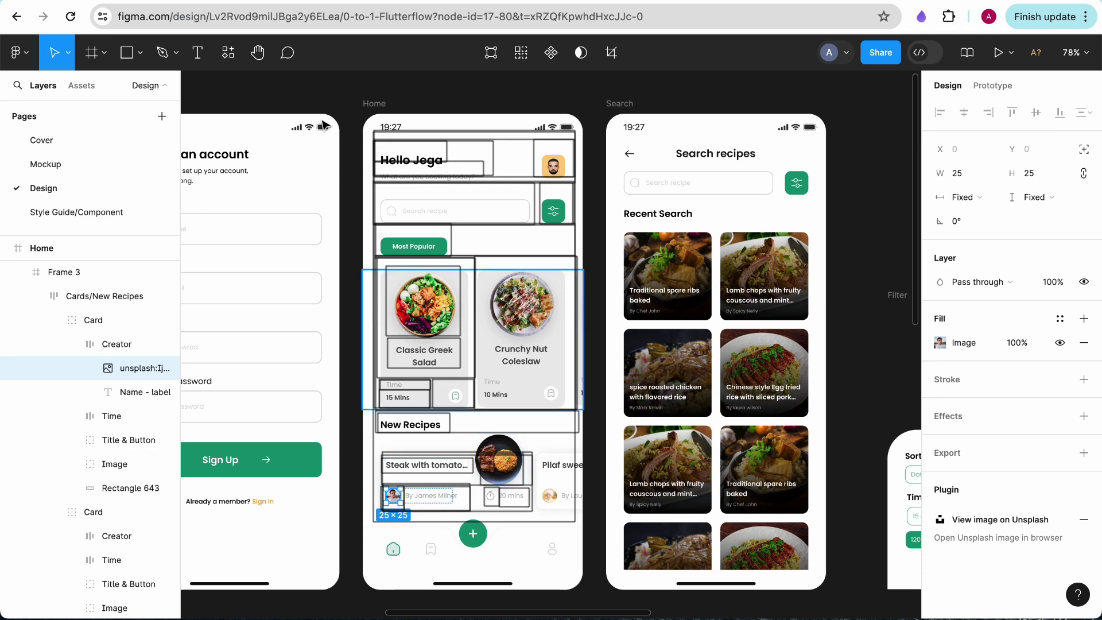
key("ctrl+shift+Tab")
left_click_drag(69, 196, 492, 470)
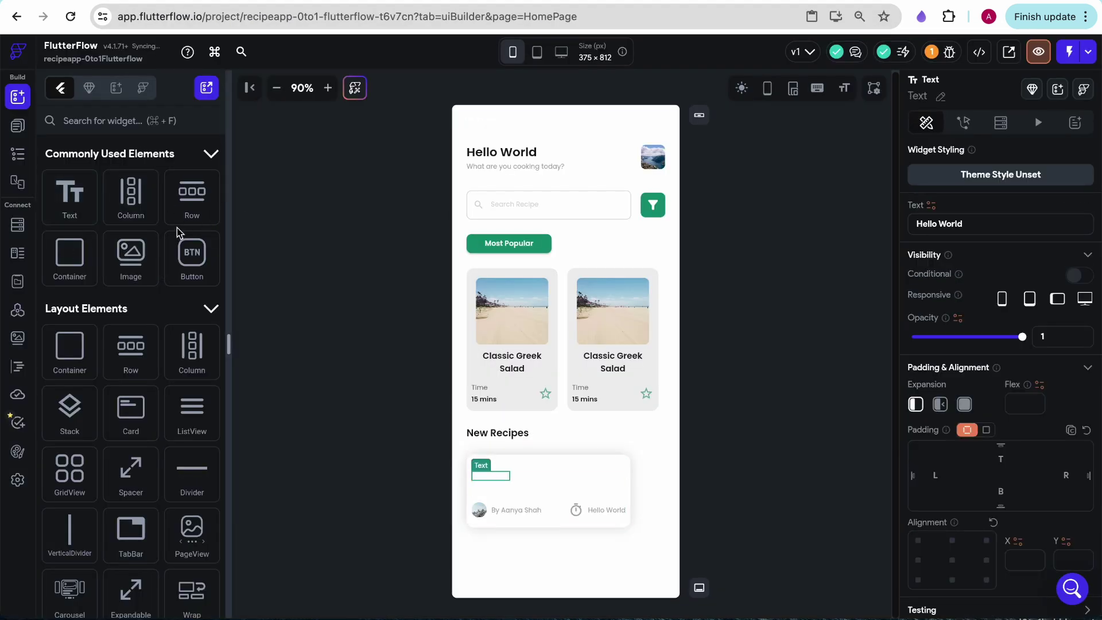
left_click_drag(128, 254, 591, 475)
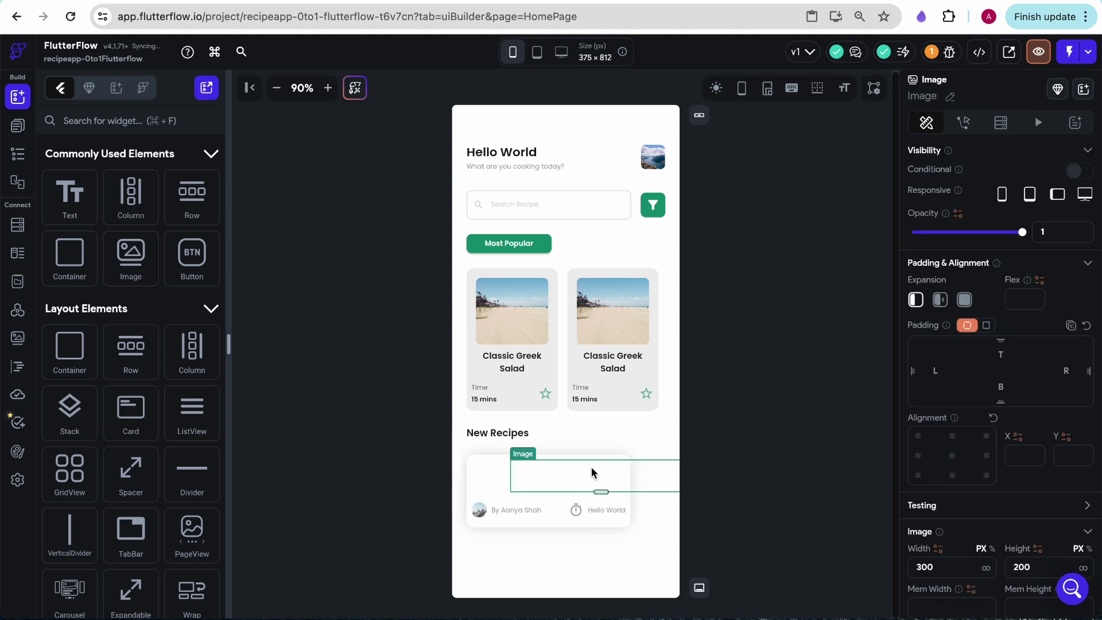
- Set the new Image's width and height to 10
scroll(935, 435, "down", 3)
double_click(923, 427)
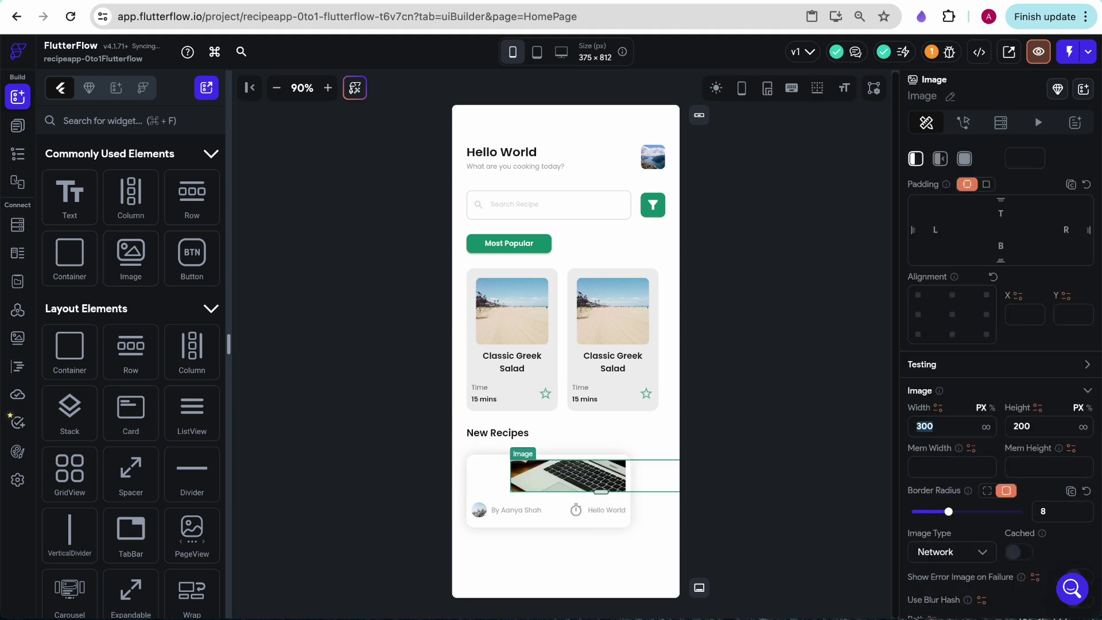
type("10")
double_click(1023, 428)
type("10")
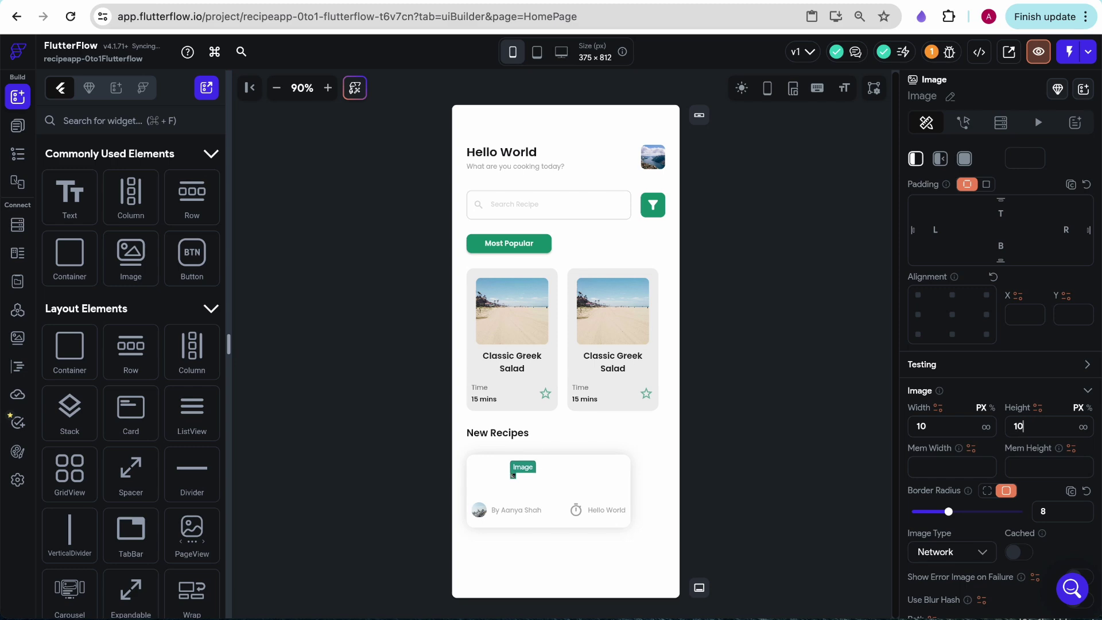
- Check the recipe title in the Figma mockup and apply the Headline Small text style to the Row's Text
left_click(486, 477)
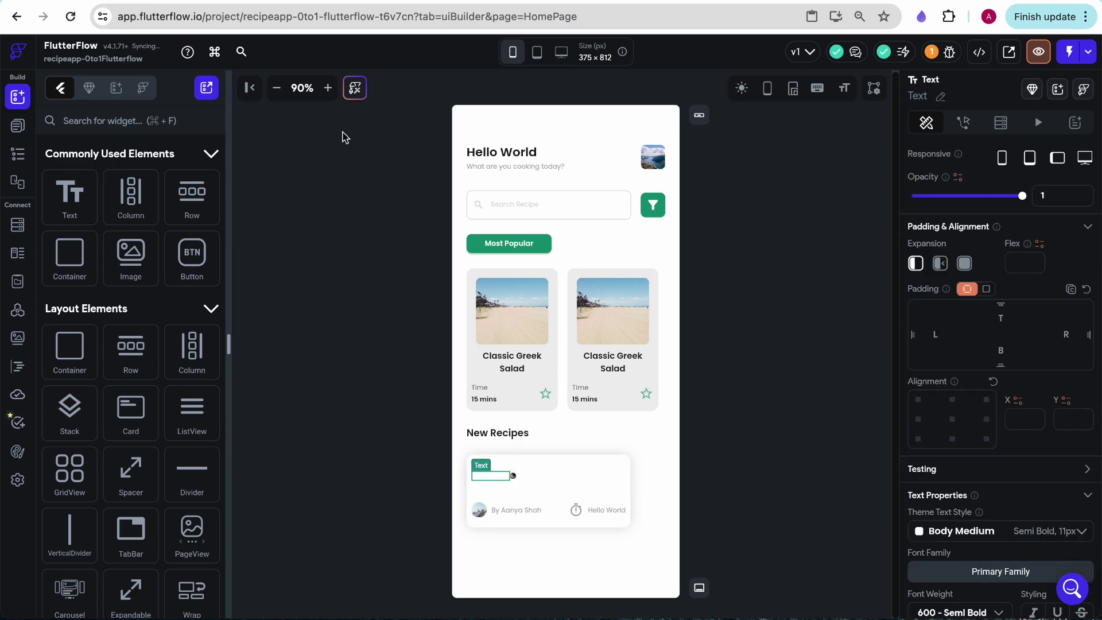
key("super+Tab")
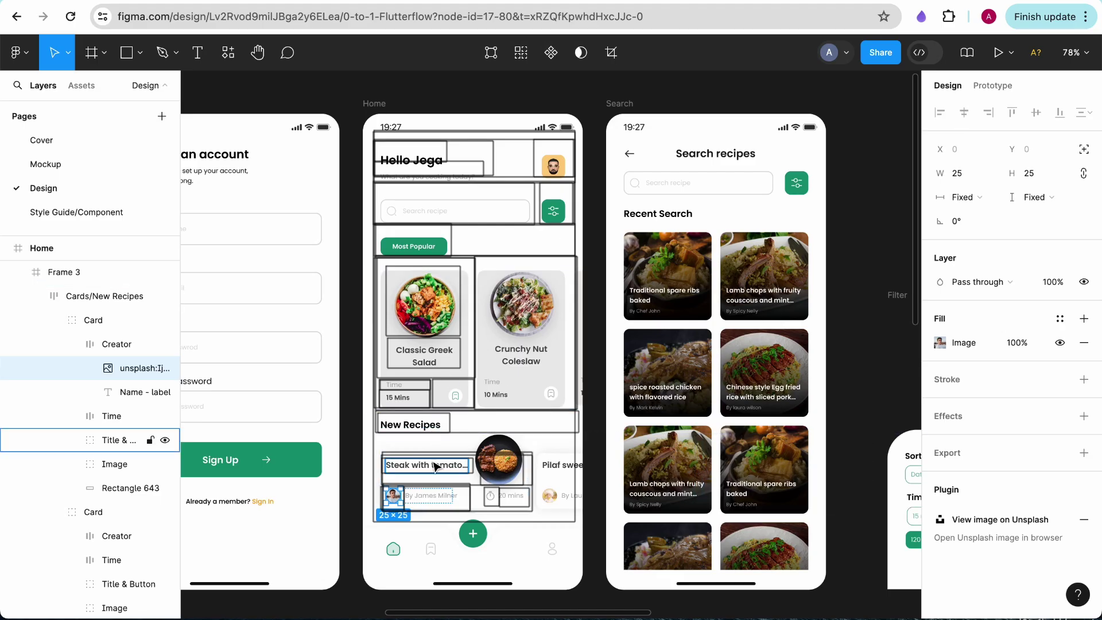
key("super+Tab")
left_click(979, 536)
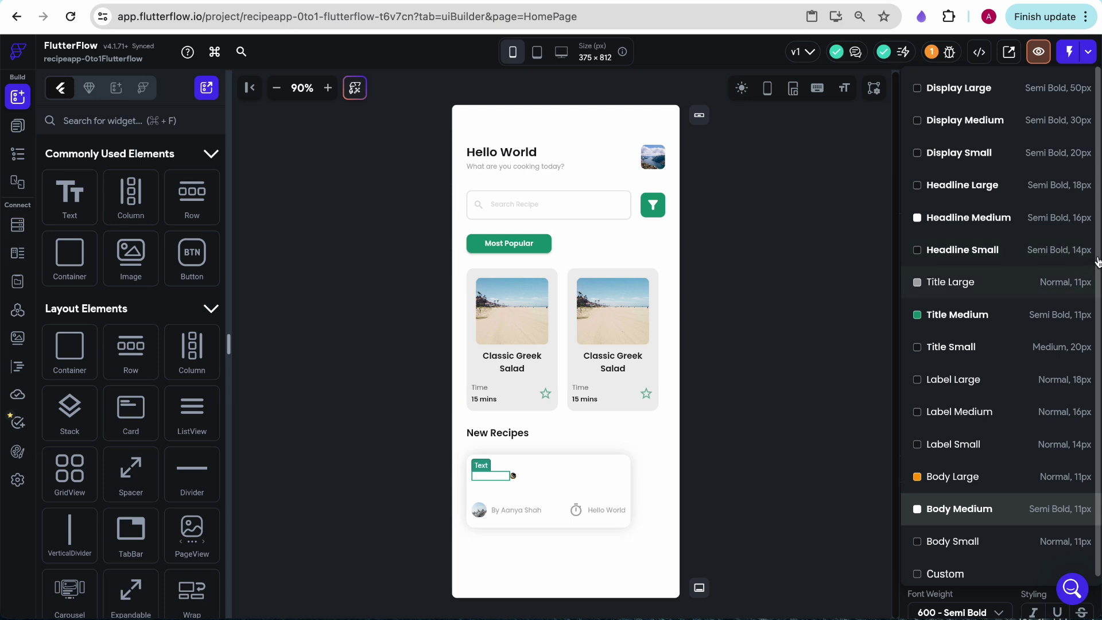
left_click(1073, 257)
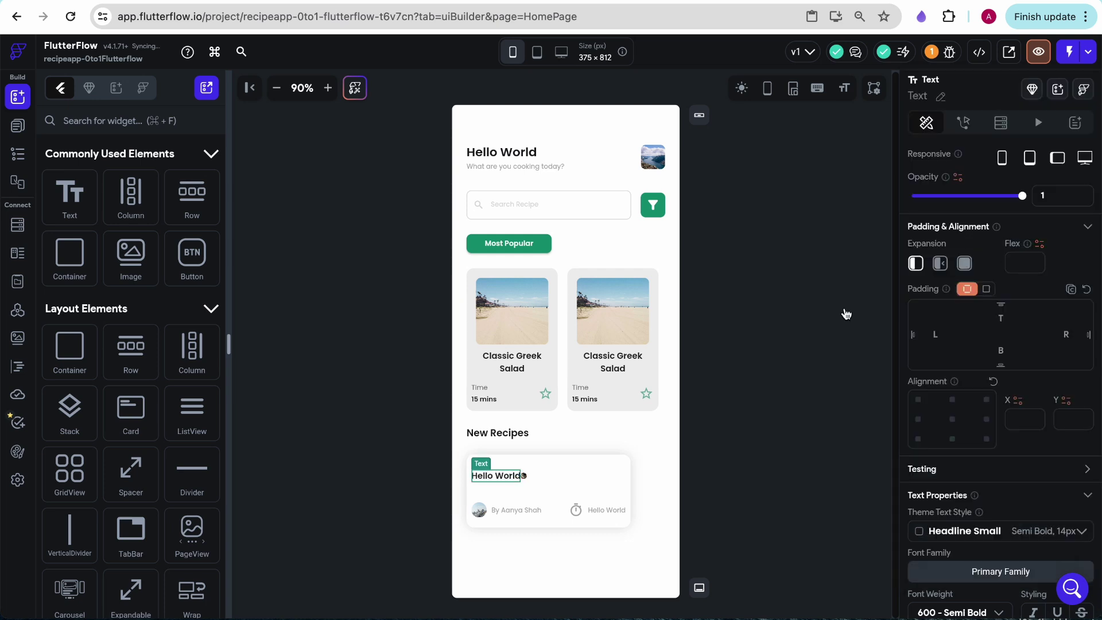
- Enlarge the Image beside the title Text to a width and height of 60
left_click(525, 480)
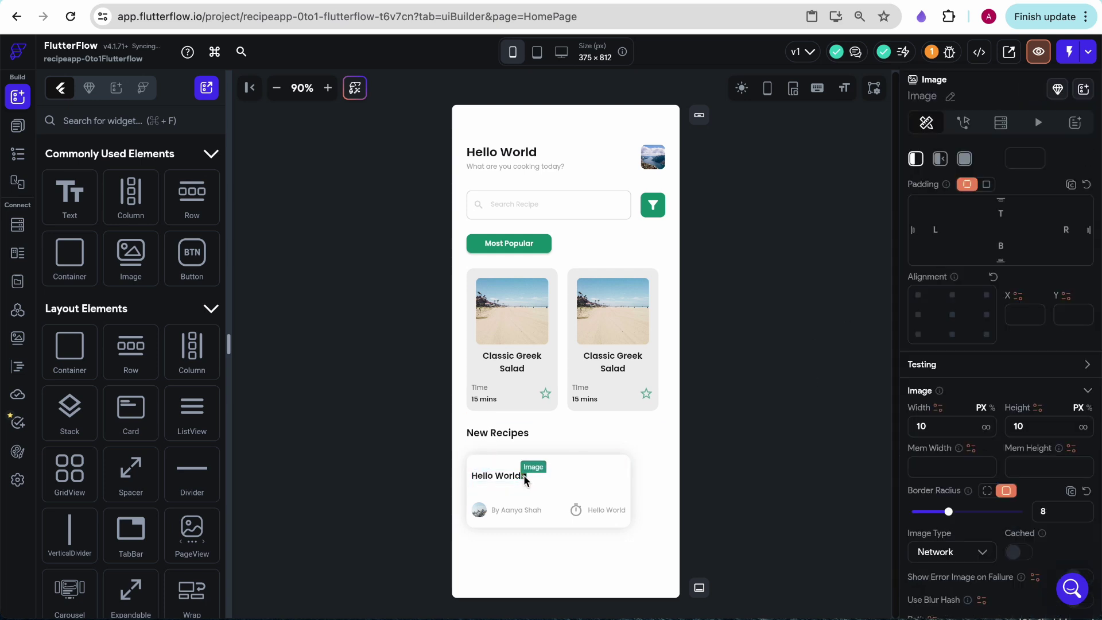
scroll(1020, 480, "down", 1)
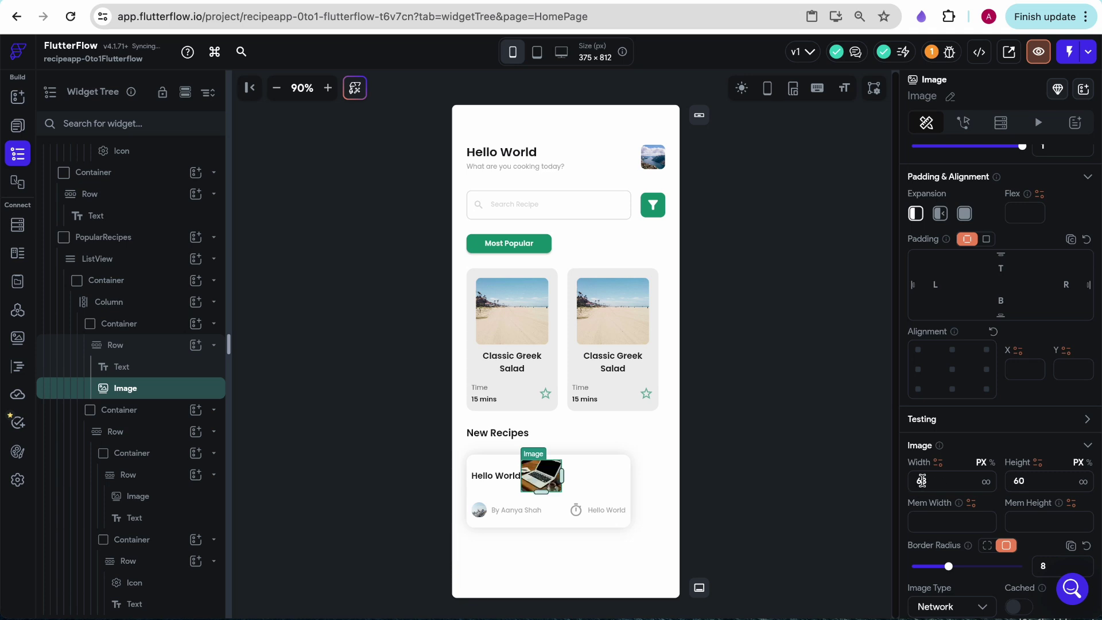
left_click(922, 481)
key("BackSpace")
type("0")
- Set the main axis alignment of the Row holding the title Text and Image to space between
left_click(599, 492)
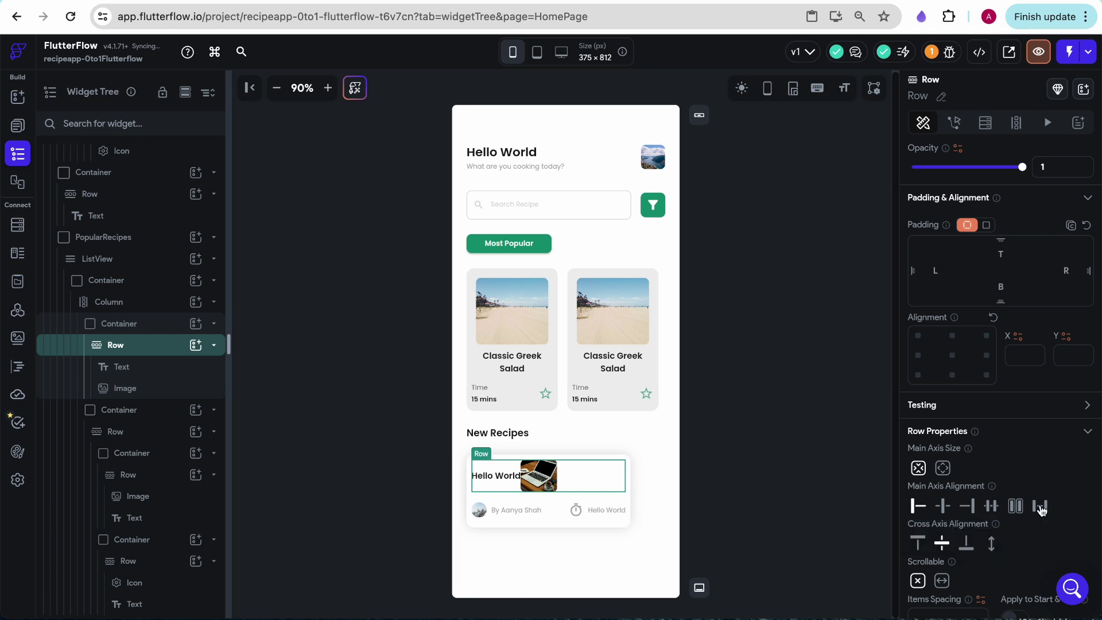
left_click(1040, 506)
left_click(782, 426)
- Increase the height of the PopularRecipes Container to about 137 px
left_click(474, 458)
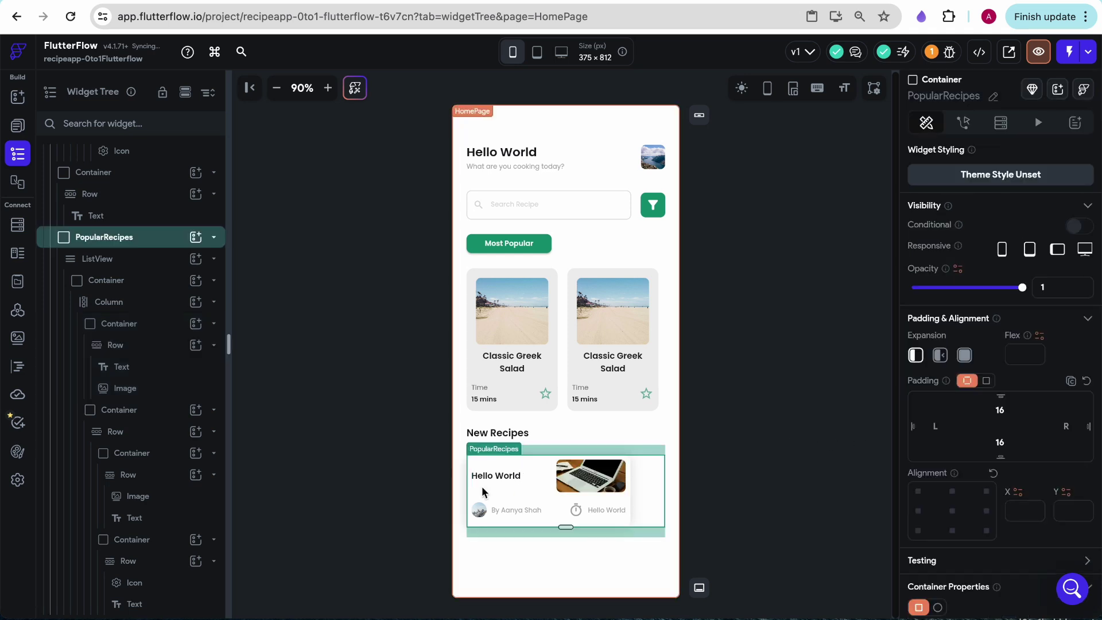
mouse_move(566, 525)
left_mouse_down()
mouse_move(570, 549)
mouse_move(570, 540)
left_mouse_up()
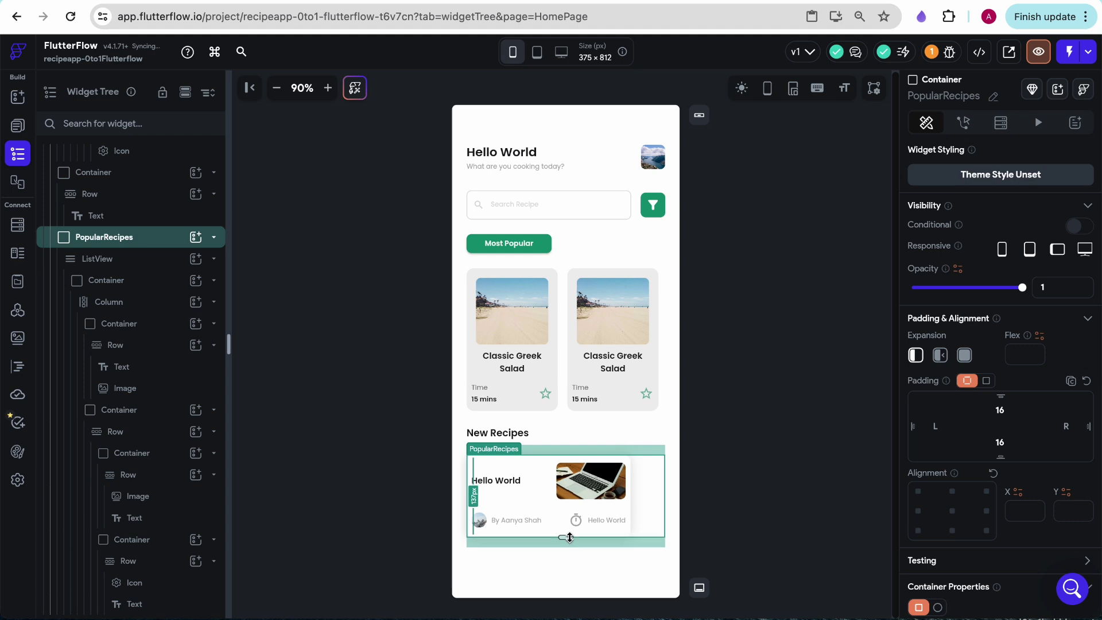
- Set the width of the Image in the New Recipes card's upper Row to 115
left_click(569, 477)
scroll(947, 402, "down", 1)
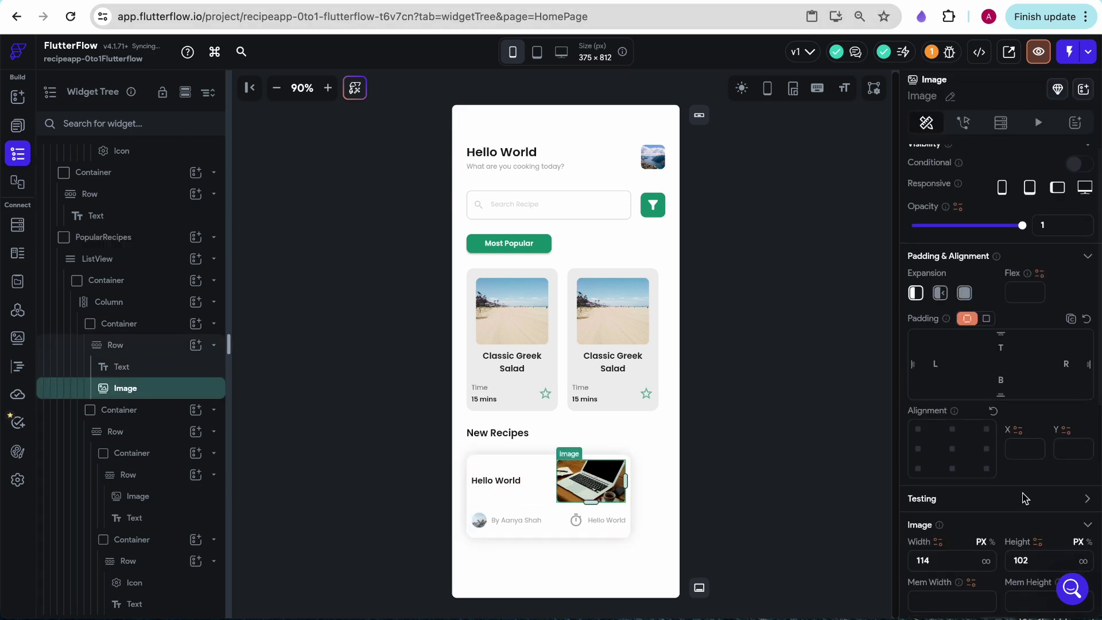
double_click(921, 560)
type("115")
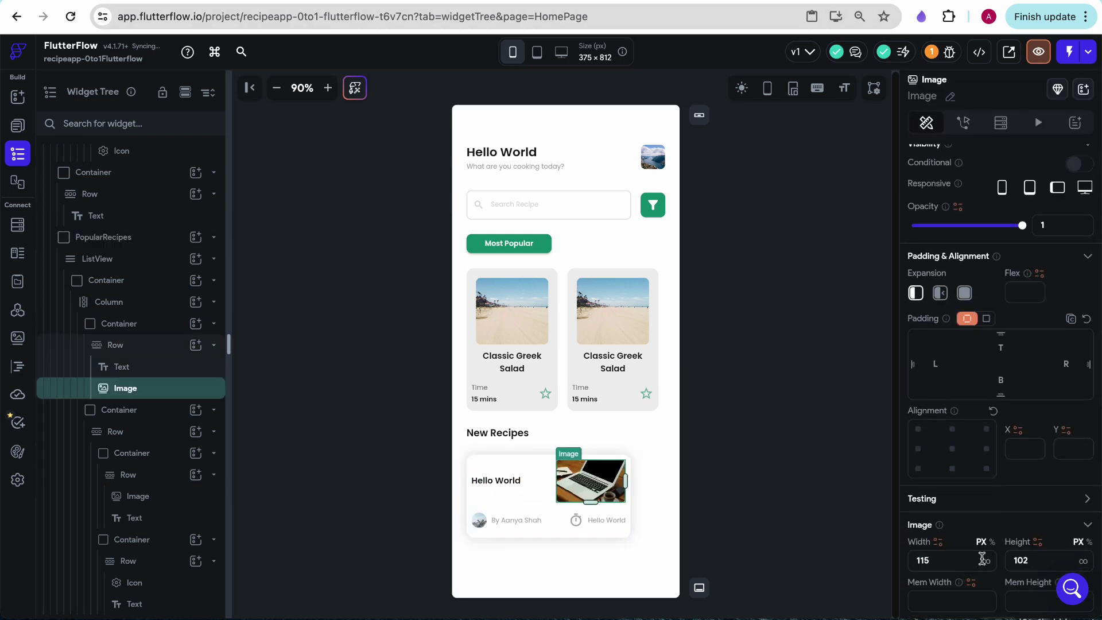
- Set the height of the Image in the New Recipes card's upper Row to 100
double_click(1016, 561)
type("1")
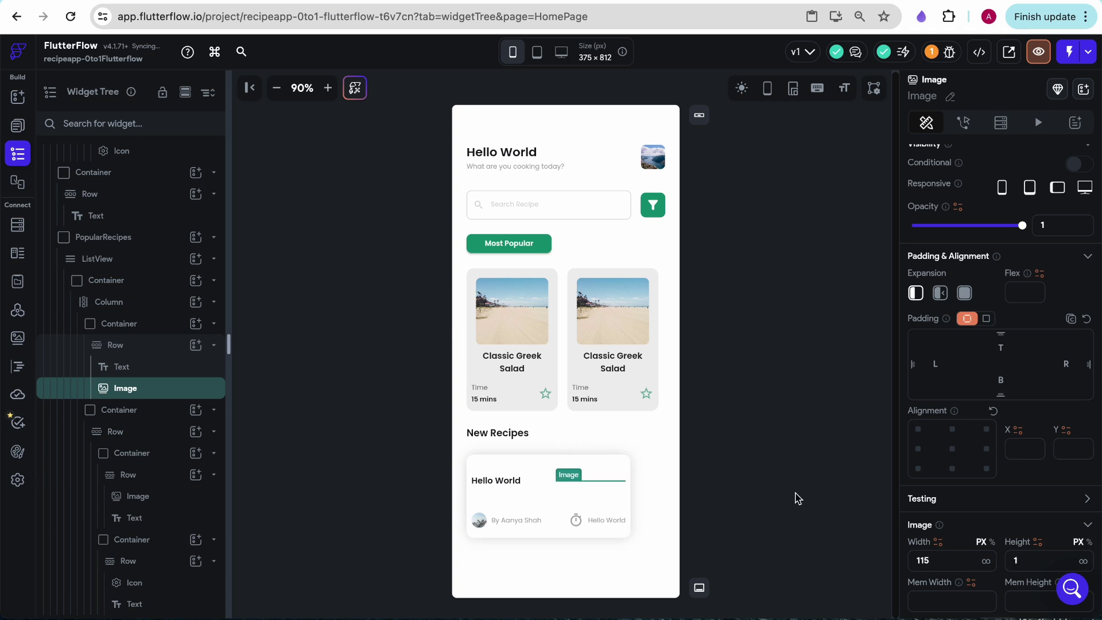
type("00")
- Change the title Text in the New Recipes card to "Steak with Tomato and Cheese"
key("Up")
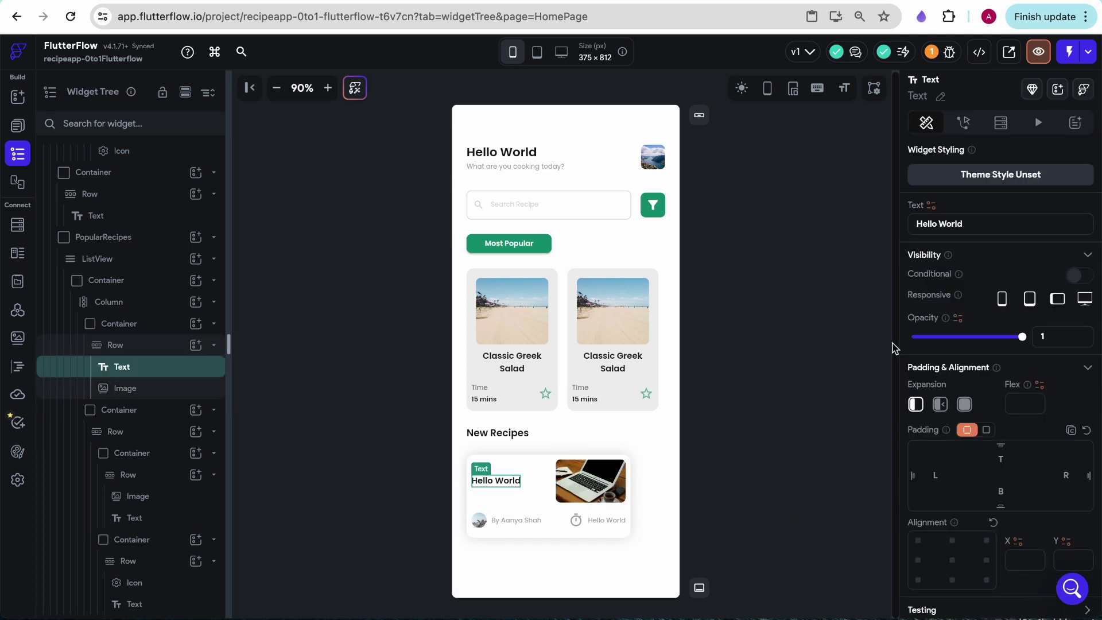
left_click_drag(964, 224, 917, 224)
type("St")
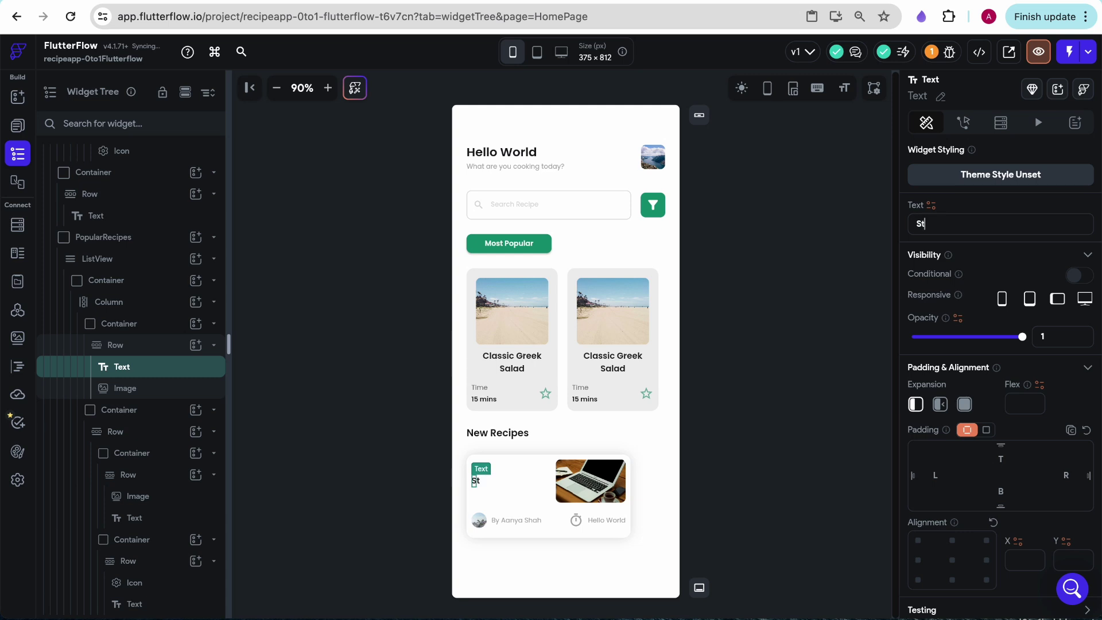
type("eak with Tomato")
key("BackSpace")
key("BackSpace")
key("BackSpace")
type("omato and Cheese")
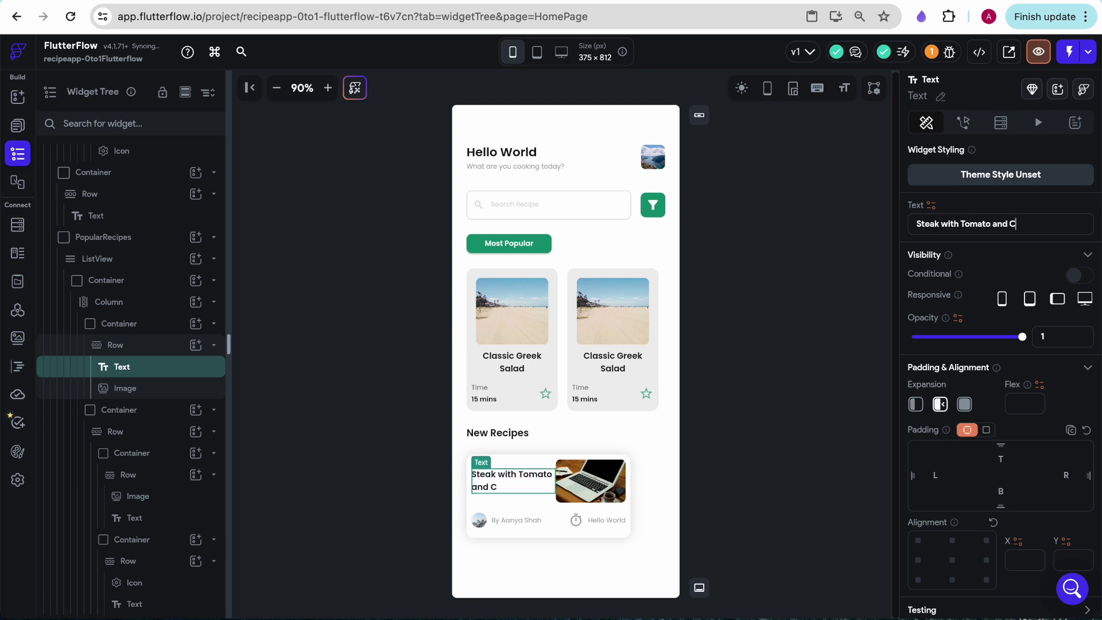
left_click(855, 239)
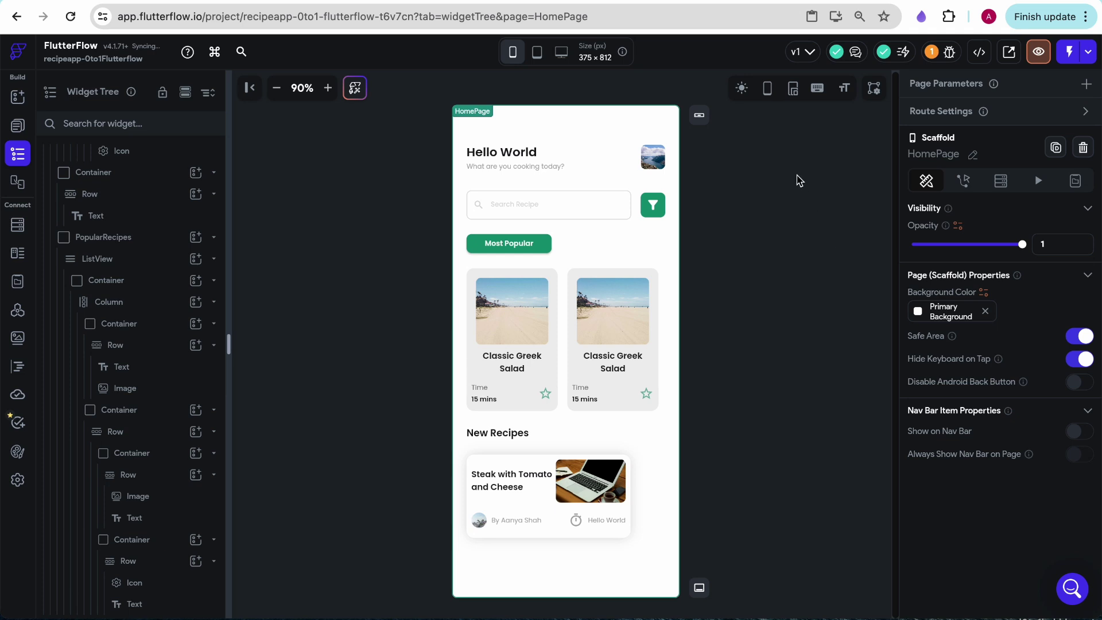
- Set the items spacing of the Row holding the recipe title and Image to 8
left_click(541, 492)
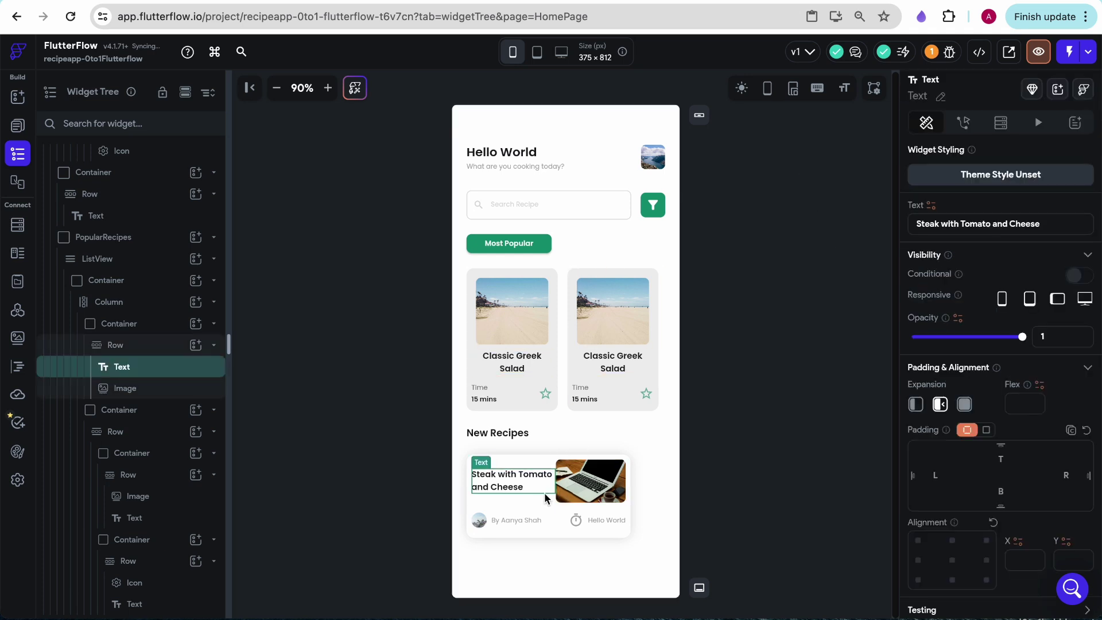
left_click(546, 501)
scroll(984, 484, "down", 3)
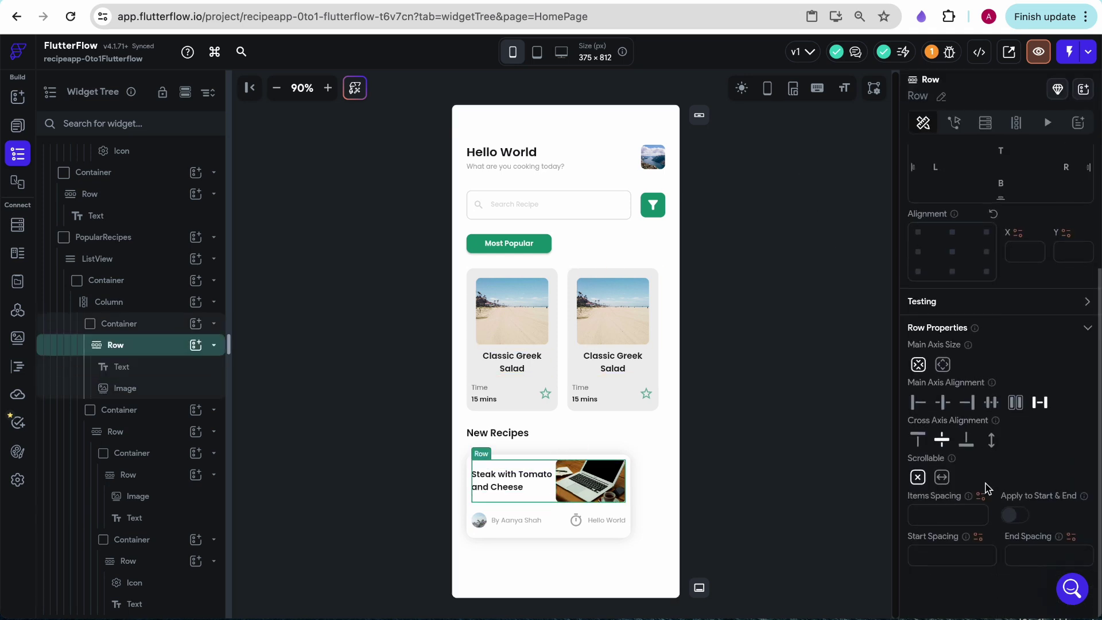
left_click(943, 514)
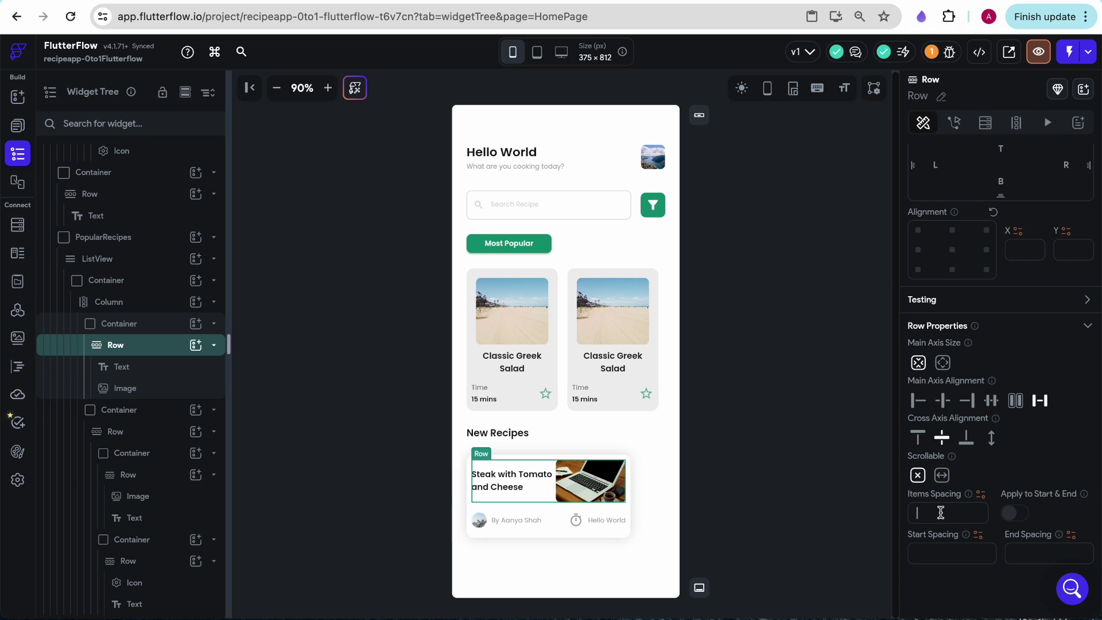
type("8")
left_click(827, 467)
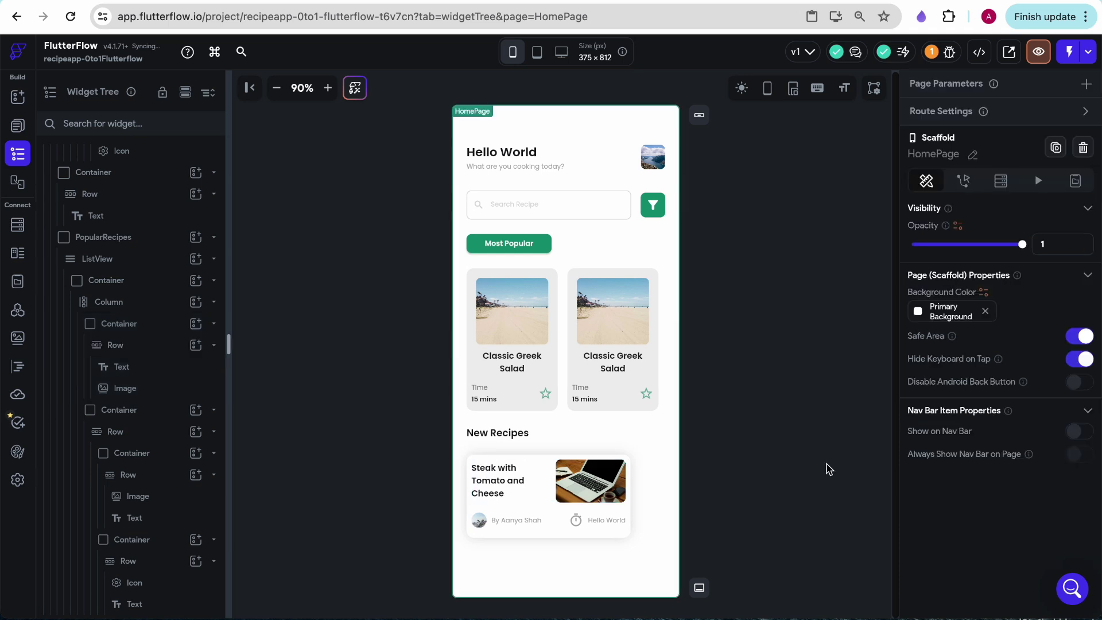
- Shorten the New Recipes card's title to "Steak with Tomato"
left_click(497, 497)
left_click_drag(992, 224, 1100, 224)
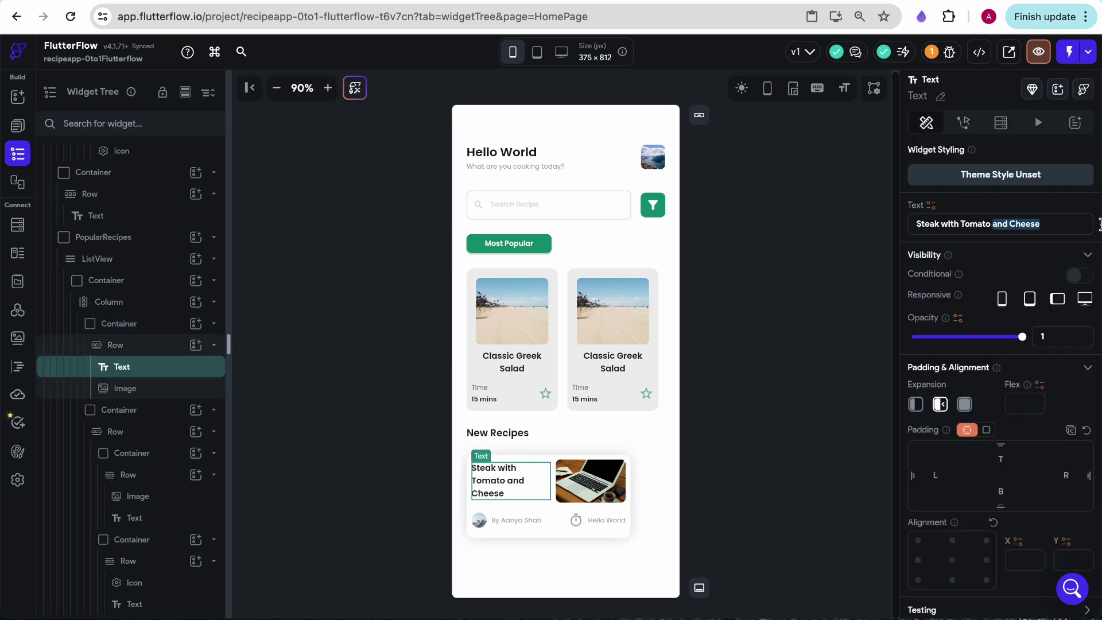
key("BackSpace")
left_click(827, 334)
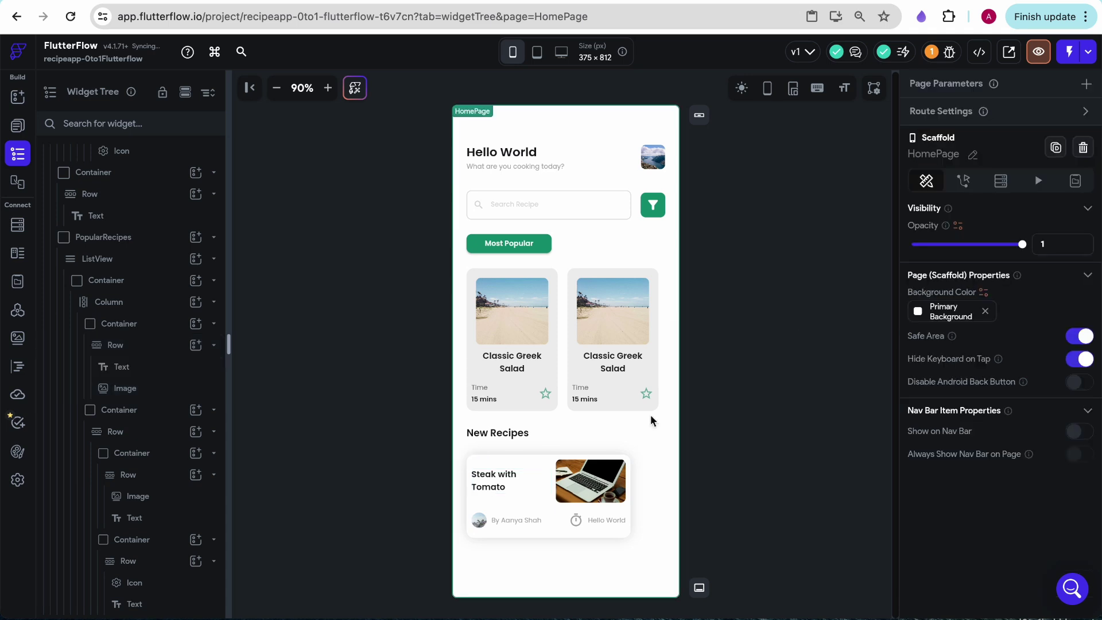
left_click(537, 471)
left_click(551, 474)
scroll(953, 499, "down", 5)
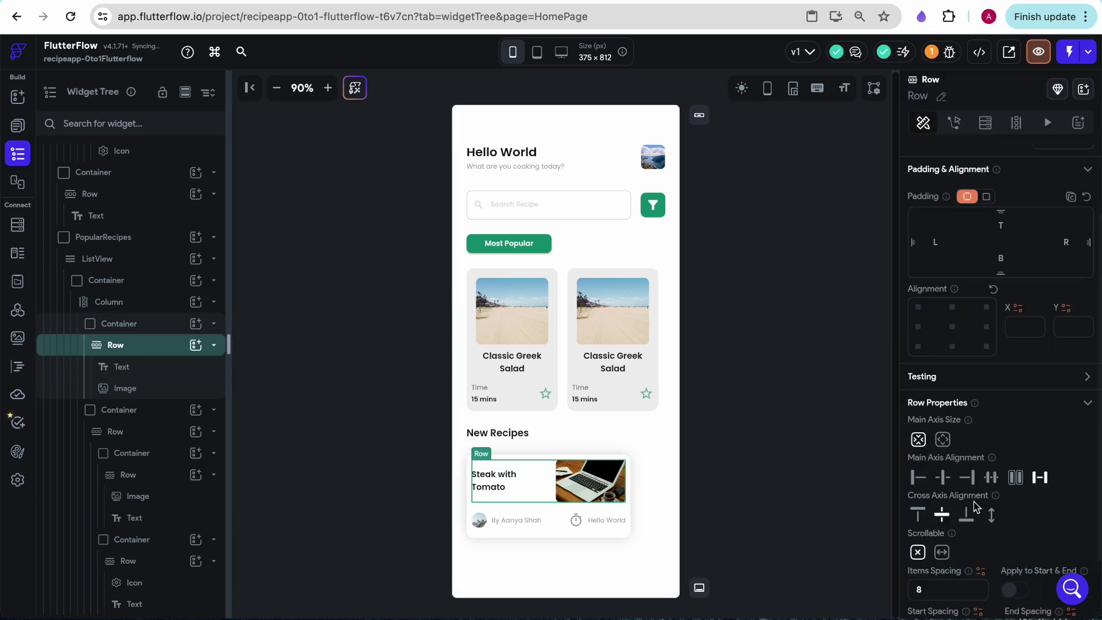
left_click(751, 468)
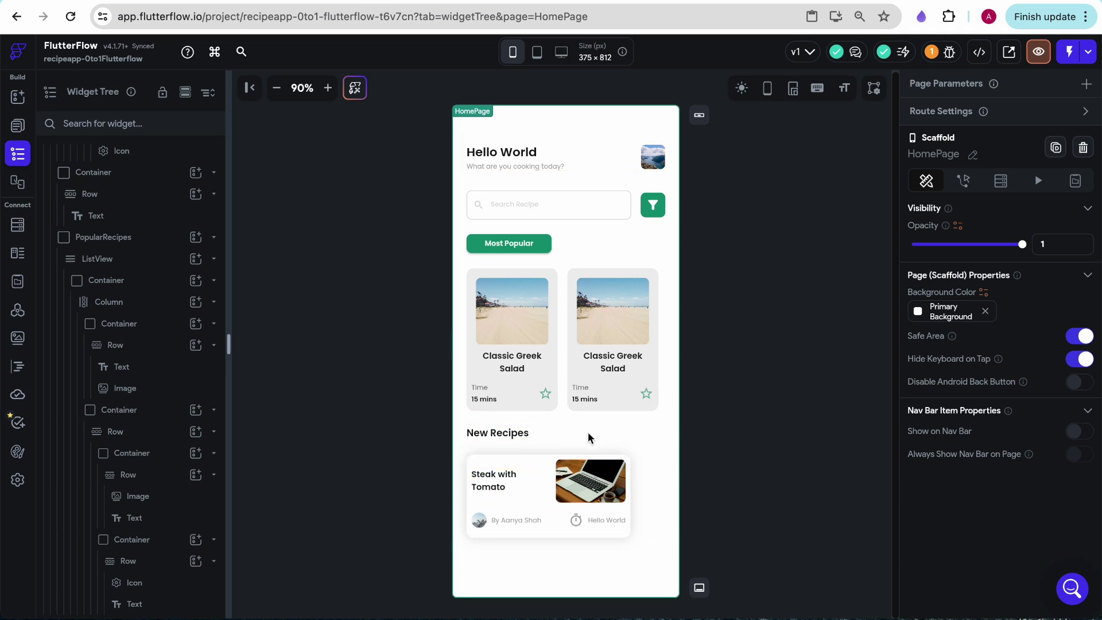
- Try to change the Text beside the timer Icon in the New Recipes card to "15 M"
left_click(601, 519)
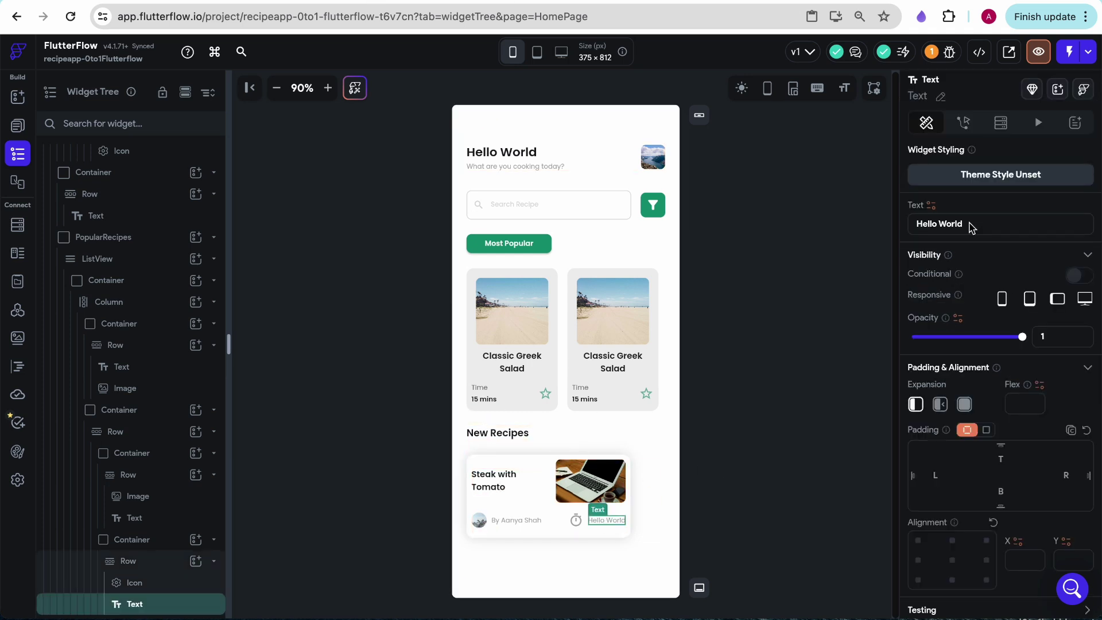
triple_click(970, 223)
type("15 M")
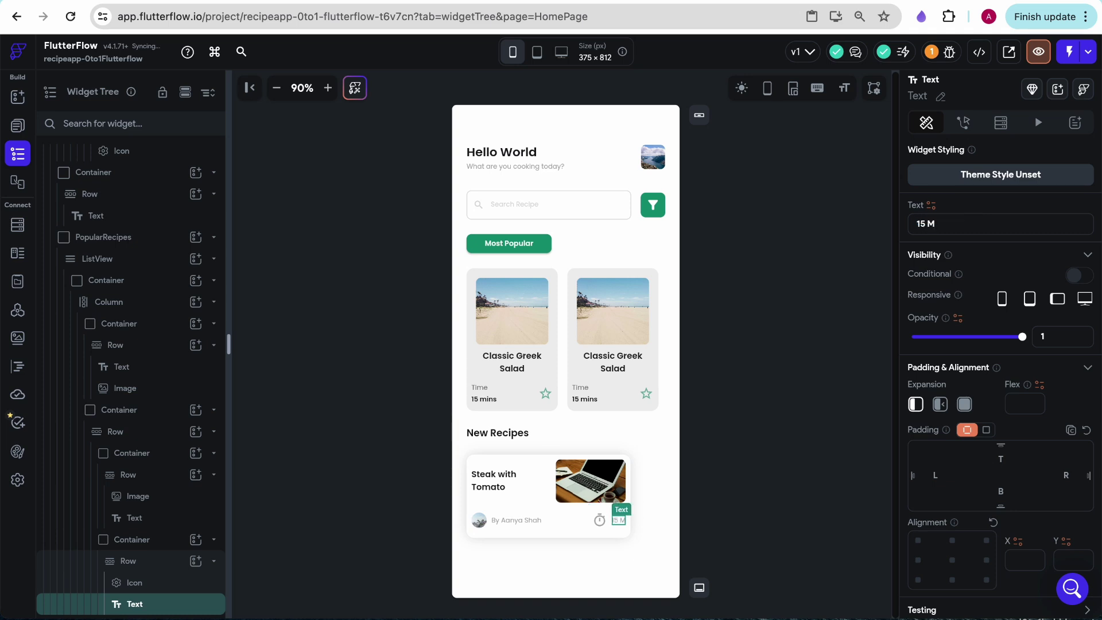
left_click(730, 360)
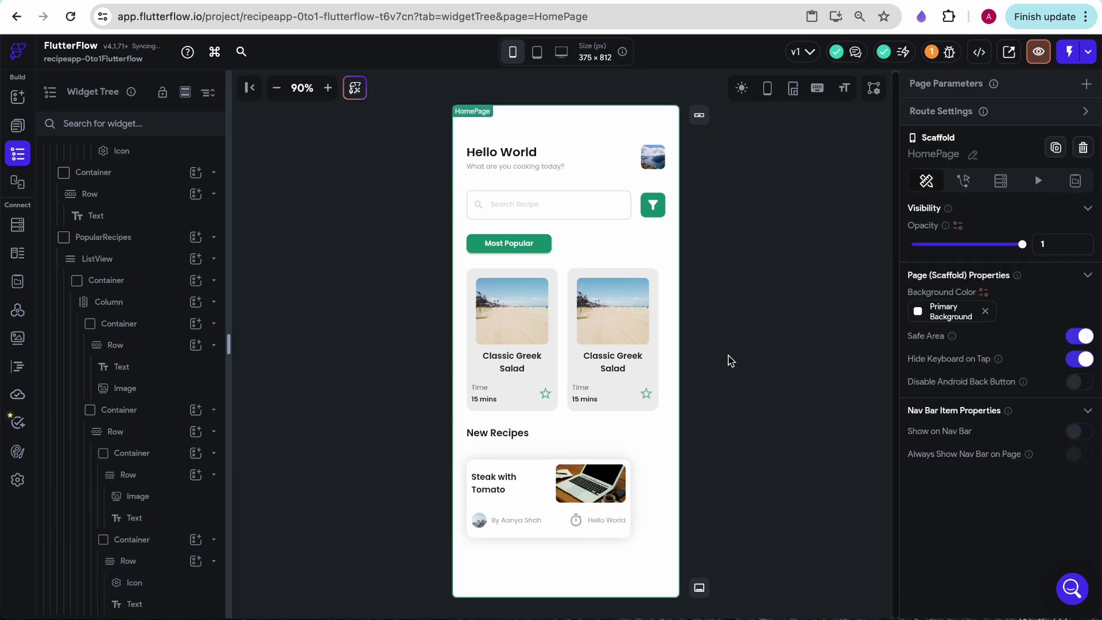